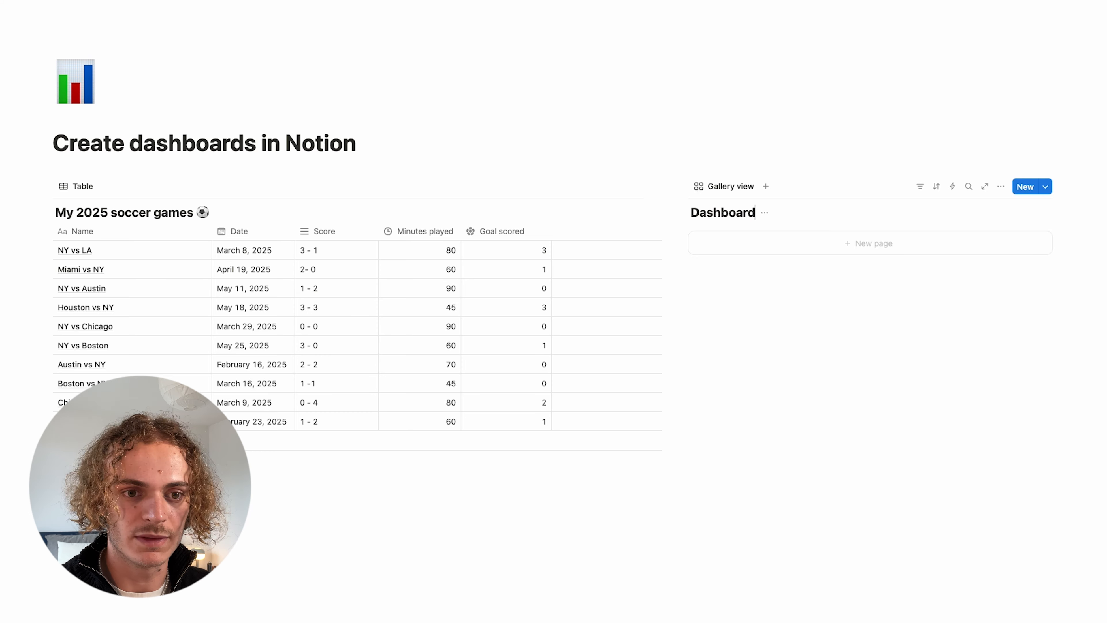
Add a page named "My stats" to the Dashboard gallery and delete its Created and Tags properties
{"action": "left_click", "coordinate": [779, 247]}
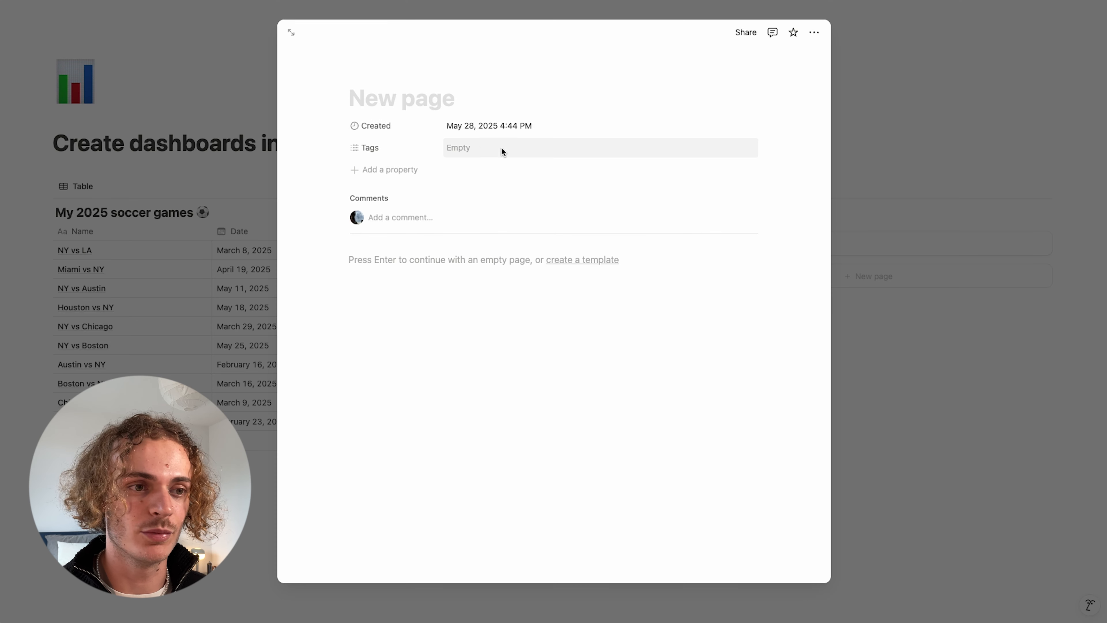
{"action": "type", "text": "My stats"}
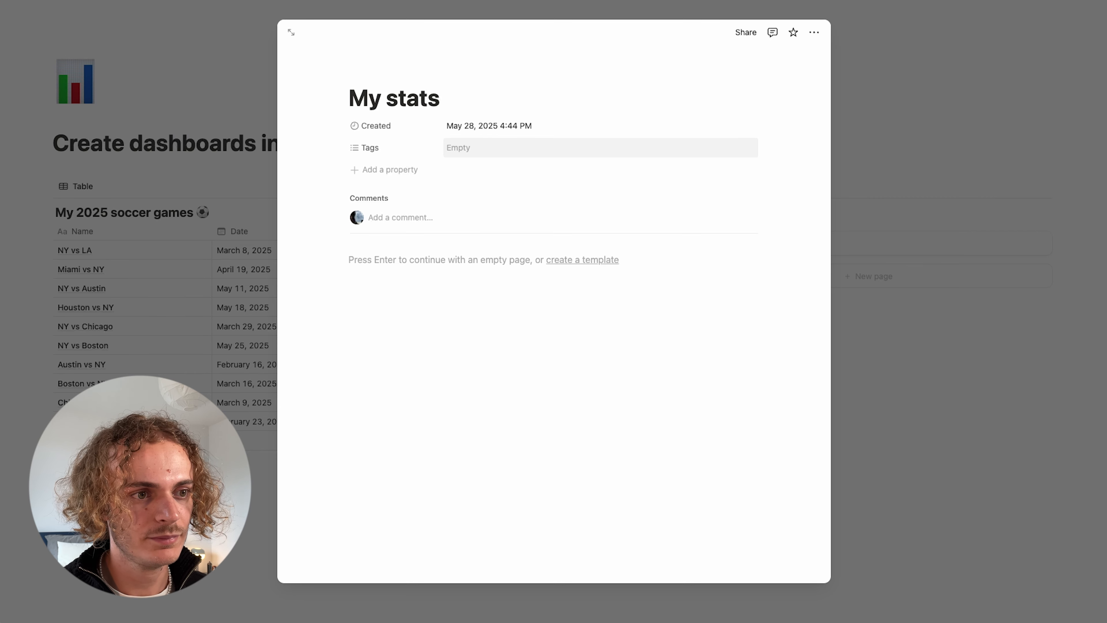
{"action": "left_click", "coordinate": [359, 126]}
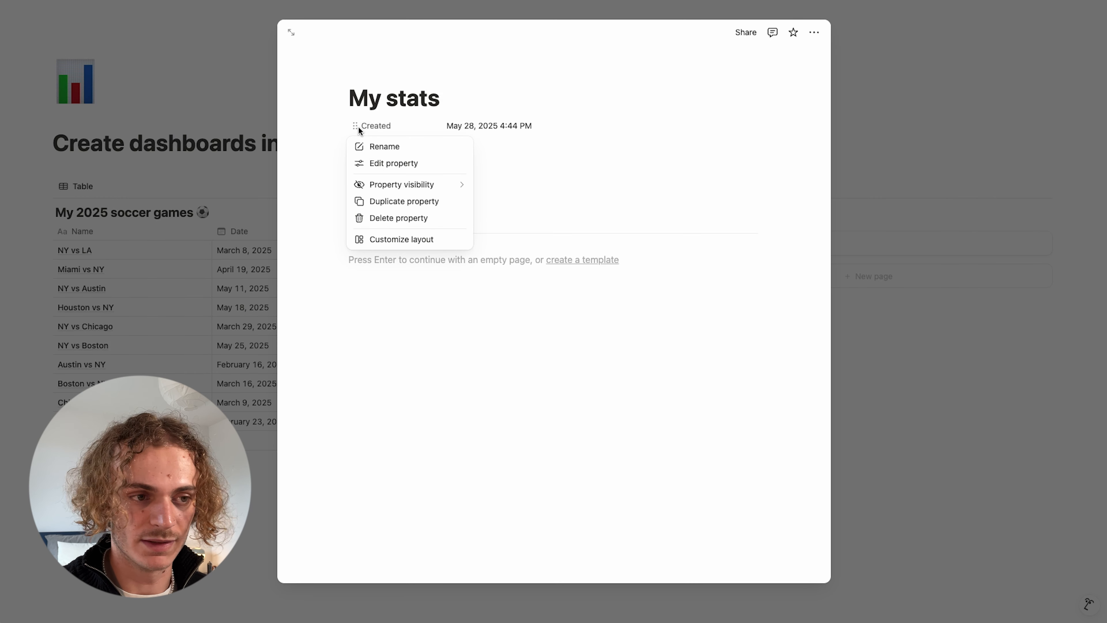
{"action": "left_click", "coordinate": [364, 216]}
{"action": "left_click", "coordinate": [497, 301]}
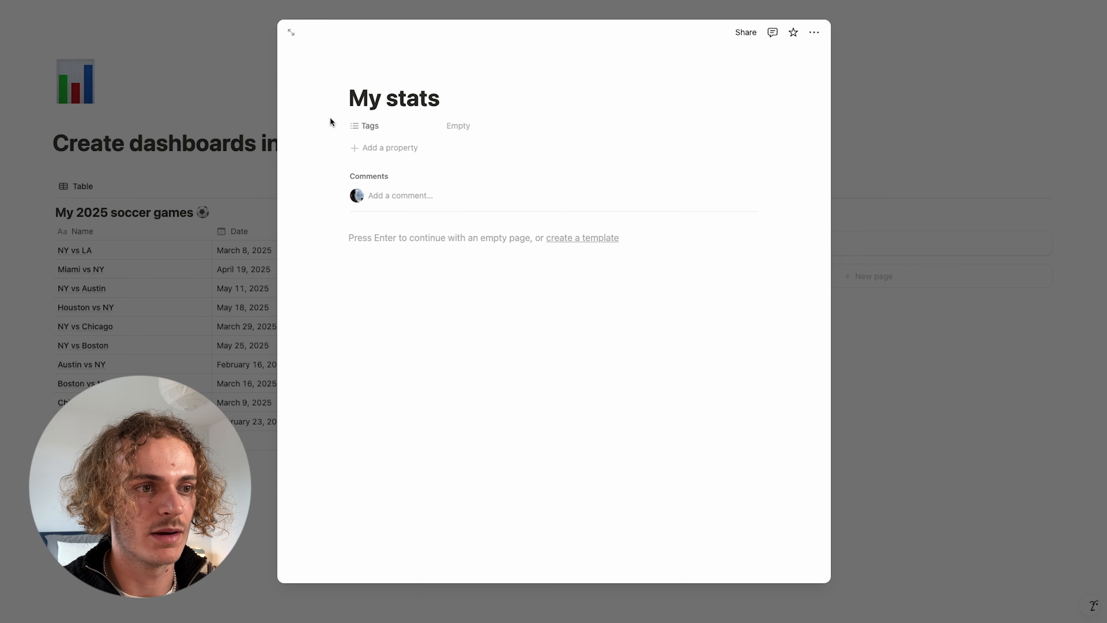
{"action": "left_click", "coordinate": [363, 125]}
{"action": "left_click", "coordinate": [366, 215]}
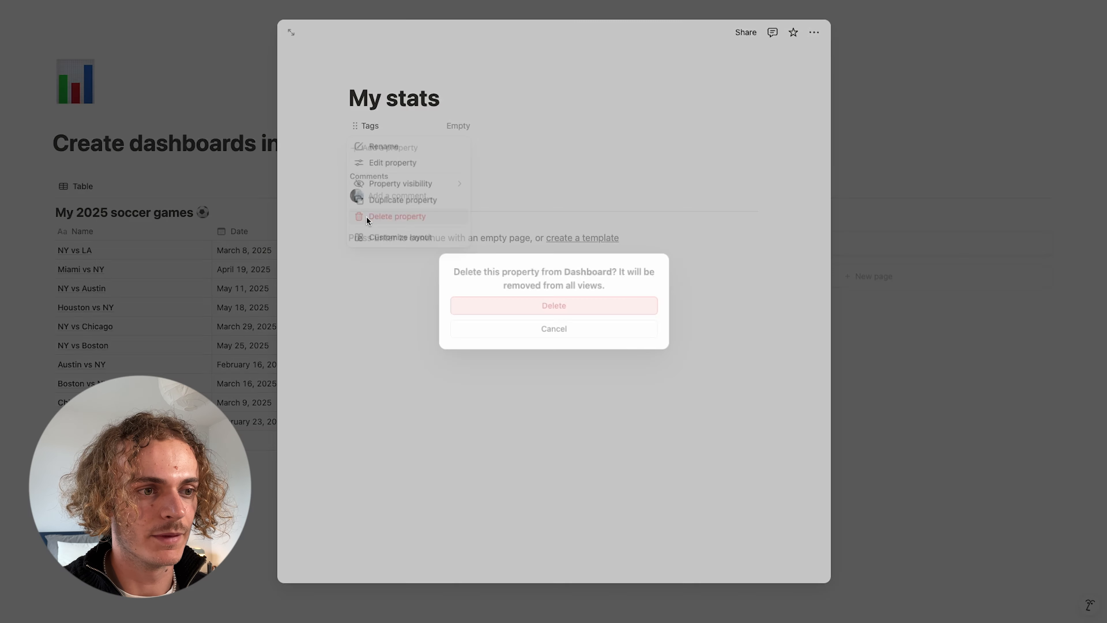
{"action": "key", "text": "Return"}
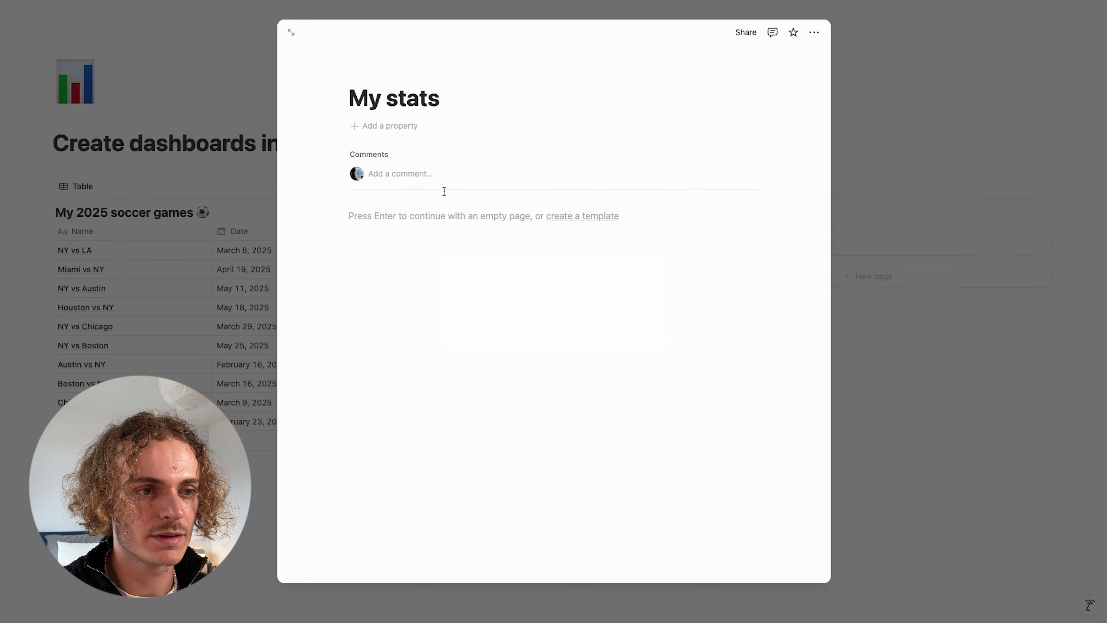
Add a one-way, no-limit Relation property to the My stats page, linked to the "My 2025 soccer games" database under Create dashboards in Notion
{"action": "left_click", "coordinate": [370, 127]}
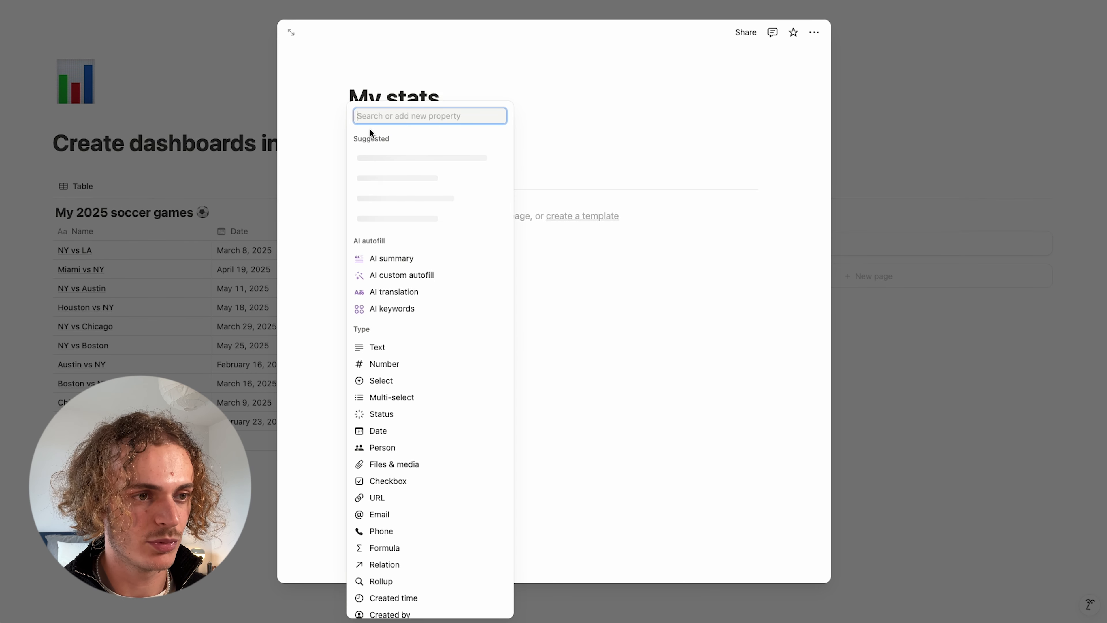
{"action": "type", "text": "relatio"}
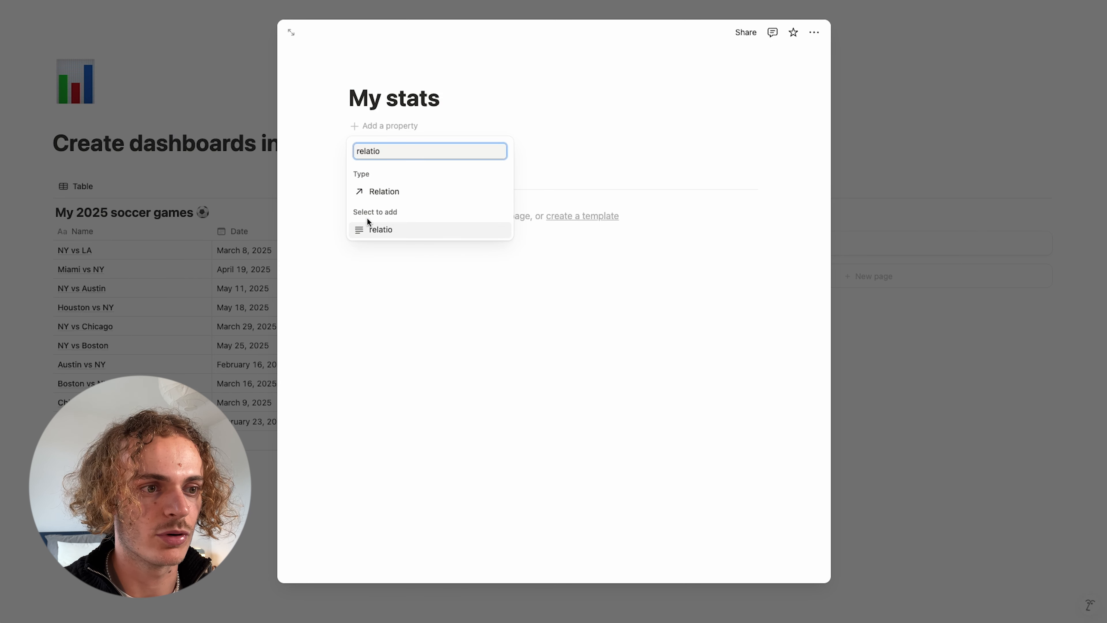
{"action": "left_click", "coordinate": [378, 191]}
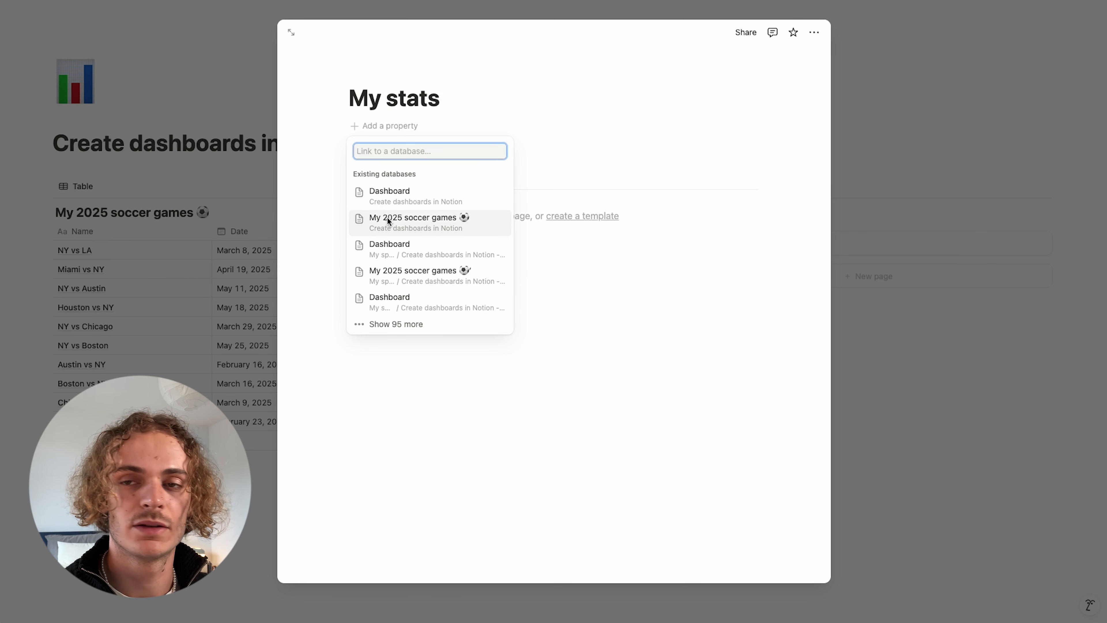
{"action": "left_click", "coordinate": [387, 216]}
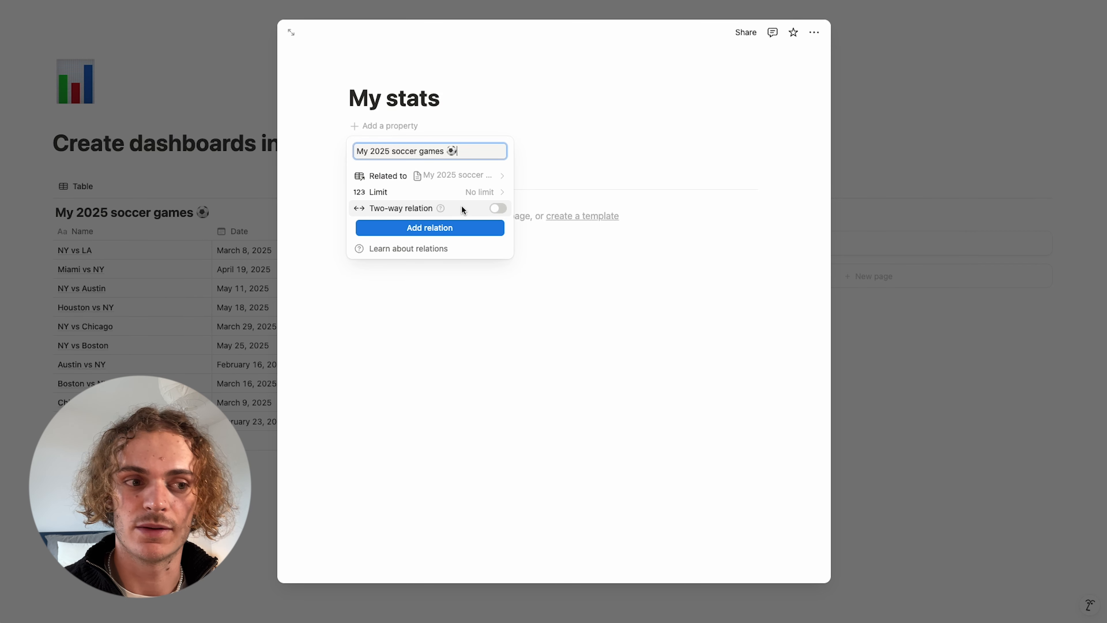
{"action": "left_click", "coordinate": [434, 228]}
{"action": "left_click", "coordinate": [464, 298]}
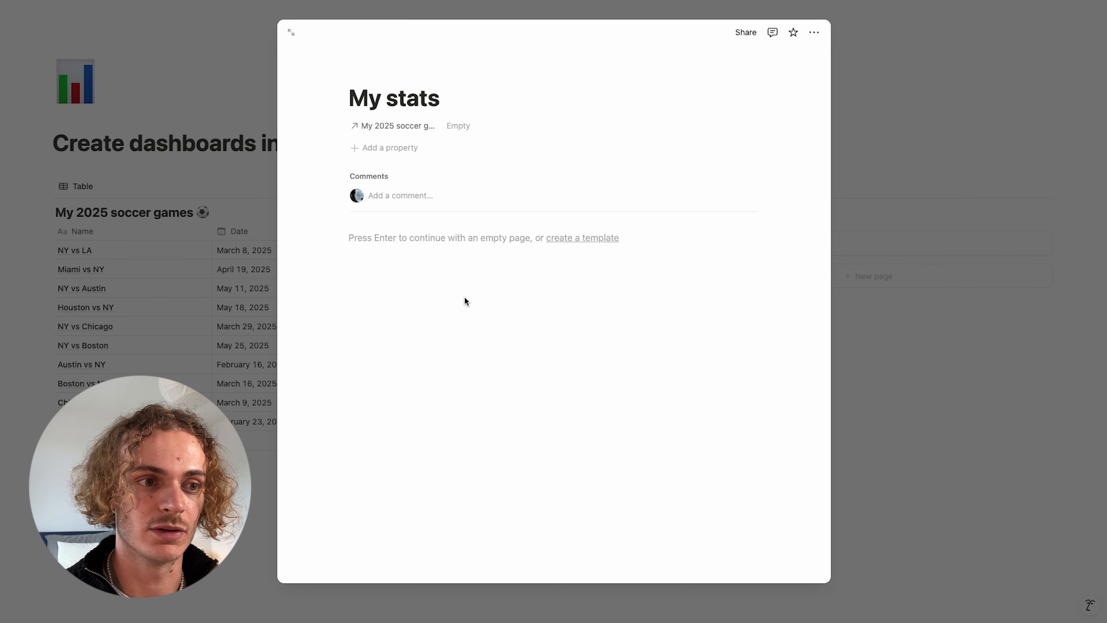
Link all ten games from My 2025 soccer games, from Boston vs NY through NY vs Miami, in the relation property
{"action": "left_click", "coordinate": [464, 127]}
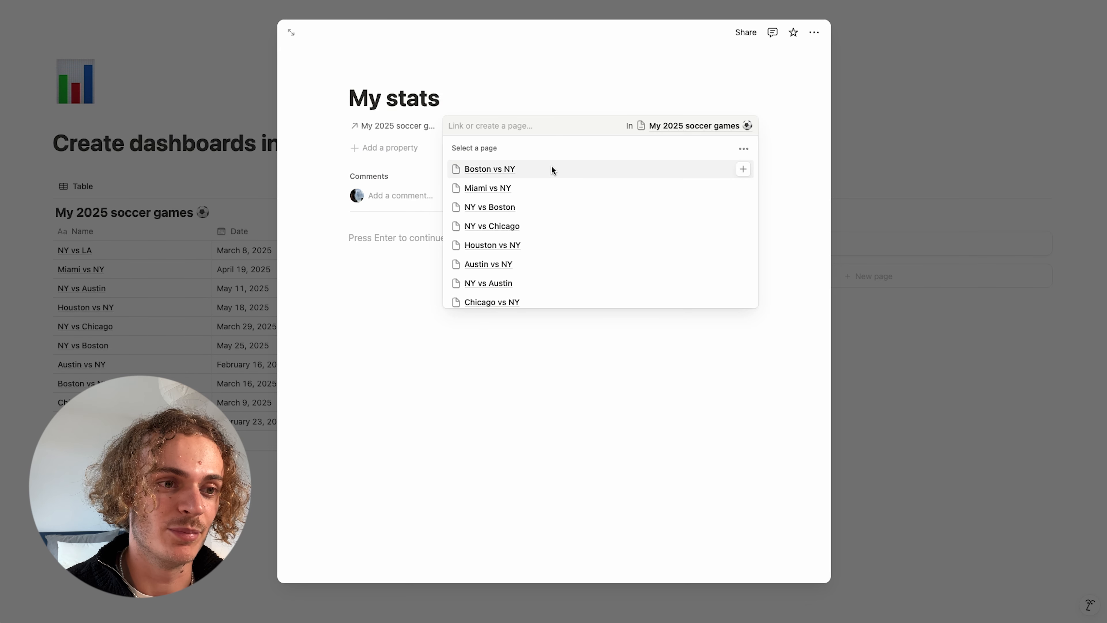
{"action": "left_click", "coordinate": [739, 168]}
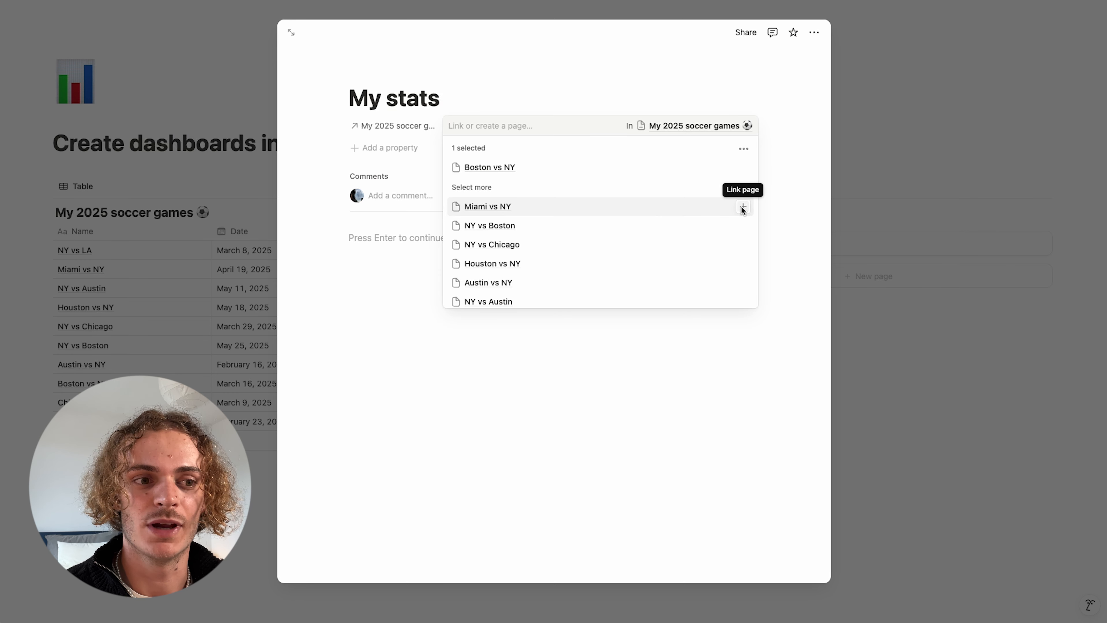
{"action": "left_click", "coordinate": [742, 205]}
{"action": "left_click", "coordinate": [742, 225]}
{"action": "left_click", "coordinate": [740, 244]}
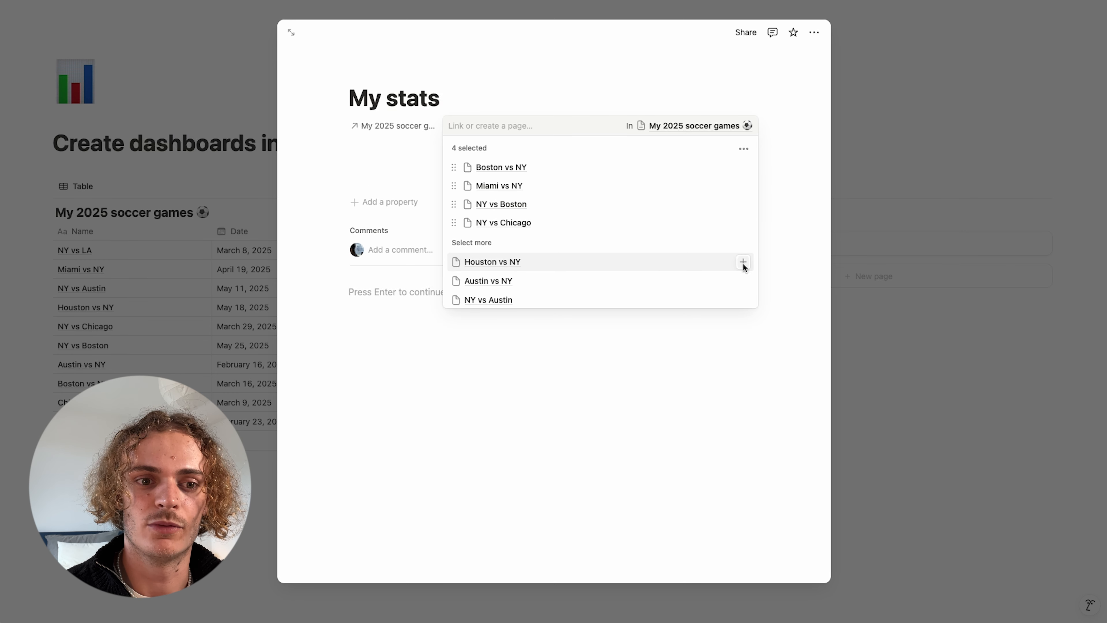
{"action": "left_click", "coordinate": [743, 262]}
{"action": "left_click", "coordinate": [743, 279]}
{"action": "left_click", "coordinate": [742, 299]}
{"action": "scroll", "coordinate": [642, 179], "scroll_direction": "down", "scroll_amount": 3}
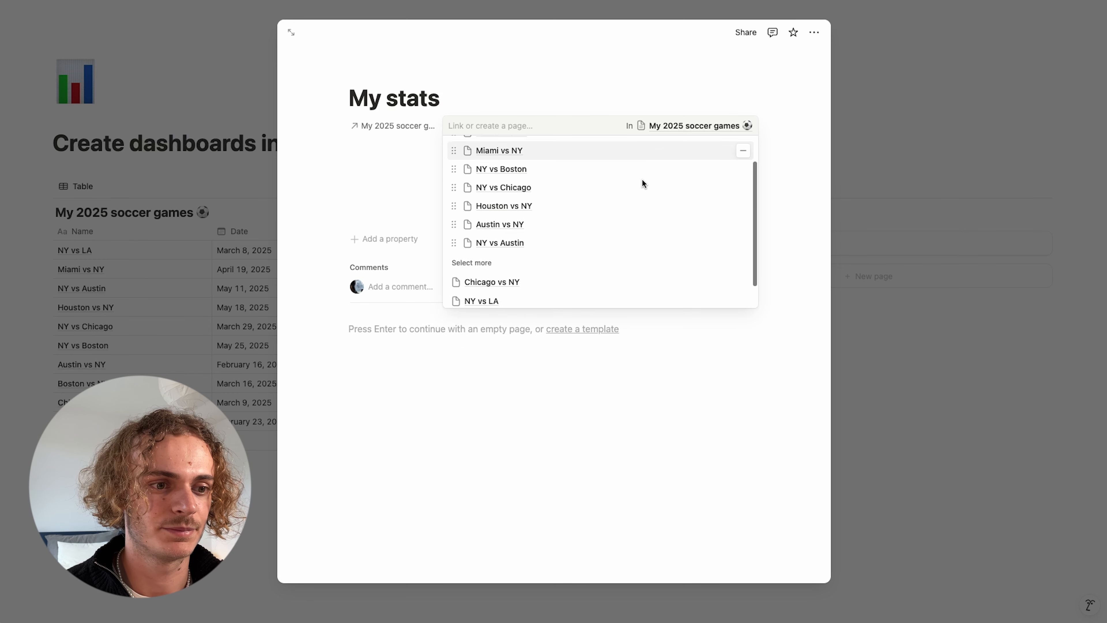
{"action": "left_click", "coordinate": [743, 257]}
{"action": "left_click", "coordinate": [742, 275]}
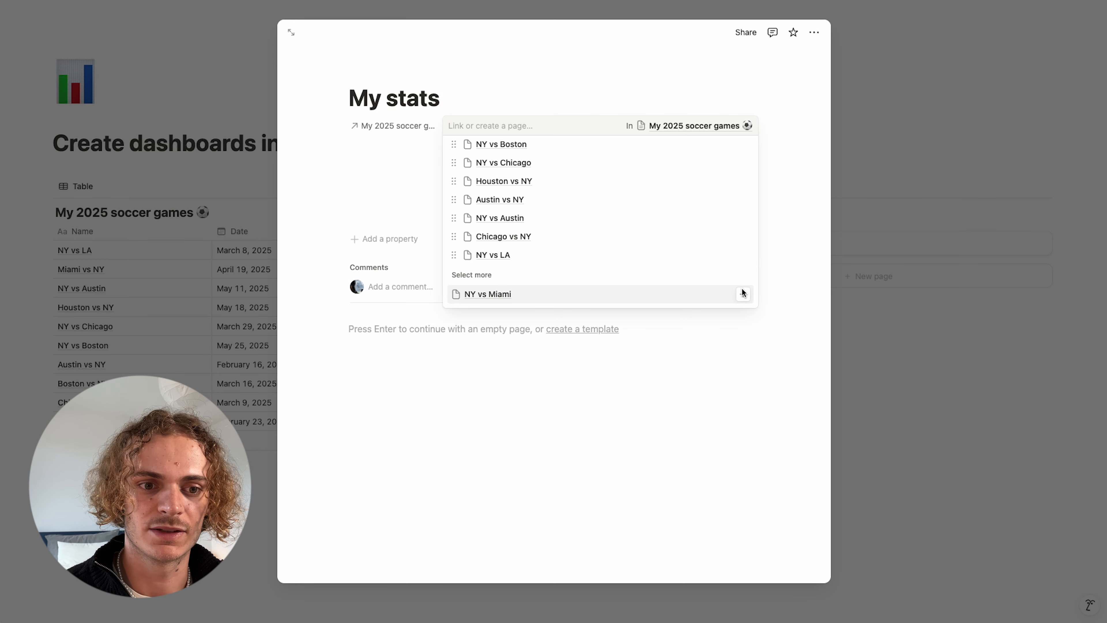
{"action": "left_click", "coordinate": [742, 292]}
{"action": "scroll", "coordinate": [732, 248], "scroll_direction": "up", "scroll_amount": 2}
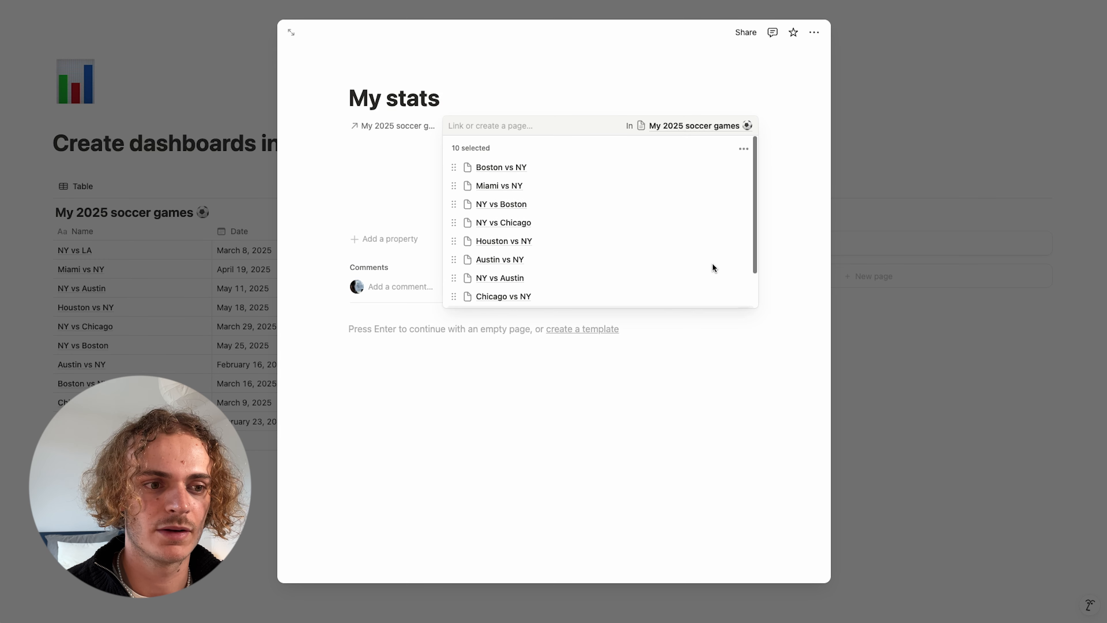
{"action": "left_click", "coordinate": [797, 295]}
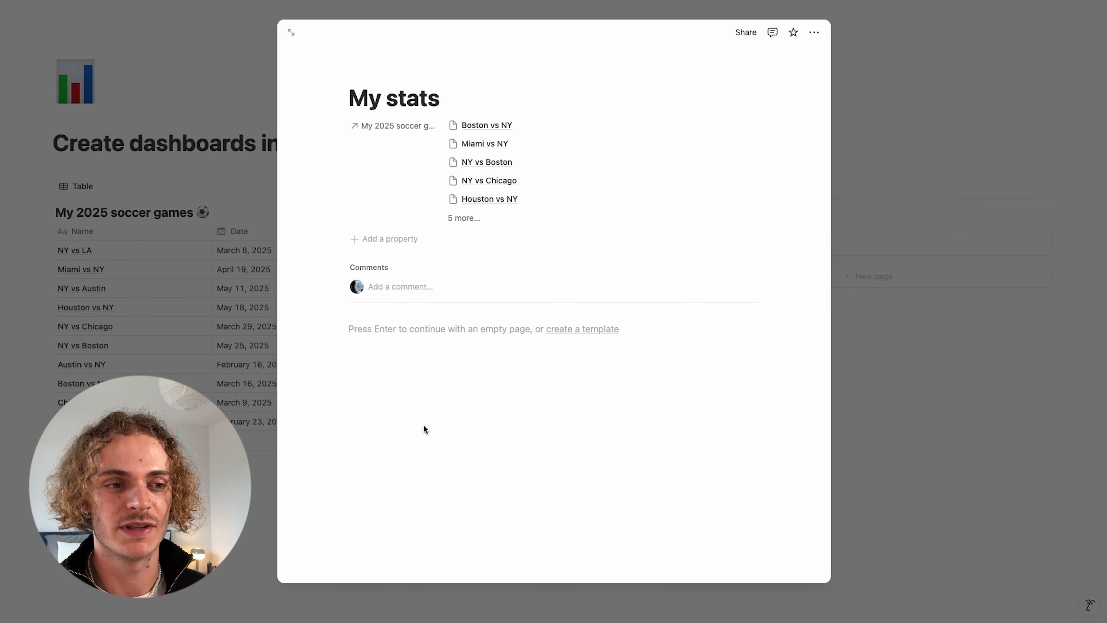
Add a Text property named "Text 1" to the My stats page
{"action": "left_click", "coordinate": [362, 238]}
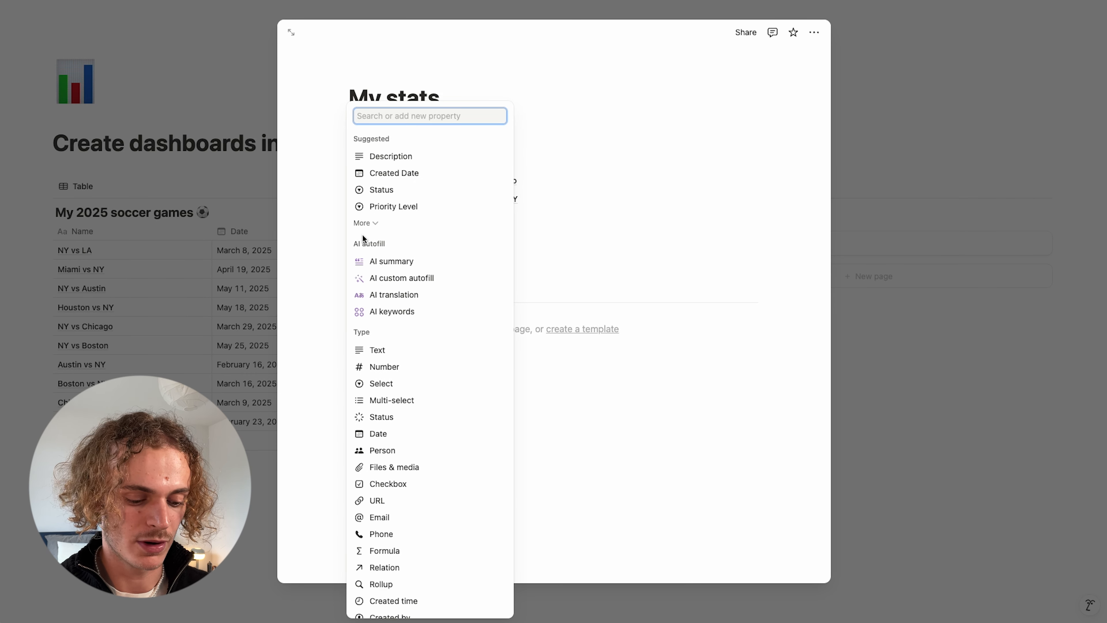
{"action": "type", "text": "text"}
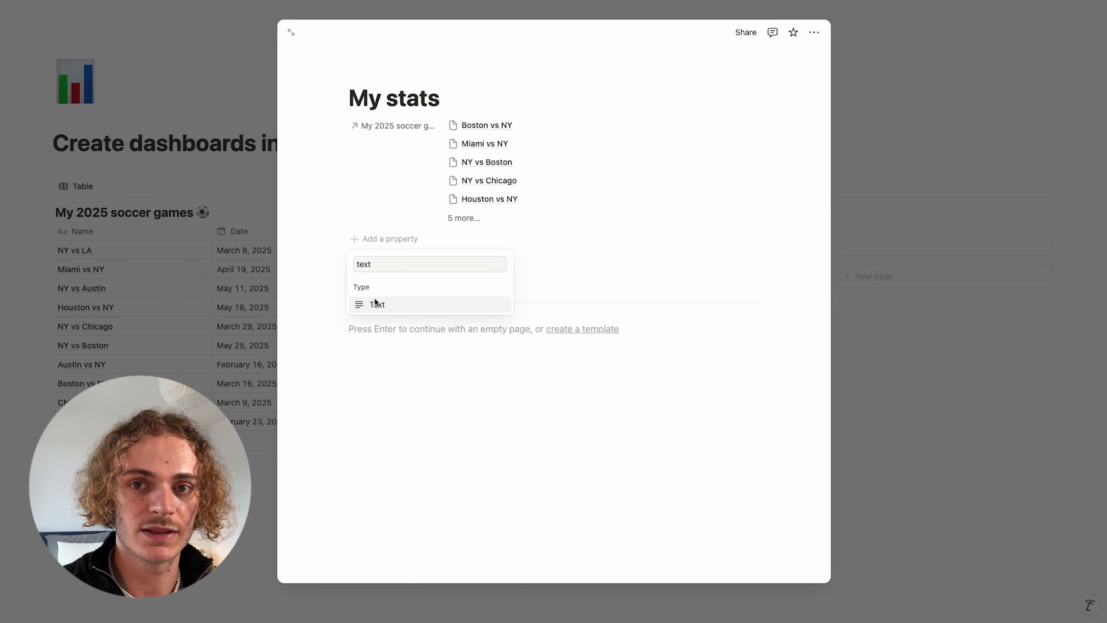
{"action": "left_click", "coordinate": [375, 299]}
{"action": "type", "text": "1"}
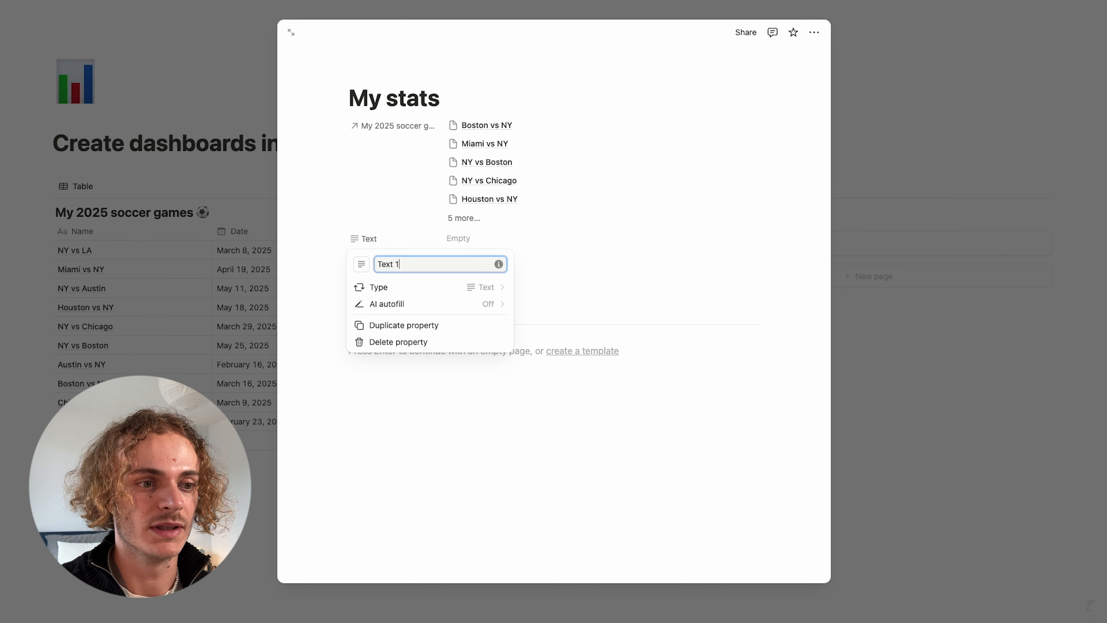
{"action": "left_click", "coordinate": [627, 295]}
Fill Text 1 with "Player name:" followed by the player's name in bold italics
{"action": "left_click", "coordinate": [454, 239]}
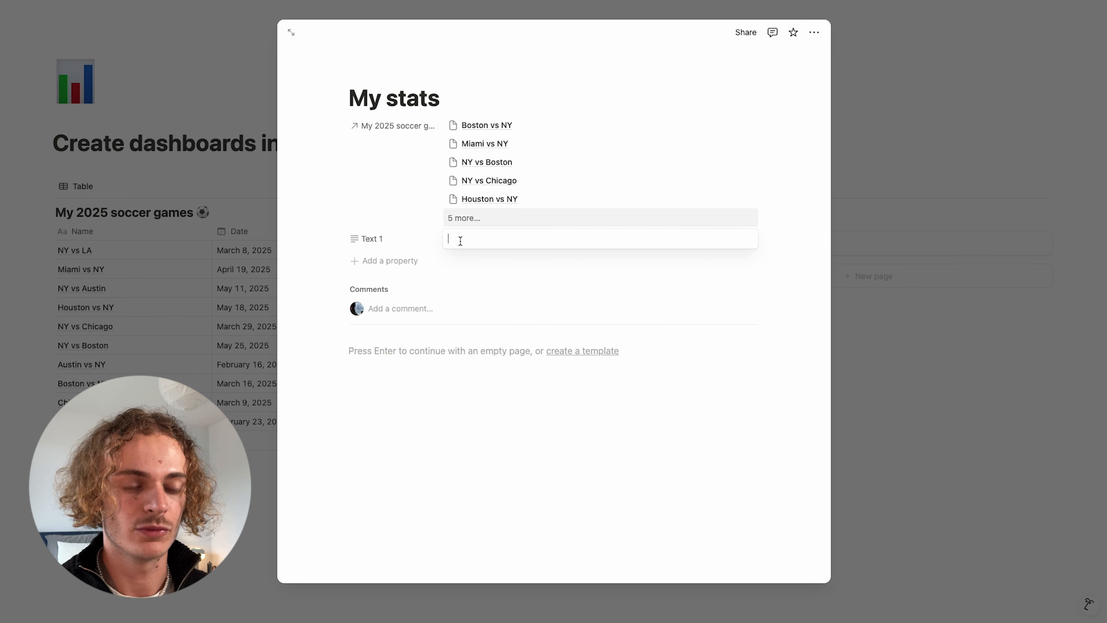
{"action": "type", "text": "Player"}
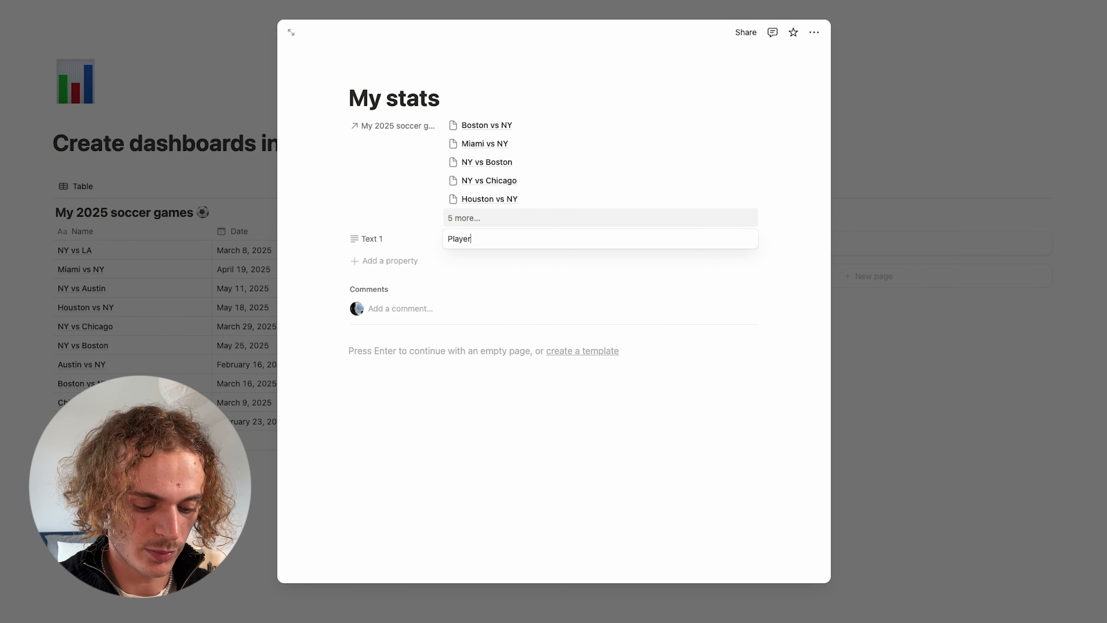
{"action": "type", "text": " name/"}
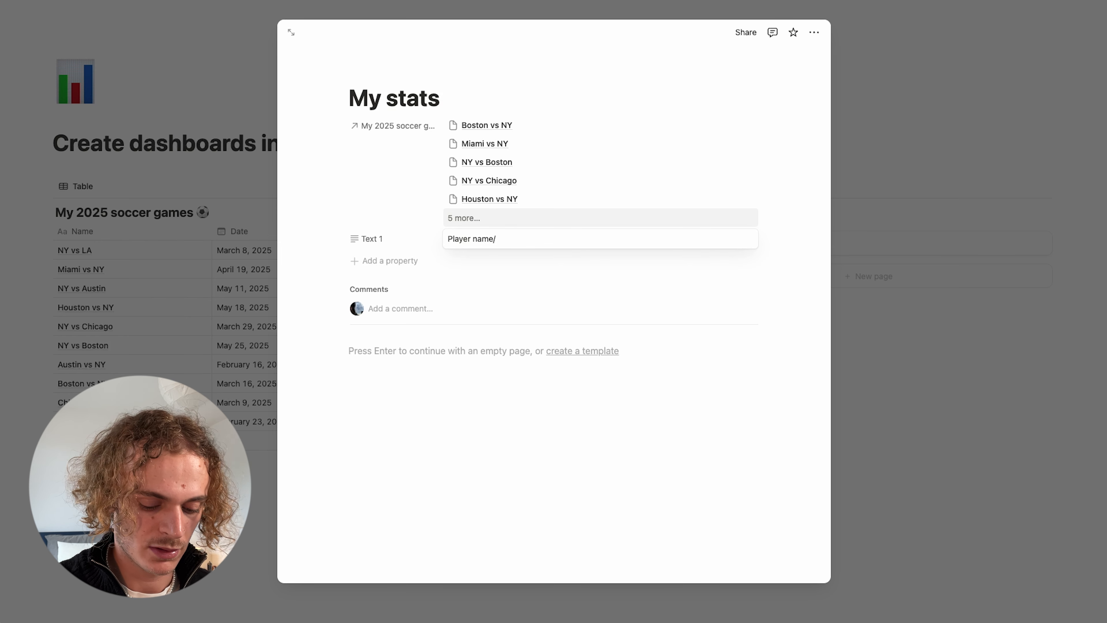
{"action": "key", "text": "BackSpace"}
{"action": "type", "text": ": Bryan T"}
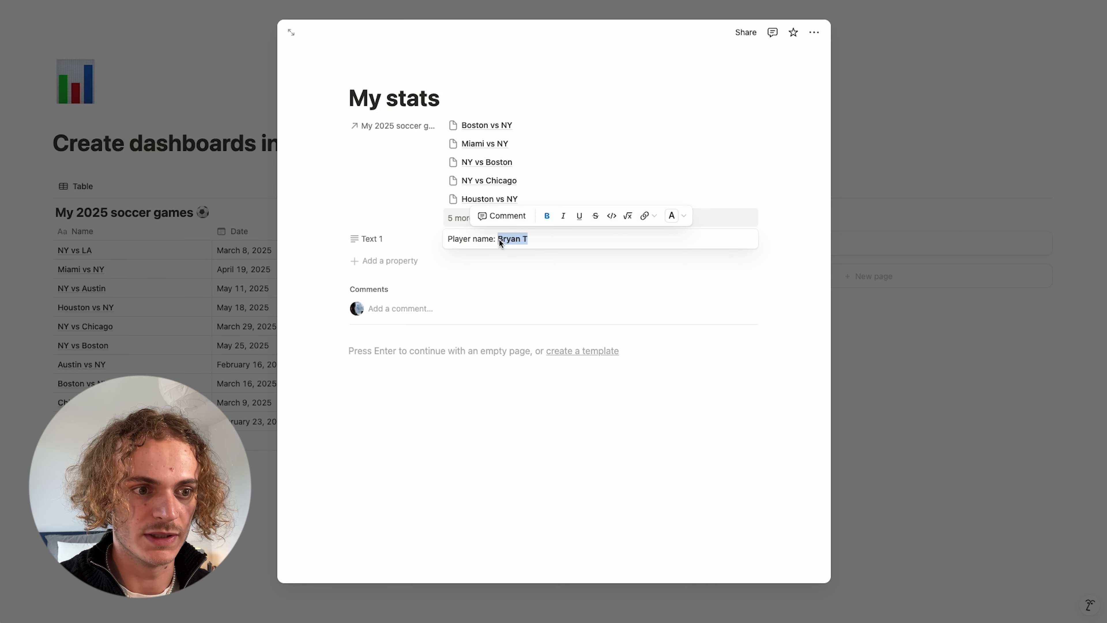
{"action": "left_click", "coordinate": [548, 291]}
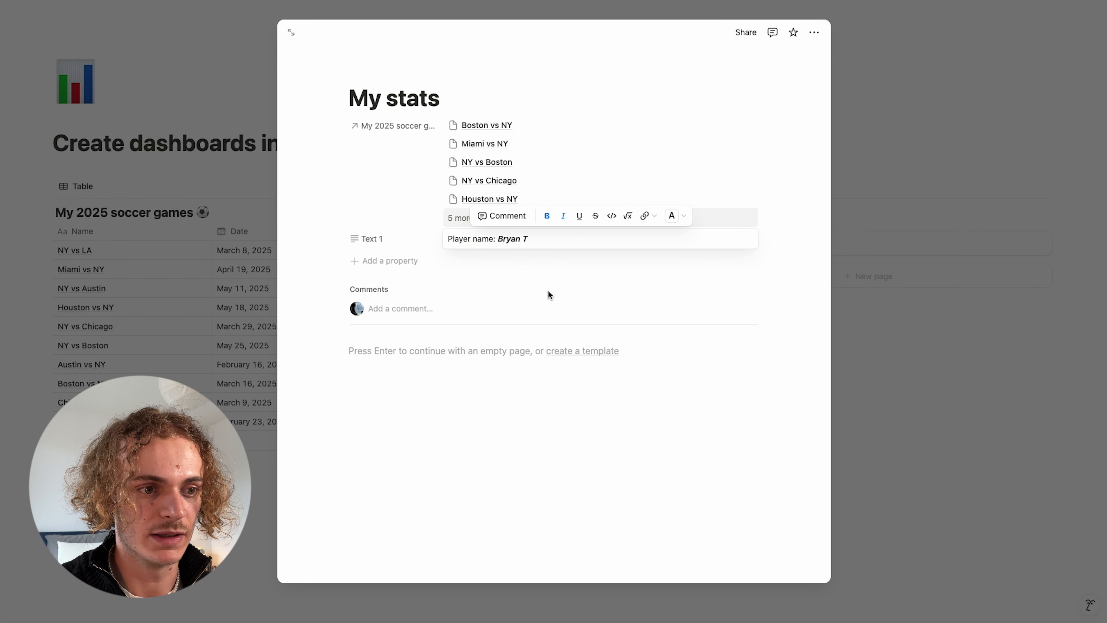
Duplicate the Text 1 property and fill the copy with "Season: 2025", making 2025 bold
{"action": "left_click", "coordinate": [372, 239]}
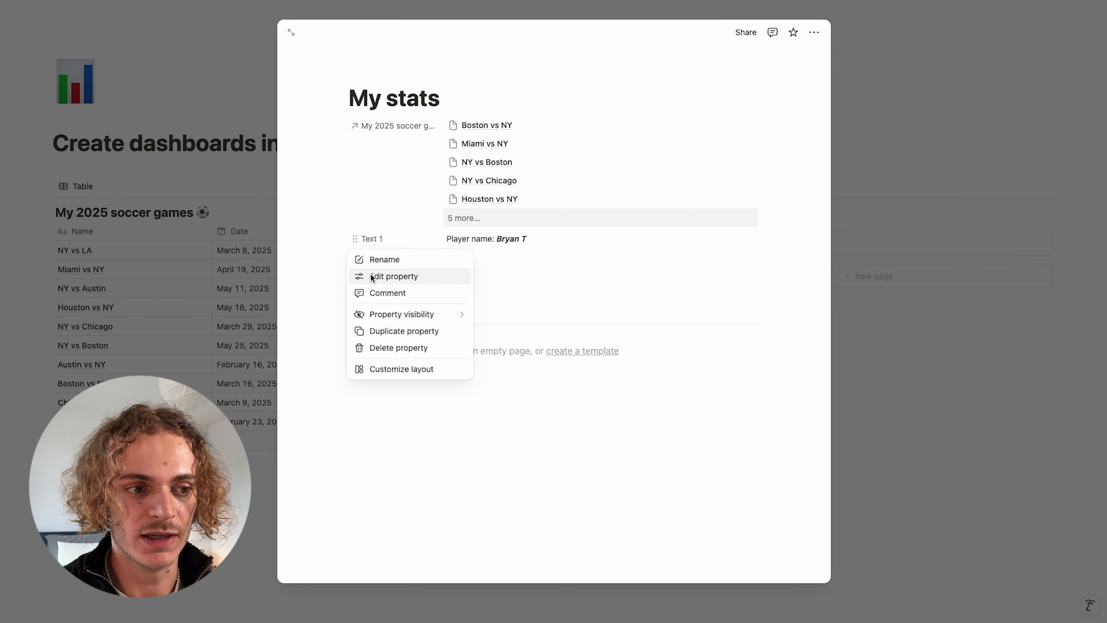
{"action": "left_click", "coordinate": [372, 330]}
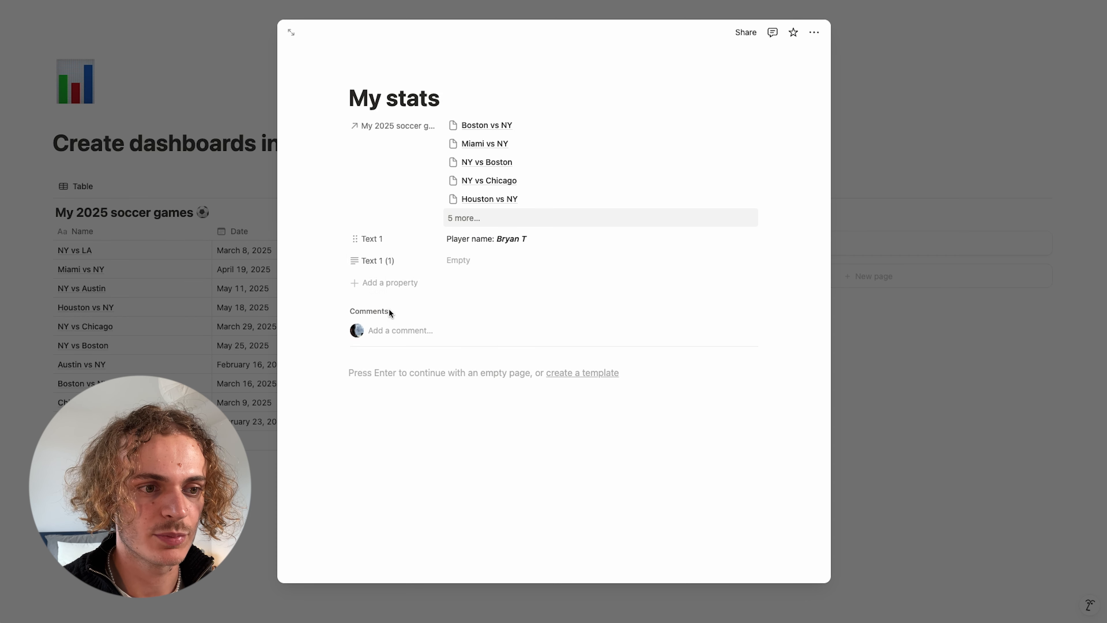
{"action": "left_click", "coordinate": [454, 267]}
{"action": "type", "text": "Tea"}
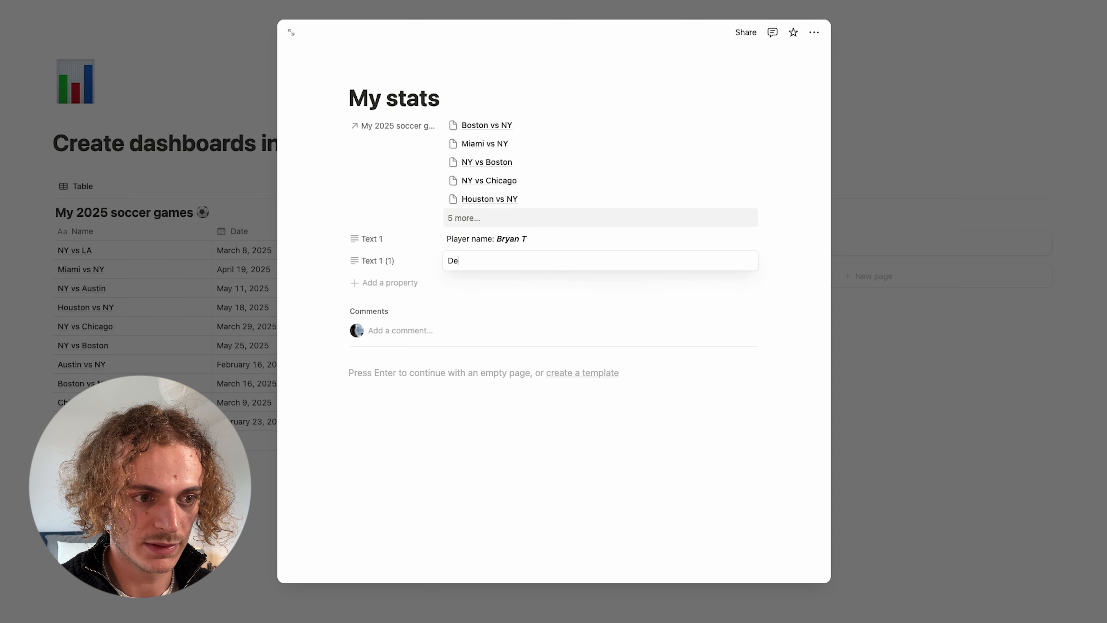
{"action": "key", "text": "BackSpace"}
{"action": "key", "text": "BackSpace"}
{"action": "key", "text": "BackSpace"}
{"action": "type", "text": "Season"}
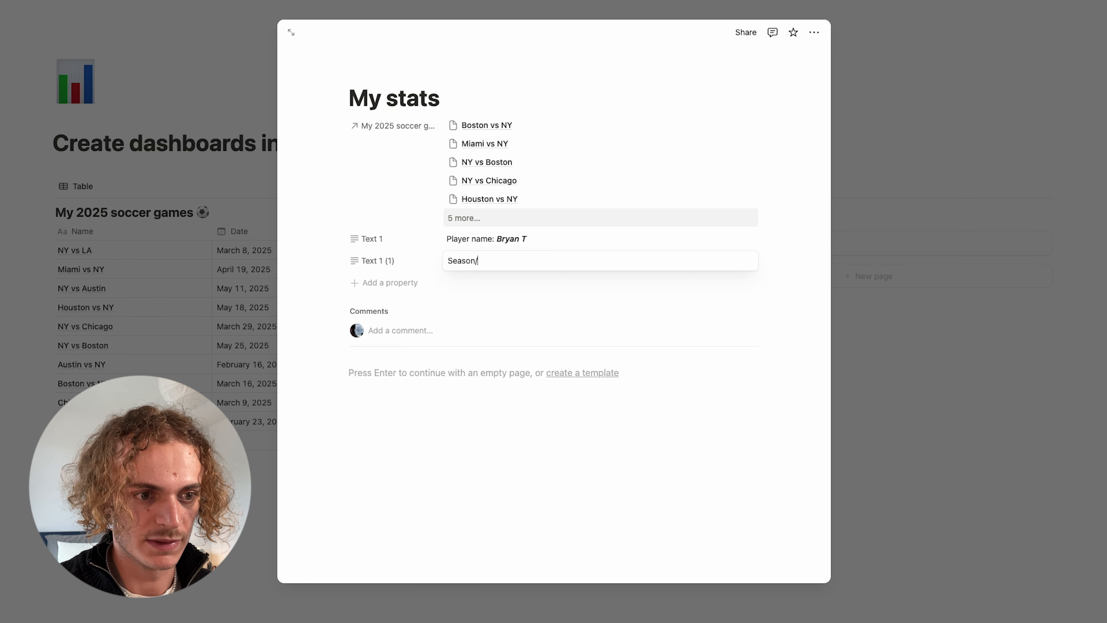
{"action": "type", "text": ": 2025"}
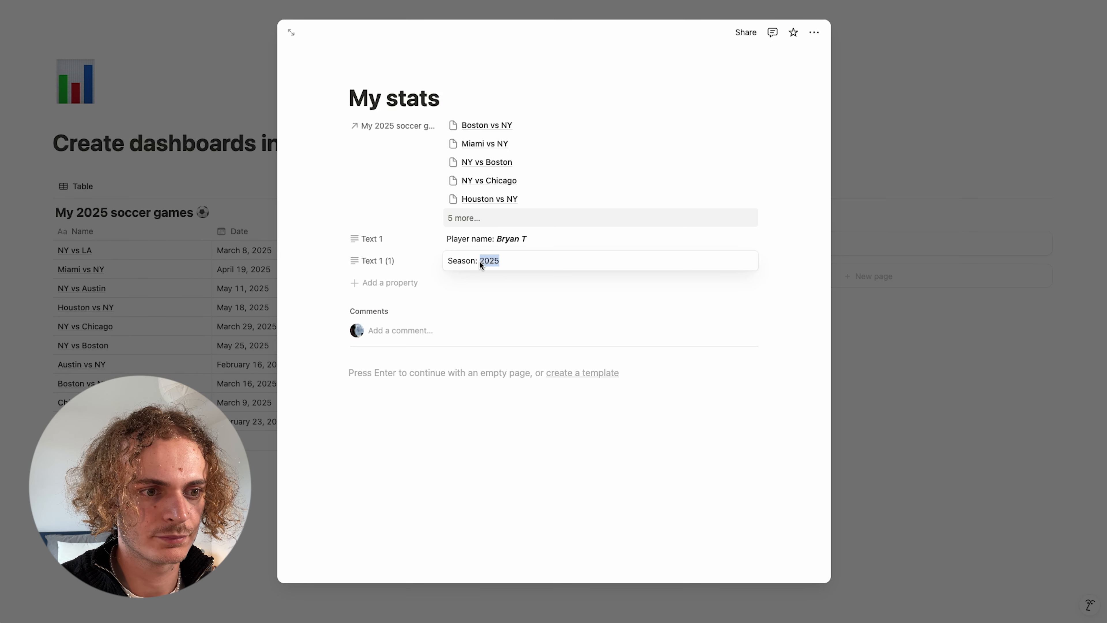
{"action": "left_click_drag", "start_coordinate": [480, 262], "coordinate": [484, 260]}
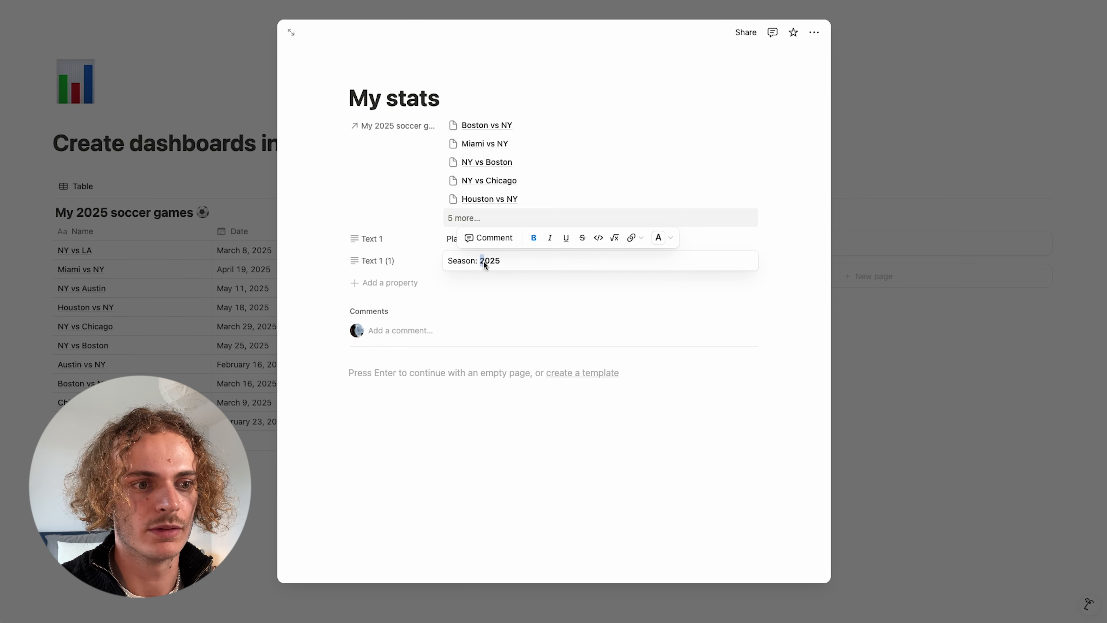
{"action": "left_click", "coordinate": [525, 285]}
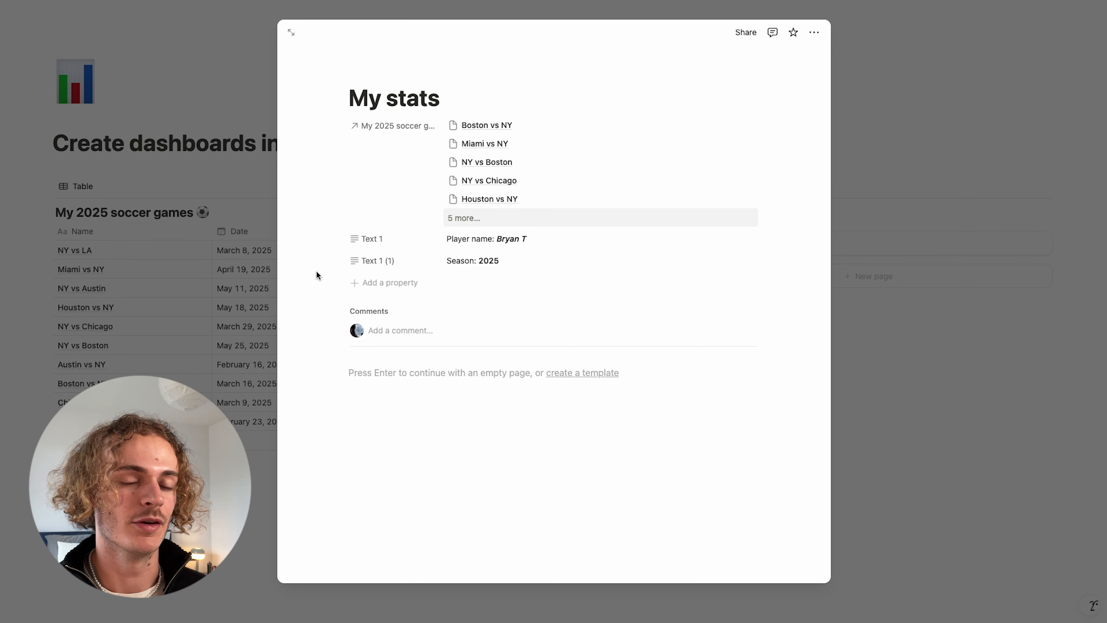
Add a Rollup property to the My stats page, keeping its default name
{"action": "left_click", "coordinate": [371, 283]}
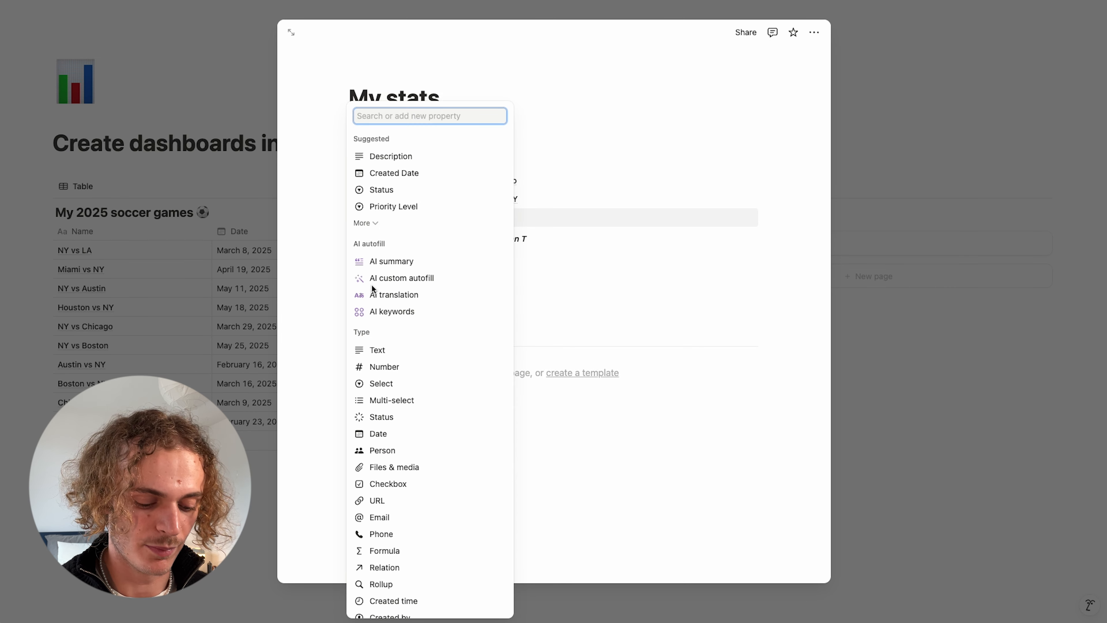
{"action": "type", "text": "roll"}
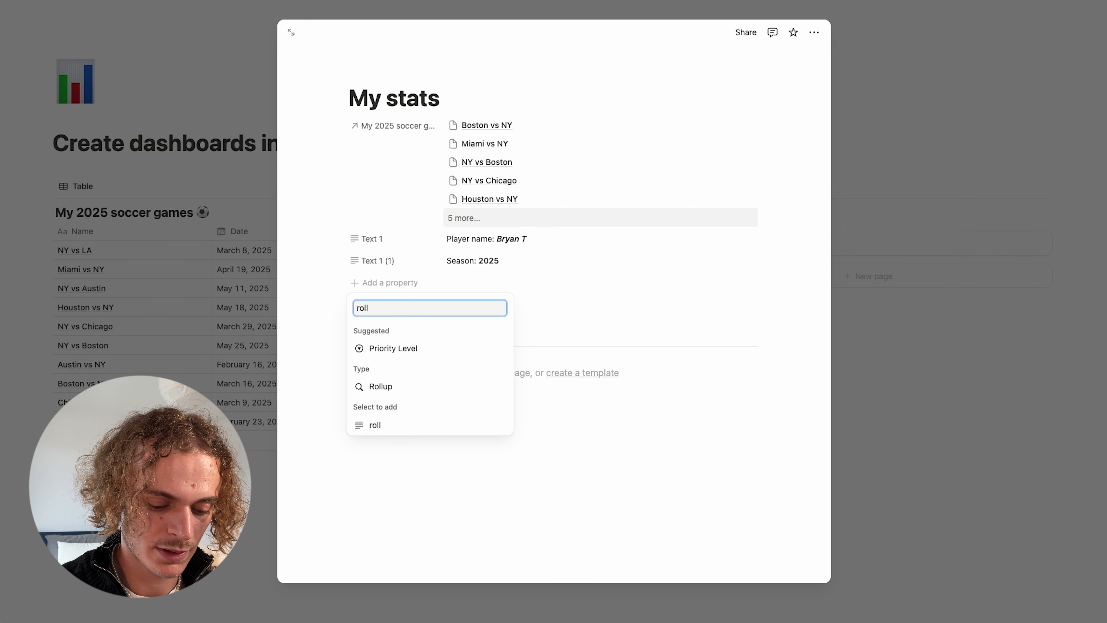
{"action": "type", "text": "up"}
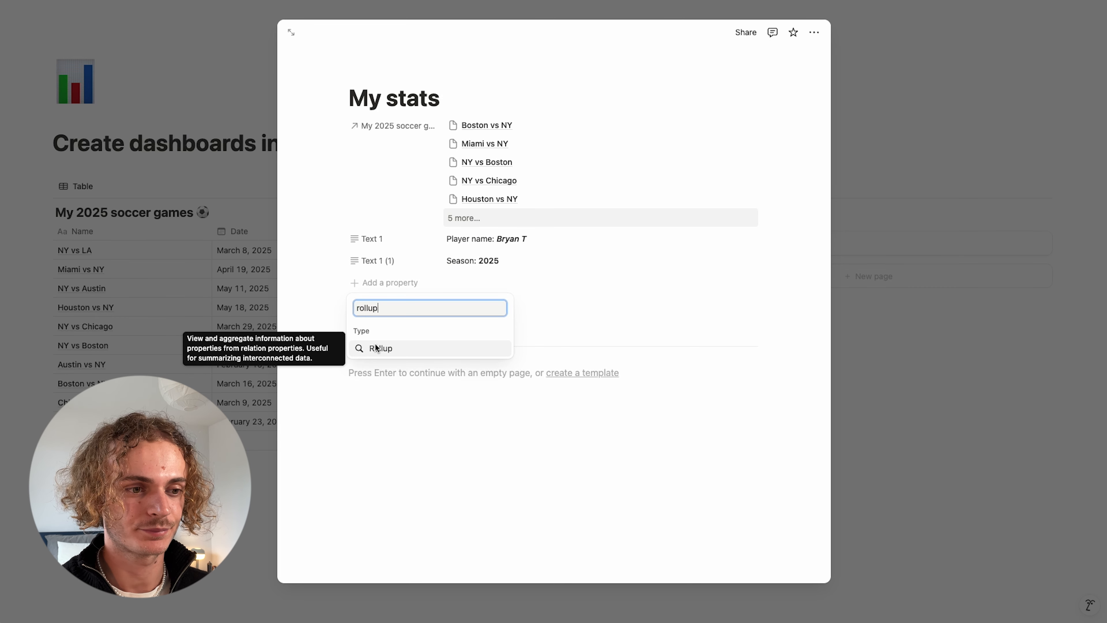
{"action": "left_click", "coordinate": [376, 348]}
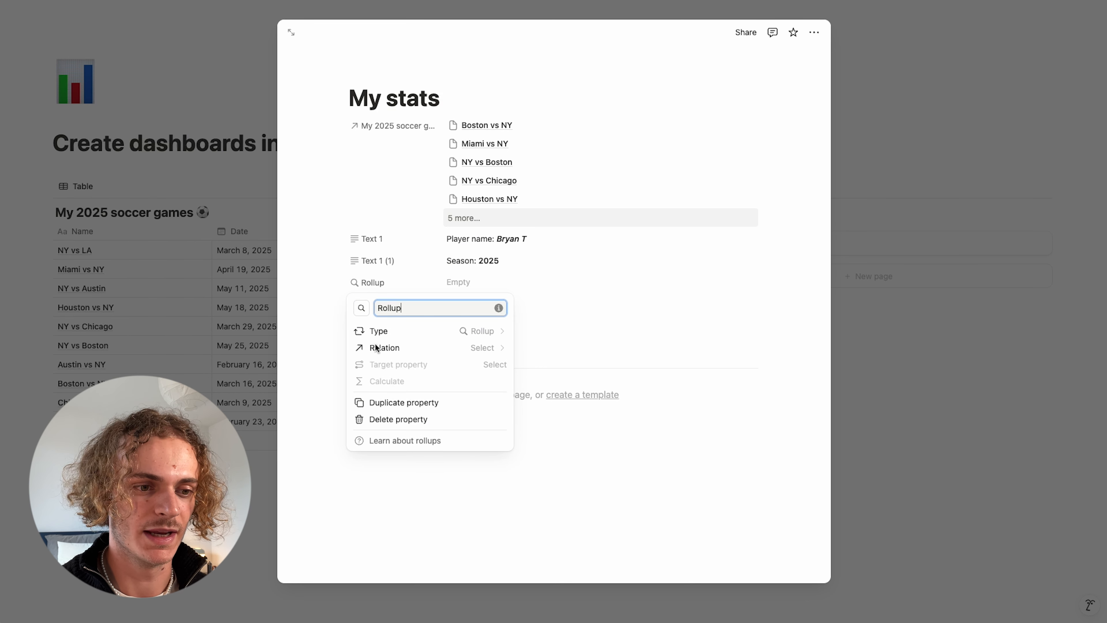
{"action": "key", "text": "Escape"}
{"action": "key", "text": "Escape"}
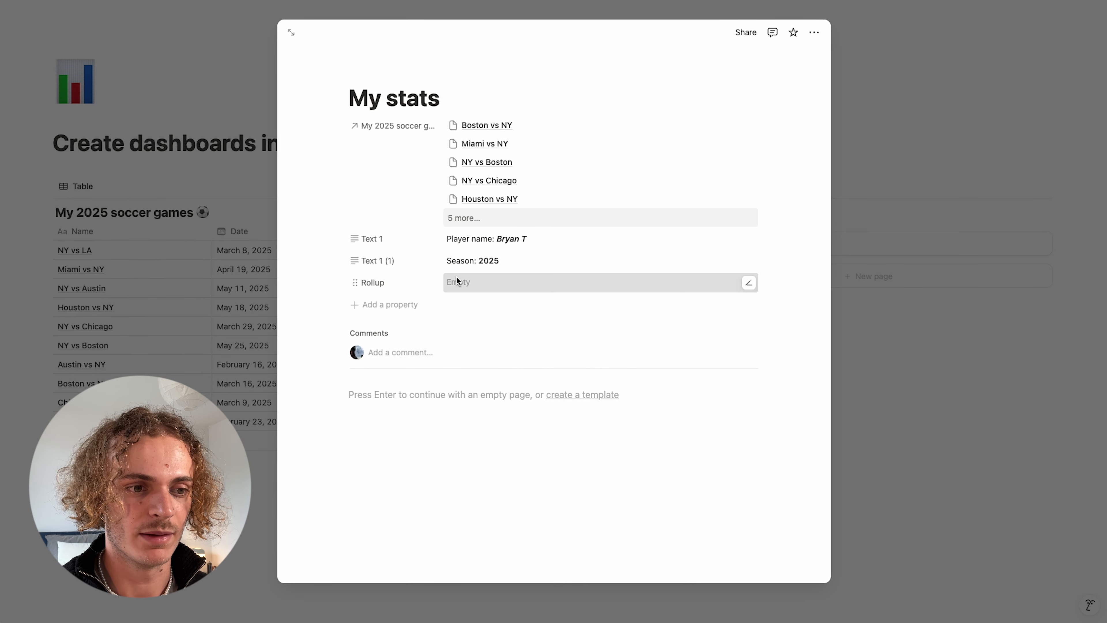
Base the rollup on the My 2025 soccer games relation and return to the My stats page
{"action": "left_click", "coordinate": [456, 279]}
{"action": "left_click", "coordinate": [483, 323]}
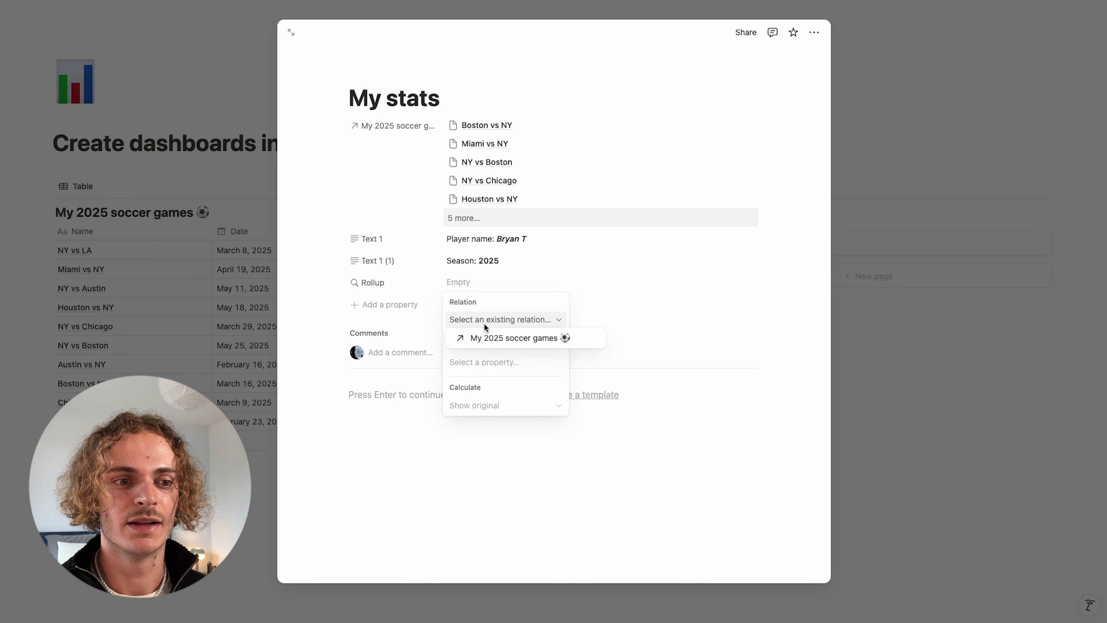
{"action": "left_click", "coordinate": [485, 340]}
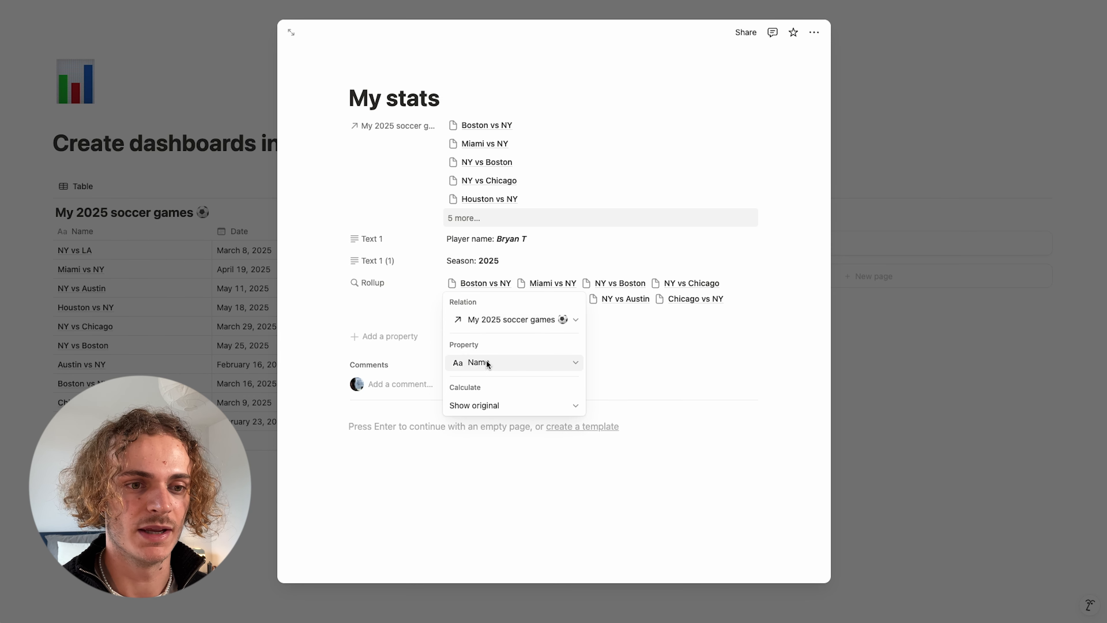
{"action": "left_click", "coordinate": [637, 333]}
{"action": "left_click", "coordinate": [477, 298]}
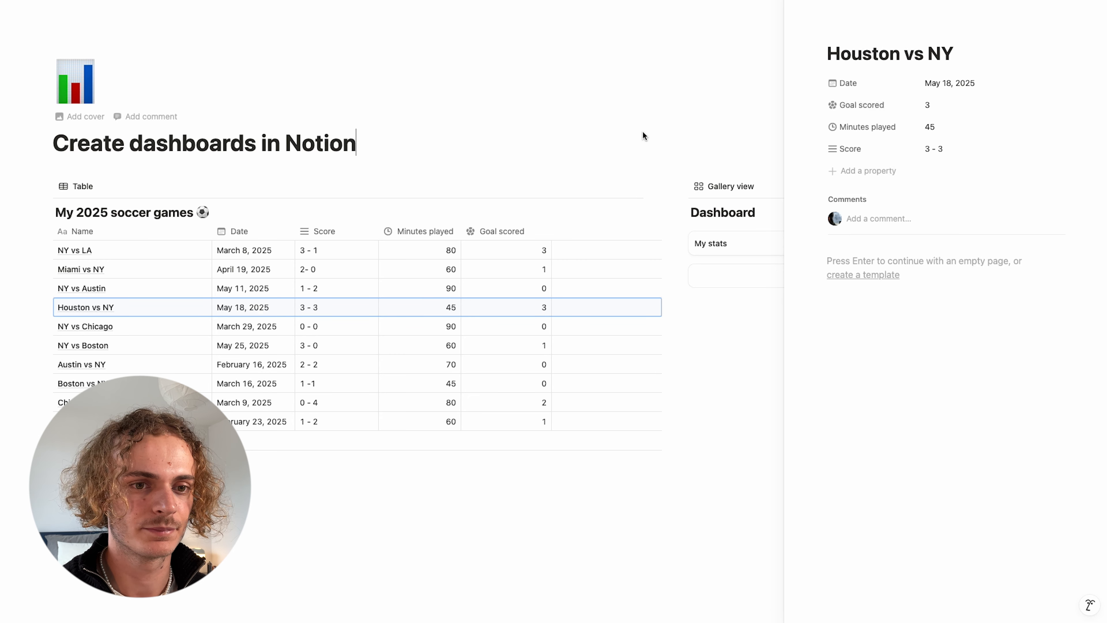
{"action": "left_click", "coordinate": [719, 244]}
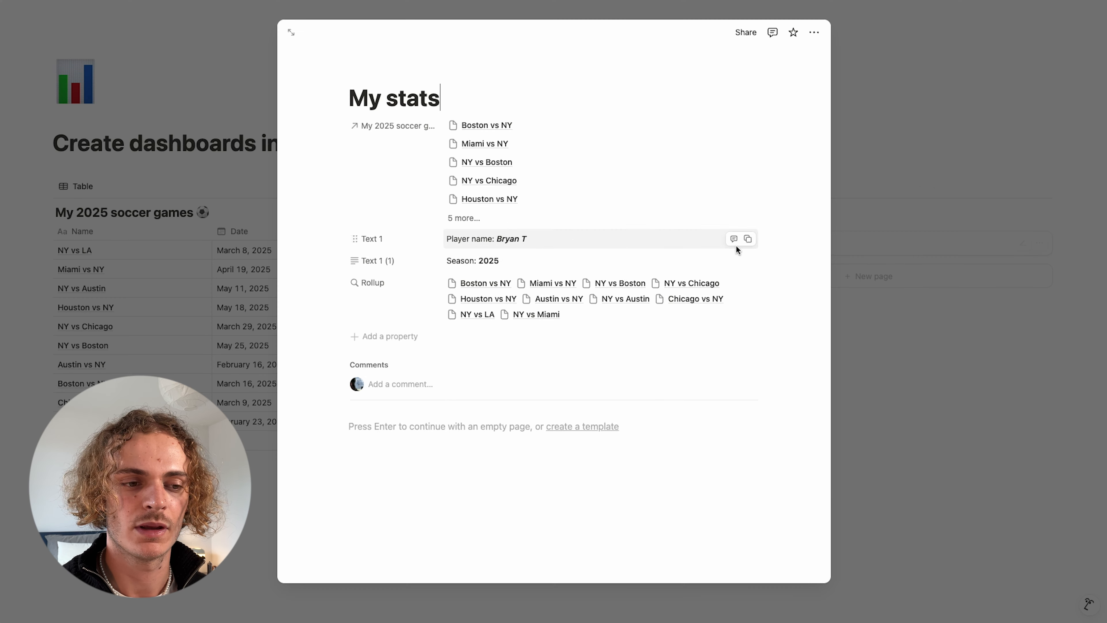
Set the rollup's target property to Minutes played and its calculation to Average
{"action": "left_click", "coordinate": [412, 282]}
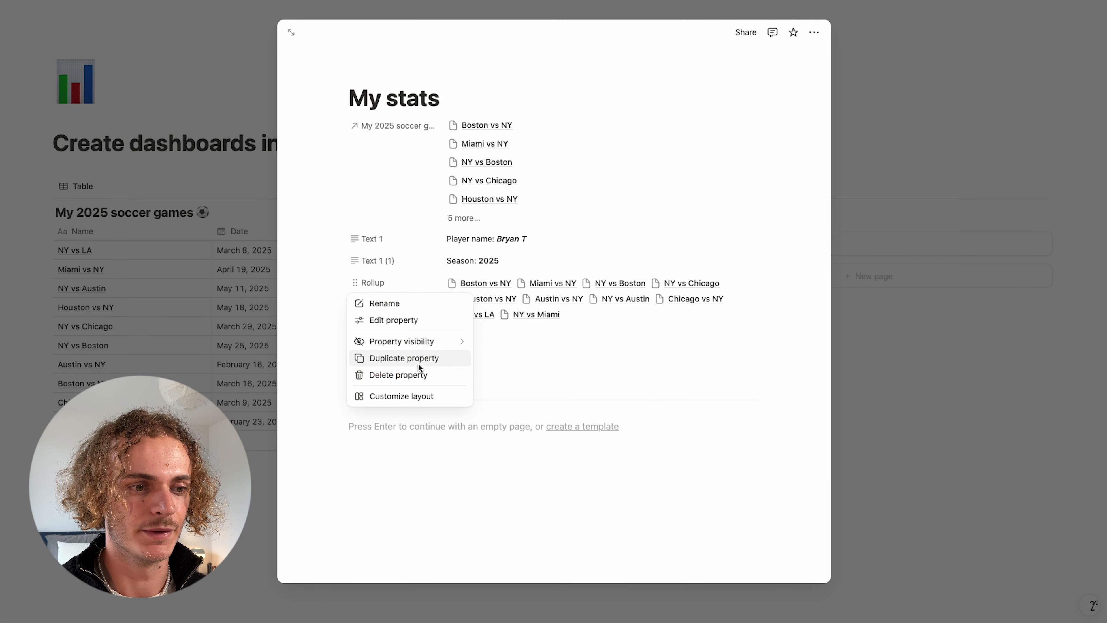
{"action": "left_click", "coordinate": [418, 321]}
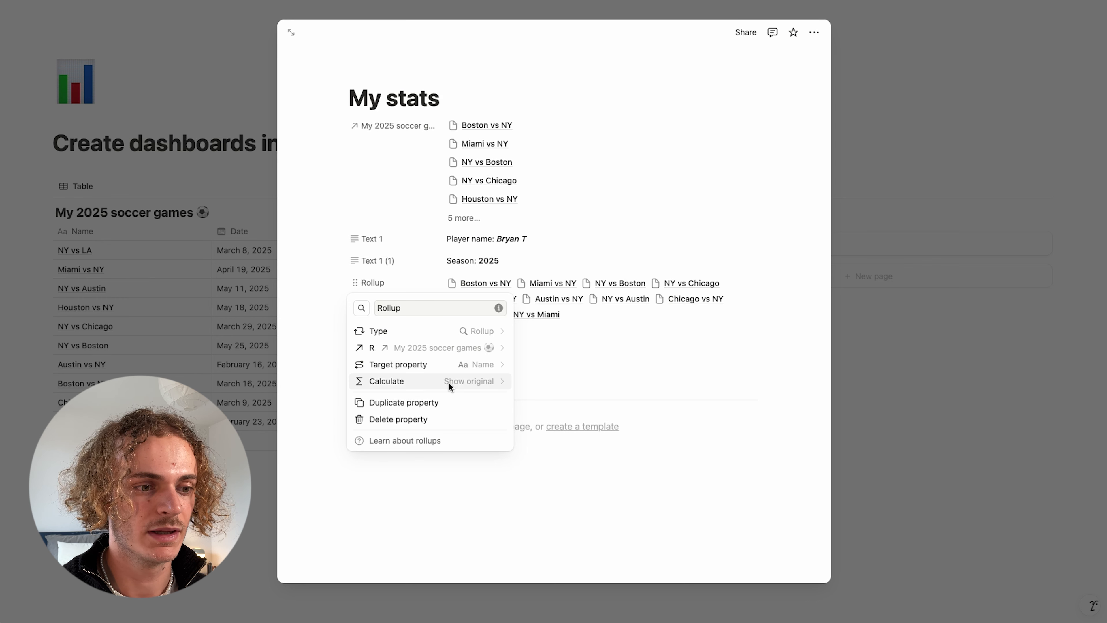
{"action": "left_click", "coordinate": [470, 364]}
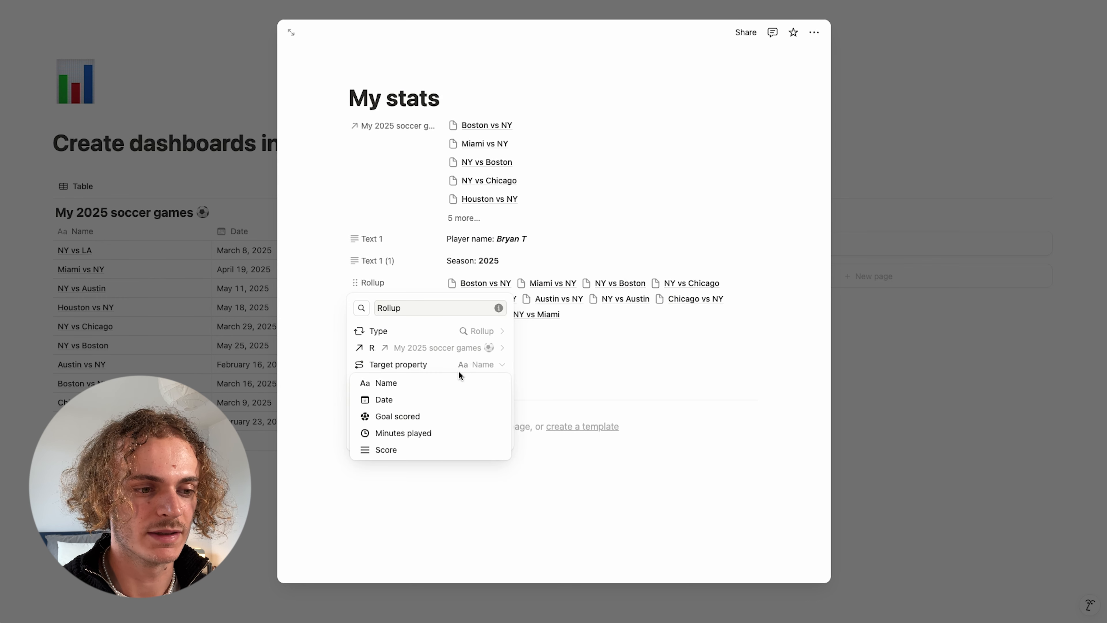
{"action": "left_click", "coordinate": [411, 433]}
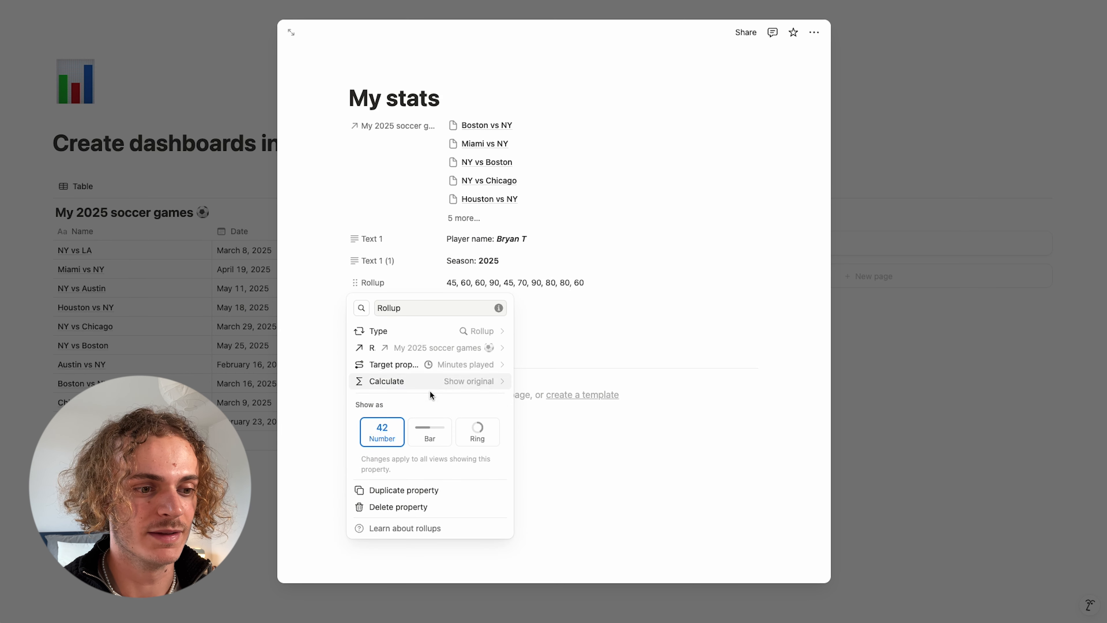
{"action": "left_click", "coordinate": [451, 379]}
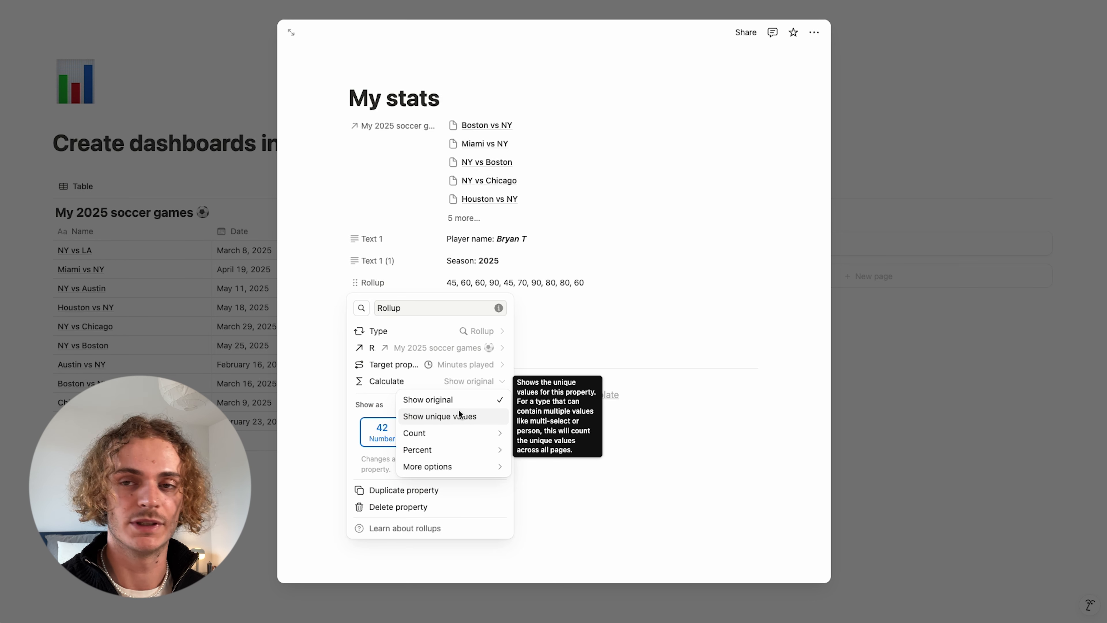
{"action": "mouse_move", "coordinate": [446, 431]}
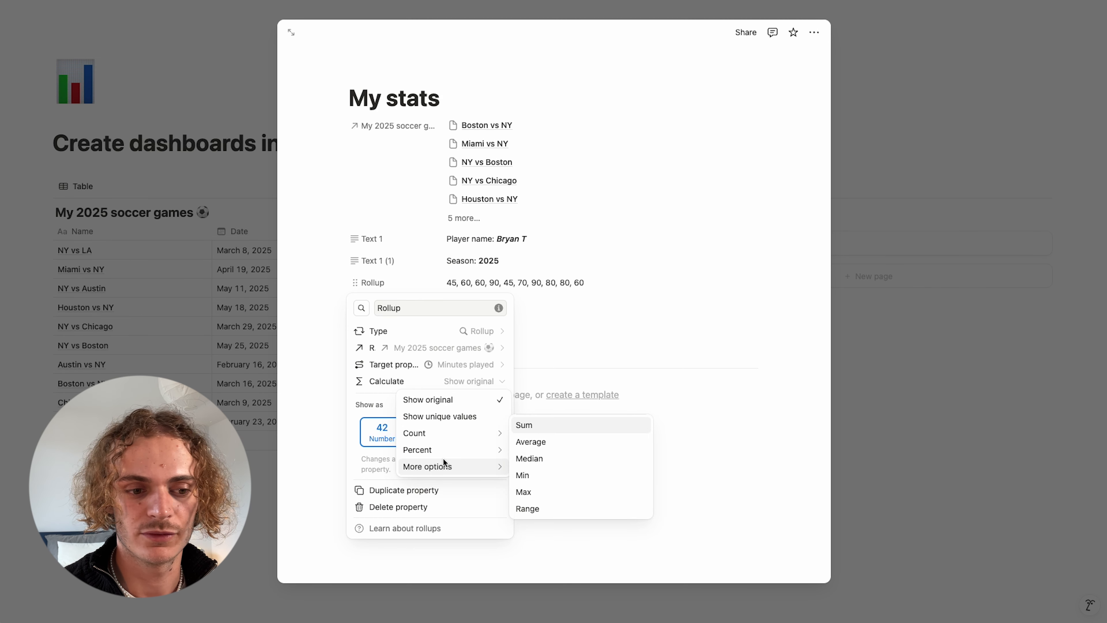
{"action": "left_click", "coordinate": [534, 444]}
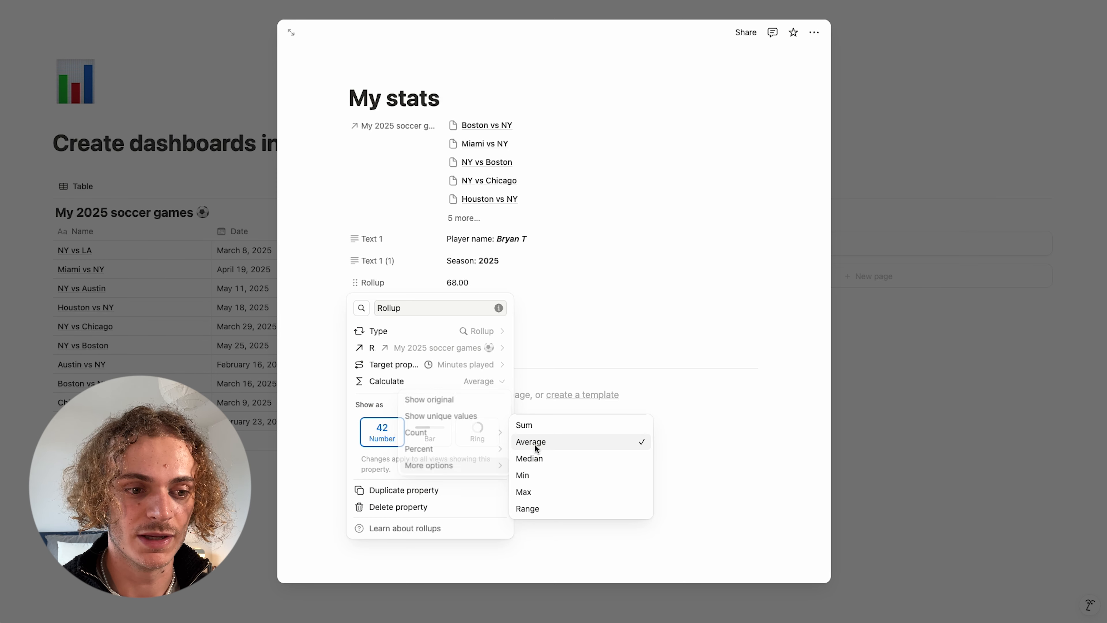
{"action": "left_click", "coordinate": [553, 347]}
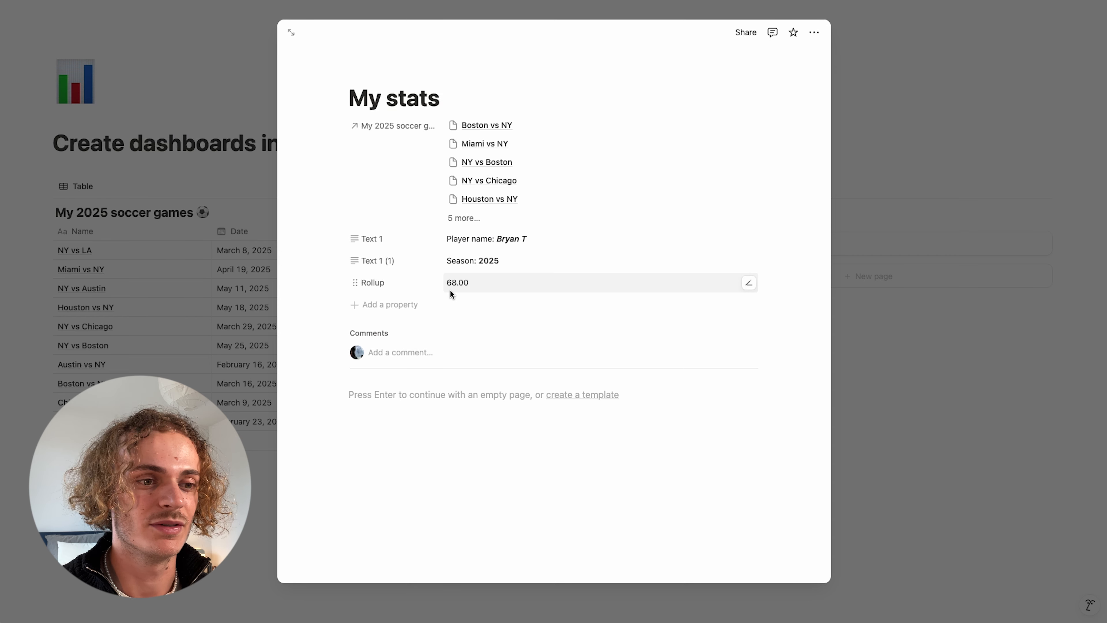
Add a Text property named "Text 3" to the My stats page
{"action": "left_click", "coordinate": [397, 302]}
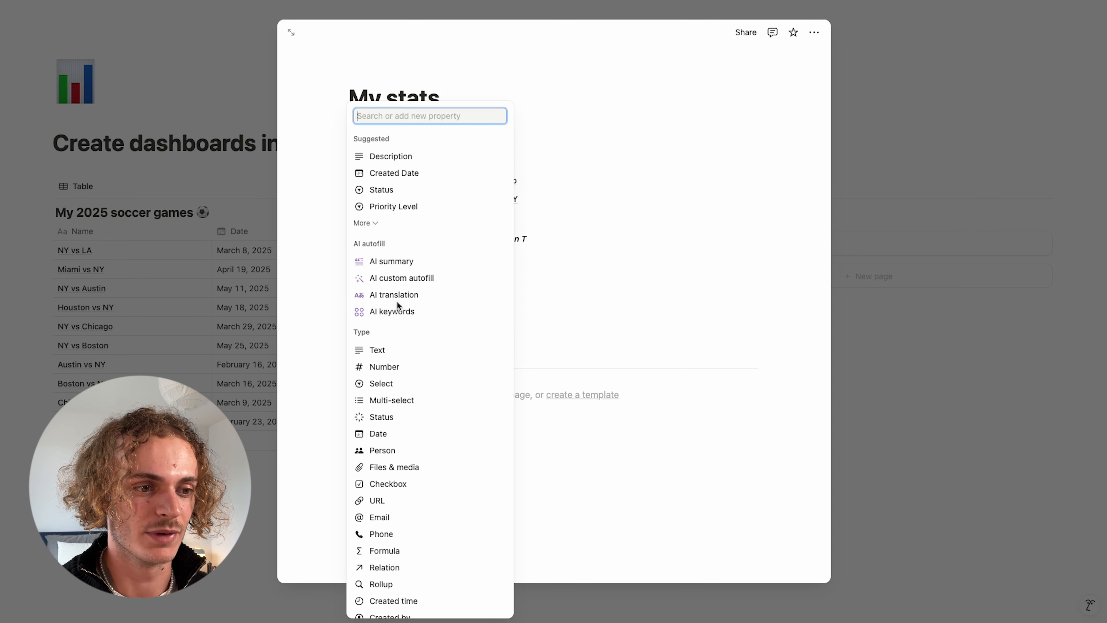
{"action": "type", "text": "Text"}
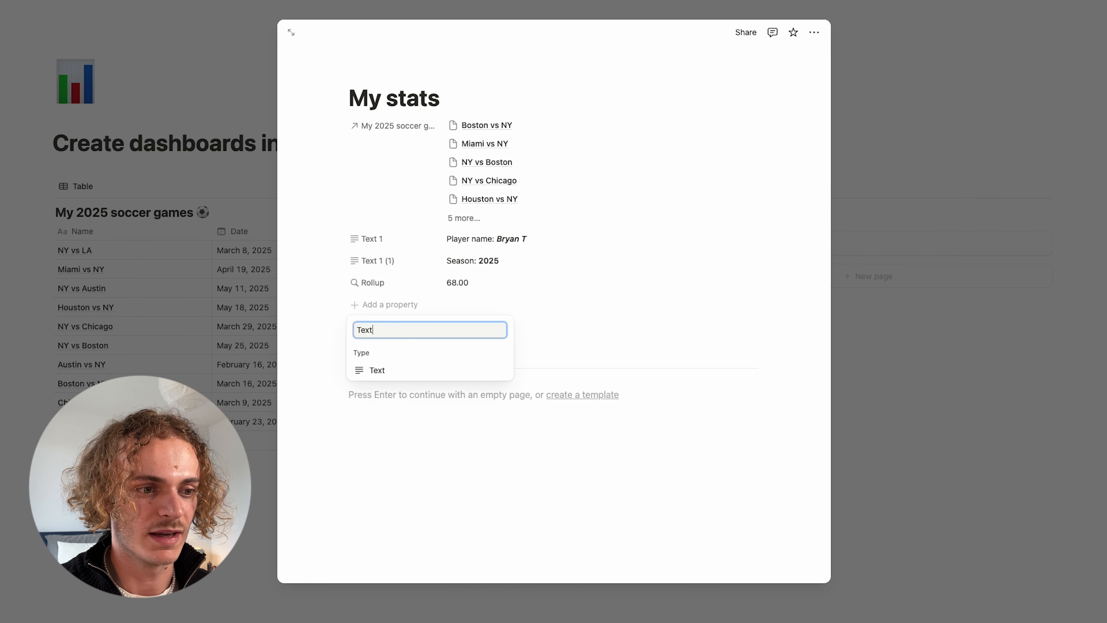
{"action": "left_click", "coordinate": [383, 369]}
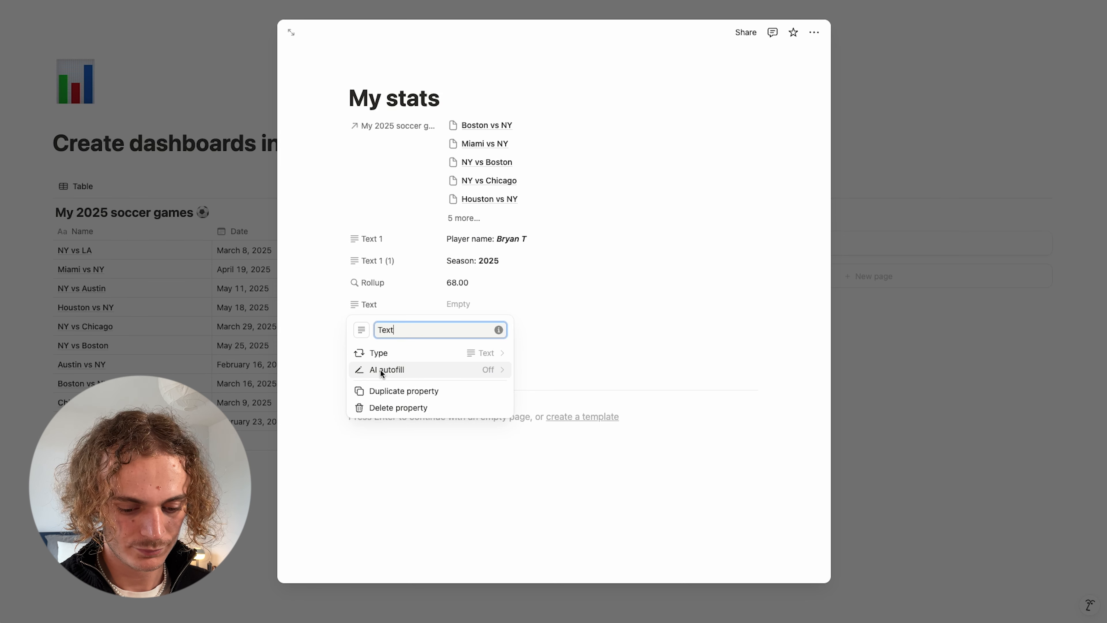
{"action": "type", "text": "3"}
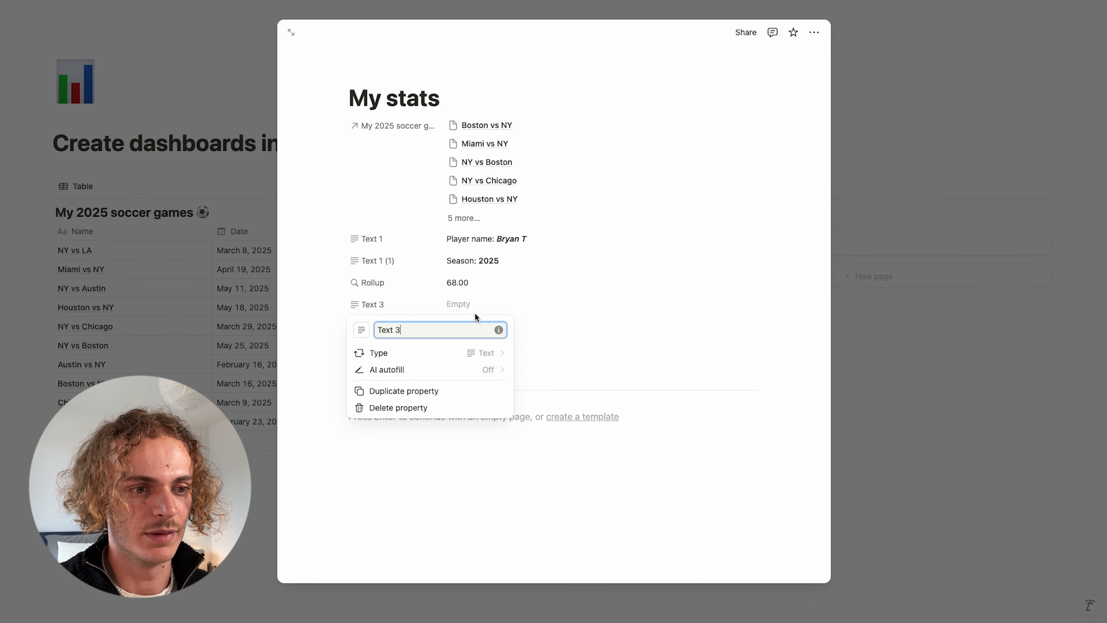
{"action": "left_click", "coordinate": [471, 304]}
Fill Text 3 with "Average of minutes played this season:" and move the property directly above Rollup
{"action": "left_click", "coordinate": [457, 310]}
{"action": "type", "text": "A"}
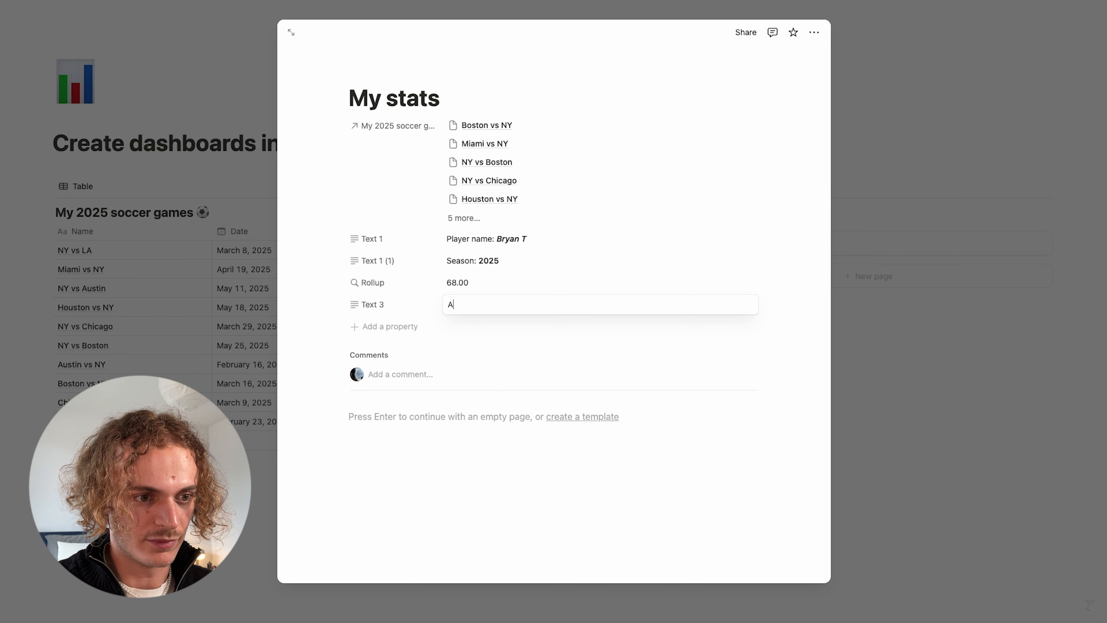
{"action": "type", "text": "verage "}
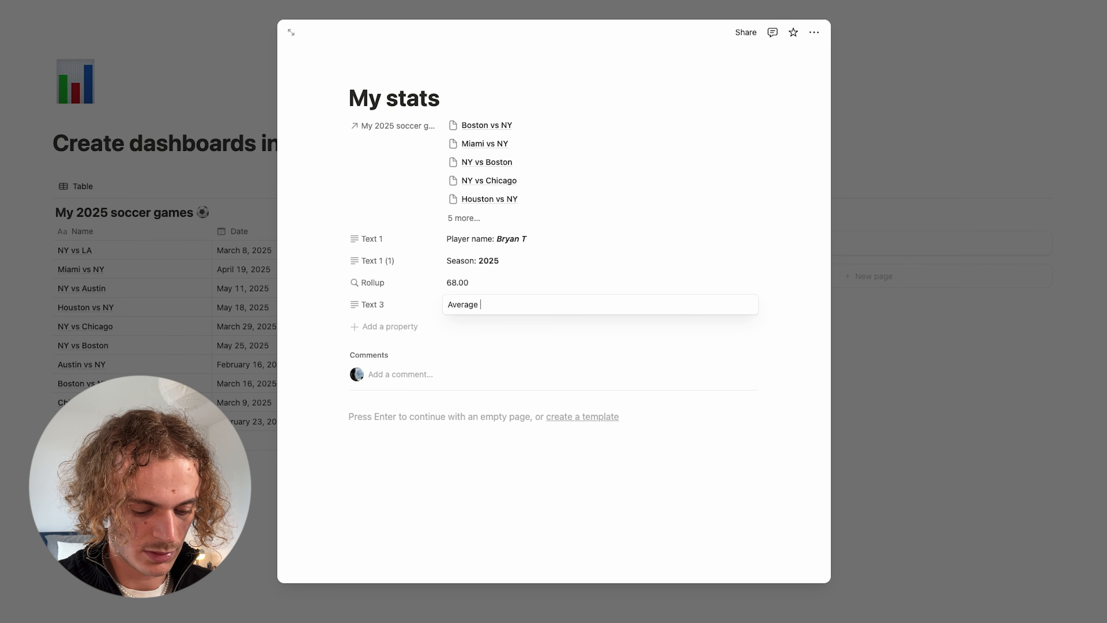
{"action": "type", "text": "of minutes "}
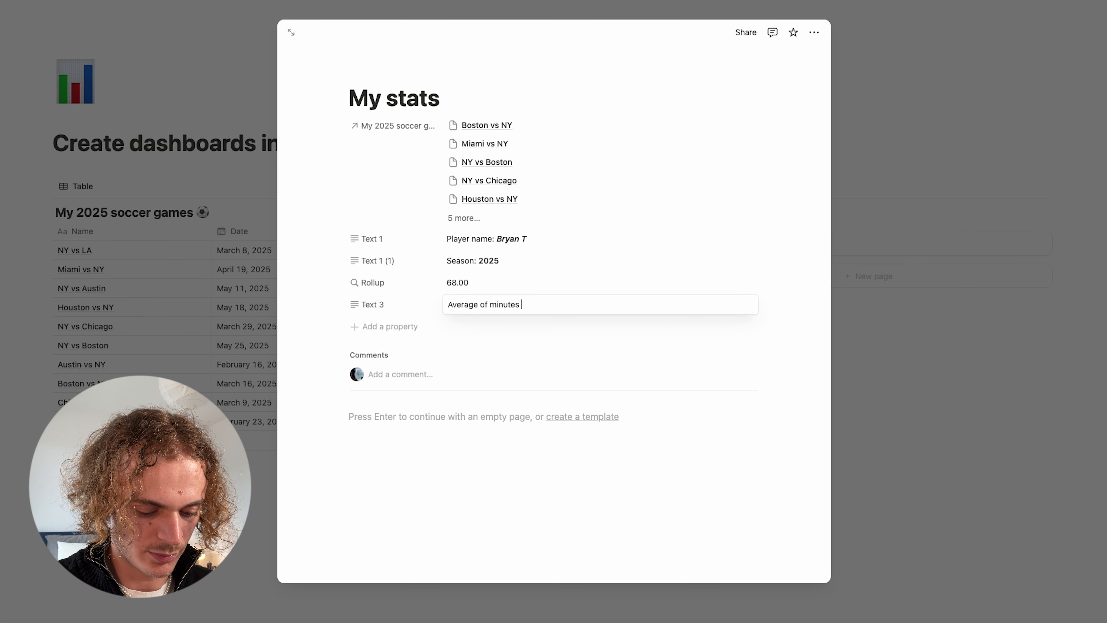
{"action": "type", "text": "played this season"}
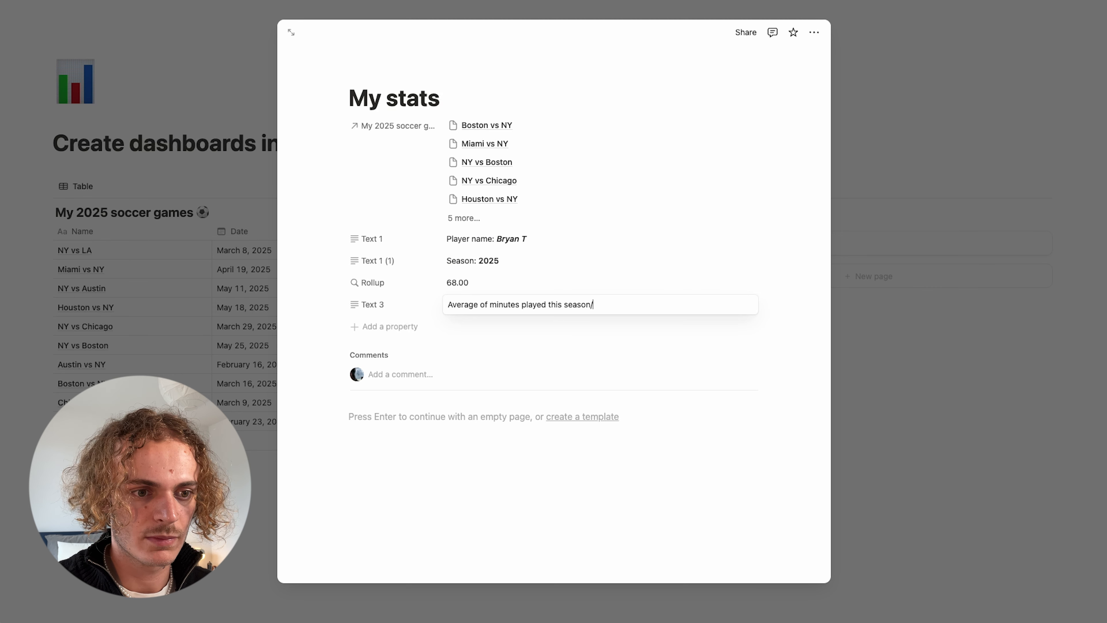
{"action": "left_click", "coordinate": [443, 369]}
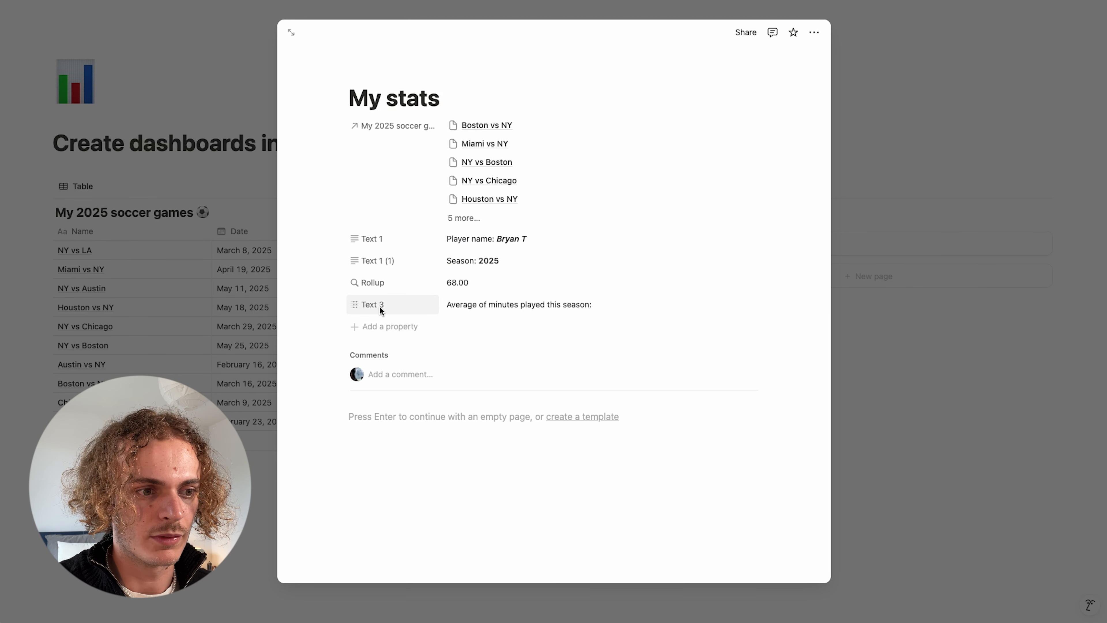
{"action": "left_click_drag", "start_coordinate": [379, 305], "coordinate": [373, 283]}
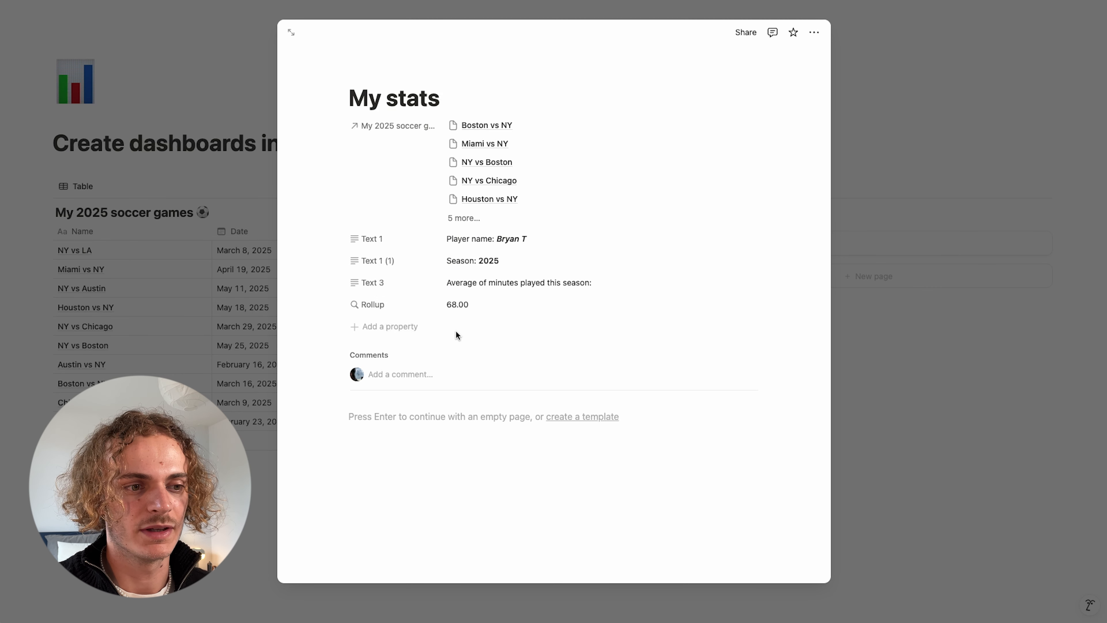
Add a second rollup property named "Rollup 2" to the My stats page
{"action": "left_click", "coordinate": [394, 326]}
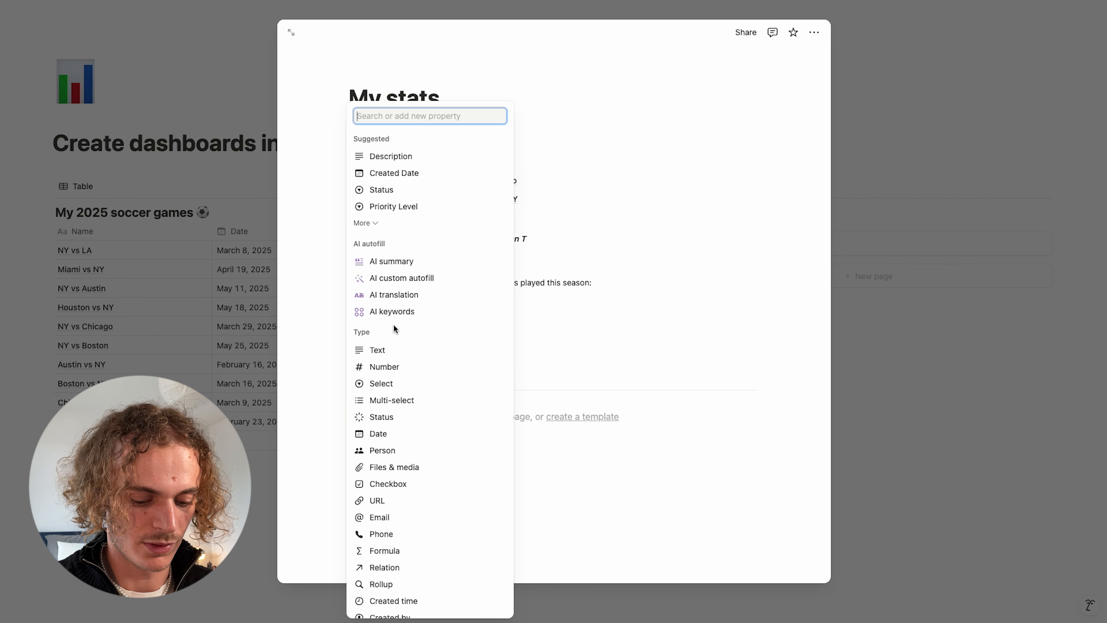
{"action": "type", "text": "roll"}
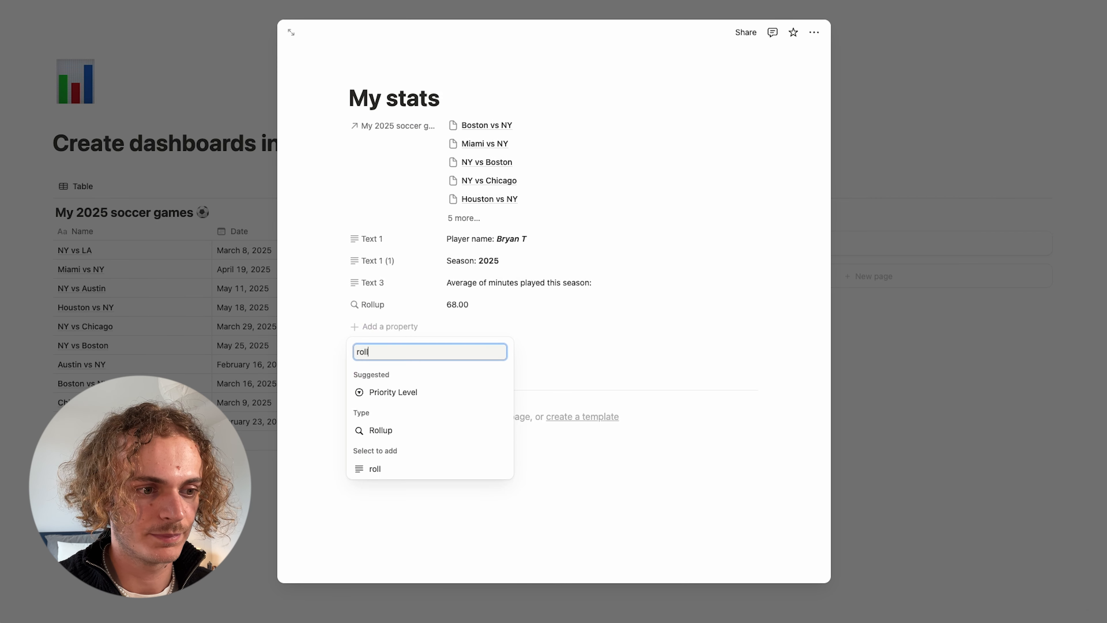
{"action": "left_click", "coordinate": [386, 431]}
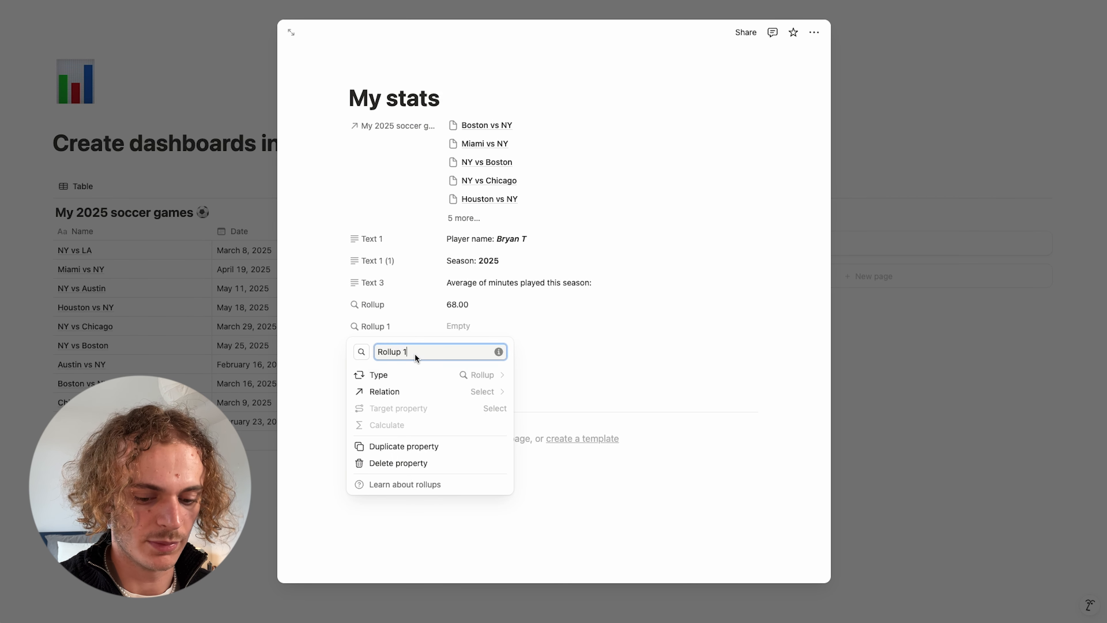
{"action": "key", "text": "BackSpace"}
{"action": "type", "text": "2"}
{"action": "left_click", "coordinate": [568, 357]}
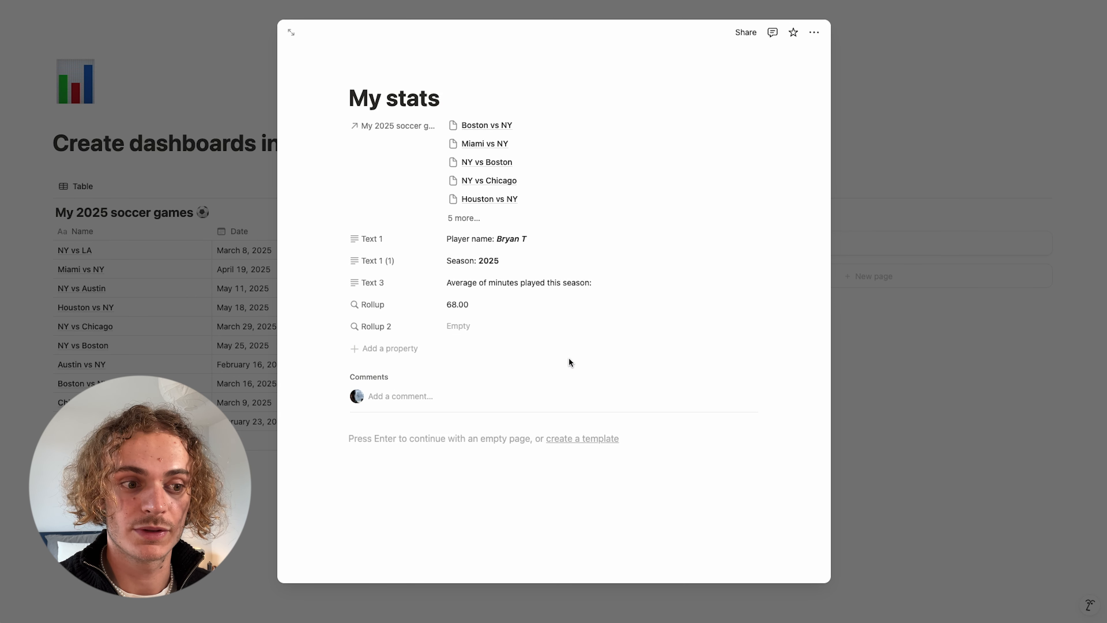
Configure Rollup 2 through the My 2025 soccer games relation to calculate the Sum of the Goal scored property
{"action": "left_click", "coordinate": [463, 331]}
{"action": "left_click", "coordinate": [471, 362]}
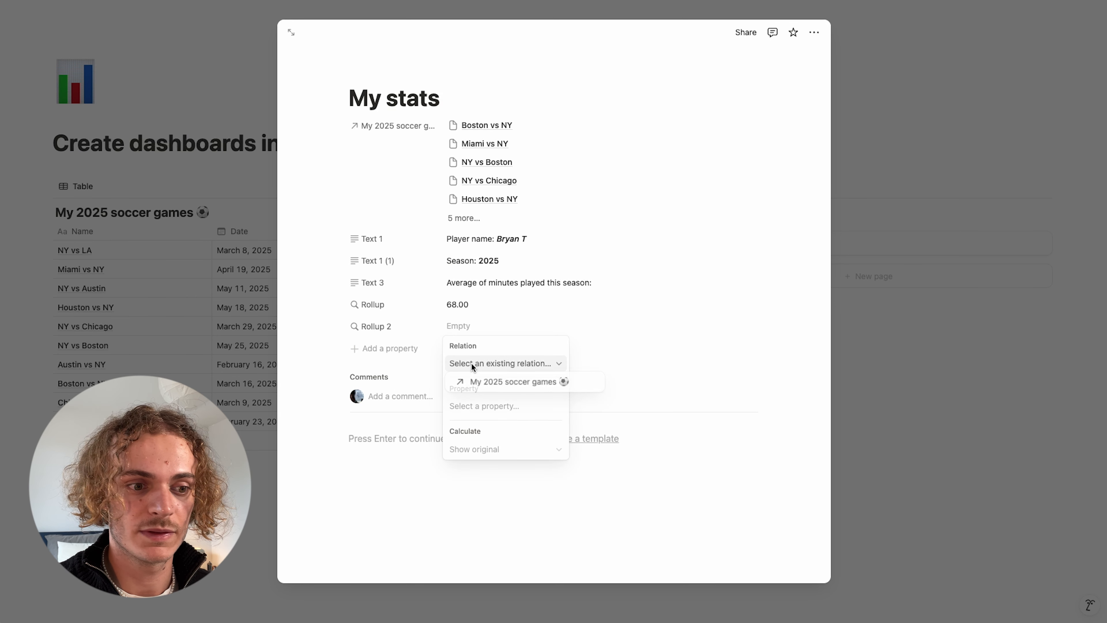
{"action": "left_click", "coordinate": [473, 381]}
{"action": "left_click", "coordinate": [473, 414]}
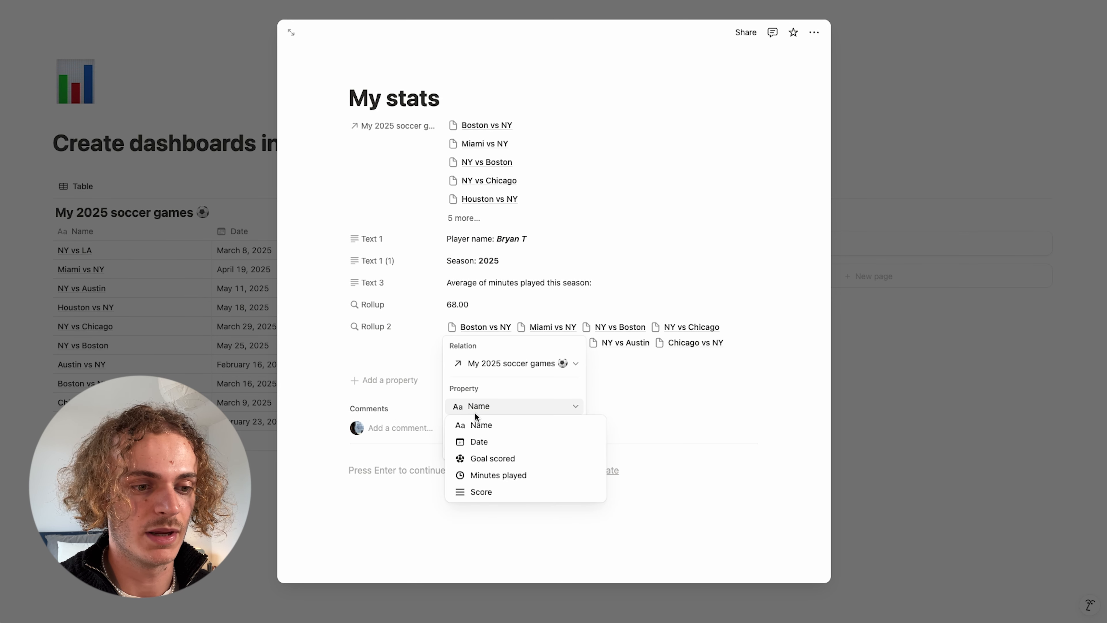
{"action": "left_click", "coordinate": [480, 457]}
{"action": "left_click", "coordinate": [493, 449]}
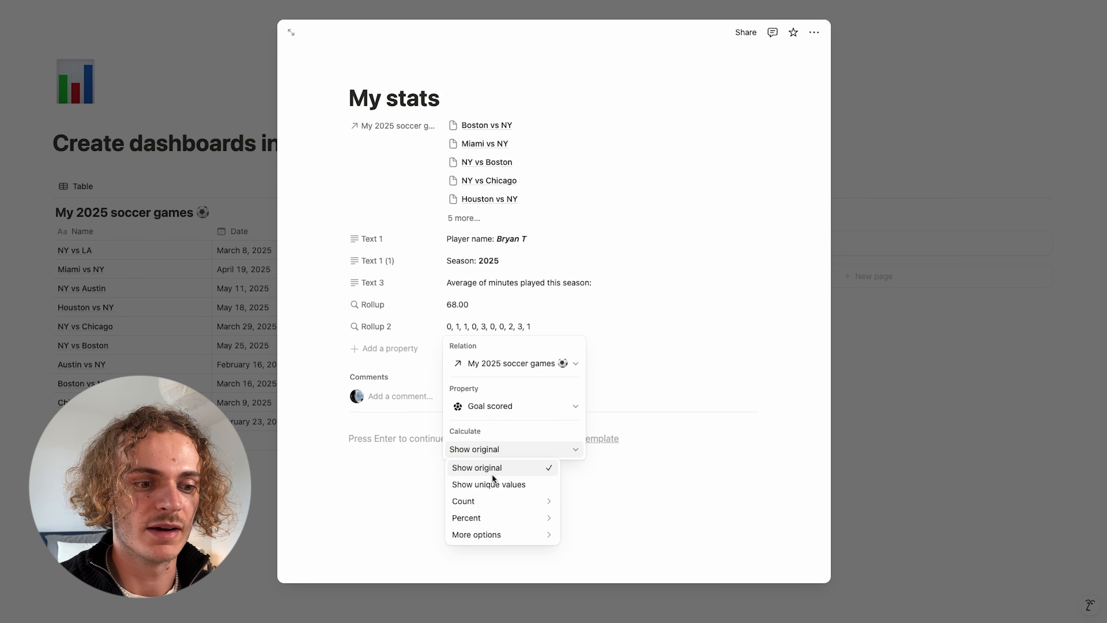
{"action": "mouse_move", "coordinate": [504, 524]}
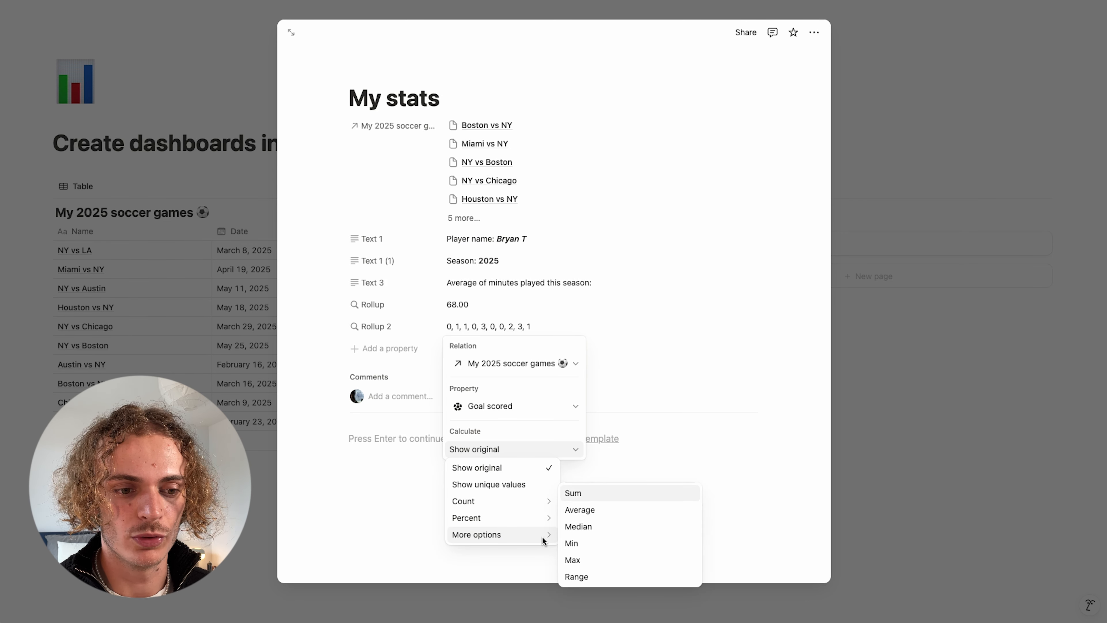
{"action": "left_click", "coordinate": [590, 492]}
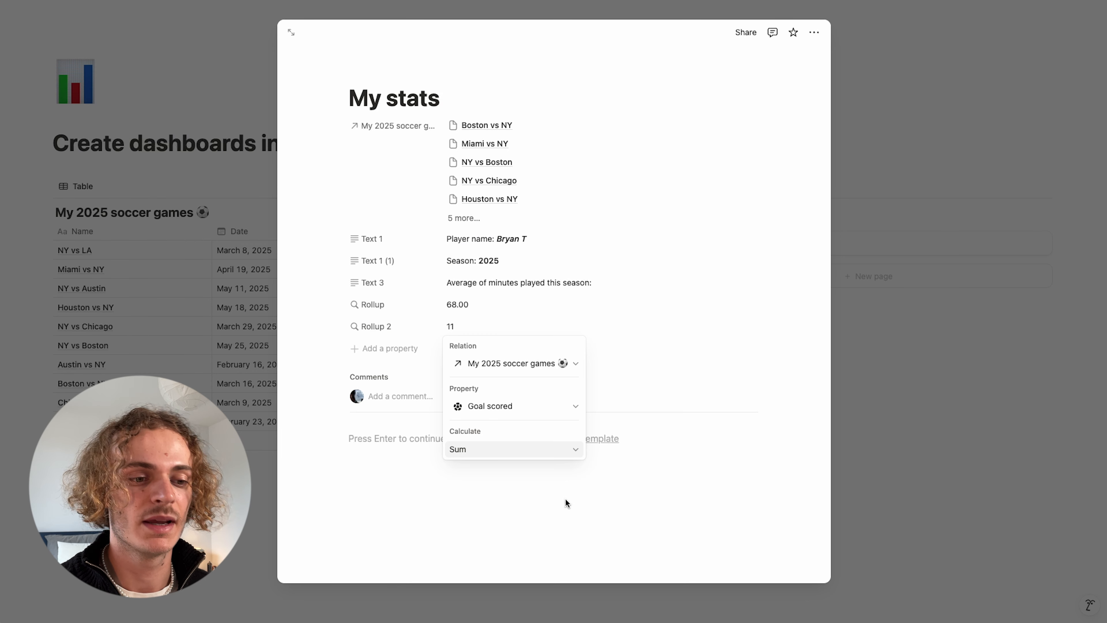
{"action": "left_click", "coordinate": [565, 497]}
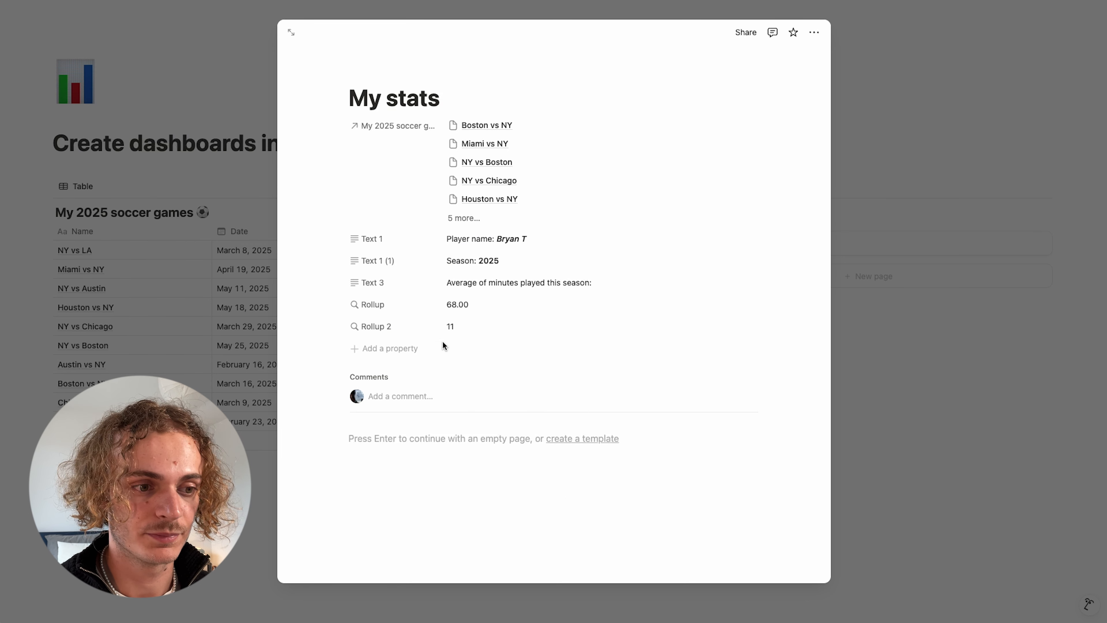
Duplicate the Text 3 property on the My stats page and rename the copy to "Text 4"
{"action": "left_click", "coordinate": [382, 283]}
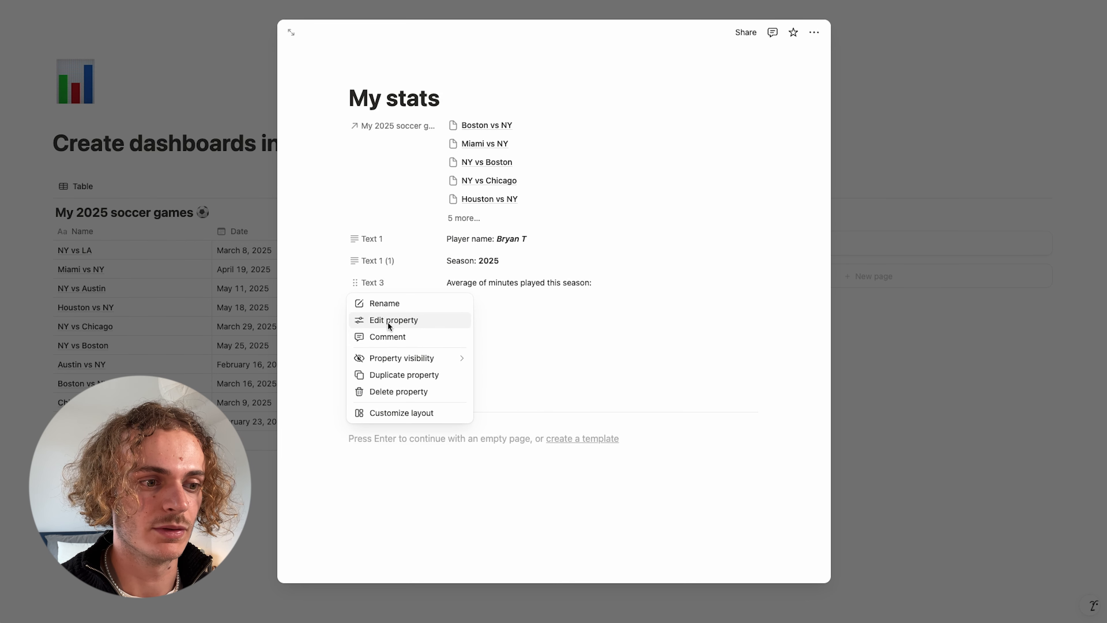
{"action": "left_click", "coordinate": [390, 370]}
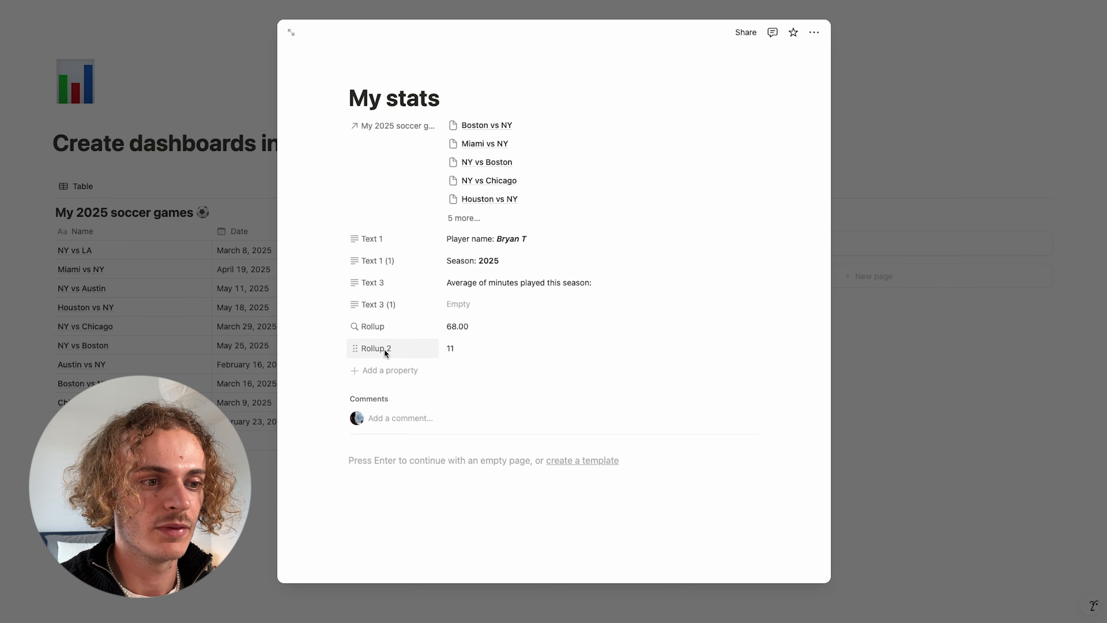
{"action": "left_click", "coordinate": [387, 306]}
{"action": "left_click", "coordinate": [399, 304]}
{"action": "left_click", "coordinate": [395, 305]}
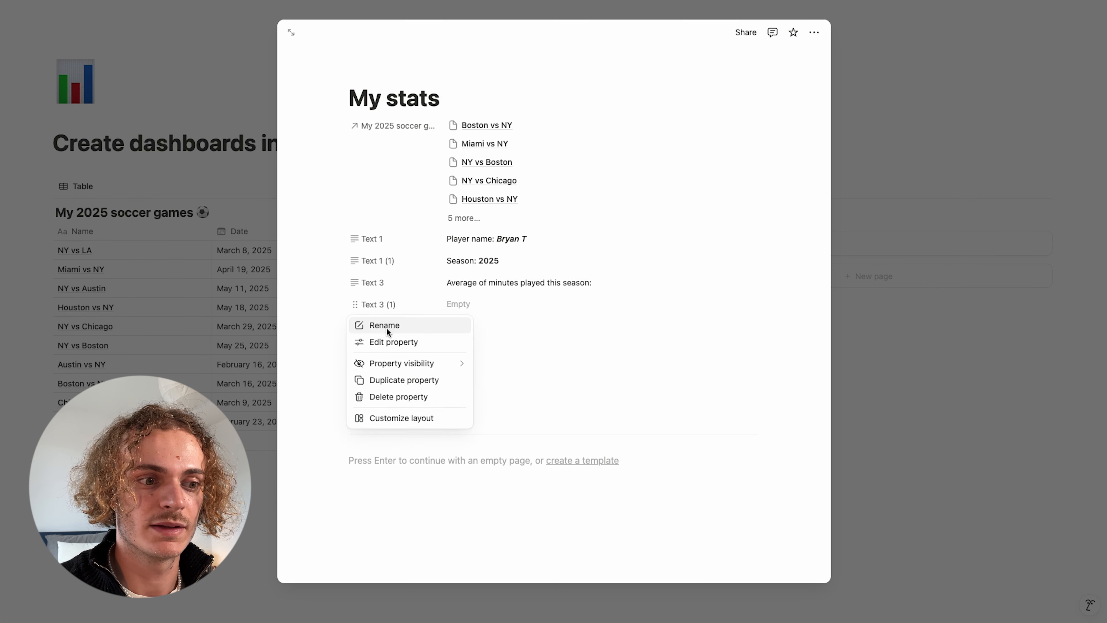
{"action": "left_click", "coordinate": [387, 327]}
{"action": "key", "text": "BackSpace"}
{"action": "key", "text": "BackSpace"}
{"action": "key", "text": "BackSpace"}
{"action": "key", "text": "BackSpace"}
{"action": "key", "text": "BackSpace"}
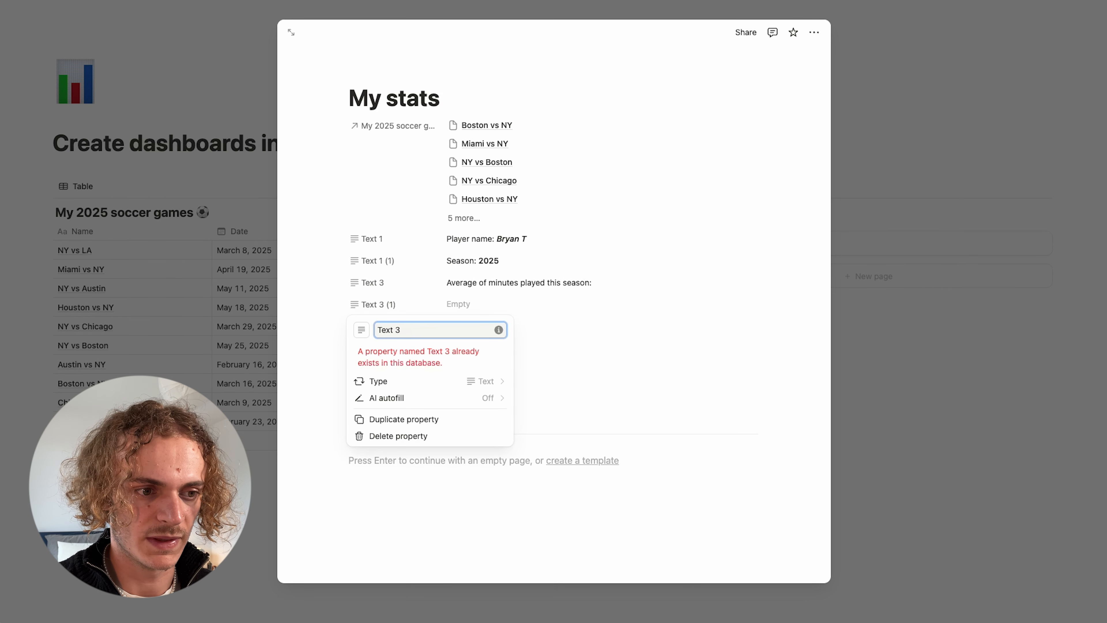
{"action": "type", "text": "4"}
{"action": "left_click", "coordinate": [731, 395]}
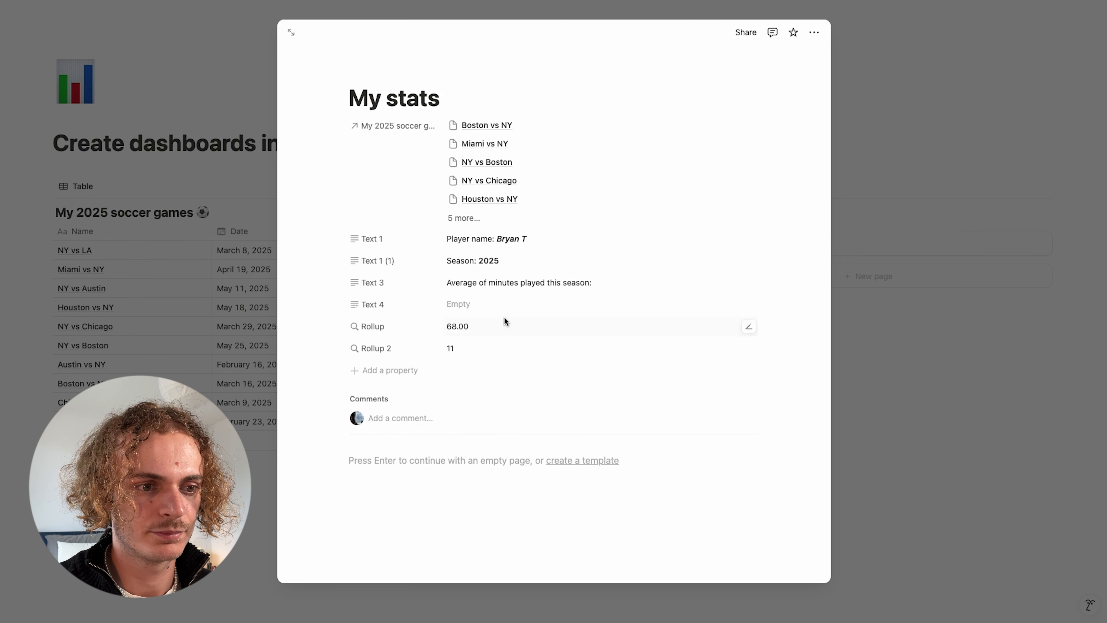
Fill Text 4 with "Goals scored:", move the property between Rollup and Rollup 2, and close the My stats page
{"action": "left_click", "coordinate": [489, 306]}
{"action": "type", "text": "Goa"}
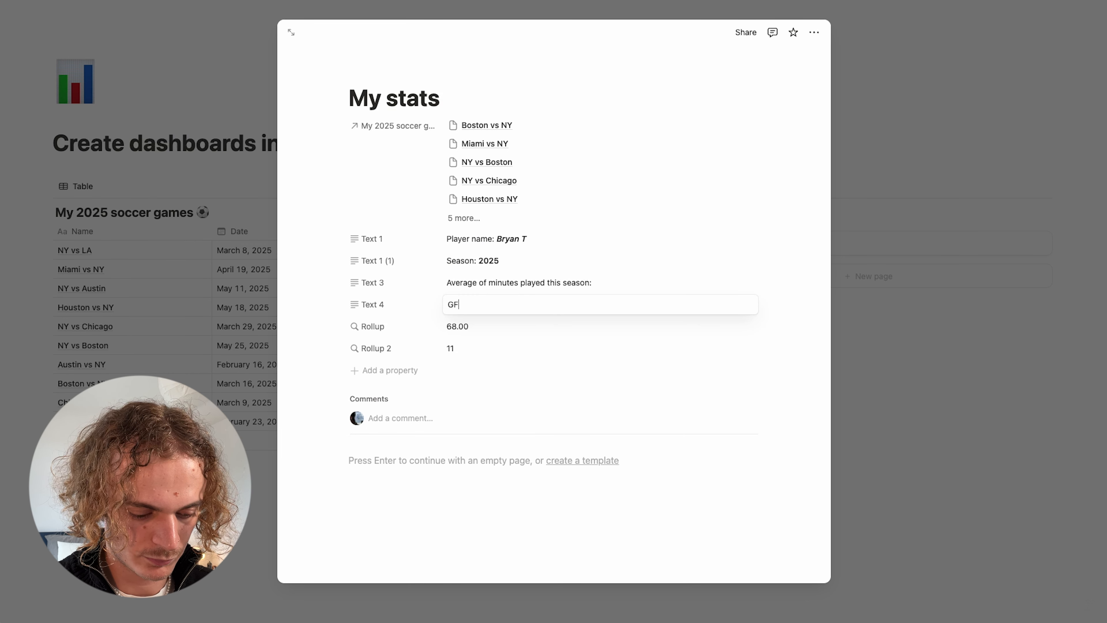
{"action": "type", "text": "l"}
{"action": "key", "text": "BackSpace"}
{"action": "key", "text": "BackSpace"}
{"action": "type", "text": "oals scoreed"}
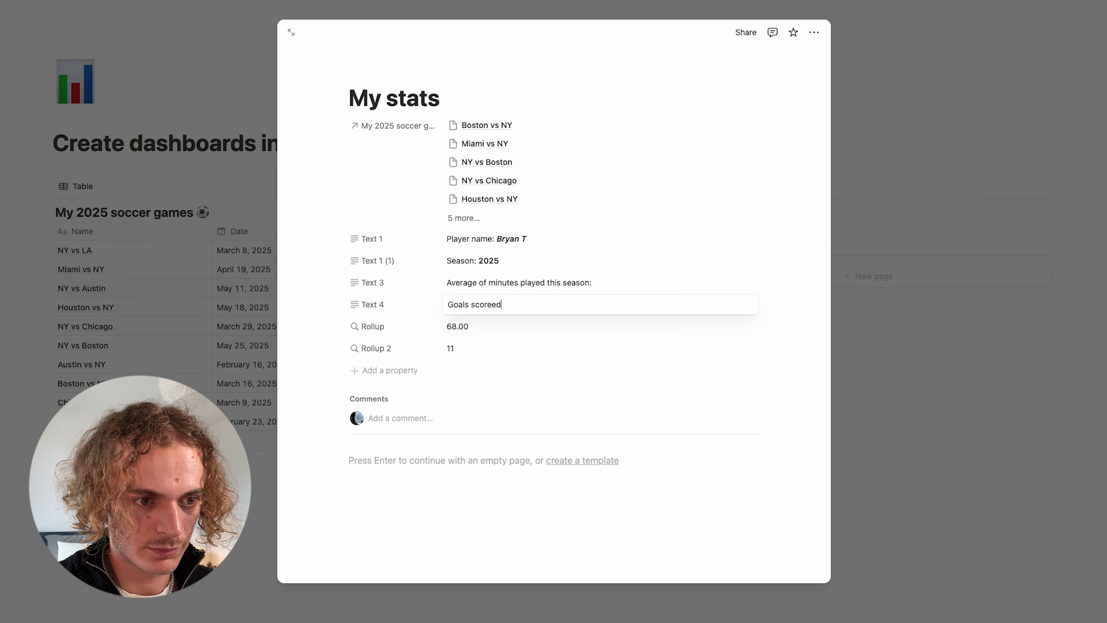
{"action": "key", "text": "BackSpace"}
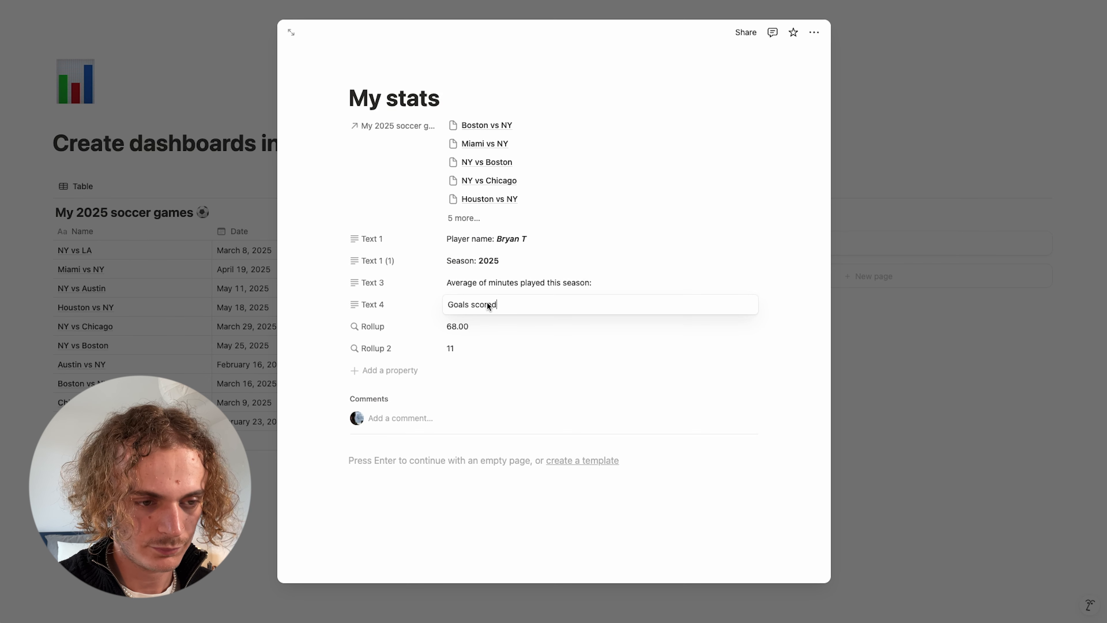
{"action": "key", "text": "BackSpace"}
{"action": "type", "text": ":"}
{"action": "left_click", "coordinate": [545, 373]}
{"action": "left_click_drag", "start_coordinate": [360, 307], "coordinate": [354, 327]}
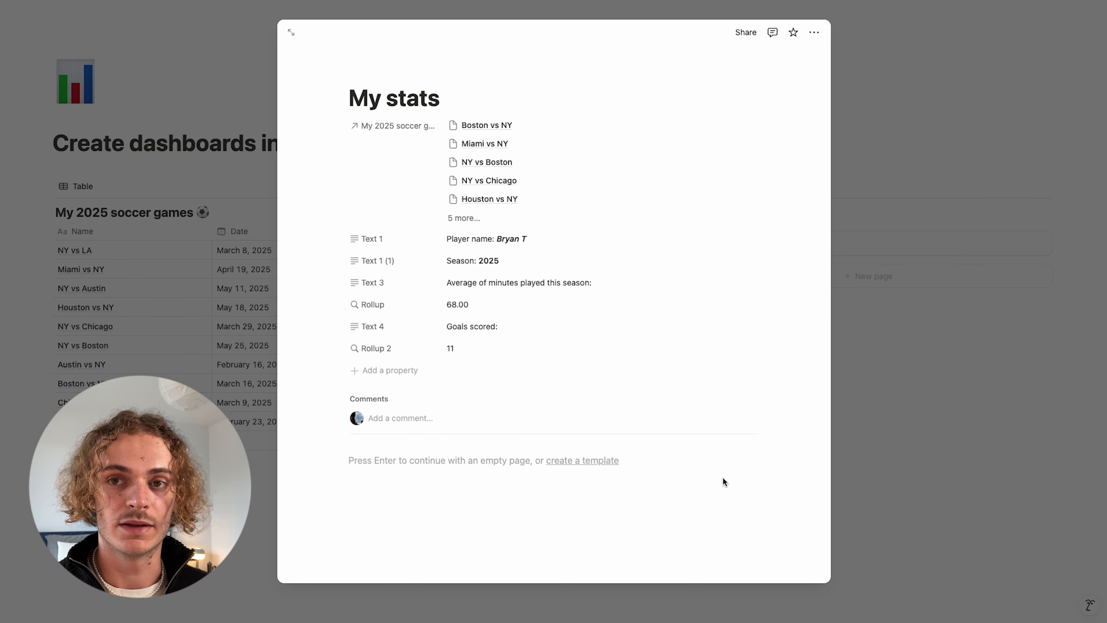
{"action": "left_click", "coordinate": [923, 477]}
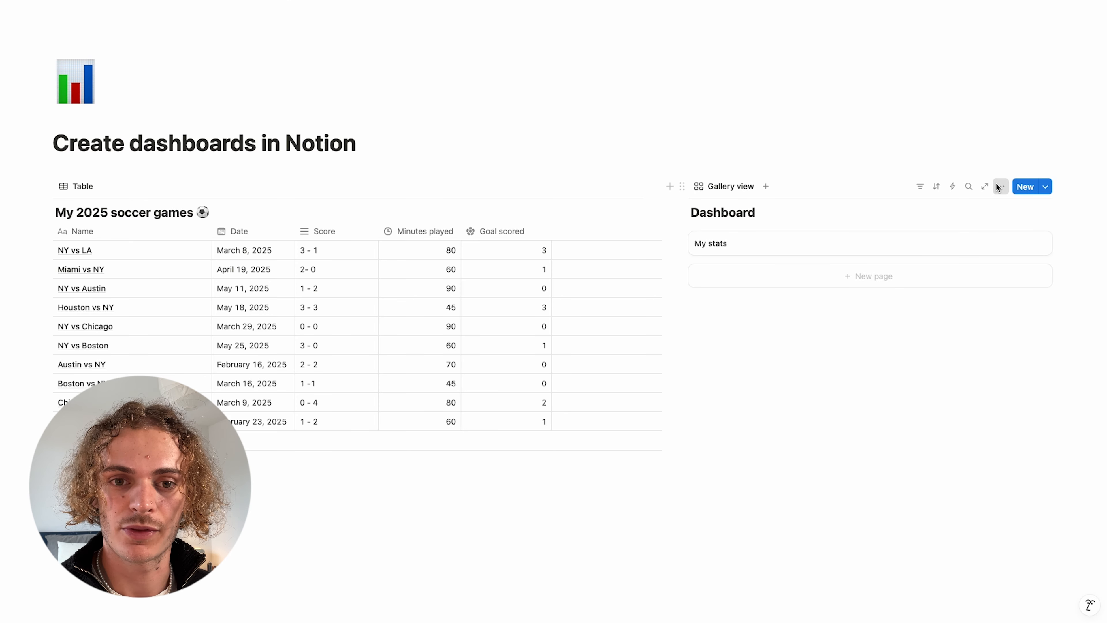
Show the Rollup, Rollup 2, Text 1, Text 1 (1), Text 3 and Text 4 properties on the Dashboard gallery cards
{"action": "left_click", "coordinate": [997, 184]}
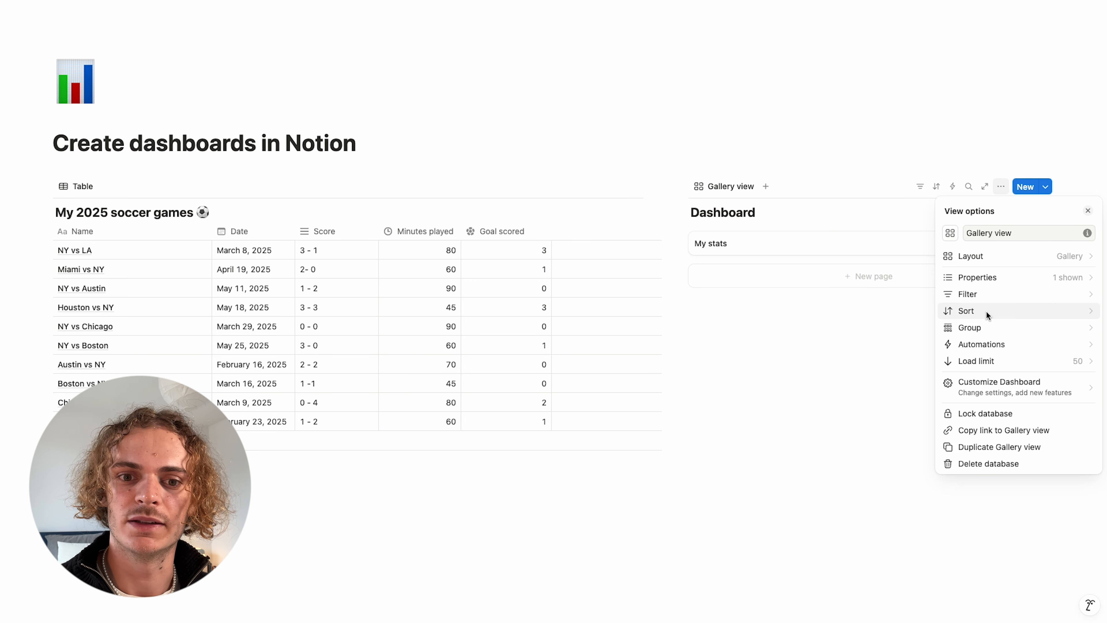
{"action": "left_click", "coordinate": [993, 275]}
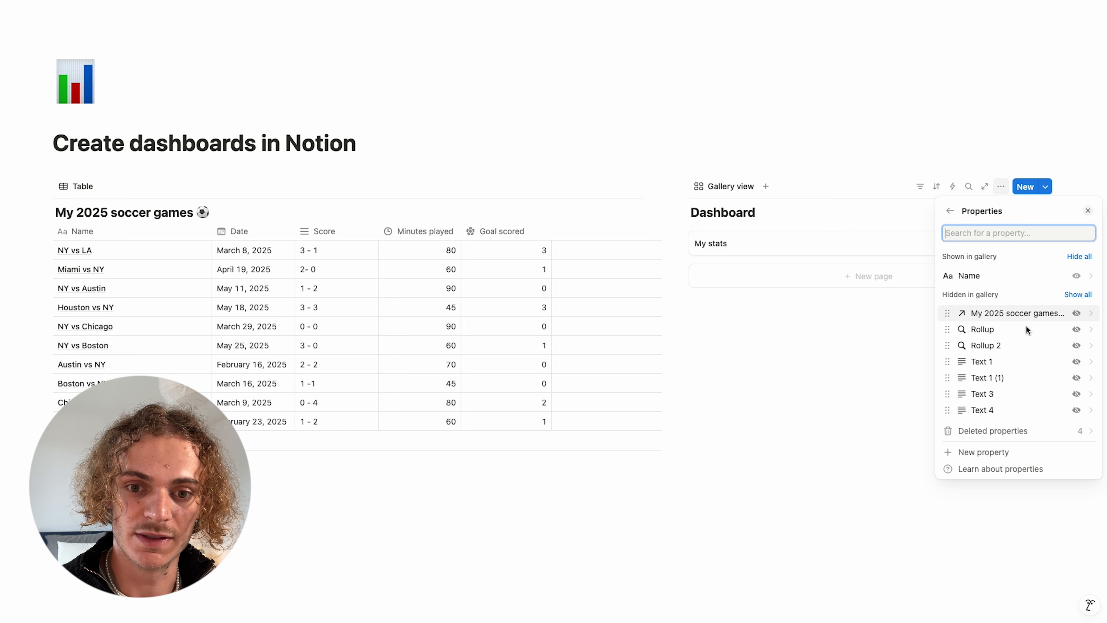
{"action": "left_click", "coordinate": [1076, 329]}
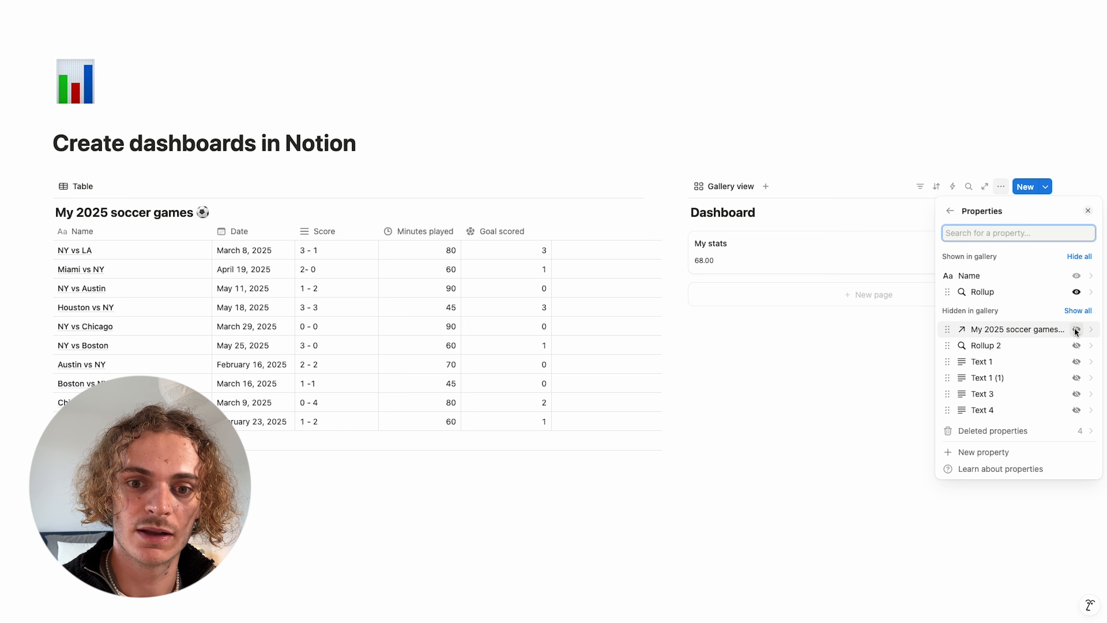
{"action": "left_click", "coordinate": [1076, 345]}
{"action": "left_click", "coordinate": [1076, 362]}
{"action": "left_click", "coordinate": [1076, 377]}
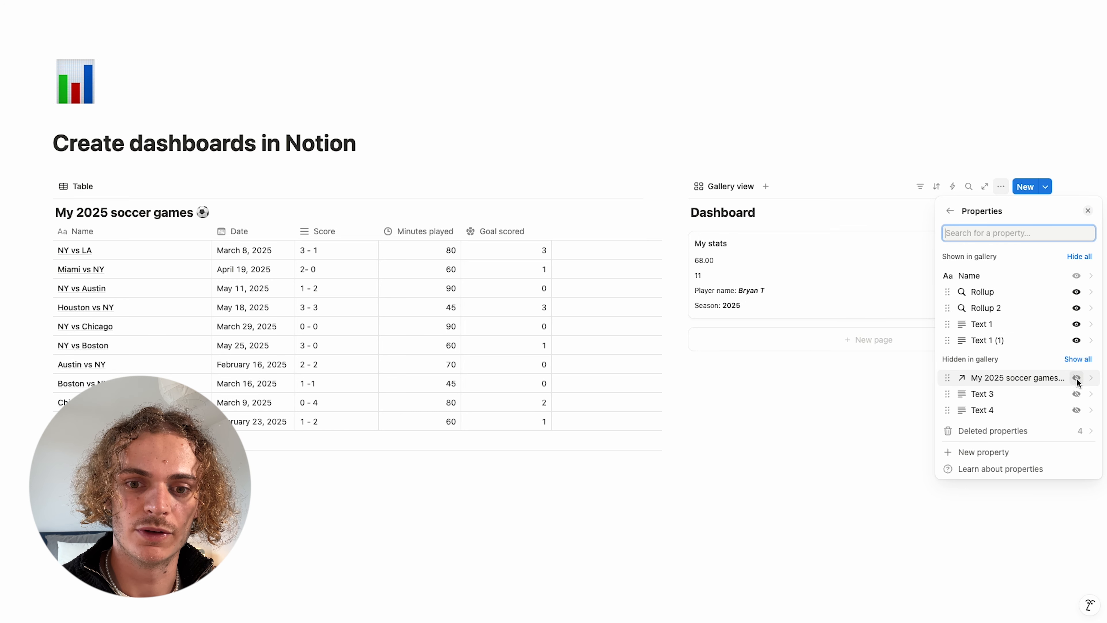
{"action": "left_click", "coordinate": [1076, 393]}
{"action": "left_click", "coordinate": [1076, 410]}
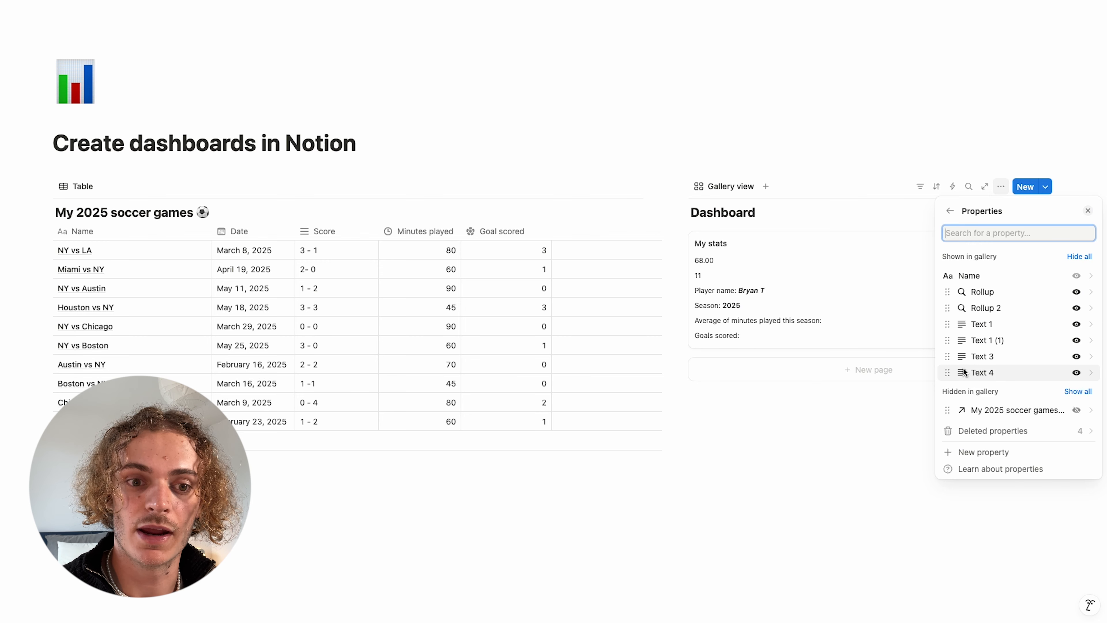
Reorder the gallery's shown properties after Name as Text 1 (1), Text 1, Text 3, Rollup, Text 4, Rollup 2
{"action": "left_click_drag", "start_coordinate": [949, 291], "coordinate": [960, 359]}
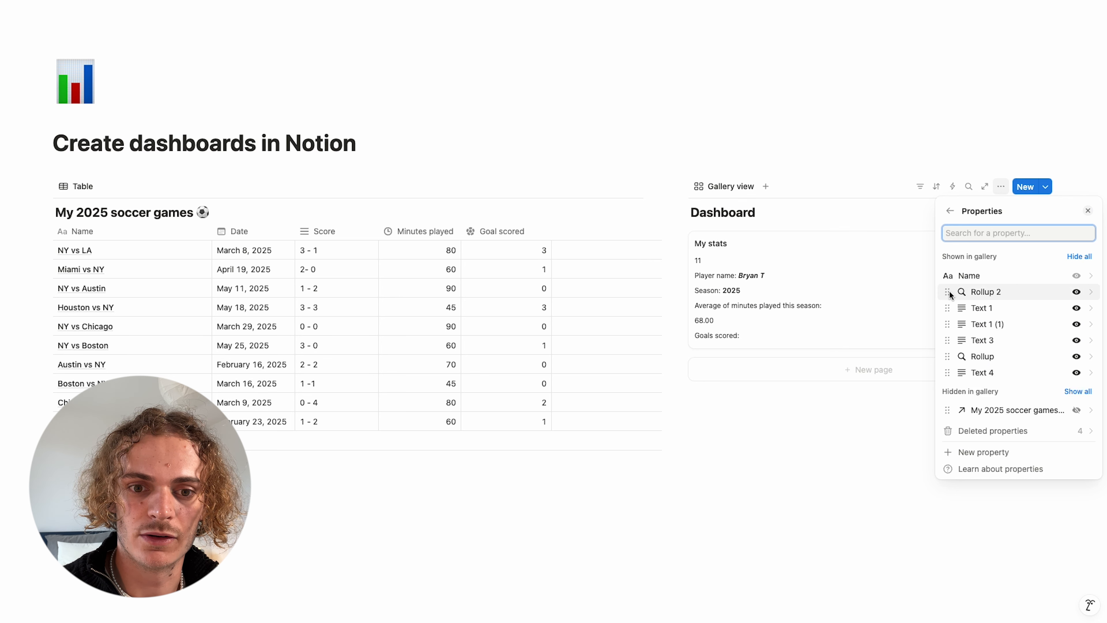
{"action": "left_click_drag", "start_coordinate": [949, 292], "coordinate": [950, 372]}
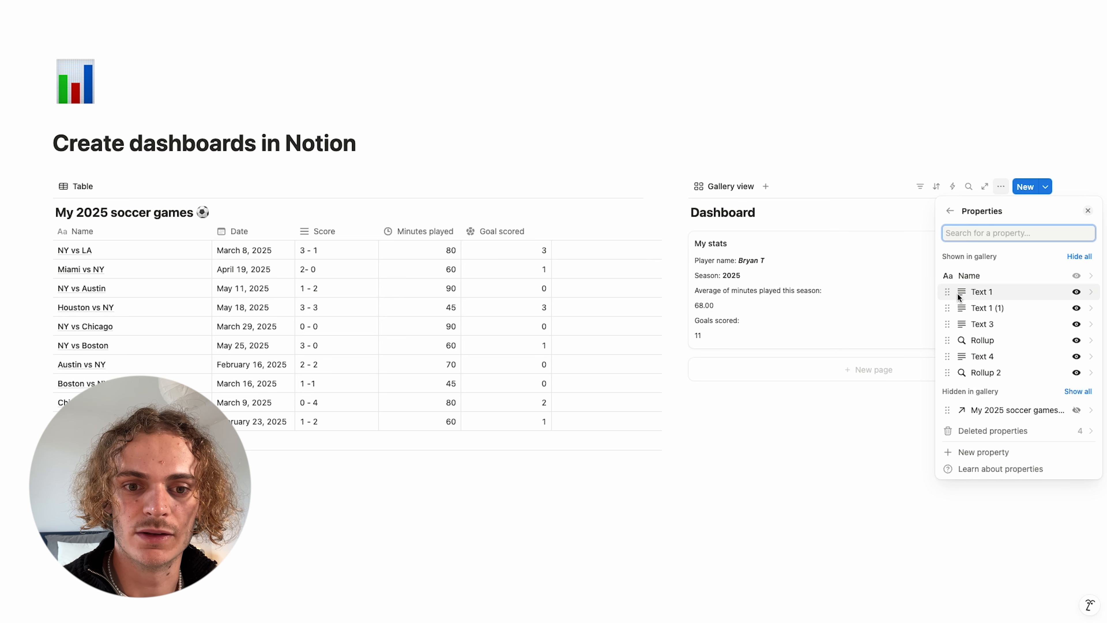
{"action": "left_click_drag", "start_coordinate": [958, 297], "coordinate": [959, 307]}
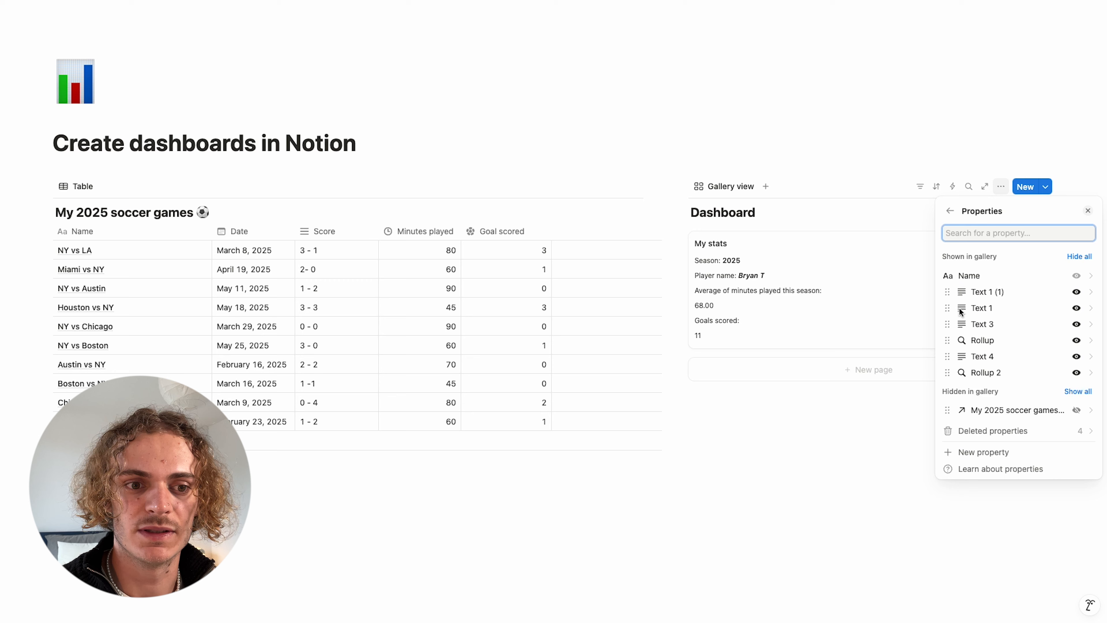
{"action": "left_click", "coordinate": [775, 489]}
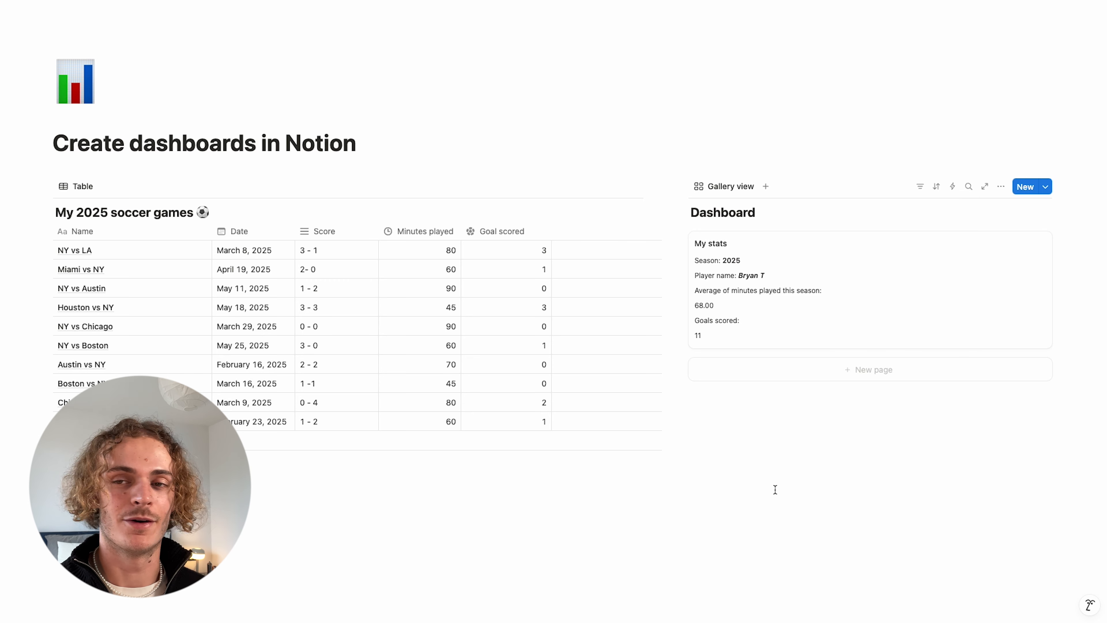
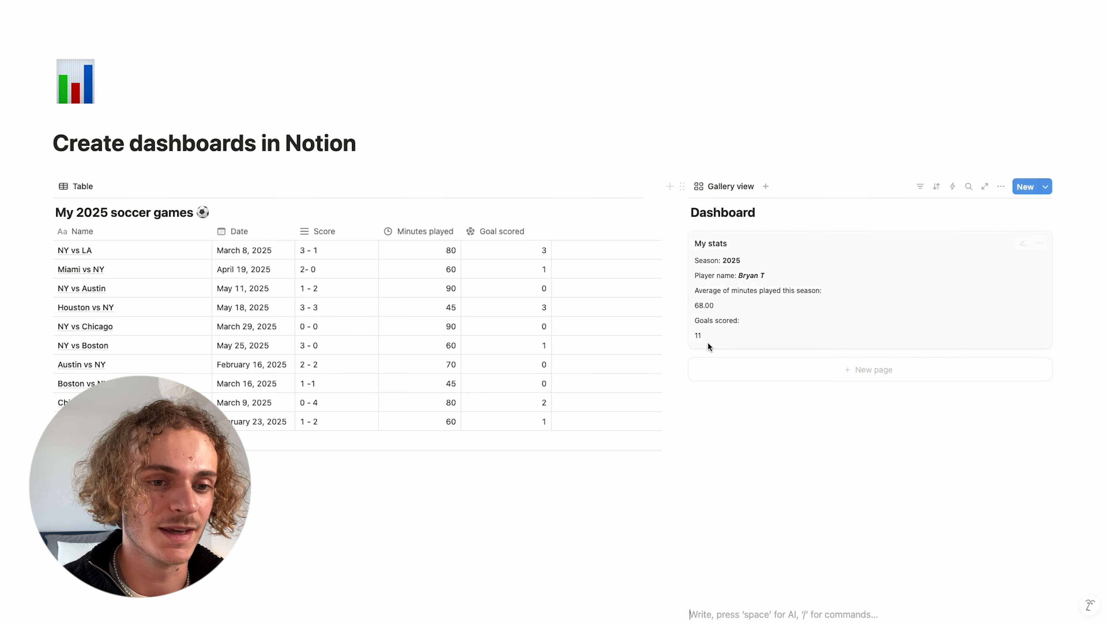
{"action": "left_click", "coordinate": [767, 492]}
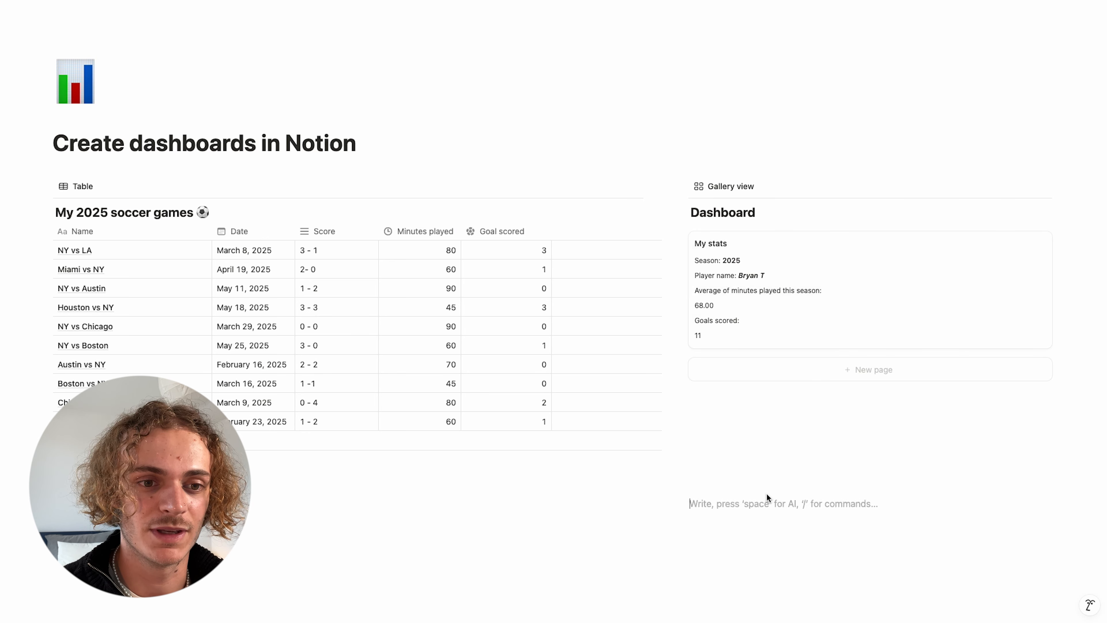
{"action": "left_click", "coordinate": [832, 325]}
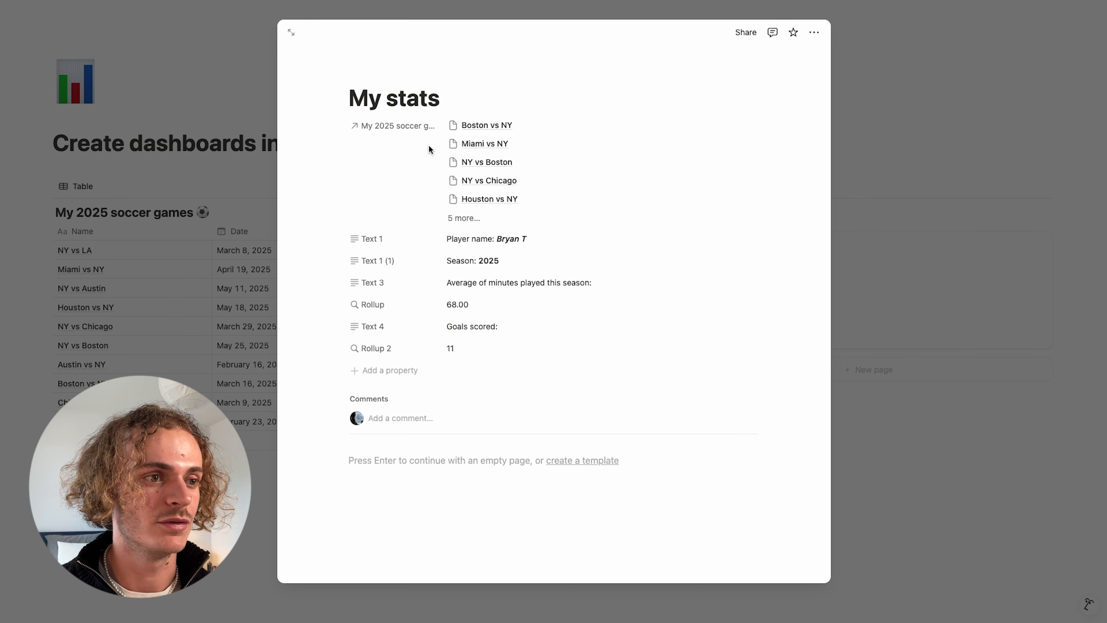
{"action": "left_click", "coordinate": [194, 98]}
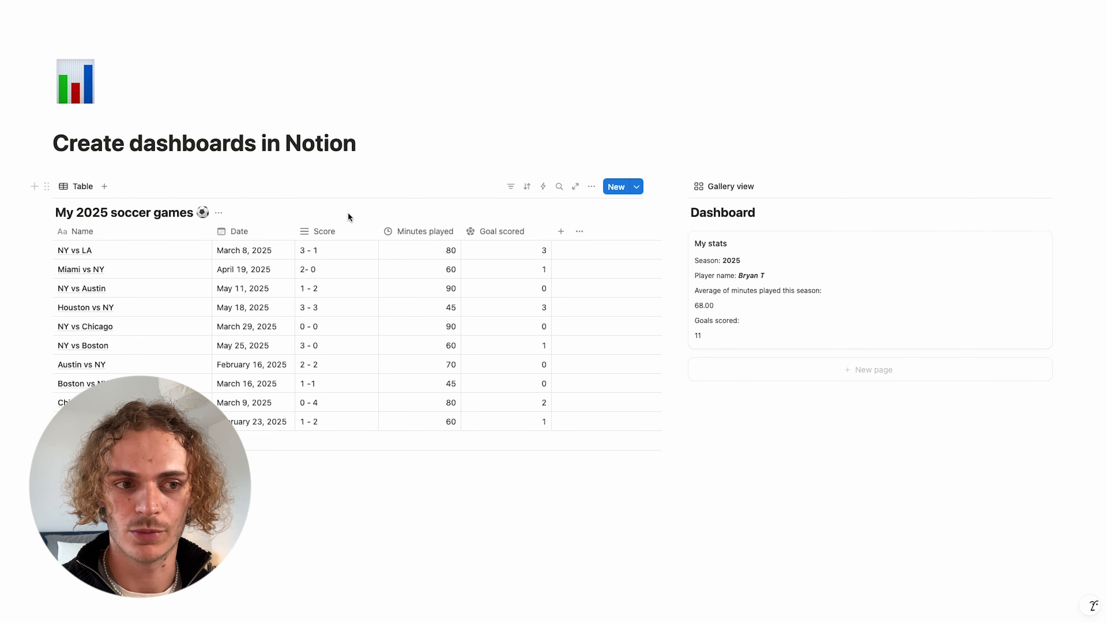
{"action": "left_click", "coordinate": [508, 188]}
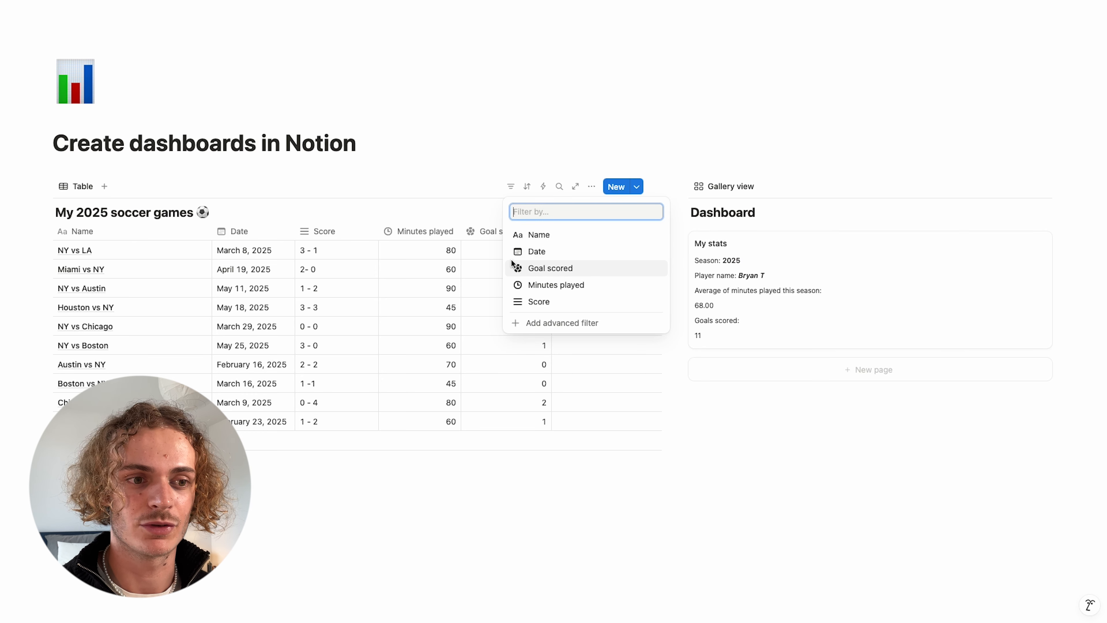
{"action": "left_click", "coordinate": [470, 212]}
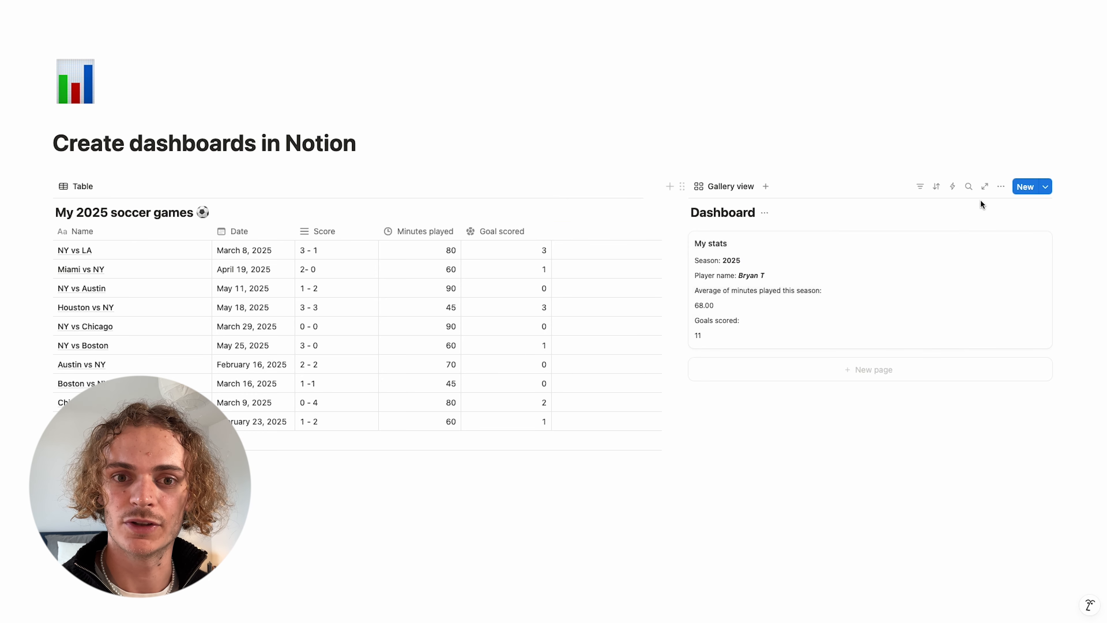
Enable the two-way relation for the My 2025 soccer games relation property of the Dashboard gallery
{"action": "left_click", "coordinate": [1002, 186]}
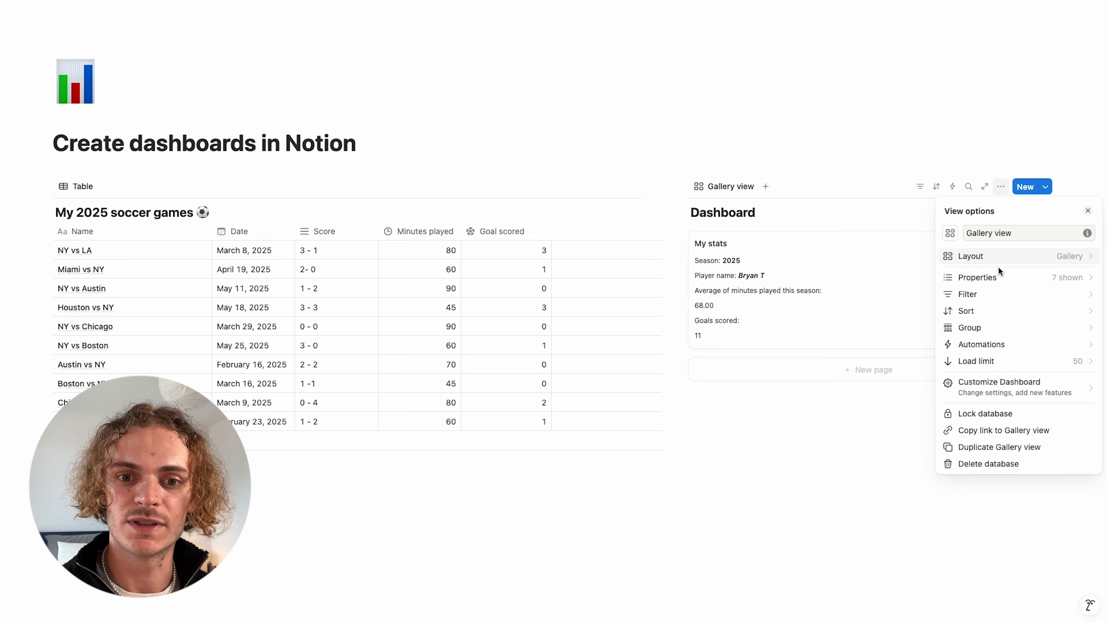
{"action": "left_click", "coordinate": [993, 279]}
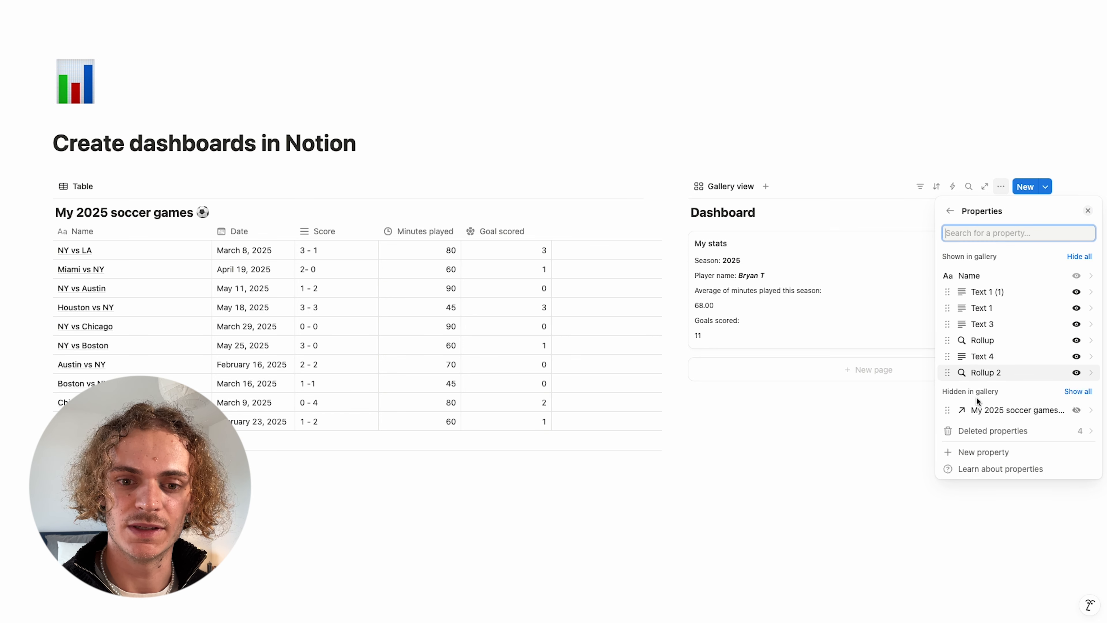
{"action": "left_click", "coordinate": [981, 409]}
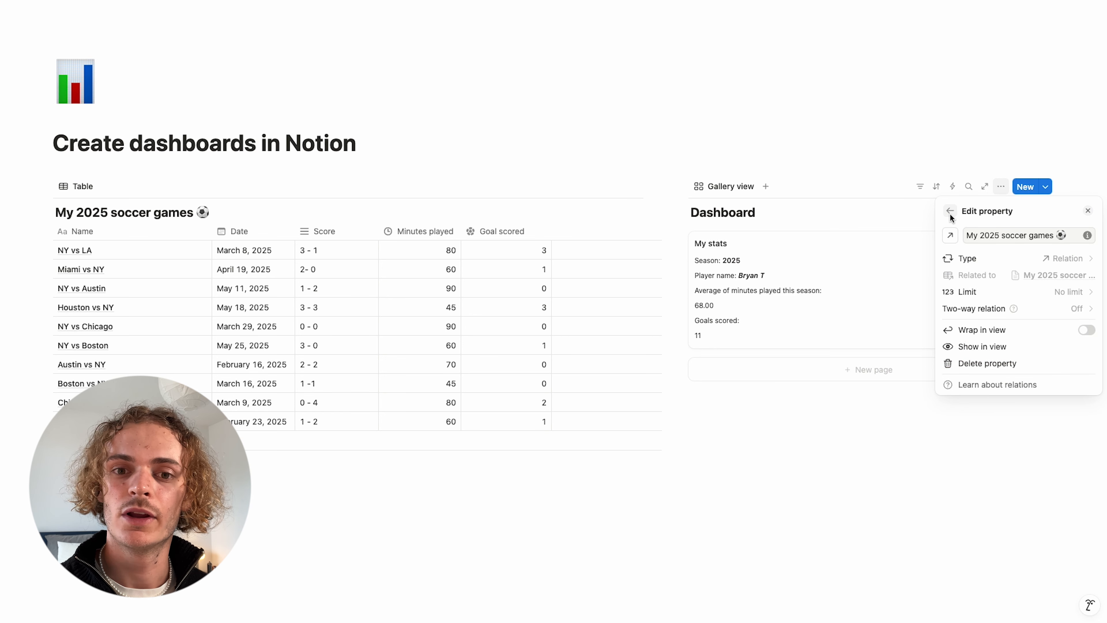
{"action": "left_click", "coordinate": [1079, 309]}
{"action": "left_click", "coordinate": [1085, 330]}
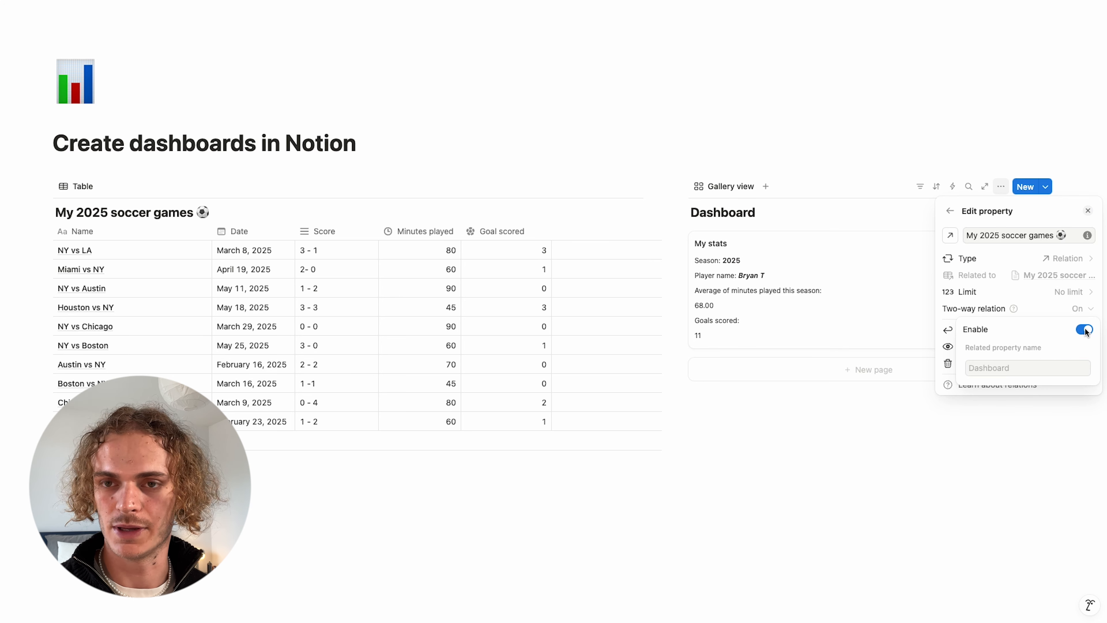
Close the relation settings and hide the Dashboard column in the My 2025 soccer games table
{"action": "left_click", "coordinate": [562, 219]}
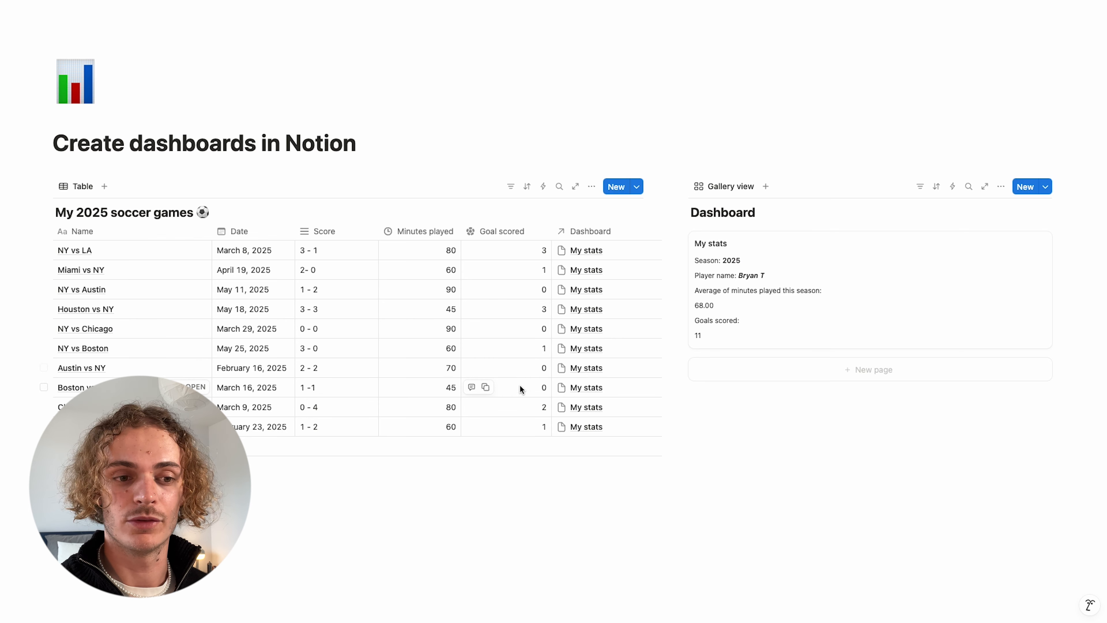
{"action": "left_click", "coordinate": [585, 231]}
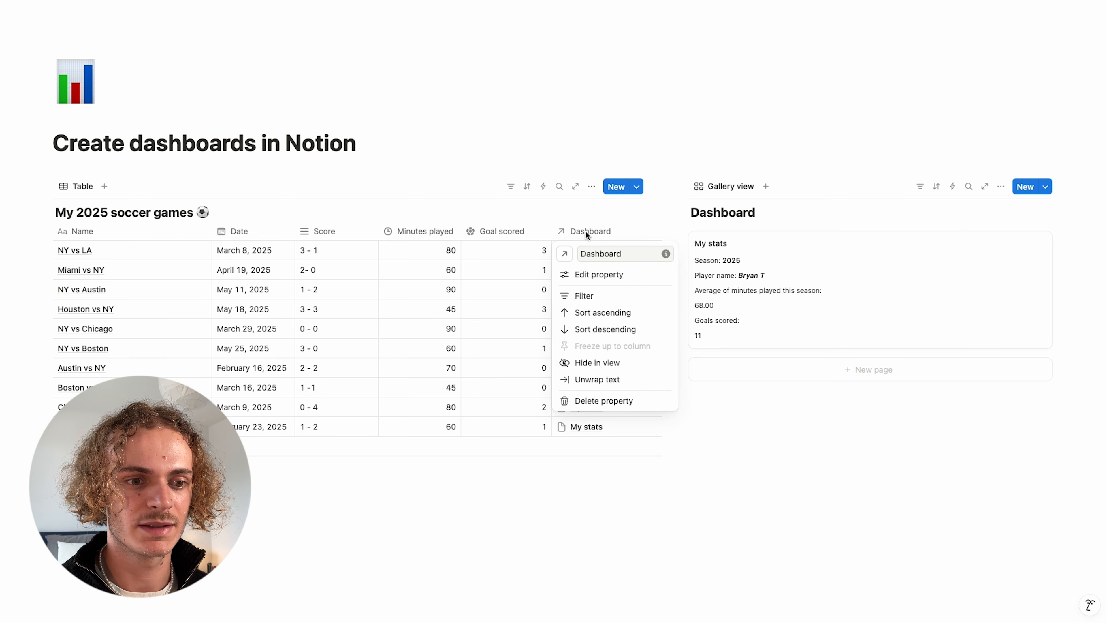
{"action": "left_click", "coordinate": [588, 363]}
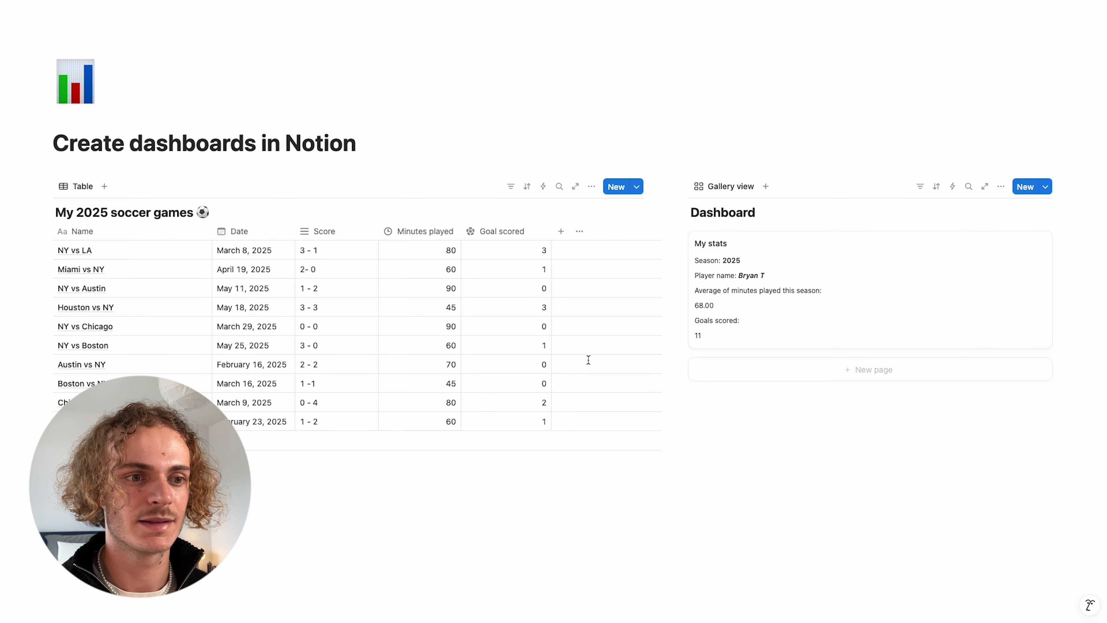
Filter the My 2025 soccer games table to entries whose Dashboard relation contains My stats
{"action": "left_click", "coordinate": [510, 187]}
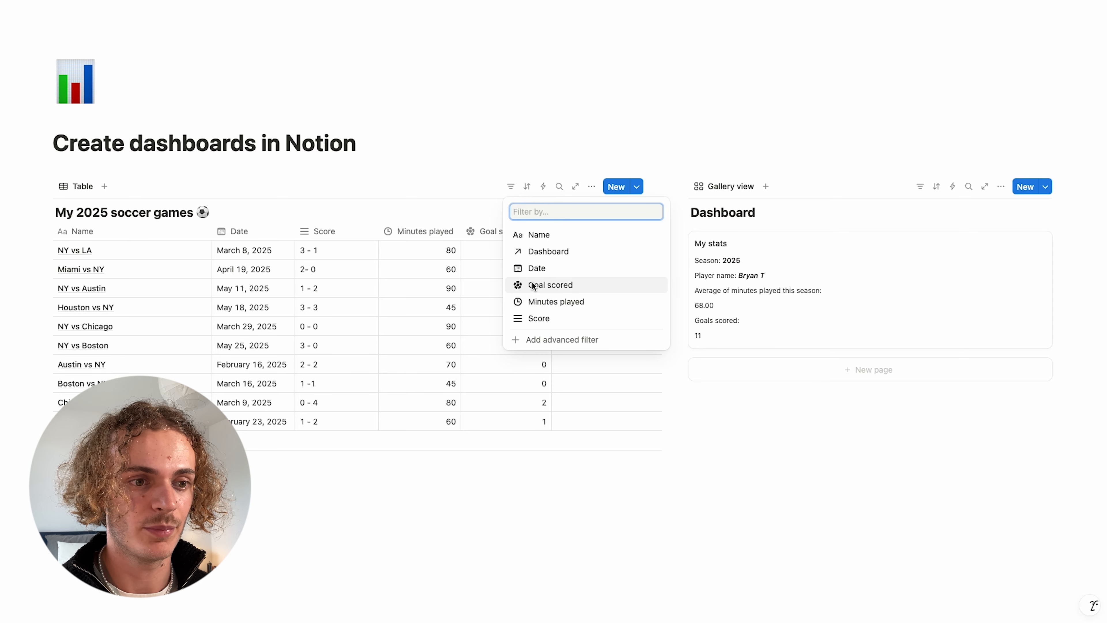
{"action": "left_click", "coordinate": [533, 252]}
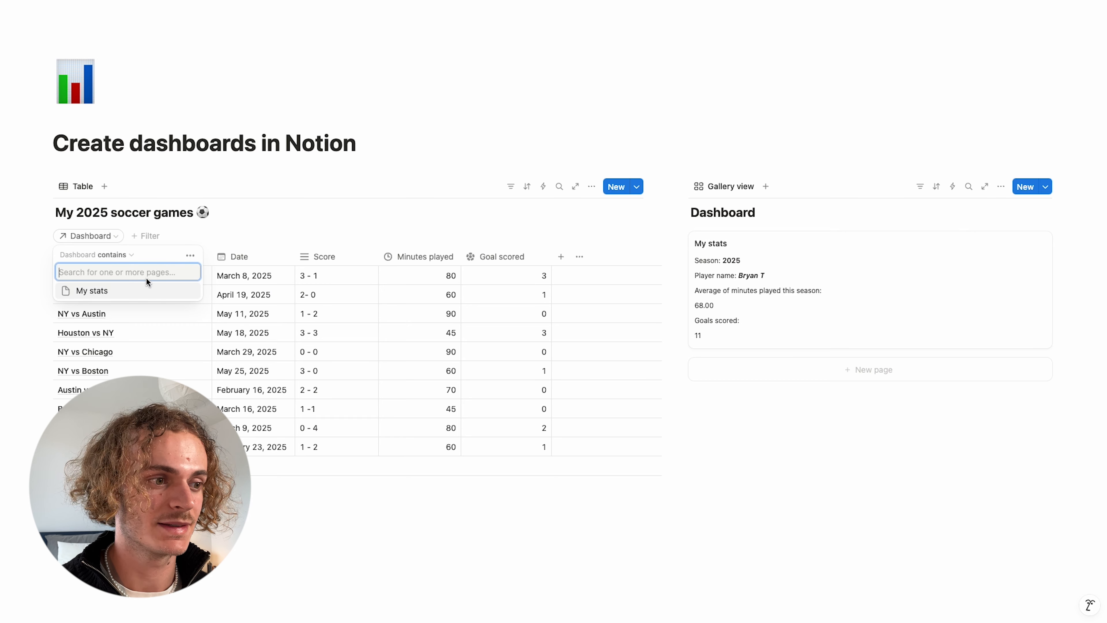
{"action": "left_click", "coordinate": [144, 288]}
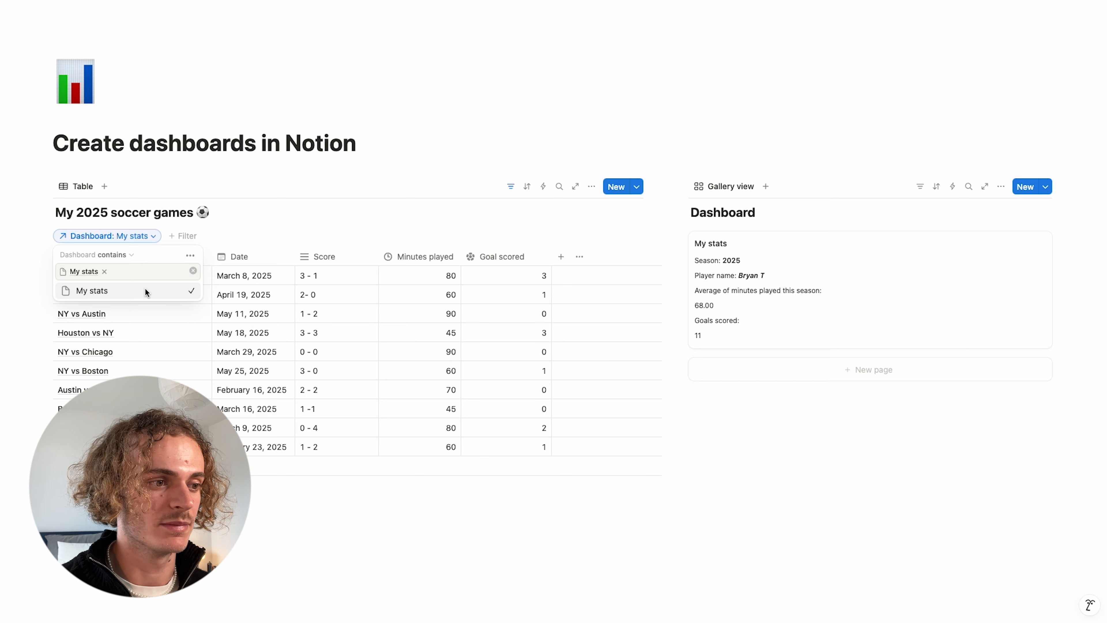
{"action": "left_click", "coordinate": [212, 234]}
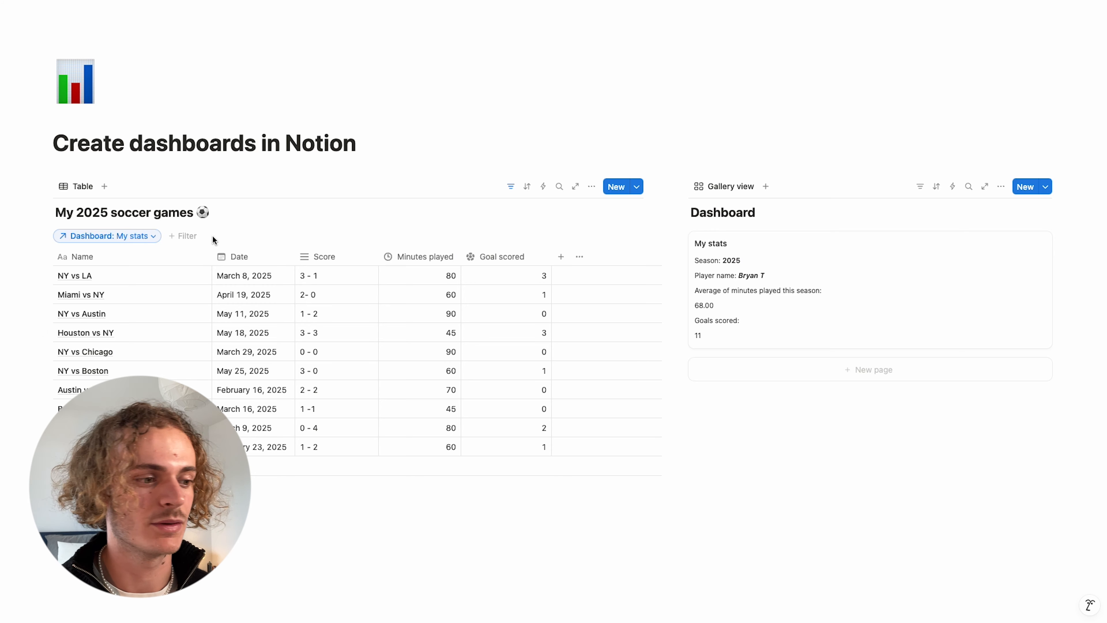
Add a "test" entry to the soccer games table, remove My stats from its Dashboard relation, and close its page
{"action": "left_click", "coordinate": [87, 465]}
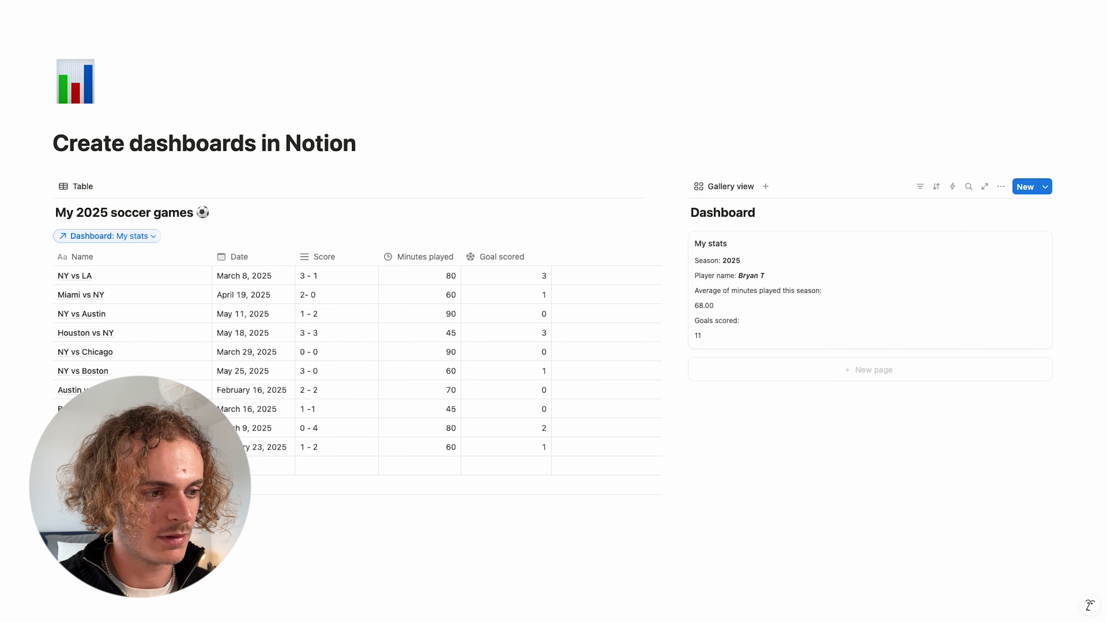
{"action": "left_click", "coordinate": [197, 466]}
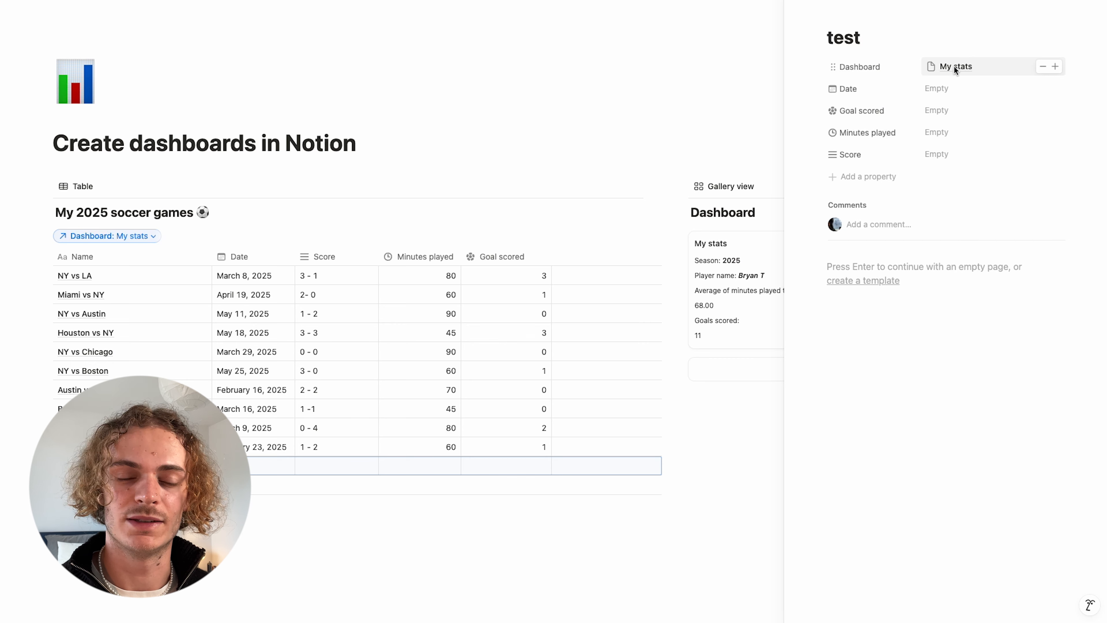
{"action": "left_click", "coordinate": [1042, 66]}
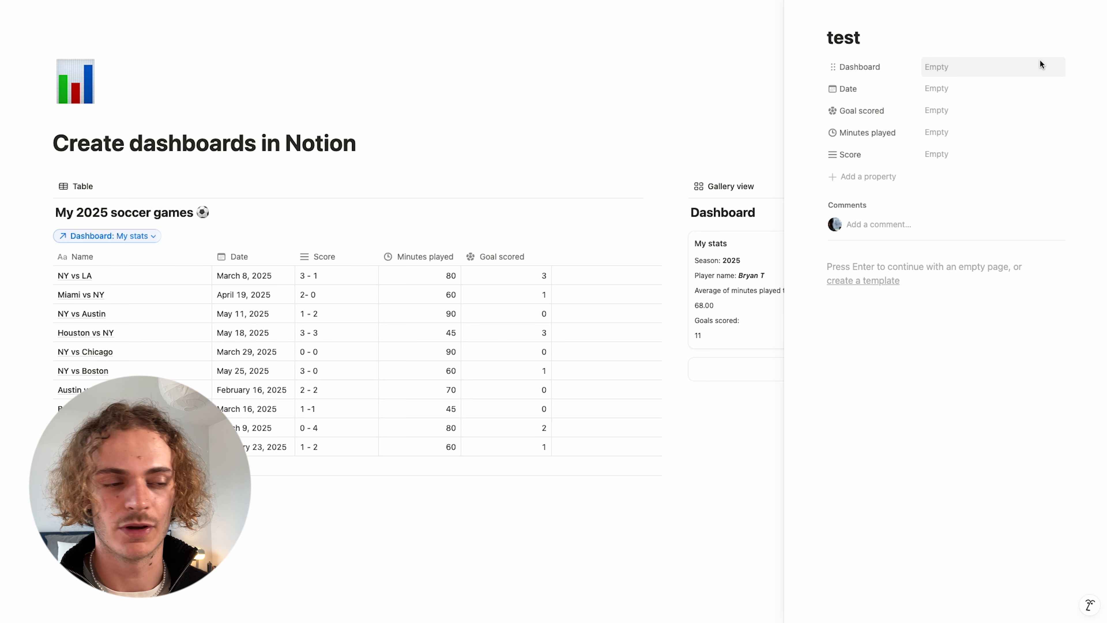
{"action": "left_click", "coordinate": [487, 92]}
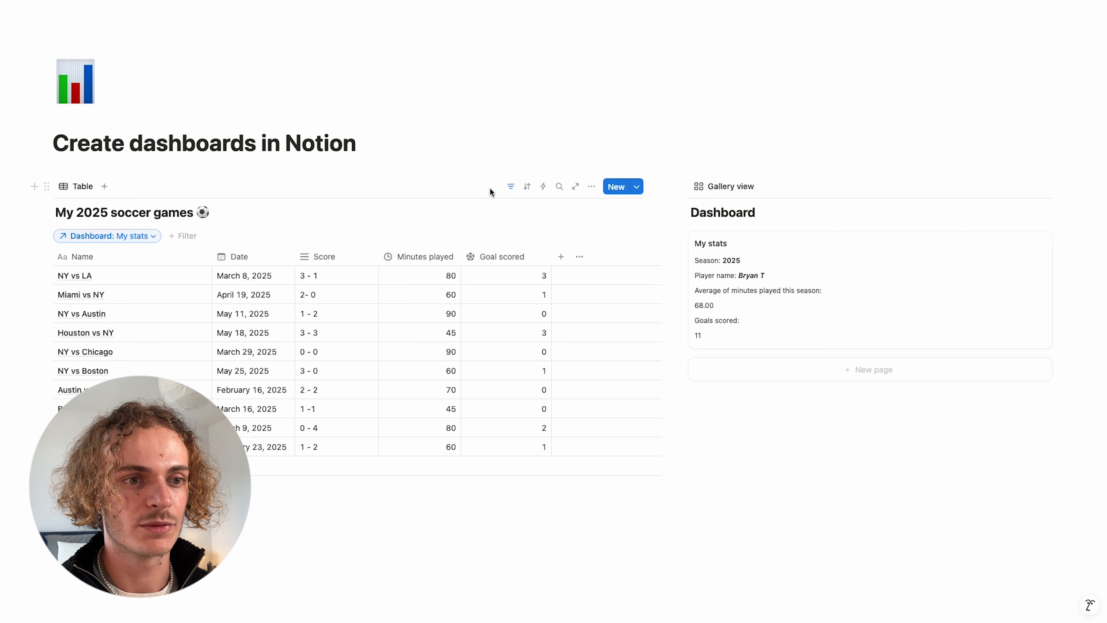
Sort the My 2025 soccer games table by Date in descending order and hide the sort and filter bar
{"action": "left_click", "coordinate": [526, 184]}
{"action": "left_click", "coordinate": [549, 269]}
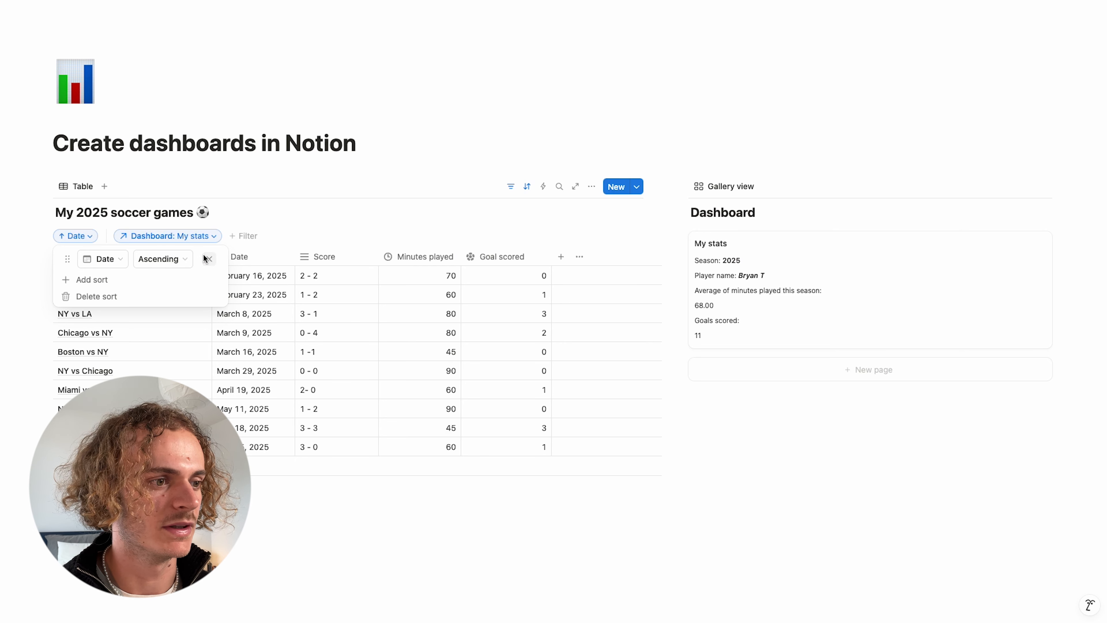
{"action": "left_click", "coordinate": [187, 257]}
{"action": "left_click", "coordinate": [177, 292]}
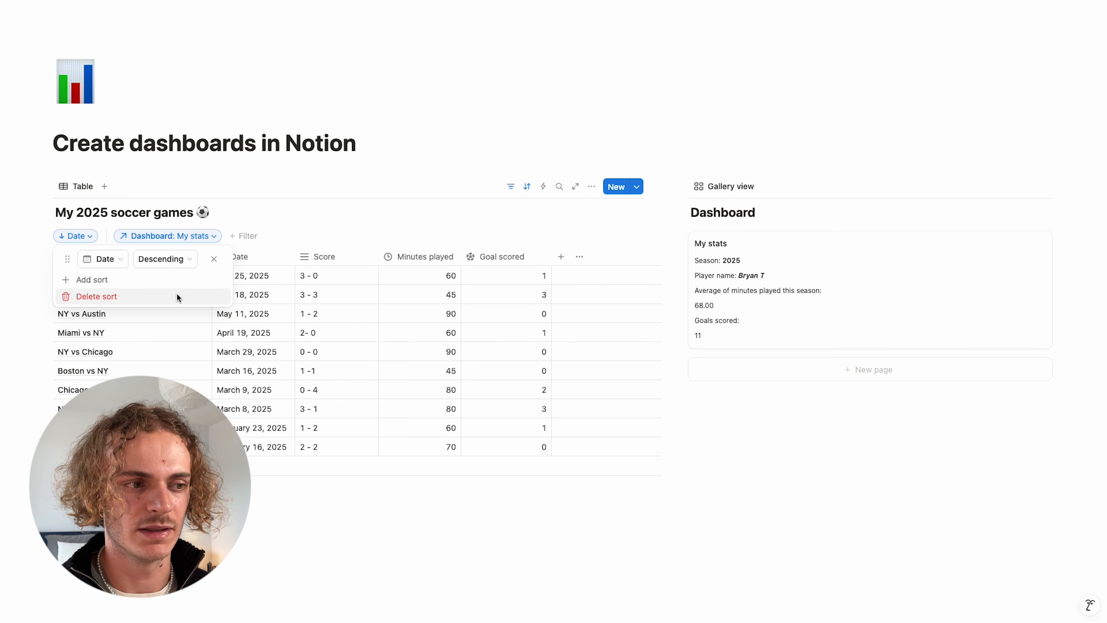
{"action": "left_click", "coordinate": [311, 217]}
{"action": "left_click", "coordinate": [510, 186]}
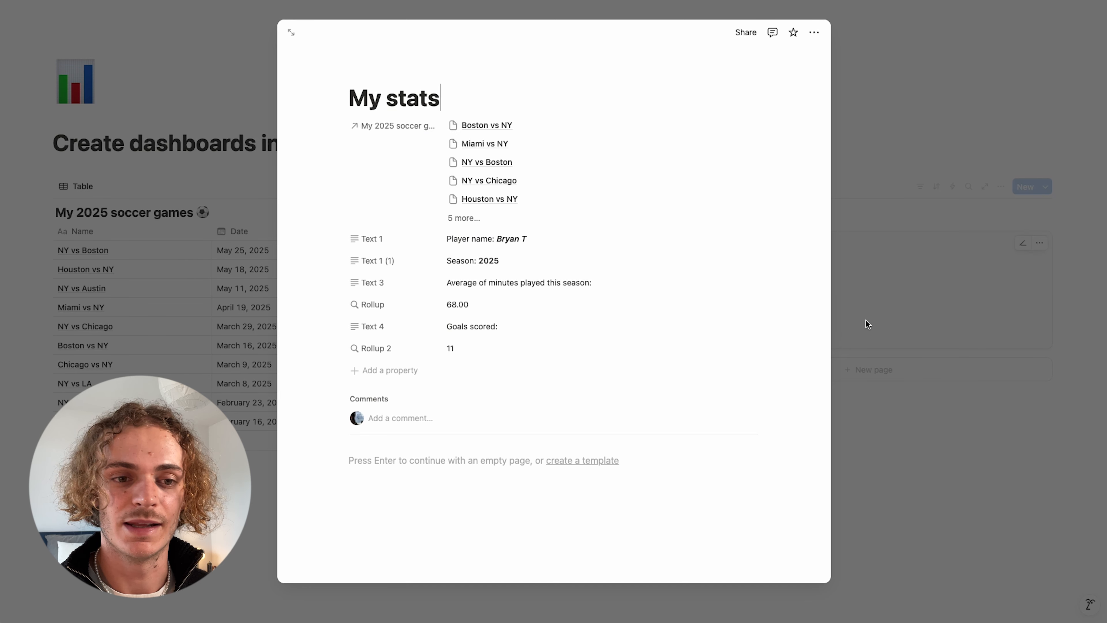
Customize the layout of the My stats page by placing the My 2025 soccer games relation in the side panel
{"action": "left_click", "coordinate": [865, 320]}
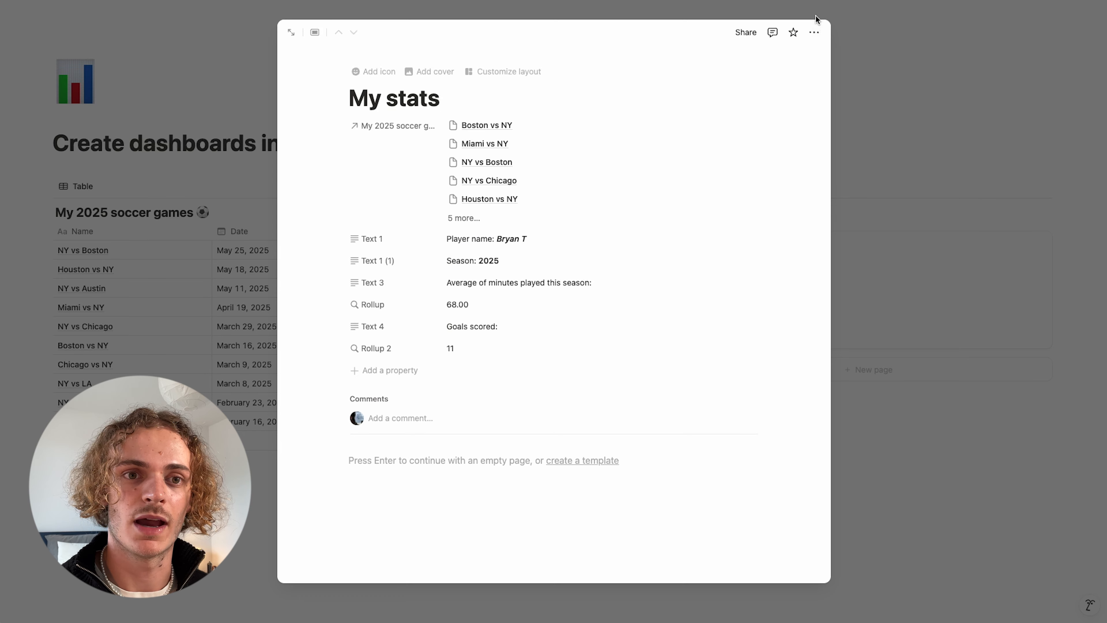
{"action": "left_click", "coordinate": [813, 32]}
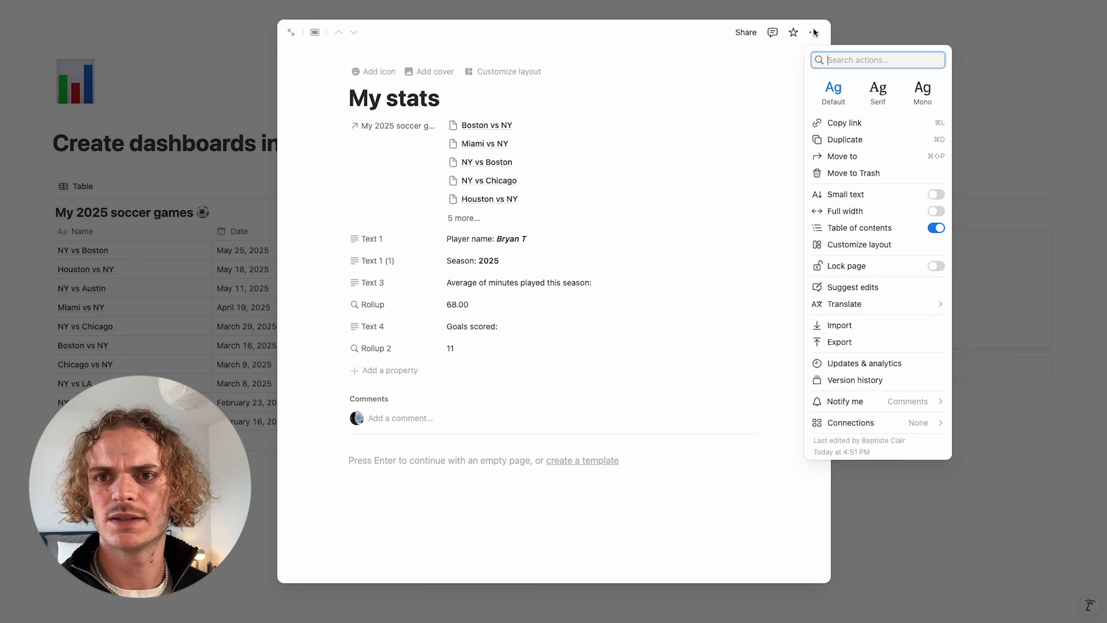
{"action": "left_click", "coordinate": [836, 245]}
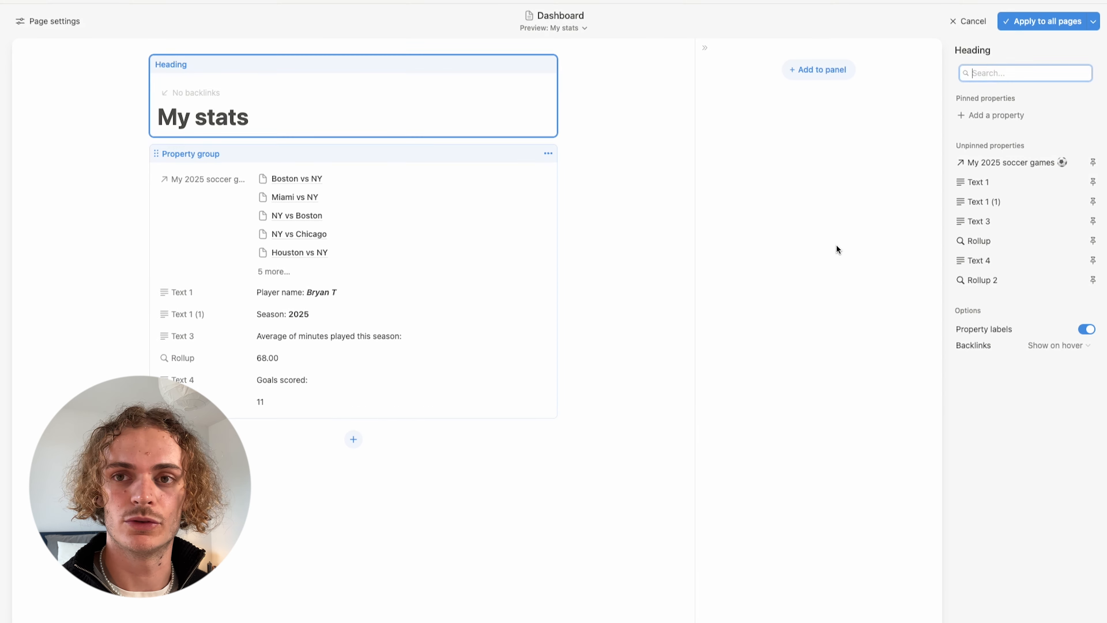
{"action": "left_click", "coordinate": [584, 109]}
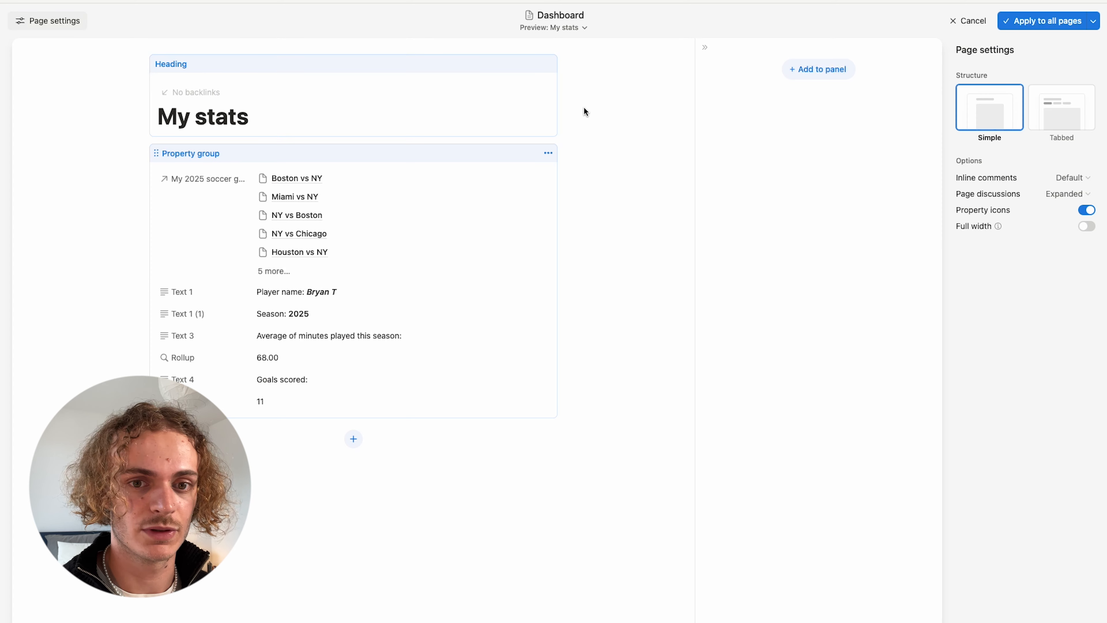
{"action": "left_click", "coordinate": [812, 70]}
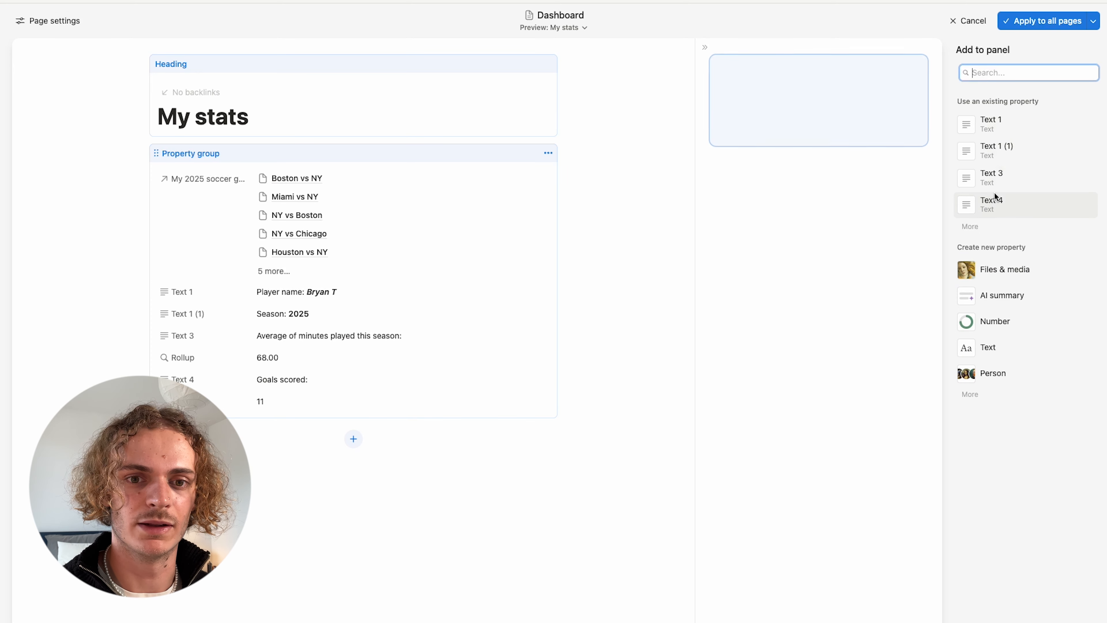
{"action": "left_click", "coordinate": [964, 226]}
{"action": "left_click", "coordinate": [1006, 232]}
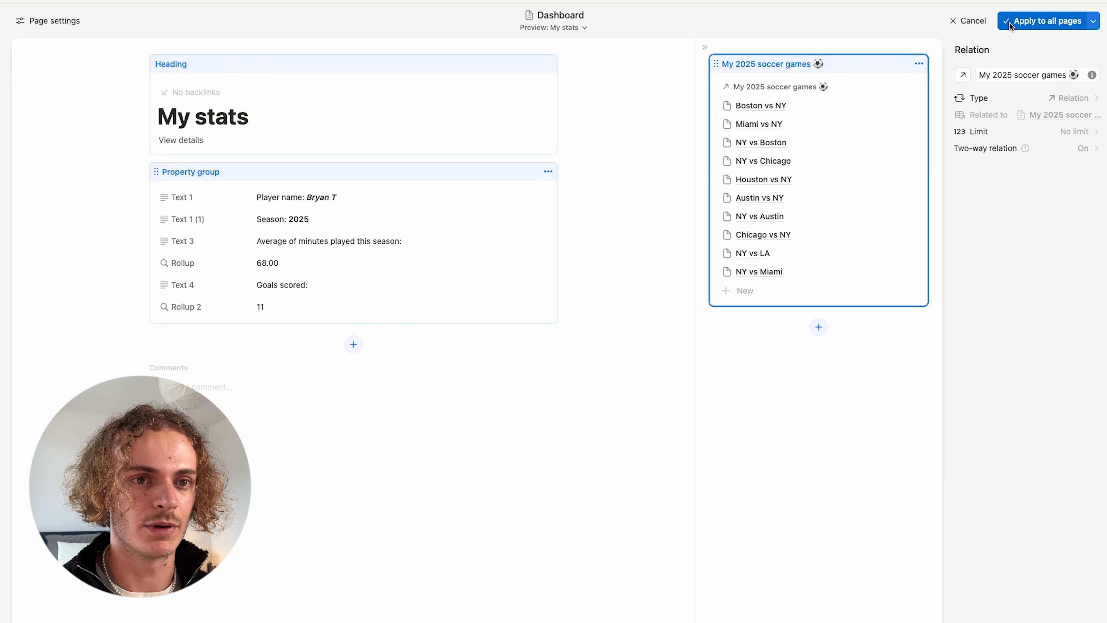
Set page discussions to Off in the Dashboard page layout and apply the layout to all pages
{"action": "left_click", "coordinate": [647, 101]}
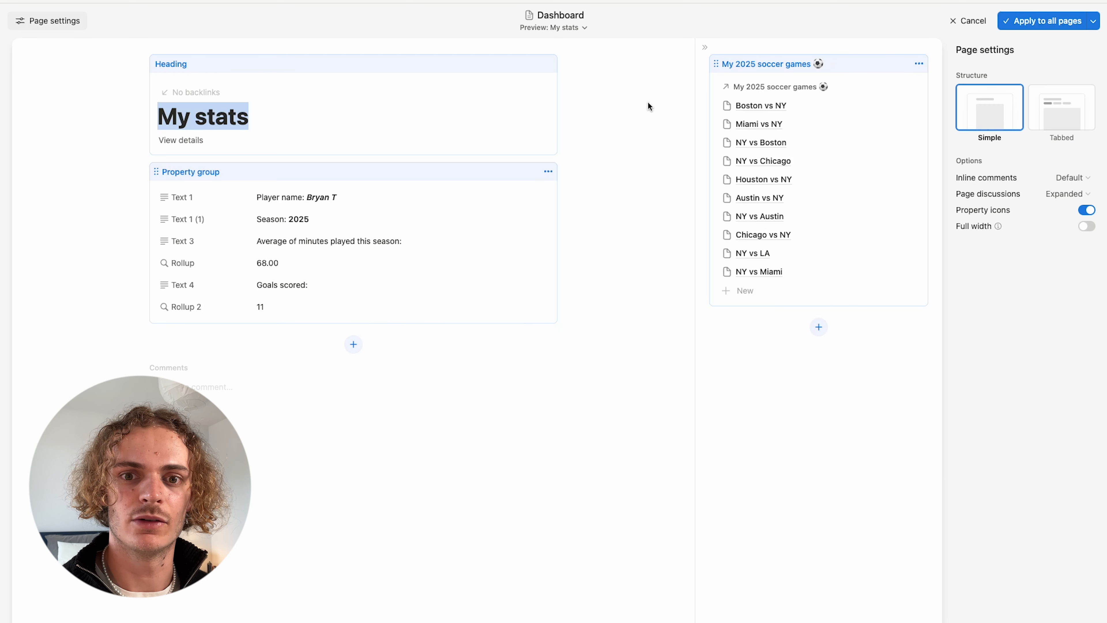
{"action": "left_click", "coordinate": [1063, 192]}
{"action": "left_click", "coordinate": [1035, 230]}
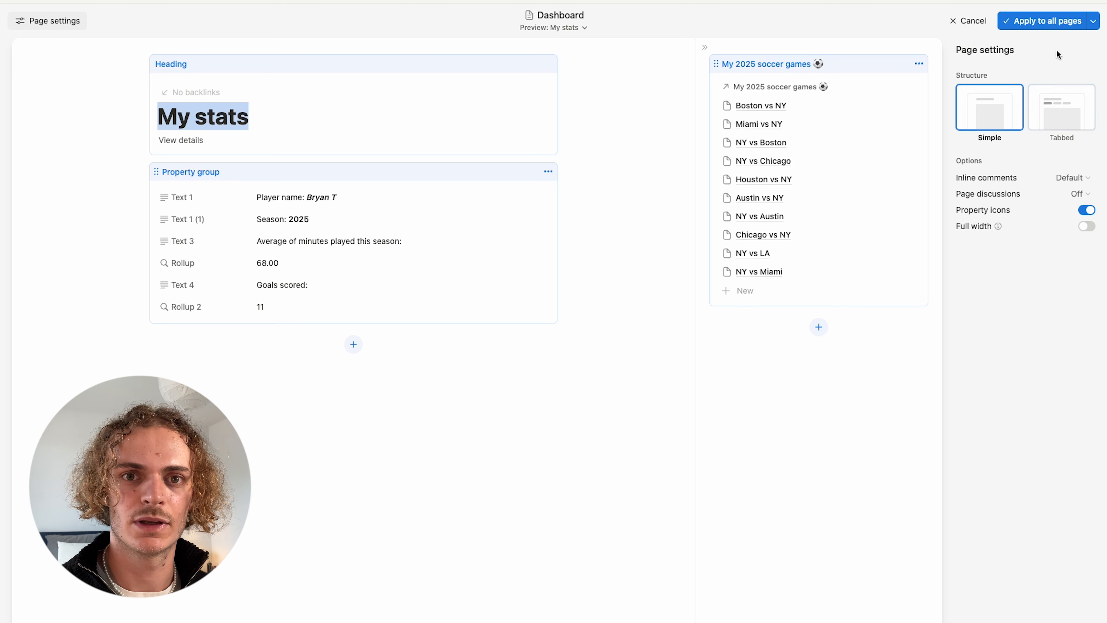
{"action": "left_click", "coordinate": [1027, 22]}
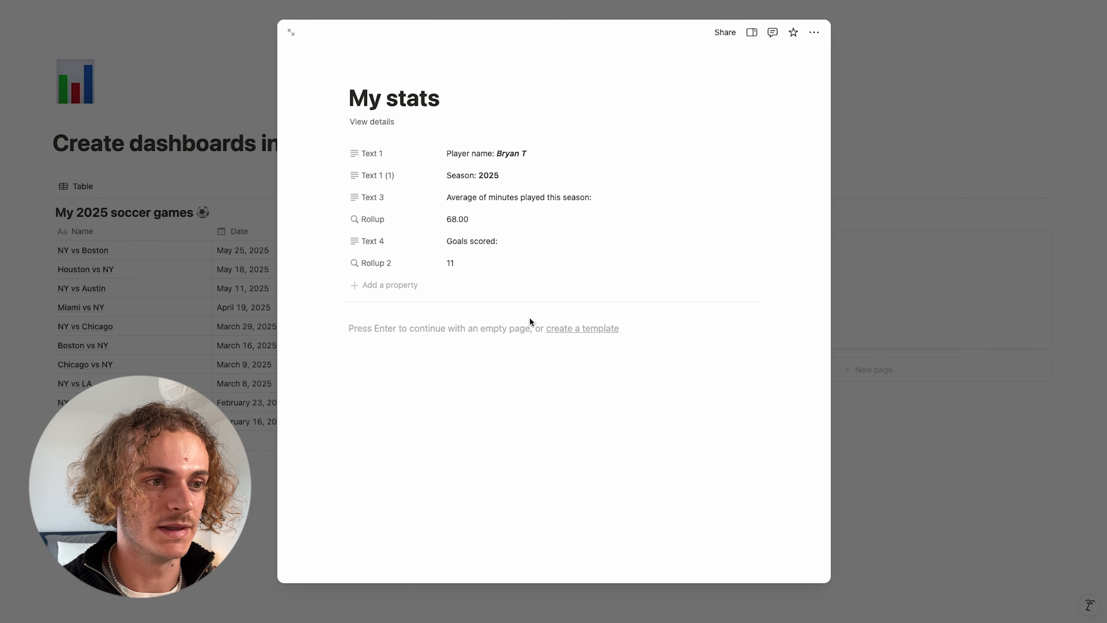
Delete the Text 1, Text 1 (1), Text 3, Rollup, Text 4 and Rollup 2 properties from the My stats page
{"action": "left_click", "coordinate": [359, 153]}
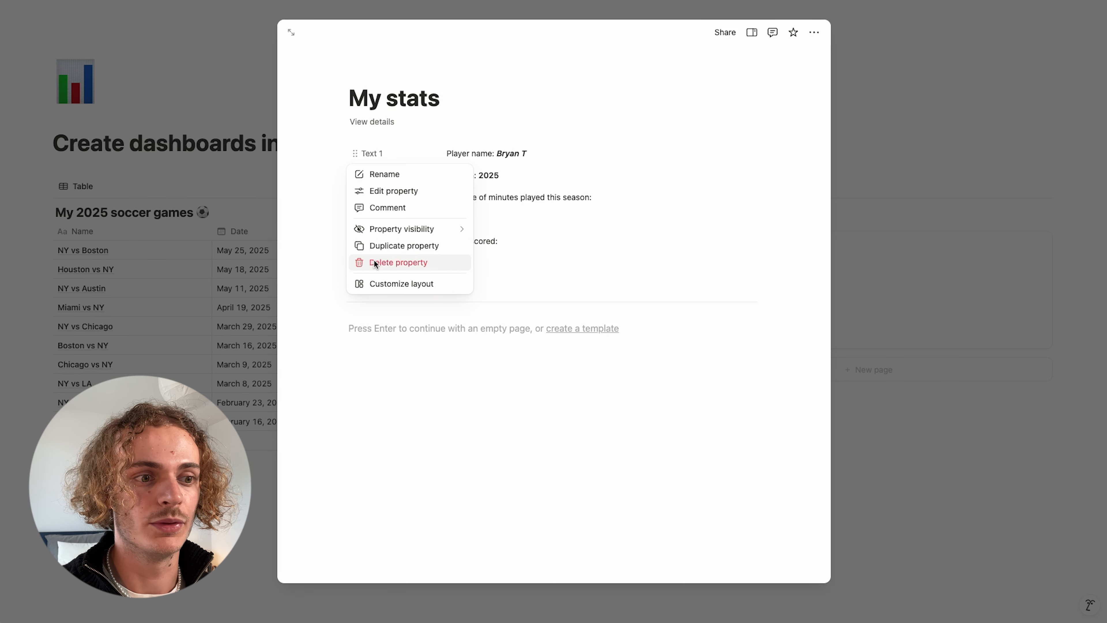
{"action": "left_click", "coordinate": [373, 262]}
{"action": "left_click", "coordinate": [456, 303]}
{"action": "left_click", "coordinate": [359, 153]}
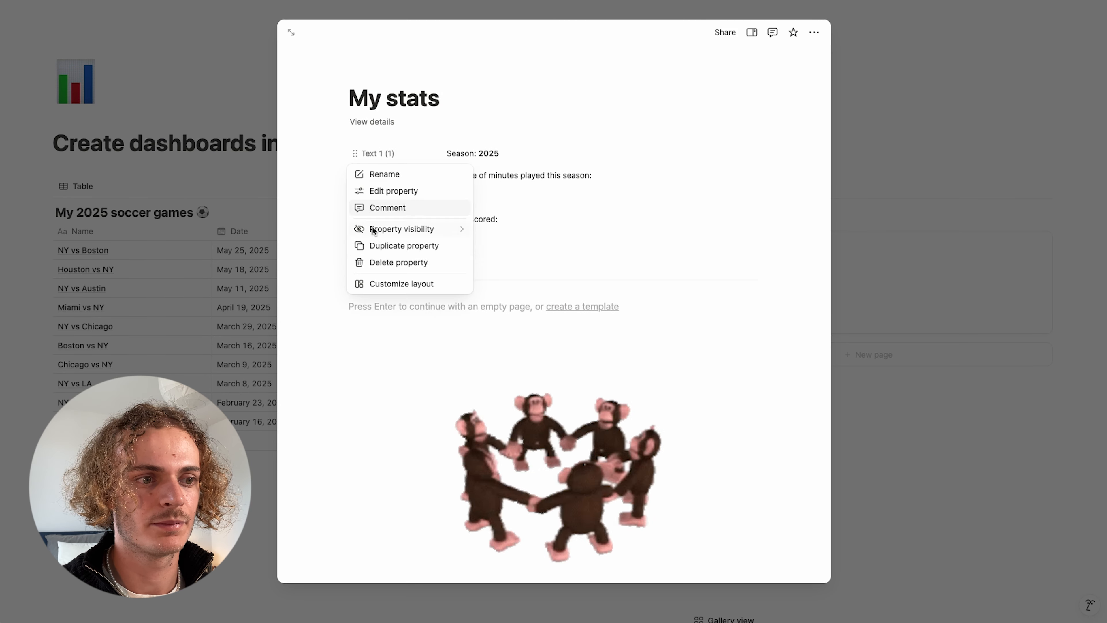
{"action": "left_click", "coordinate": [374, 262]}
{"action": "left_click", "coordinate": [455, 303]}
{"action": "left_click", "coordinate": [356, 154]}
{"action": "left_click", "coordinate": [374, 262]}
{"action": "left_click", "coordinate": [456, 303]}
{"action": "left_click", "coordinate": [357, 154]}
{"action": "left_click", "coordinate": [373, 262]}
{"action": "left_click", "coordinate": [455, 303]}
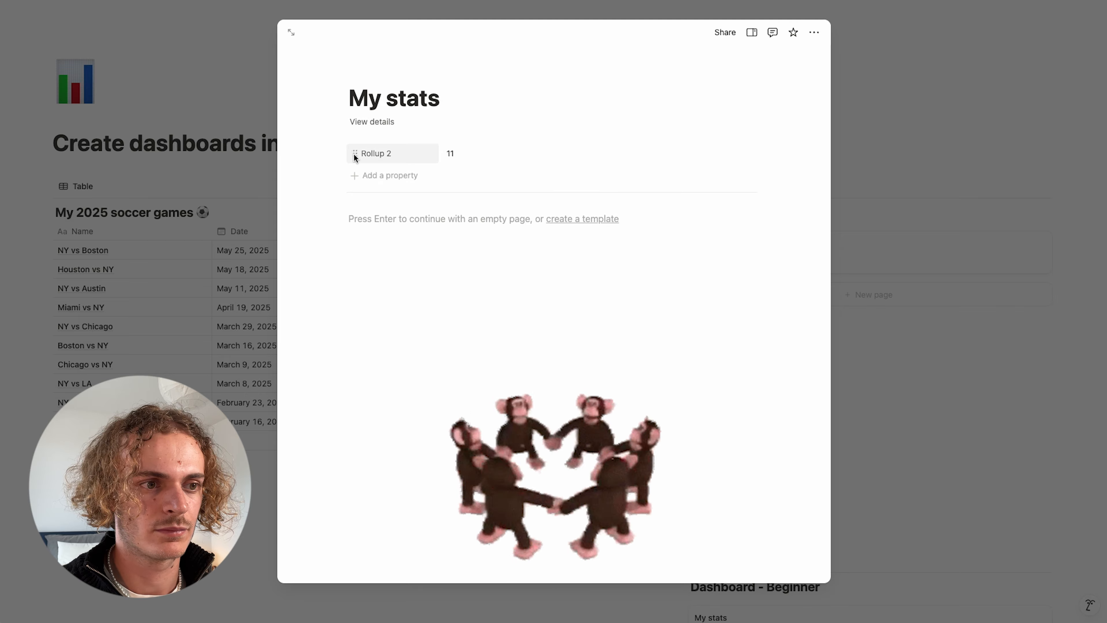
{"action": "left_click", "coordinate": [354, 155]}
{"action": "left_click", "coordinate": [363, 245]}
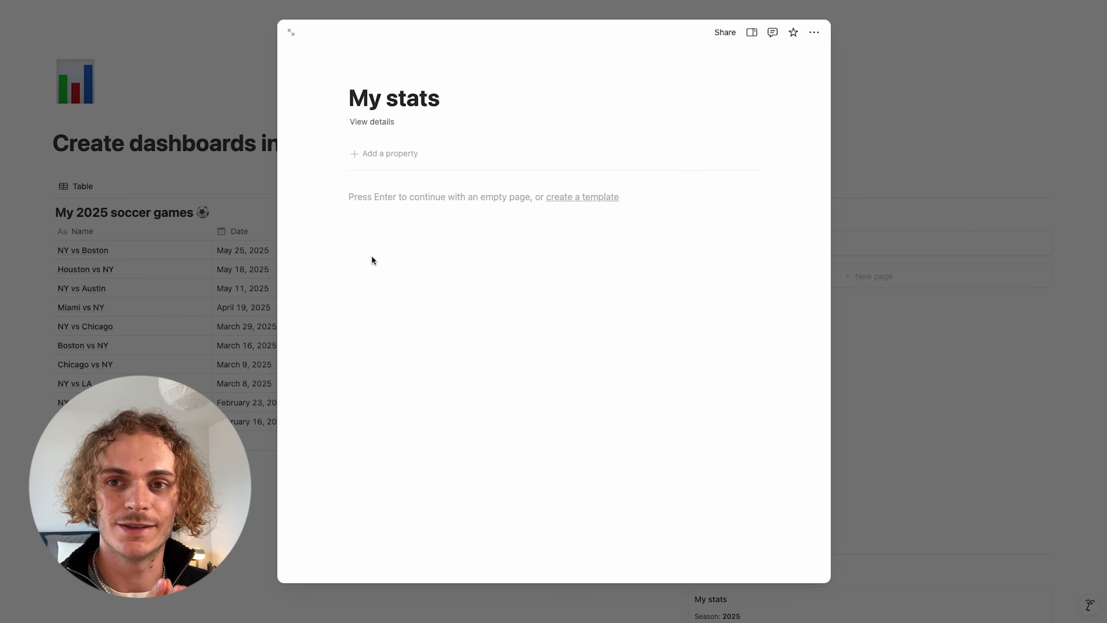
Add a multi-select property named "Multi-select 1" to the My stats page
{"action": "left_click", "coordinate": [366, 155]}
{"action": "type", "text": "multi"}
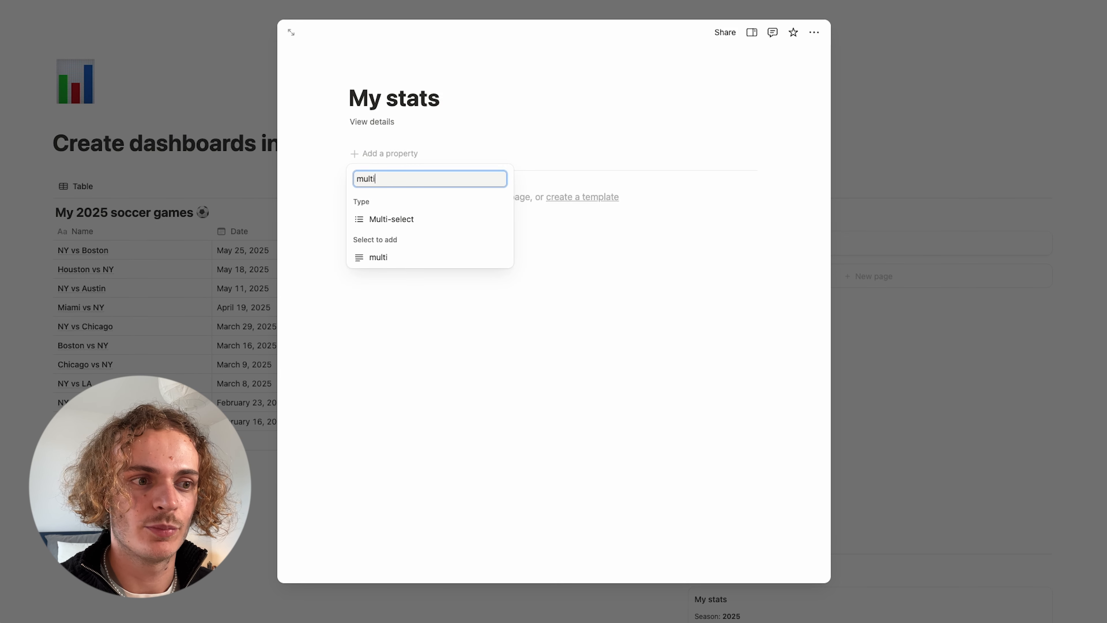
{"action": "left_click", "coordinate": [379, 214]}
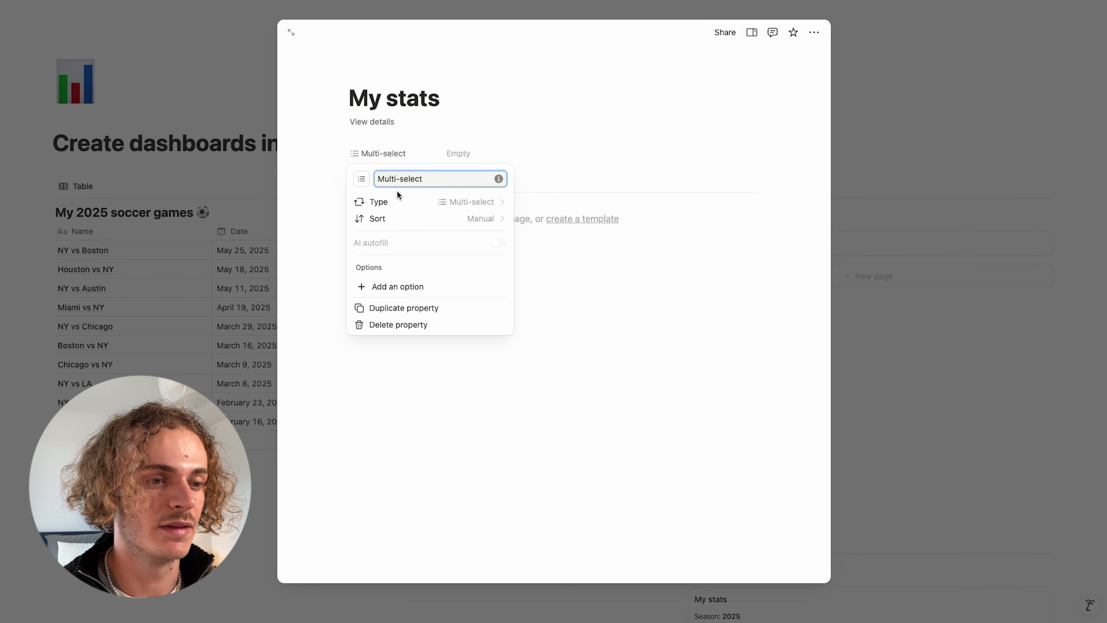
{"action": "left_click", "coordinate": [414, 185]}
{"action": "type", "text": "1"}
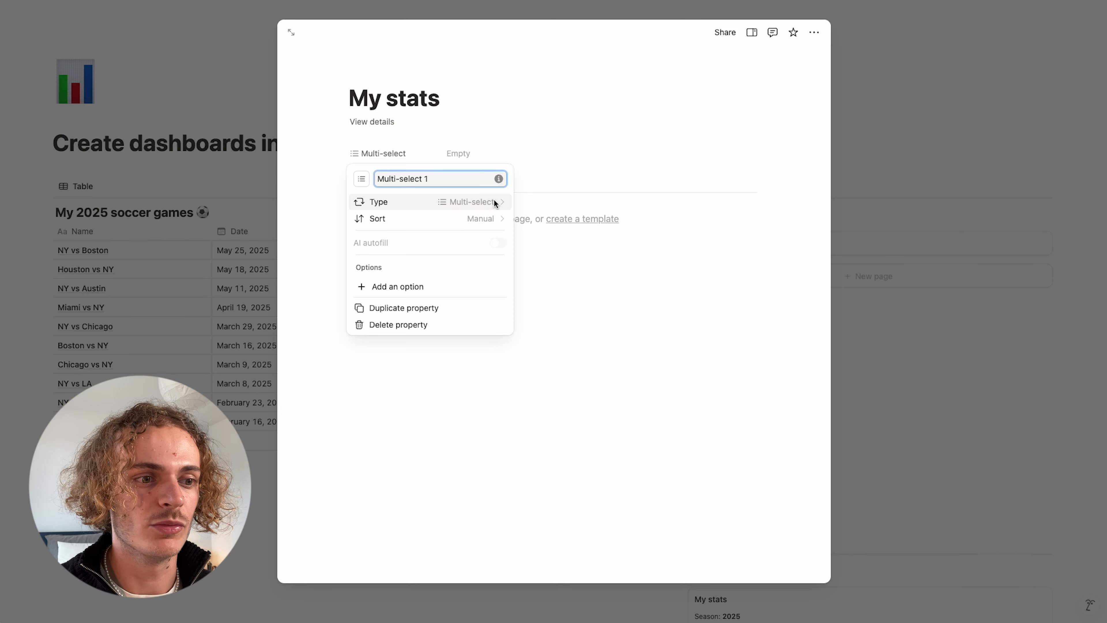
Create a "Season" option in the Multi-select 1 property and color it red
{"action": "left_click", "coordinate": [427, 288]}
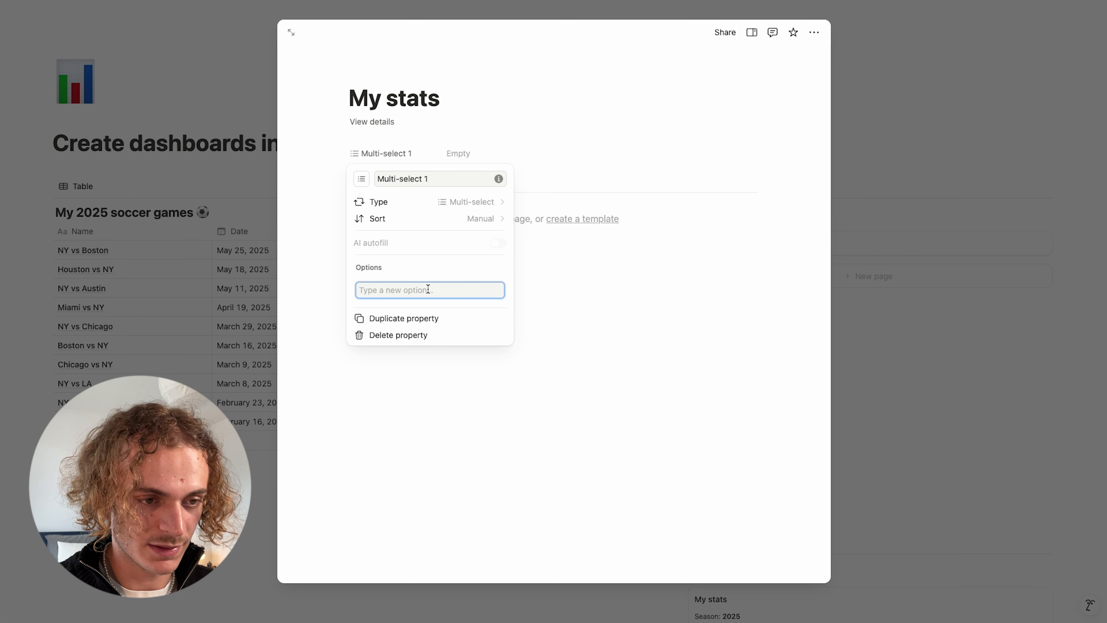
{"action": "type", "text": "Season"}
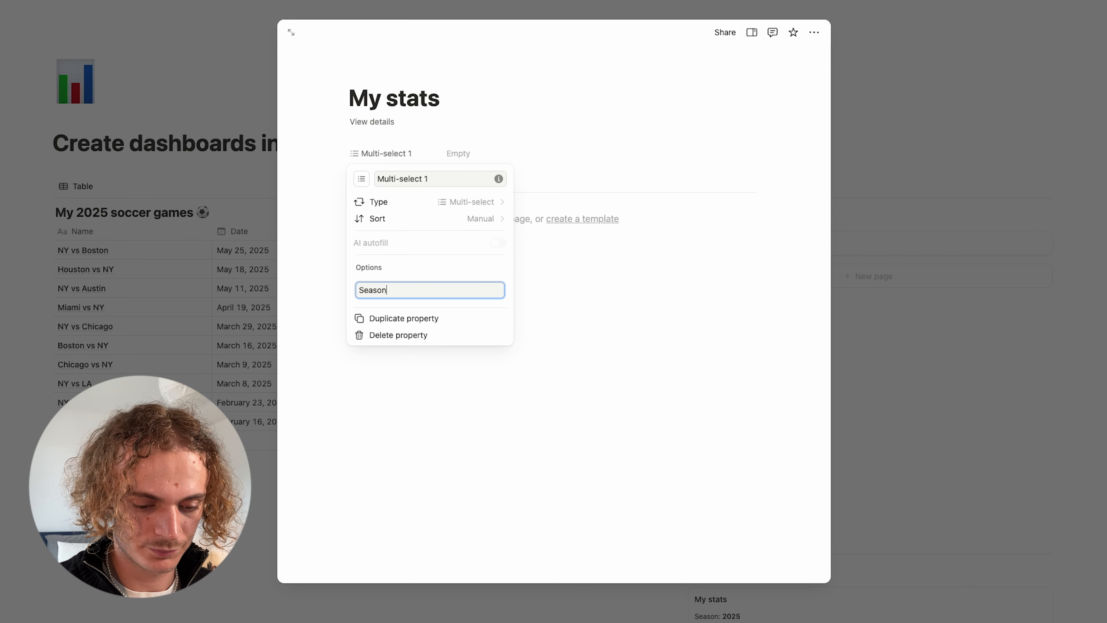
{"action": "key", "text": "Return"}
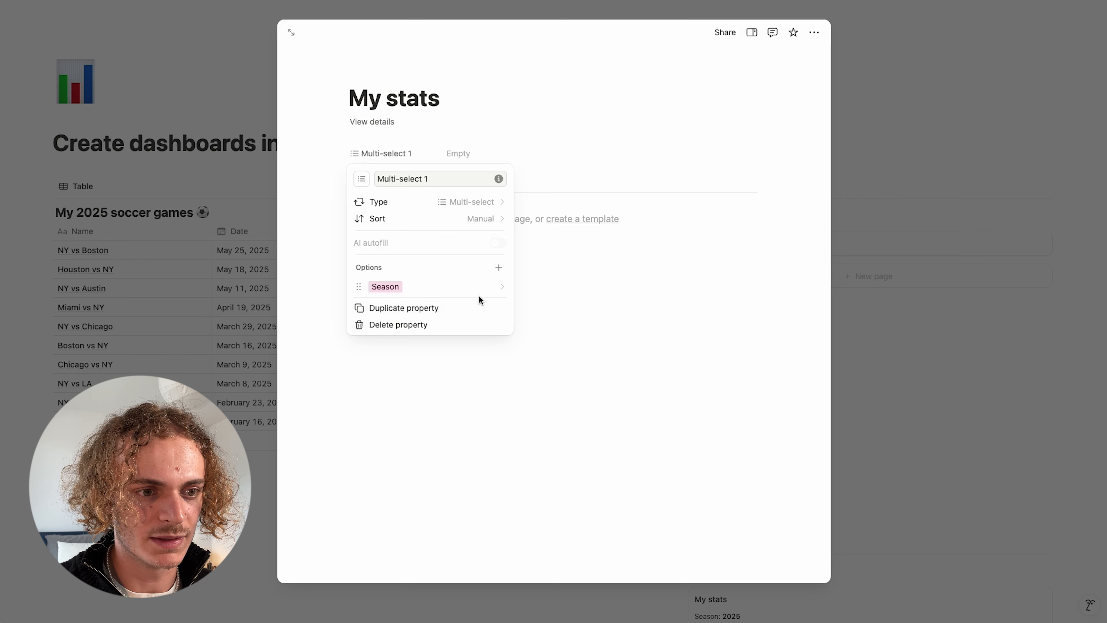
{"action": "left_click", "coordinate": [497, 287]}
{"action": "left_click", "coordinate": [425, 523]}
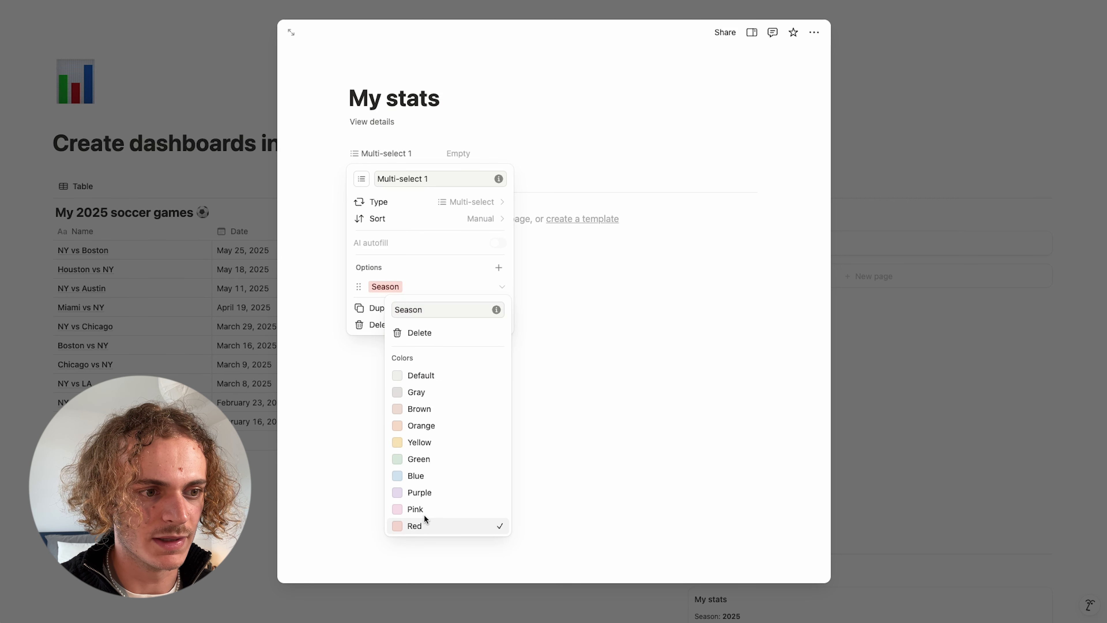
{"action": "left_click", "coordinate": [315, 335]}
Create a "Player" option in the Multi-select 1 property and color it blue
{"action": "left_click", "coordinate": [498, 267]}
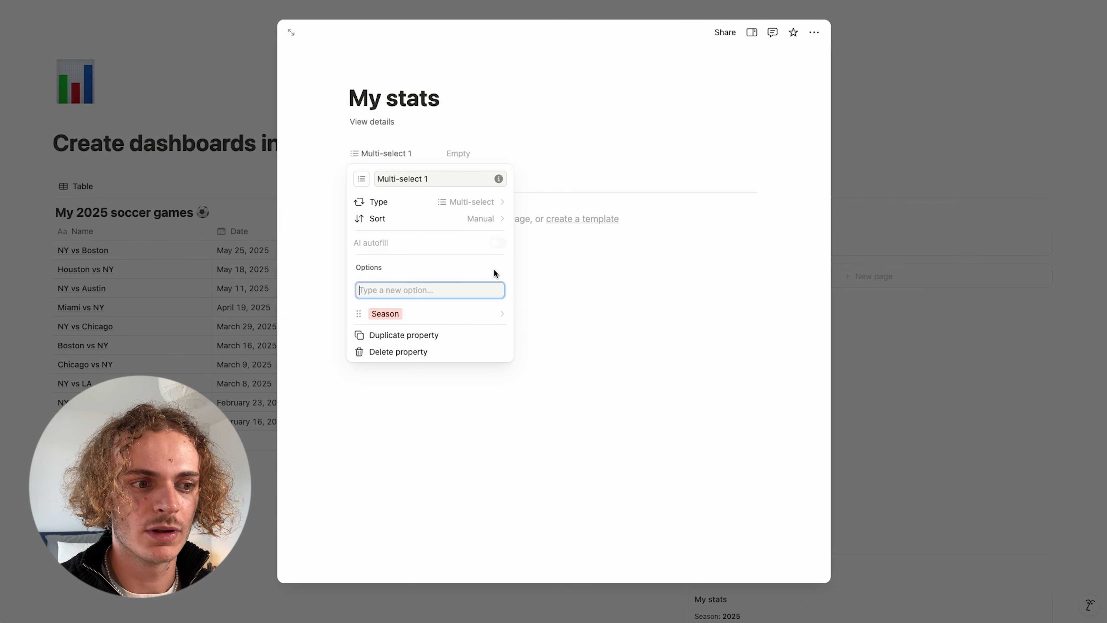
{"action": "type", "text": "Pl"}
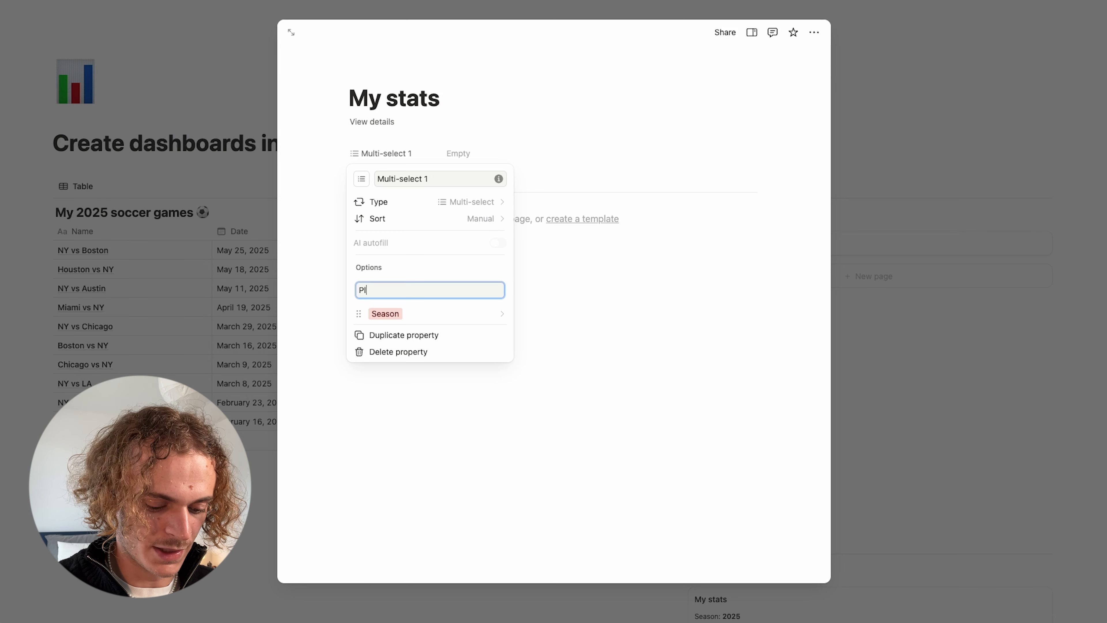
{"action": "type", "text": "ayer"}
{"action": "key", "text": "Return"}
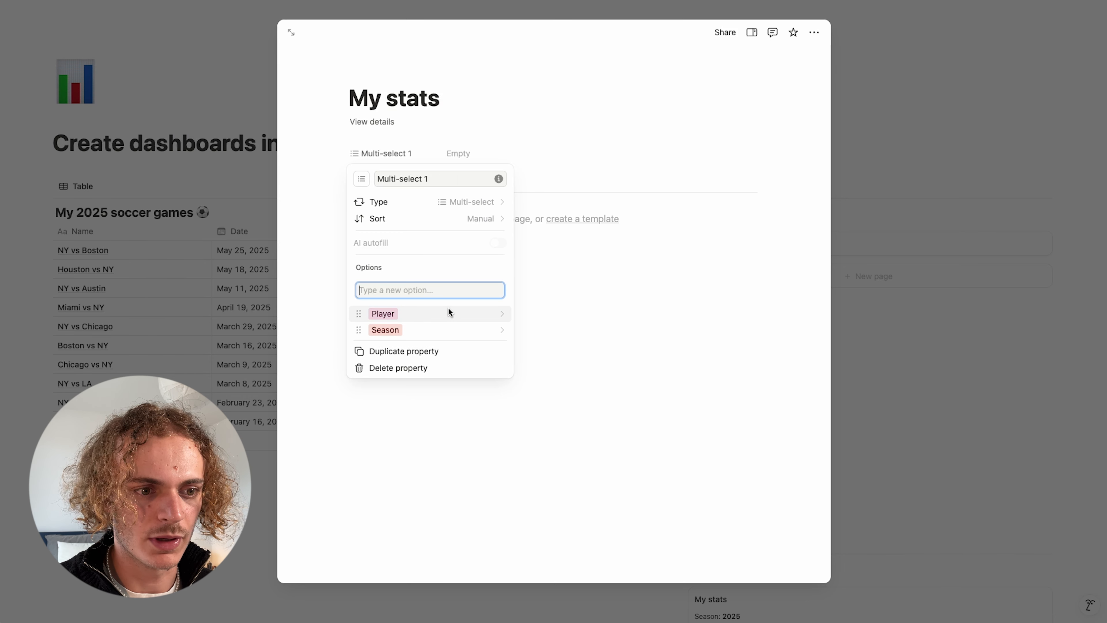
{"action": "left_click", "coordinate": [507, 287]}
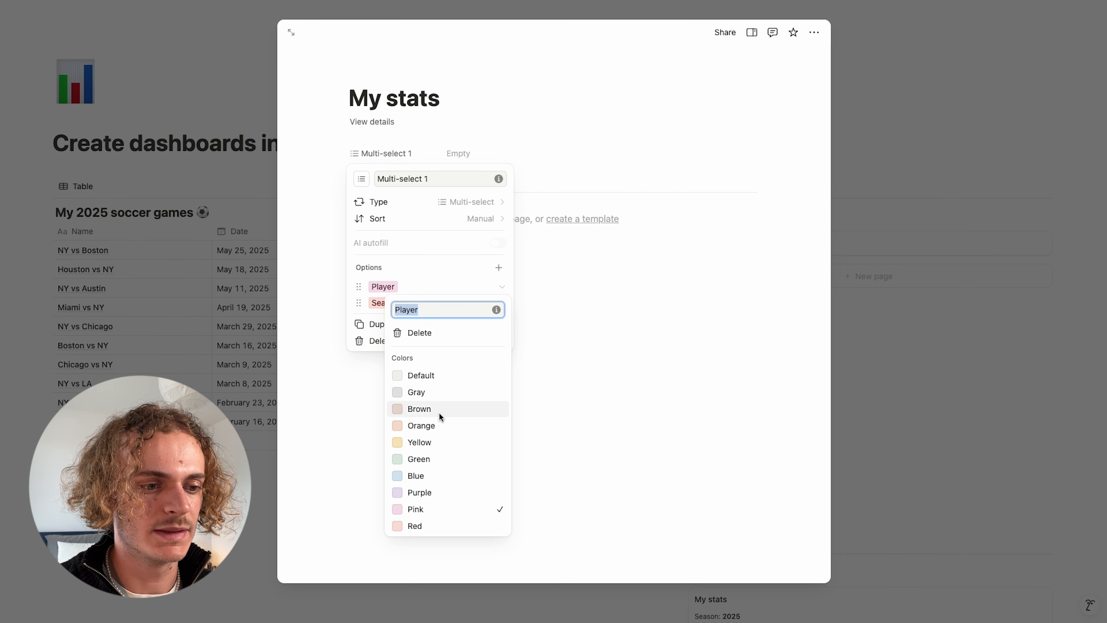
{"action": "left_click", "coordinate": [424, 476]}
{"action": "left_click", "coordinate": [349, 428]}
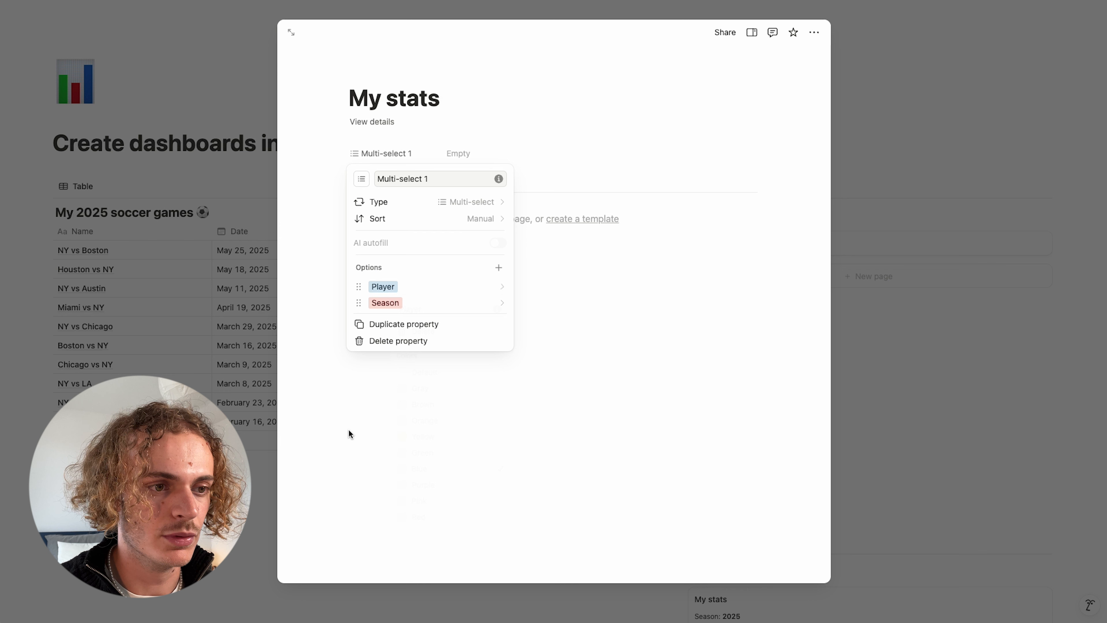
{"action": "left_click", "coordinate": [512, 411]}
Duplicate the Multi-select 1 property and rename the copy as "Multi-select 2"
{"action": "left_click", "coordinate": [354, 153]}
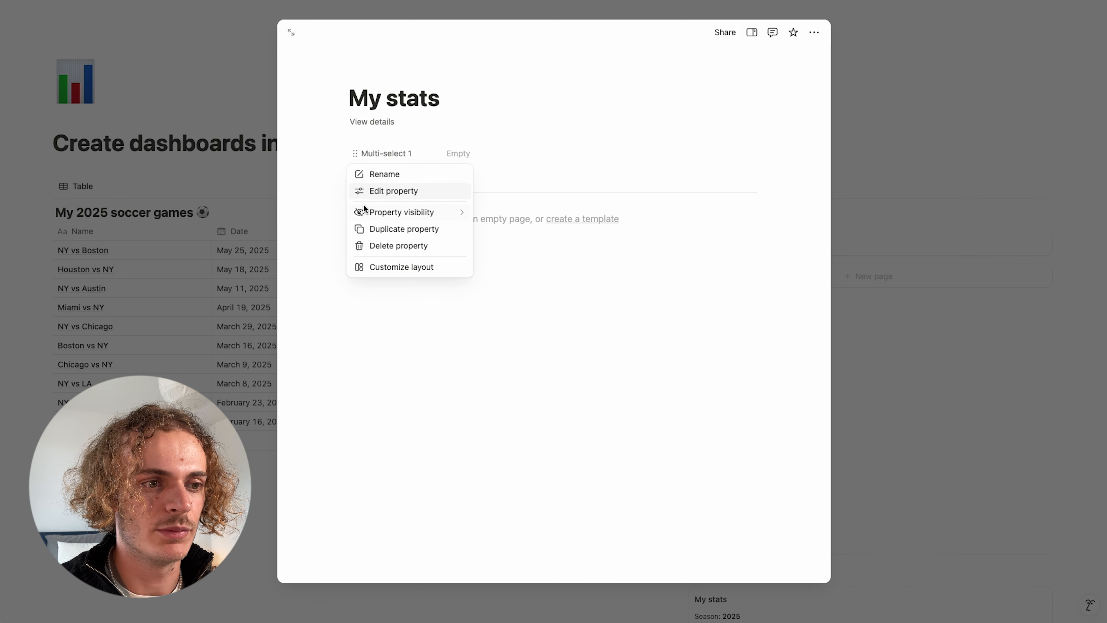
{"action": "left_click", "coordinate": [370, 227]}
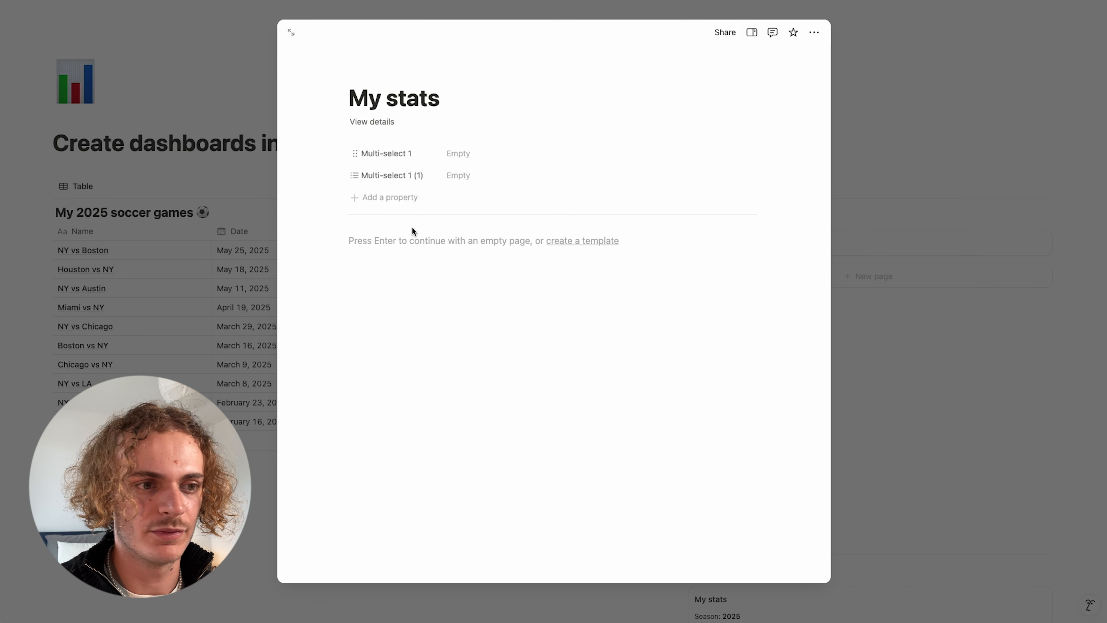
{"action": "left_click", "coordinate": [461, 150]}
{"action": "key", "text": "Escape"}
{"action": "left_click", "coordinate": [409, 177]}
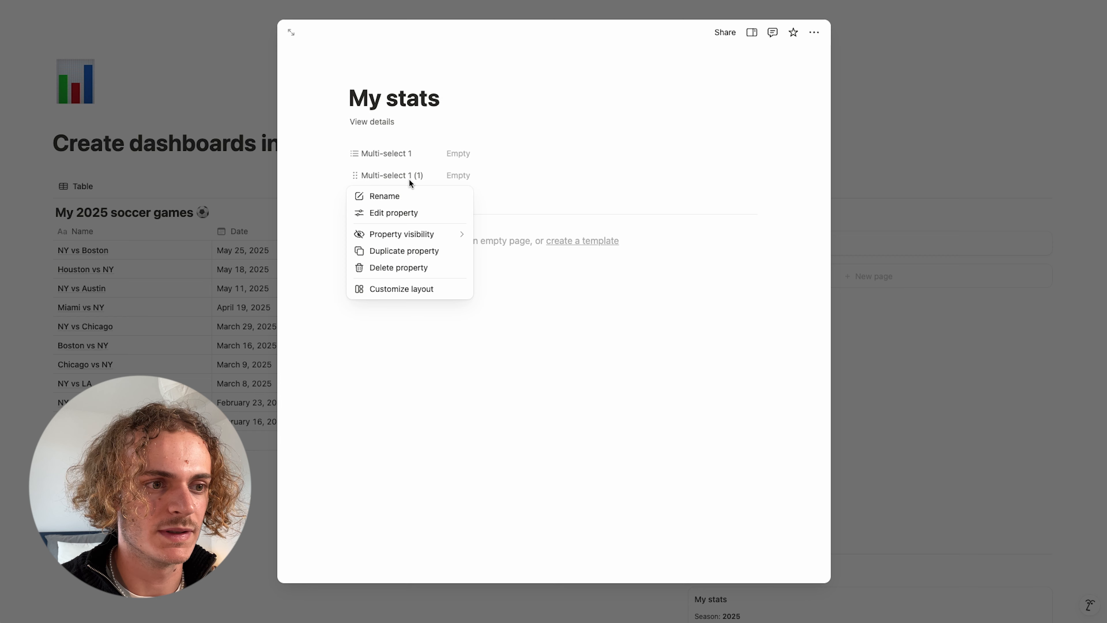
{"action": "left_click", "coordinate": [411, 195]}
{"action": "key", "text": "BackSpace"}
{"action": "key", "text": "BackSpace"}
{"action": "key", "text": "BackSpace"}
{"action": "key", "text": "BackSpace"}
{"action": "key", "text": "BackSpace"}
{"action": "key", "text": "BackSpace"}
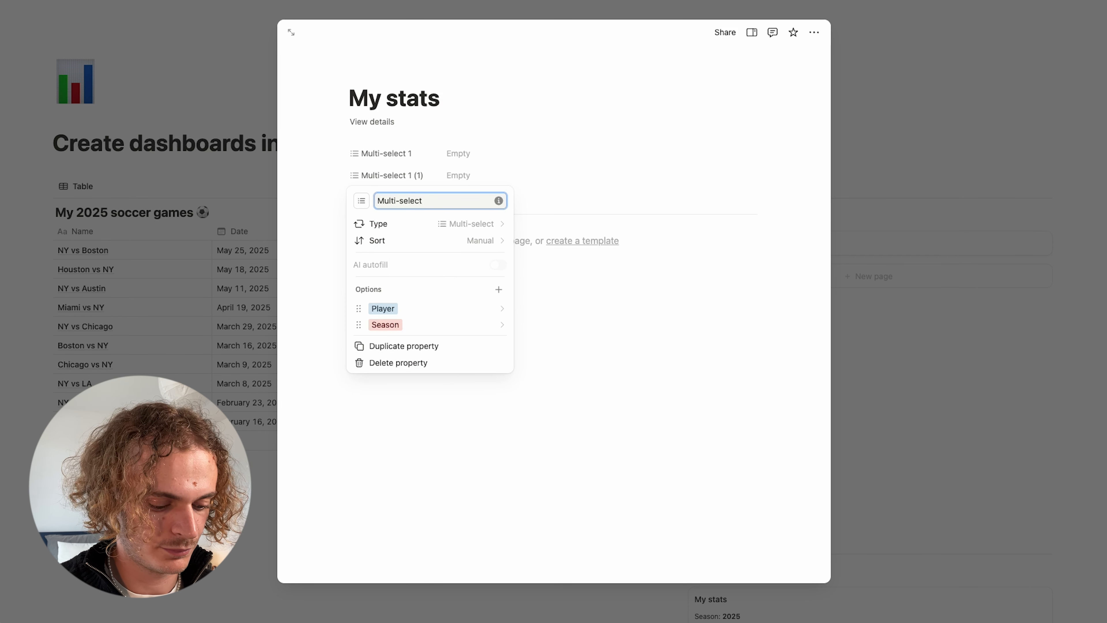
{"action": "type", "text": "2"}
{"action": "left_click", "coordinate": [556, 289]}
Set Multi-select 1 to Season and Multi-select 2 to Player on the My stats page
{"action": "left_click", "coordinate": [447, 150]}
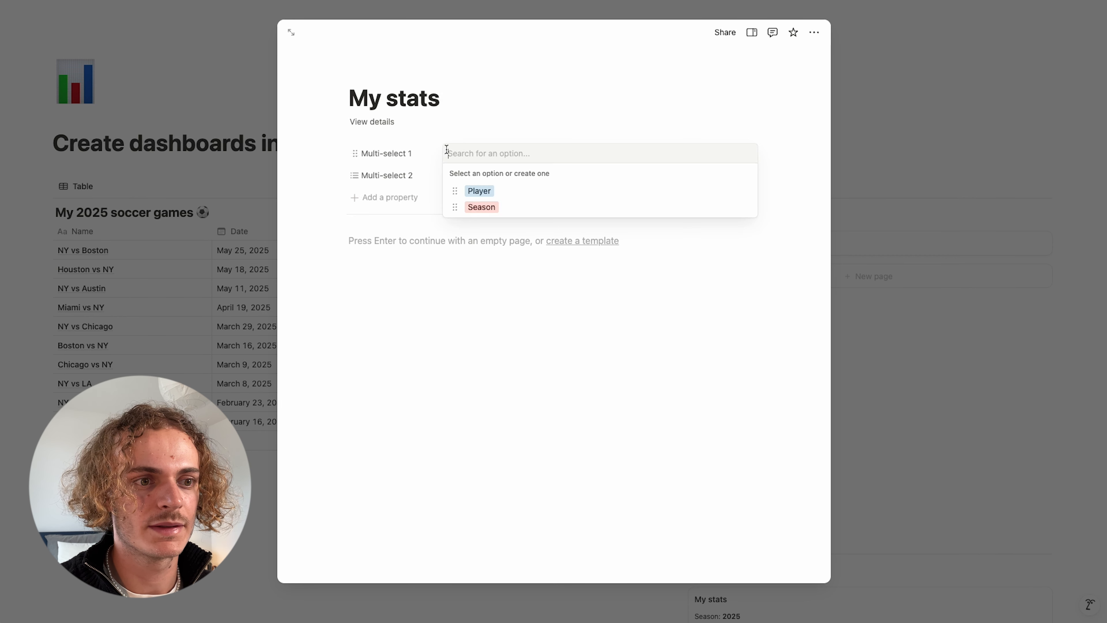
{"action": "left_click", "coordinate": [476, 206]}
{"action": "left_click", "coordinate": [460, 126]}
{"action": "left_click", "coordinate": [461, 177]}
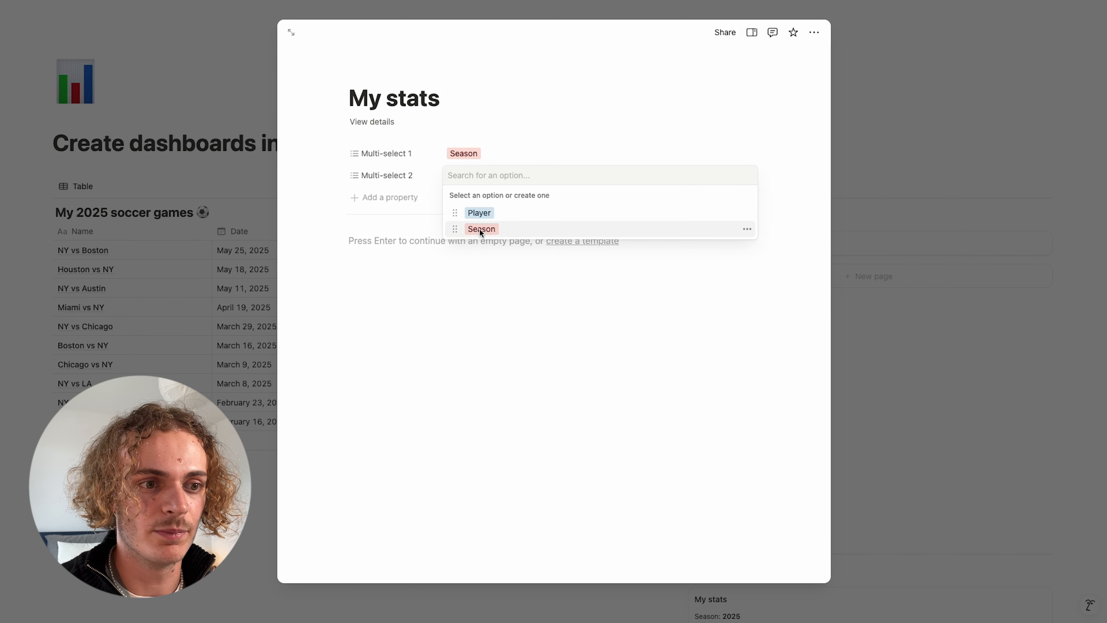
{"action": "left_click", "coordinate": [477, 213]}
{"action": "left_click", "coordinate": [448, 309]}
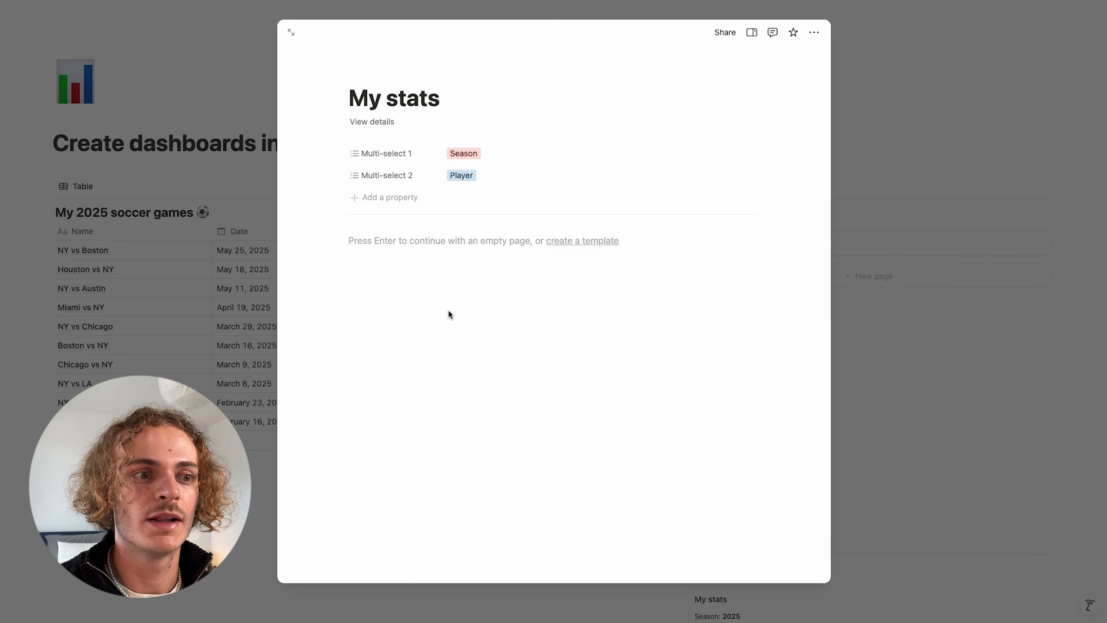
Add a text property named "Text 1" to the My stats page and fill it with 2025 in bold
{"action": "left_click", "coordinate": [358, 194]}
{"action": "type", "text": "text"}
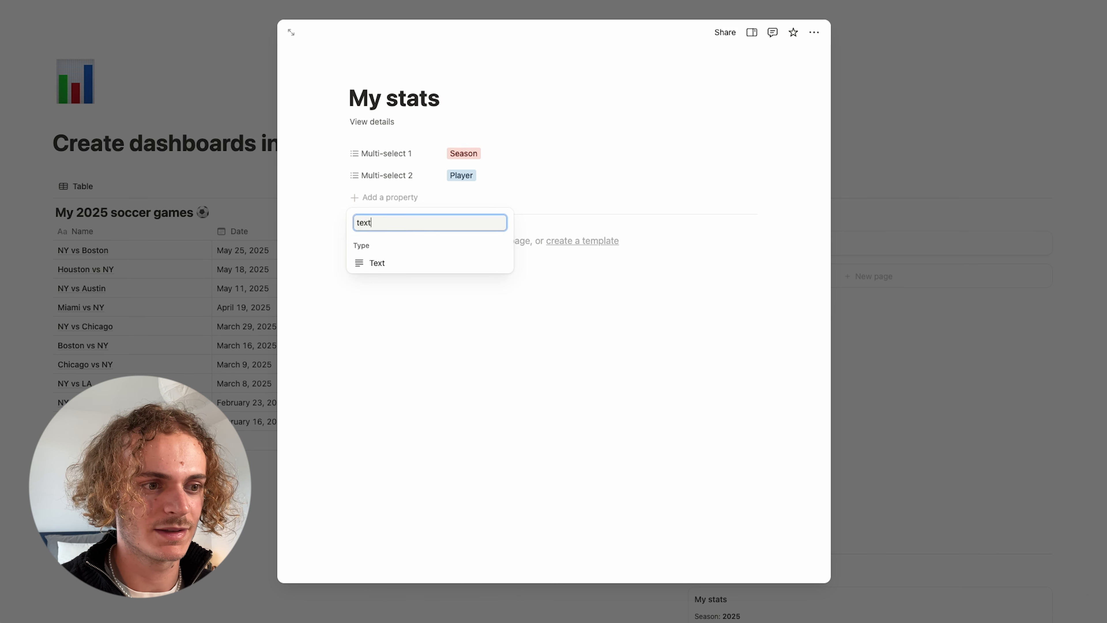
{"action": "left_click", "coordinate": [373, 263]}
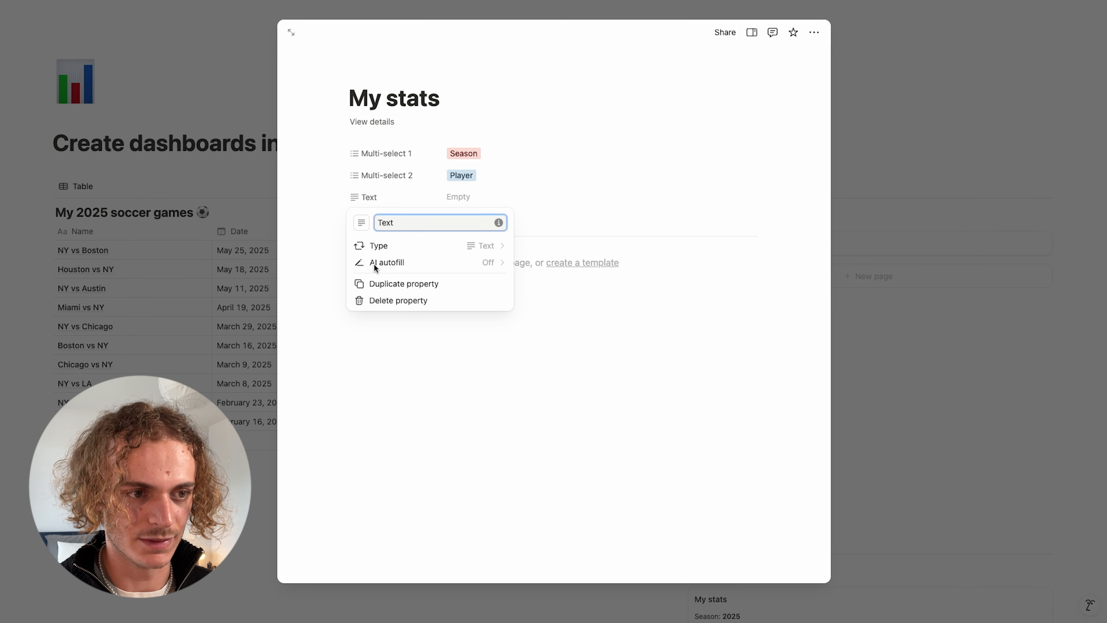
{"action": "type", "text": "1"}
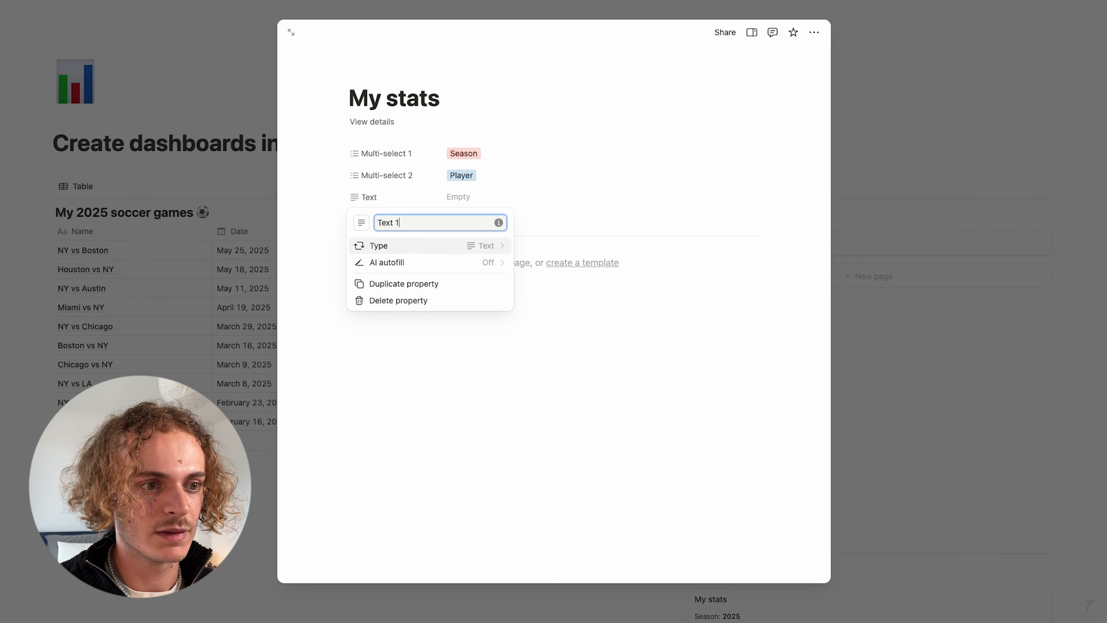
{"action": "left_click", "coordinate": [468, 196]}
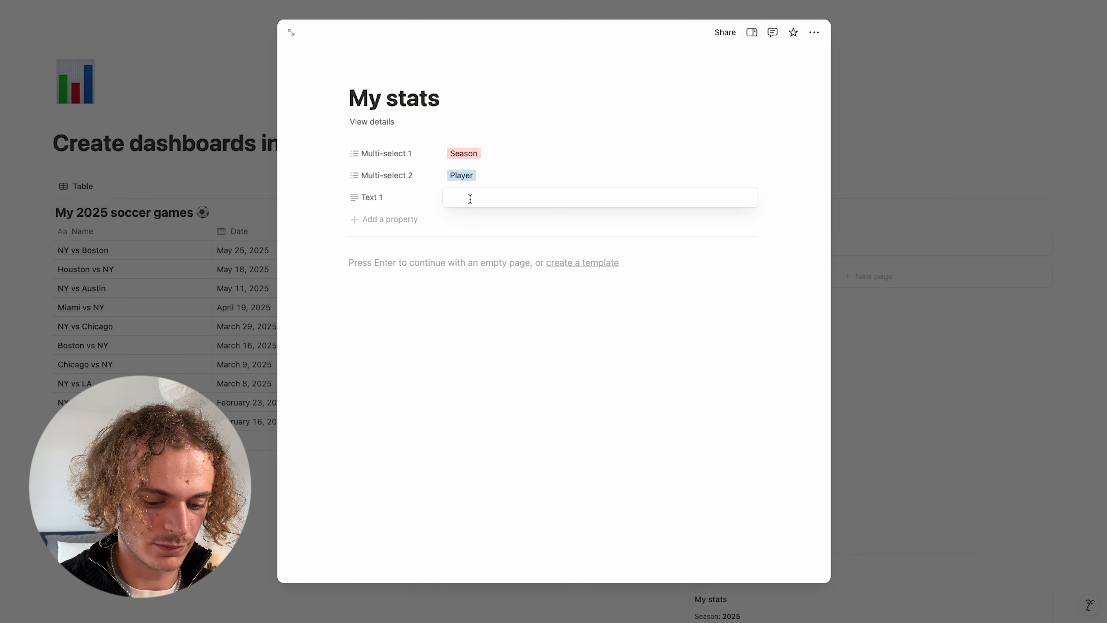
{"action": "type", "text": "2025"}
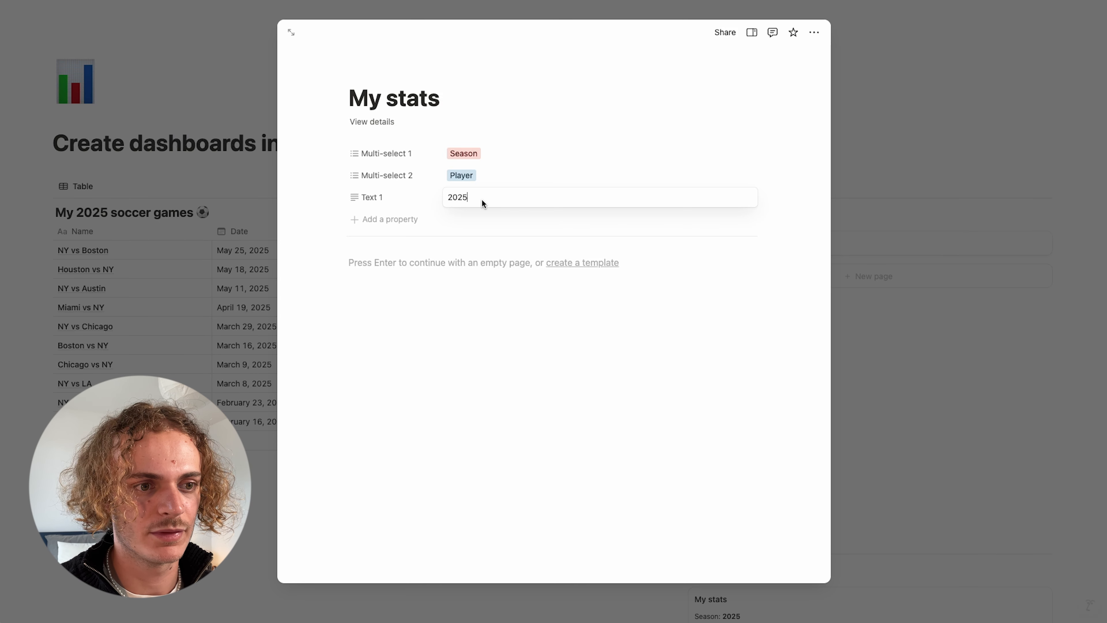
{"action": "left_click_drag", "start_coordinate": [476, 196], "coordinate": [428, 194]}
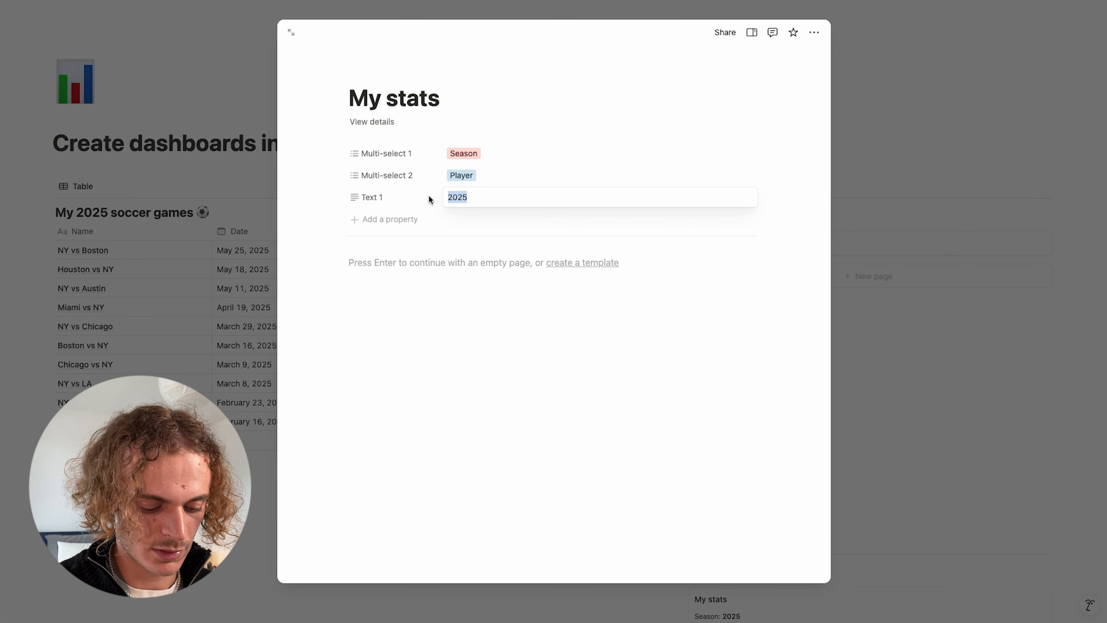
{"action": "left_click", "coordinate": [459, 325]}
Duplicate the Text 1 property and enter the player's name in the copy, formatted bold and italic
{"action": "left_click", "coordinate": [364, 194]}
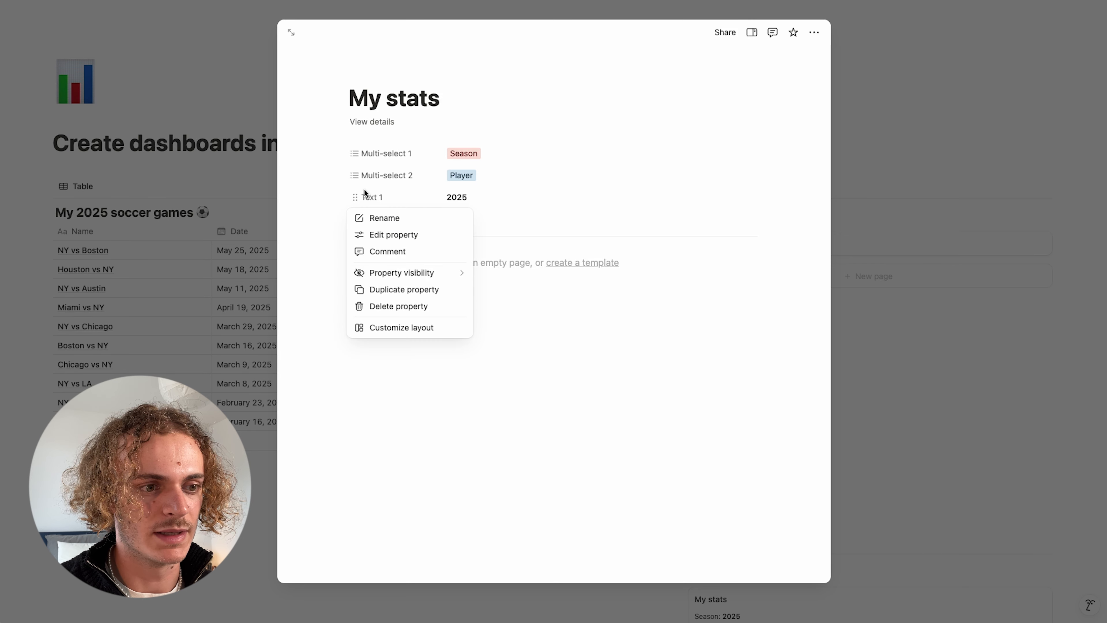
{"action": "left_click", "coordinate": [378, 290]}
{"action": "left_click", "coordinate": [450, 219]}
{"action": "type", "text": "Brazil"}
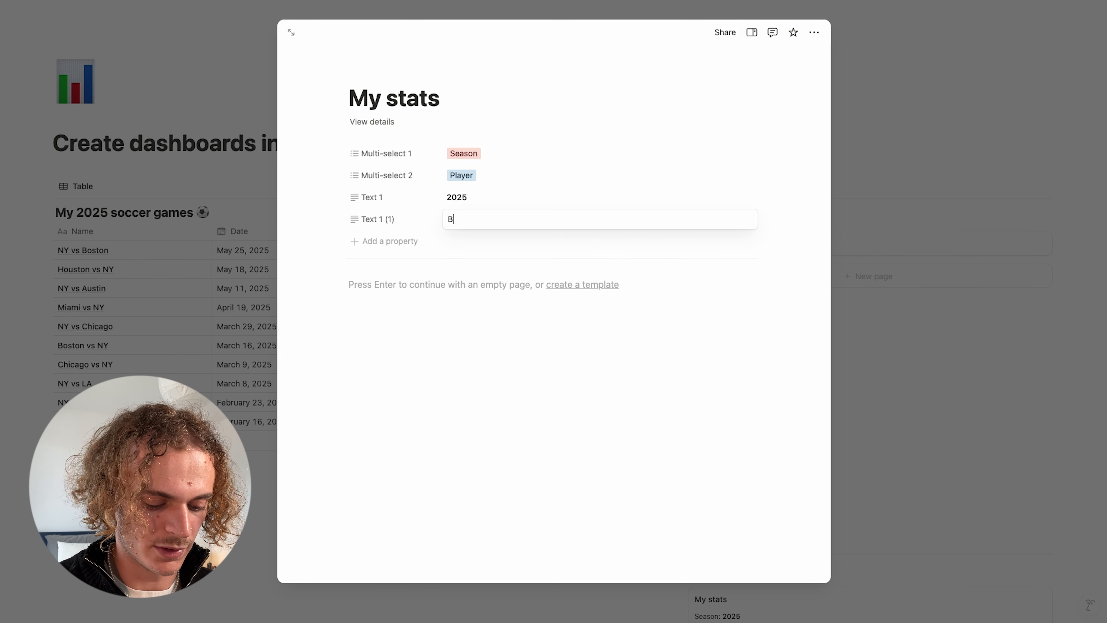
{"action": "key", "text": "BackSpace"}
{"action": "key", "text": "BackSpace"}
{"action": "key", "text": "BackSpace"}
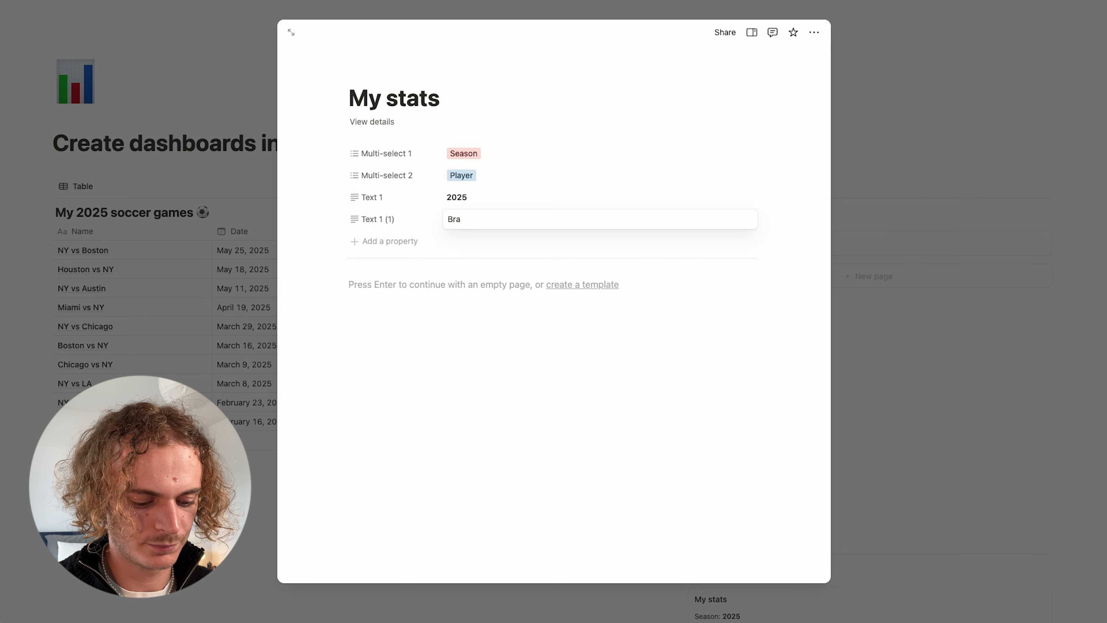
{"action": "type", "text": "nt T"}
{"action": "left_click_drag", "start_coordinate": [474, 217], "coordinate": [414, 217]}
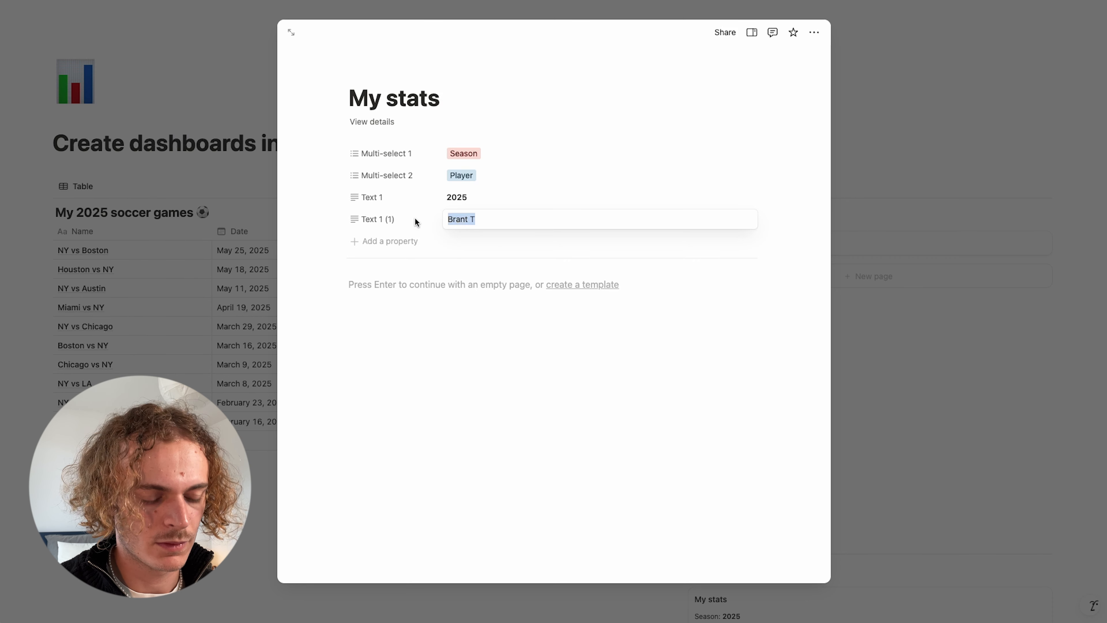
{"action": "key", "text": "super+b"}
{"action": "key", "text": "super+i"}
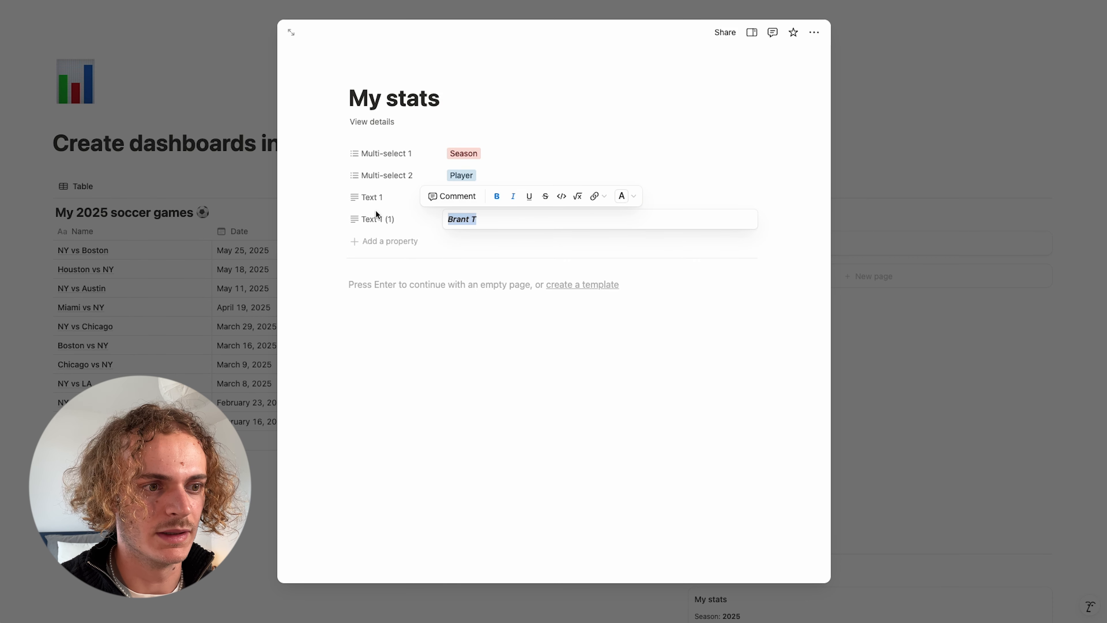
Rename the duplicated text property as "Text 2", move Text 1 directly below Multi-select 1 and close the page
{"action": "left_click", "coordinate": [381, 219]}
{"action": "left_click", "coordinate": [395, 240]}
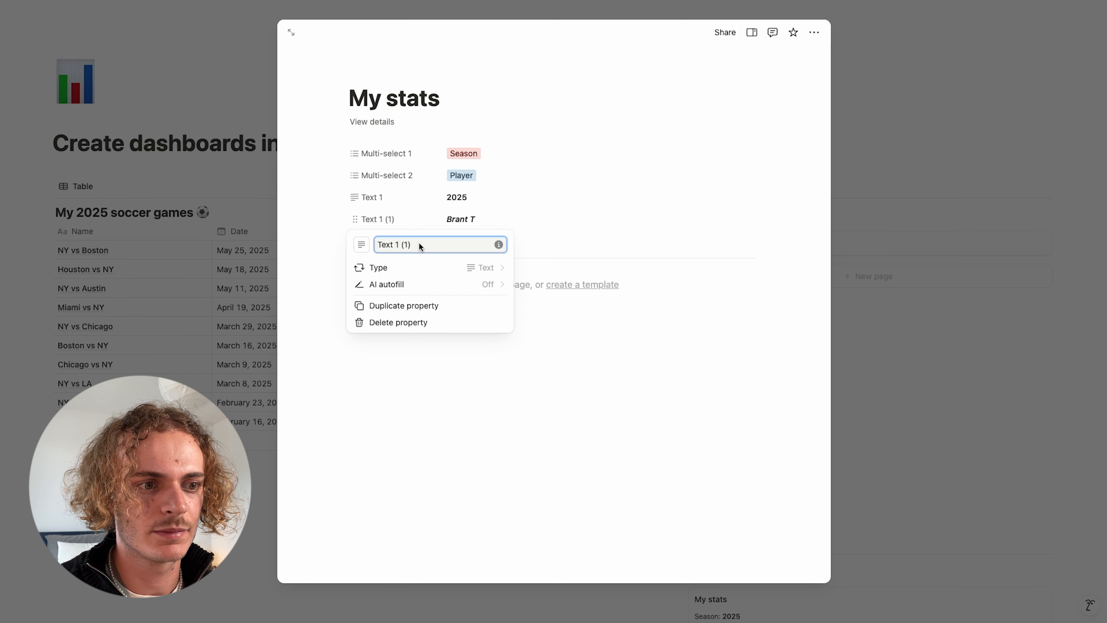
{"action": "key", "text": "BackSpace"}
{"action": "key", "text": "BackSpace"}
{"action": "key", "text": "BackSpace"}
{"action": "key", "text": "BackSpace"}
{"action": "key", "text": "BackSpace"}
{"action": "type", "text": "2"}
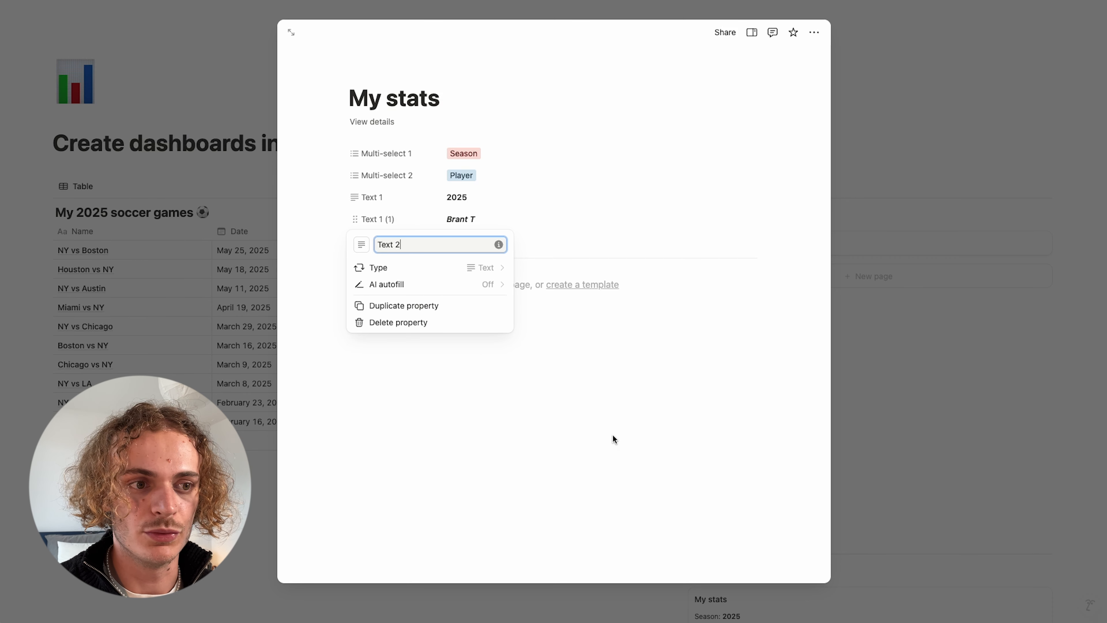
{"action": "key", "text": "Return"}
{"action": "left_click_drag", "start_coordinate": [357, 200], "coordinate": [356, 174]}
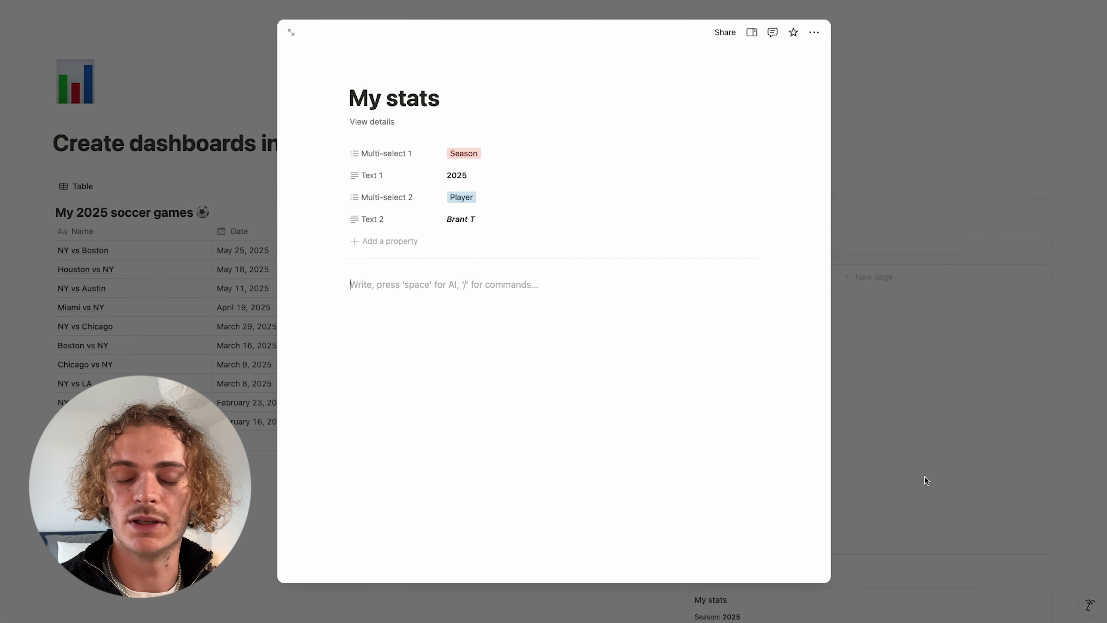
{"action": "left_click", "coordinate": [884, 449]}
Show the Multi-select 1, Multi-select 2, Text 1 and Text 2 properties on the Dashboard gallery cards
{"action": "left_click", "coordinate": [1000, 186]}
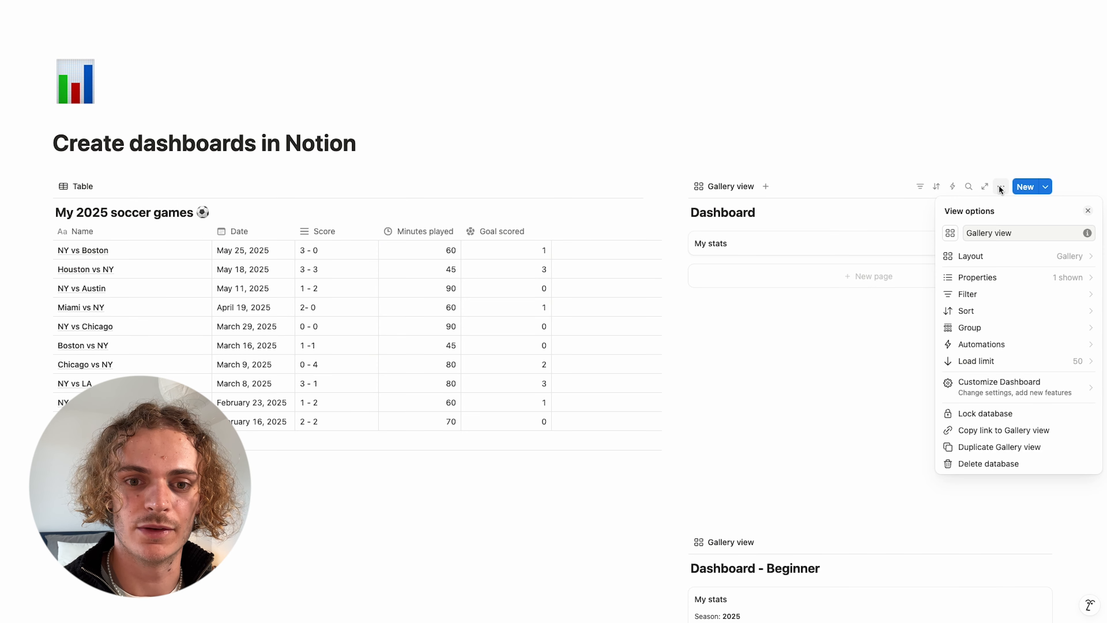
{"action": "left_click", "coordinate": [994, 280]}
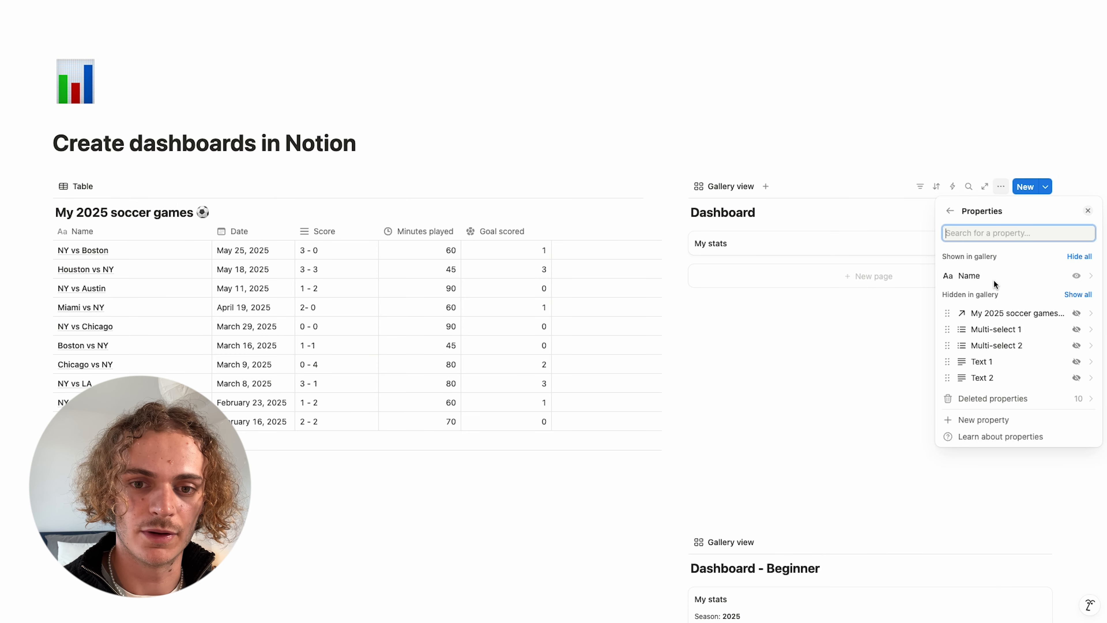
{"action": "left_click", "coordinate": [1073, 329]}
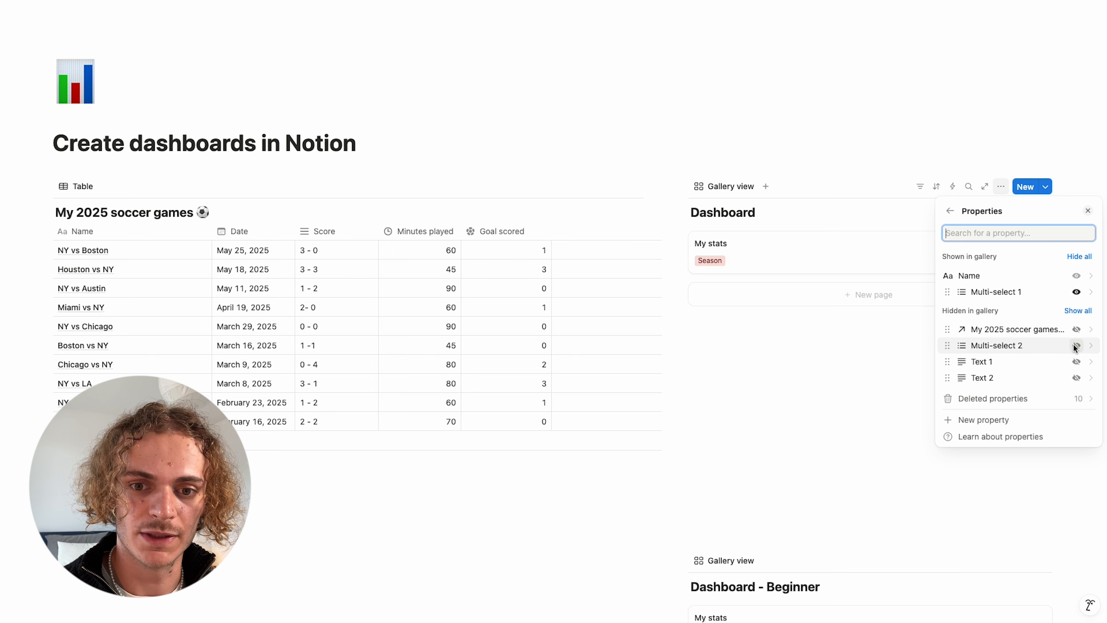
{"action": "left_click", "coordinate": [1076, 345]}
{"action": "left_click", "coordinate": [1076, 360]}
{"action": "left_click", "coordinate": [1076, 378]}
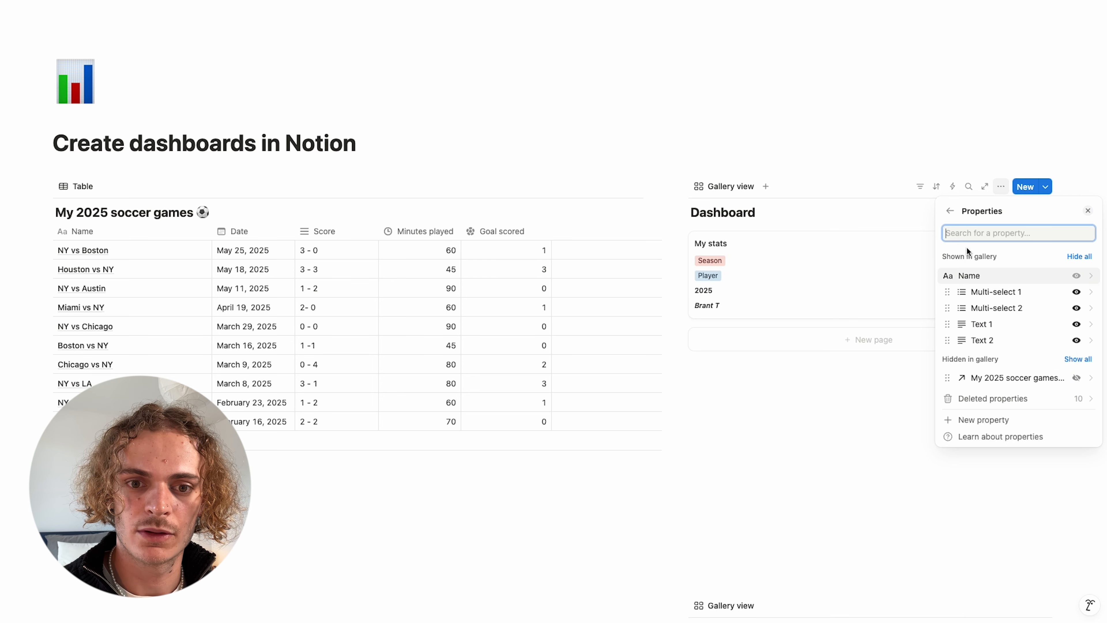
Move Text 1 above Multi-select 2 in the Dashboard gallery's property order
{"action": "left_click", "coordinate": [967, 308]}
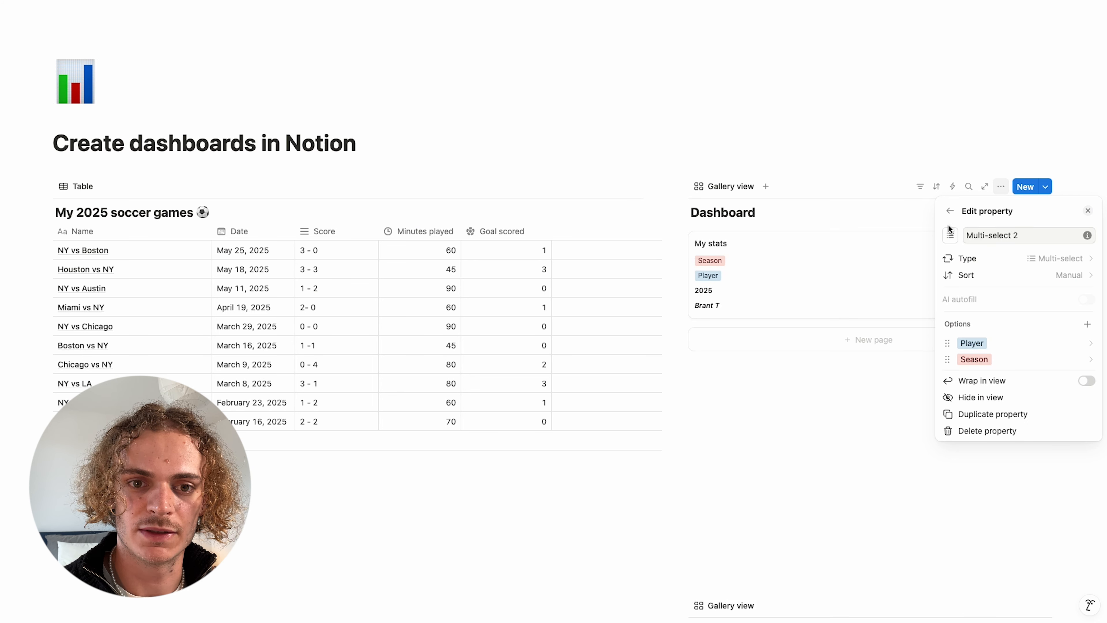
{"action": "left_click", "coordinate": [949, 211]}
{"action": "left_click_drag", "start_coordinate": [956, 323], "coordinate": [954, 301]}
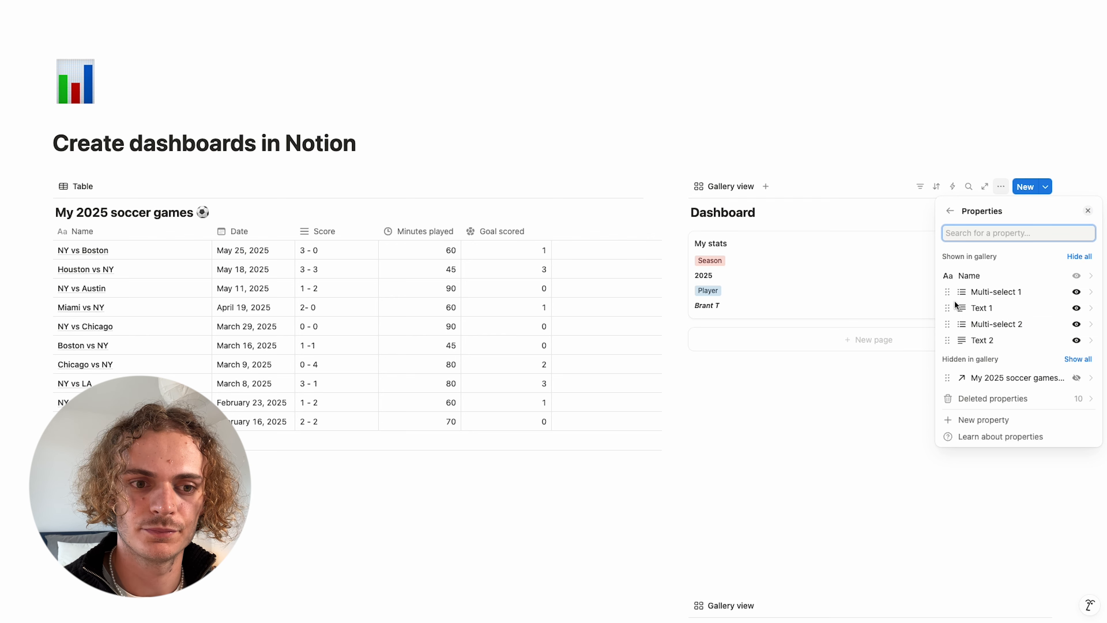
{"action": "left_click", "coordinate": [858, 385]}
Open the My stats card and add a formula property named "Formula 1"
{"action": "left_click", "coordinate": [875, 283]}
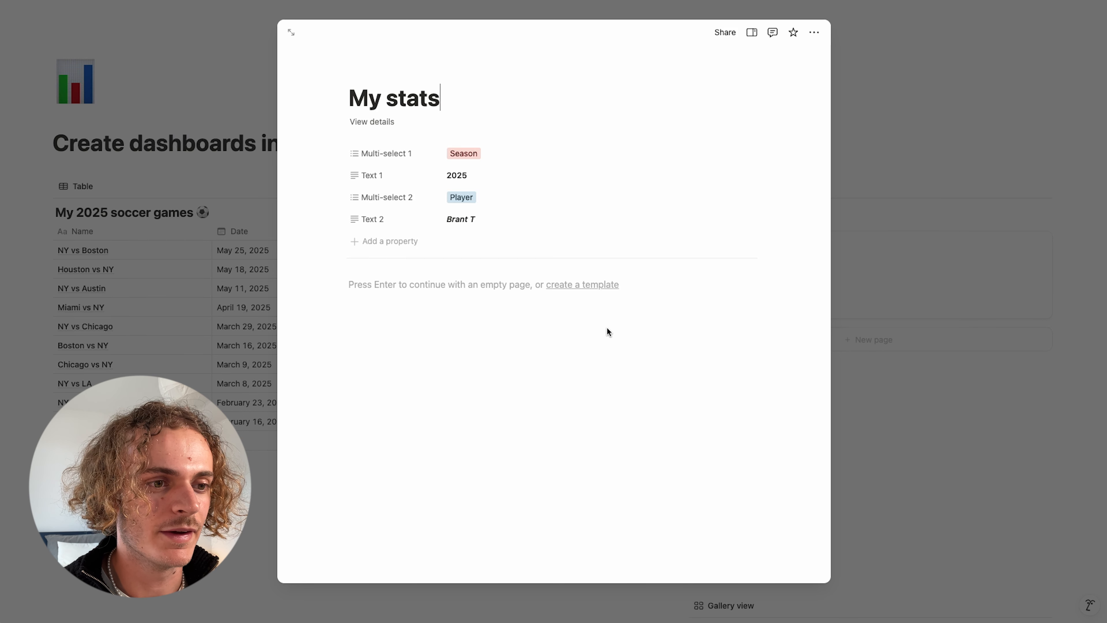
{"action": "left_click", "coordinate": [390, 240]}
{"action": "type", "text": "formul"}
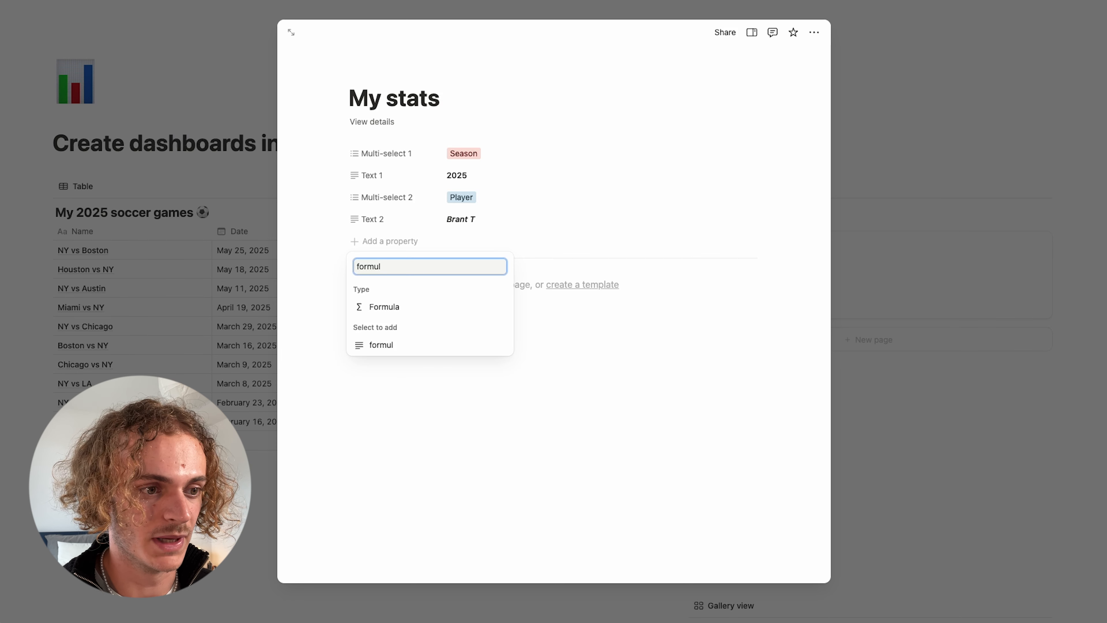
{"action": "type", "text": "a"}
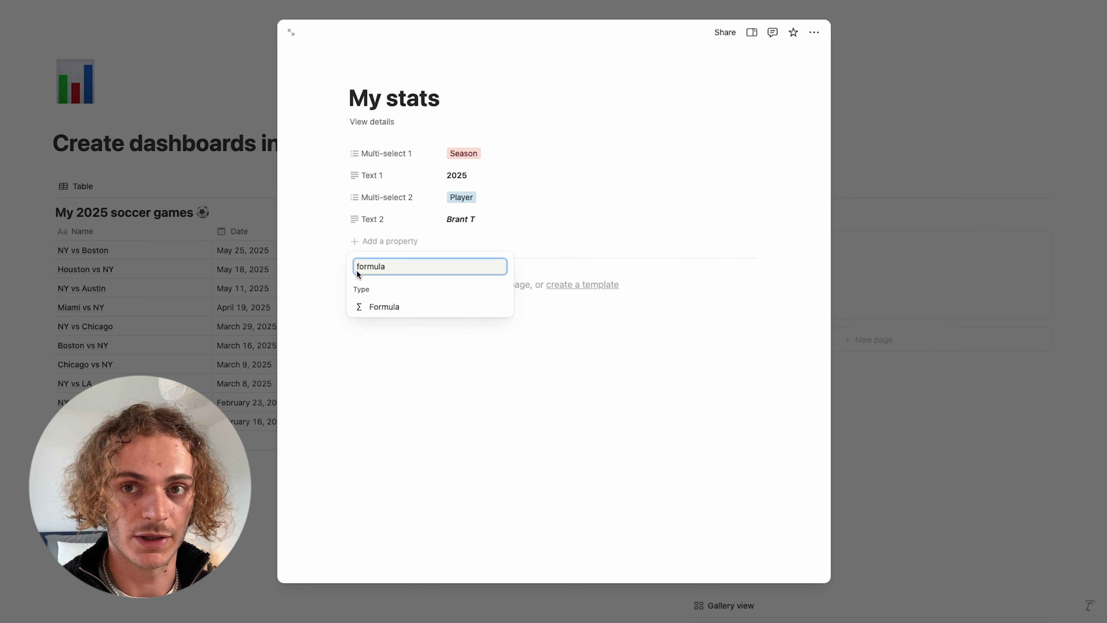
{"action": "left_click", "coordinate": [370, 306]}
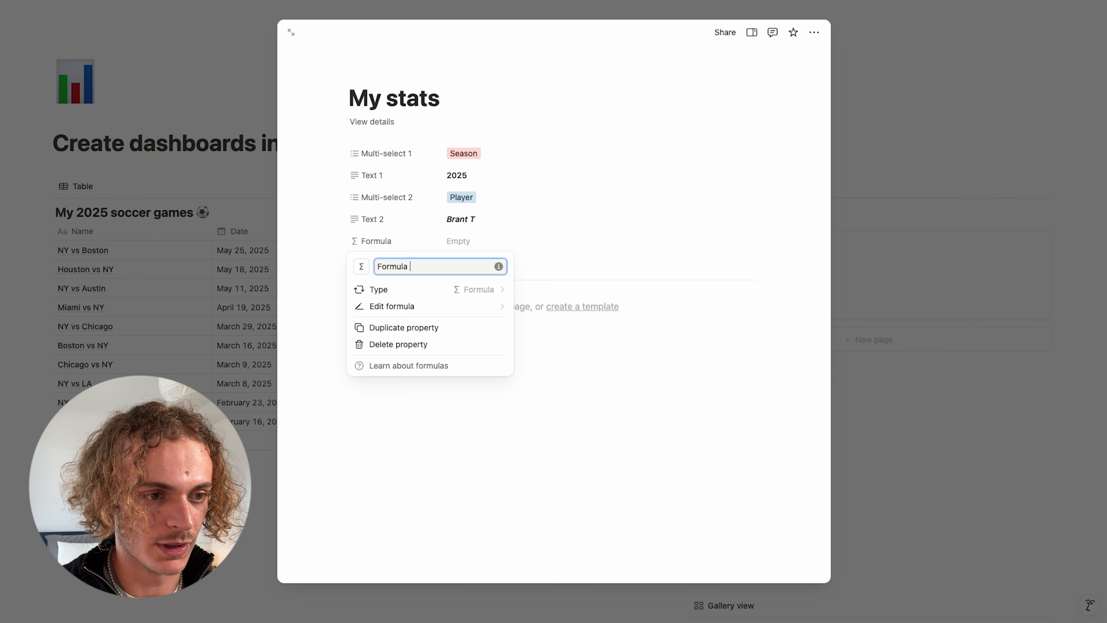
{"action": "type", "text": "1"}
Start Formula 1's expression with the mean() function applied to the My 2025 soccer games relation
{"action": "left_click", "coordinate": [410, 307]}
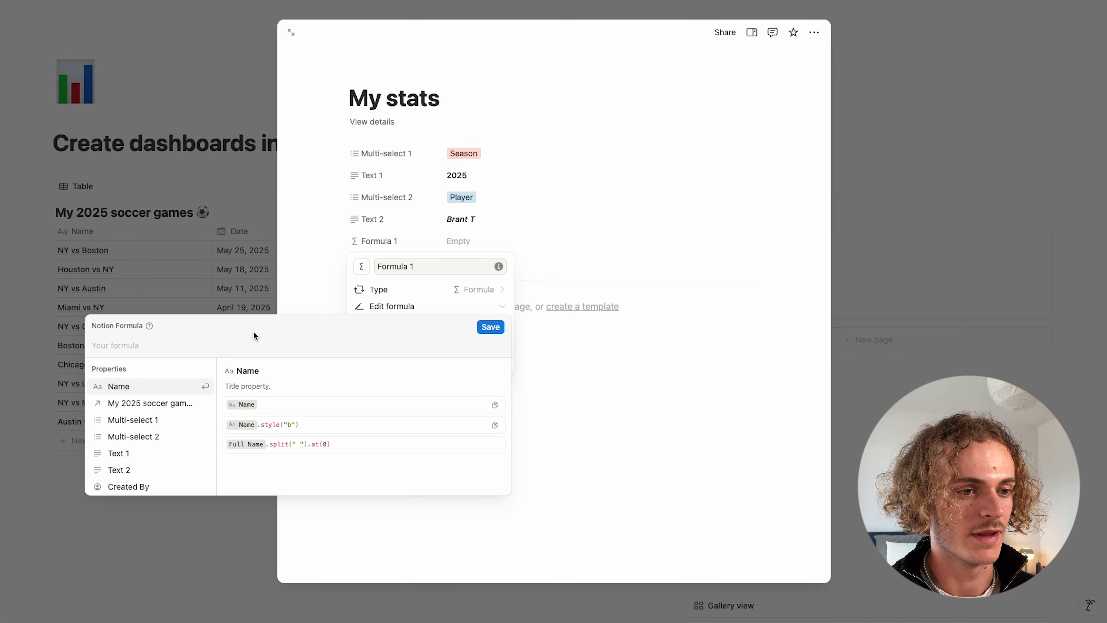
{"action": "type", "text": "mean"}
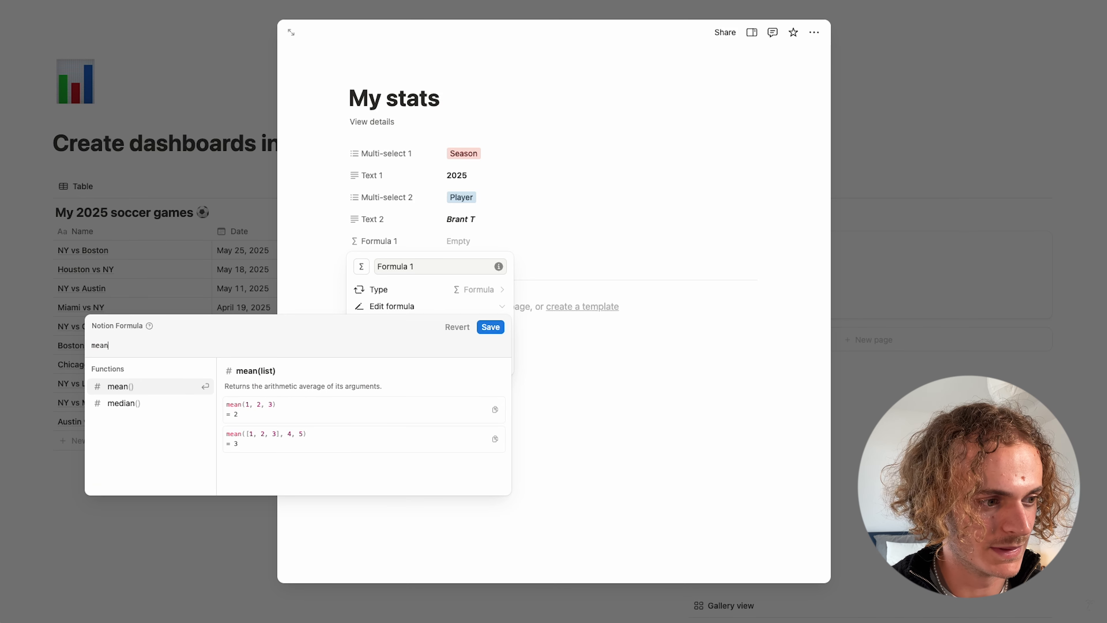
{"action": "left_click", "coordinate": [150, 415]}
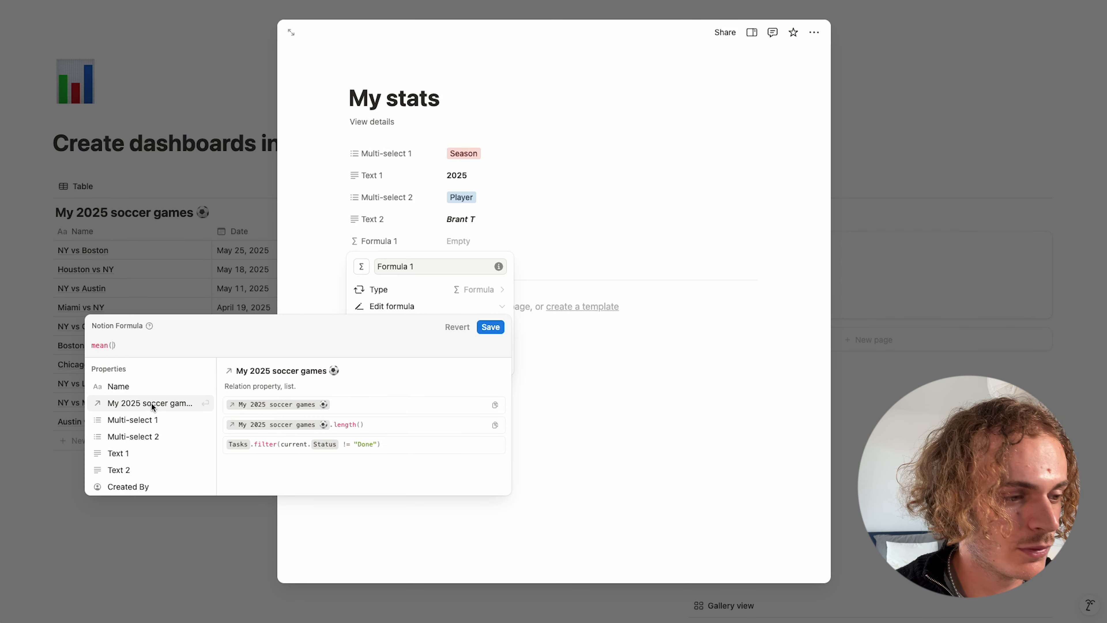
{"action": "left_click", "coordinate": [151, 402]}
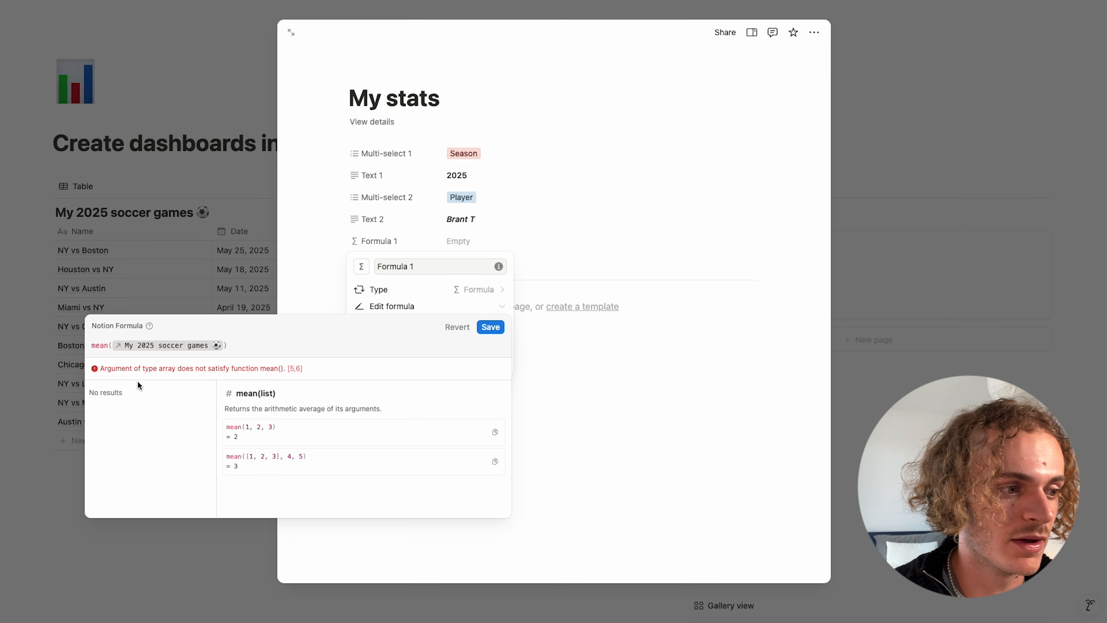
Wrap the relation inside mean() in map() with current.Minutes played as its expression, and save Formula 1
{"action": "left_click", "coordinate": [110, 344]}
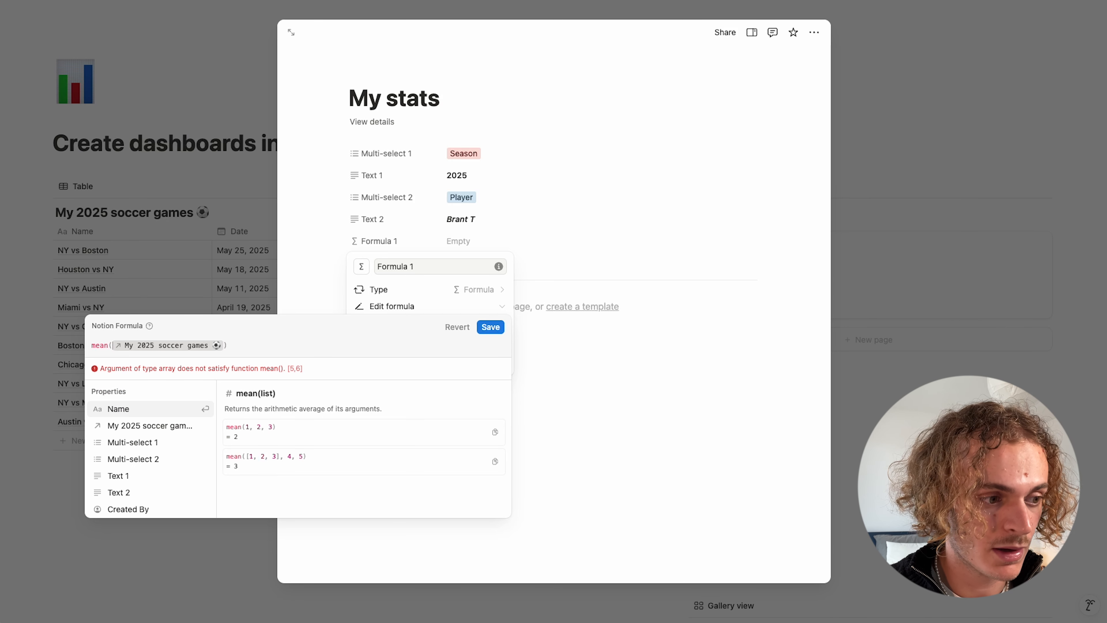
{"action": "type", "text": "map("}
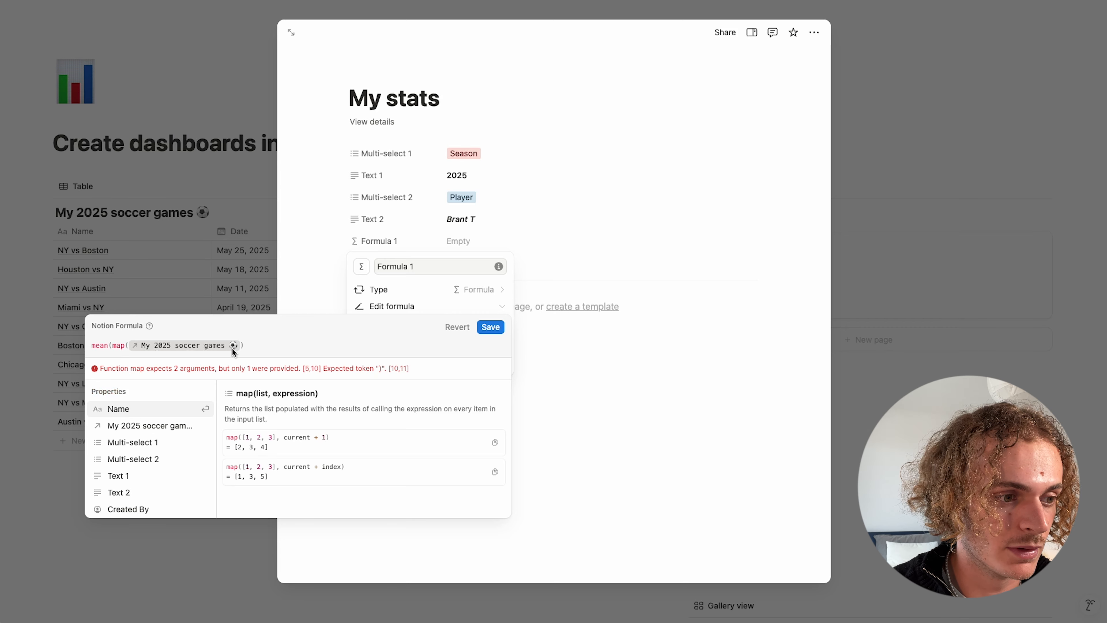
{"action": "left_click", "coordinate": [243, 344]}
{"action": "type", "text": ")"}
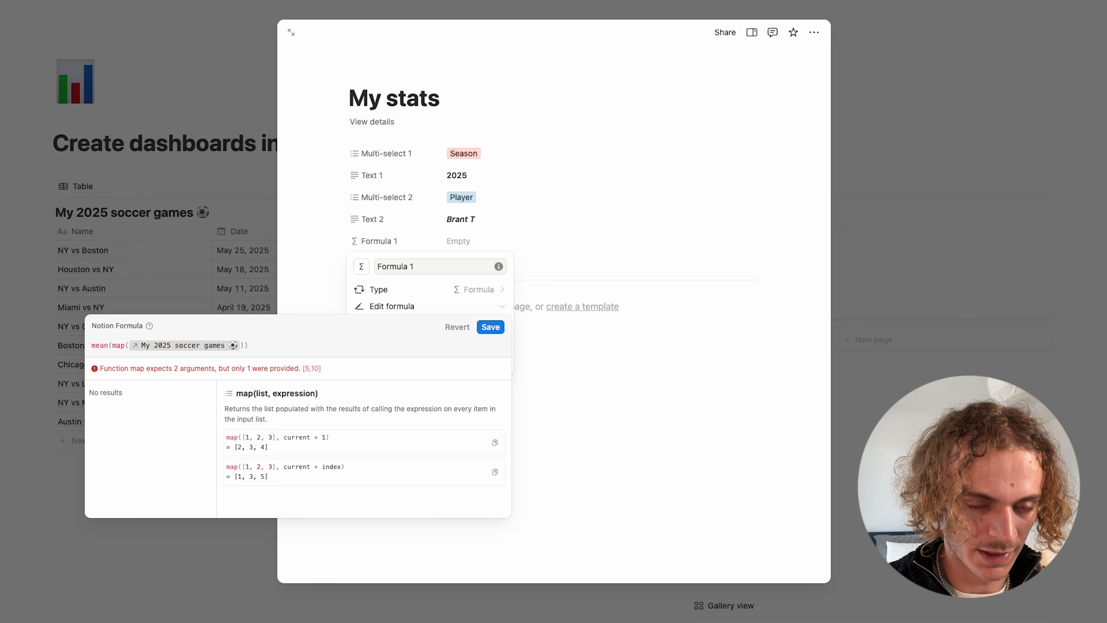
{"action": "type", "text": ","}
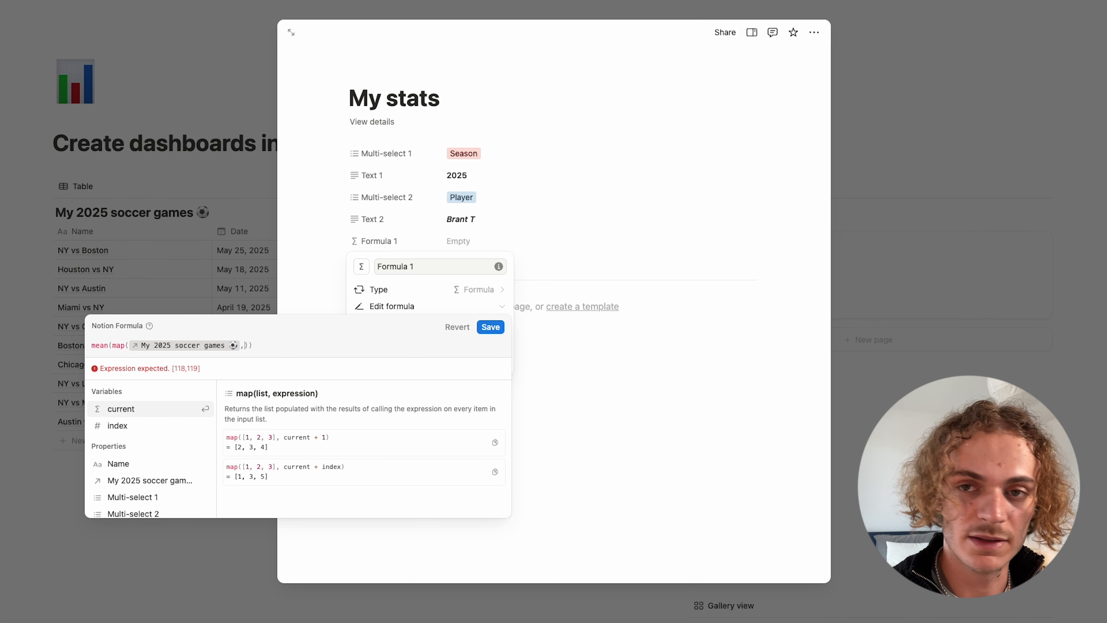
{"action": "type", "text": " current"}
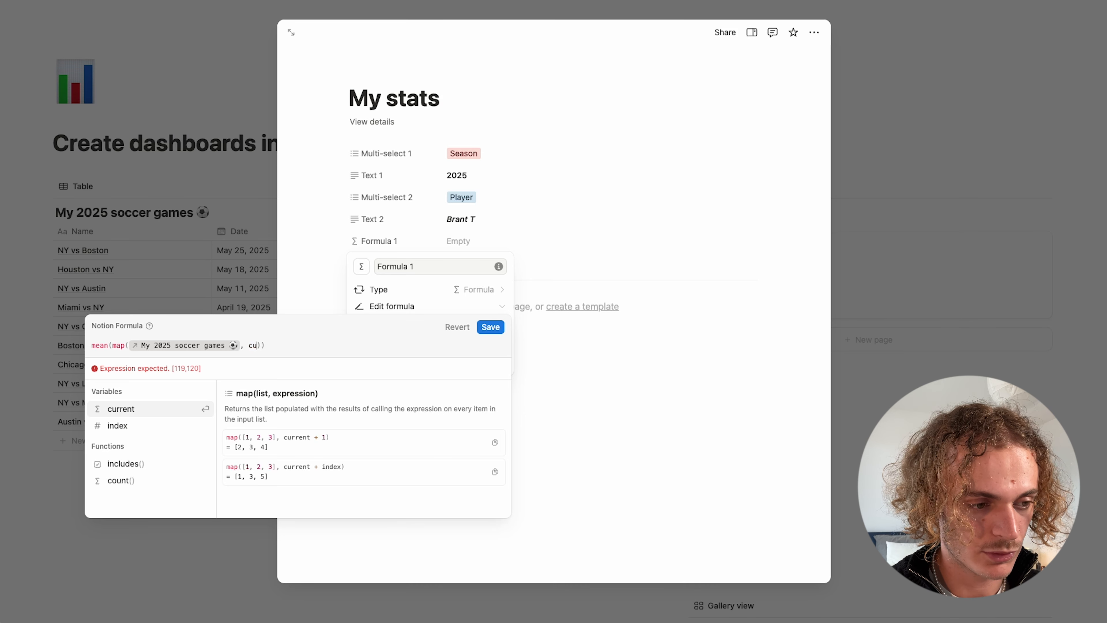
{"action": "type", "text": "."}
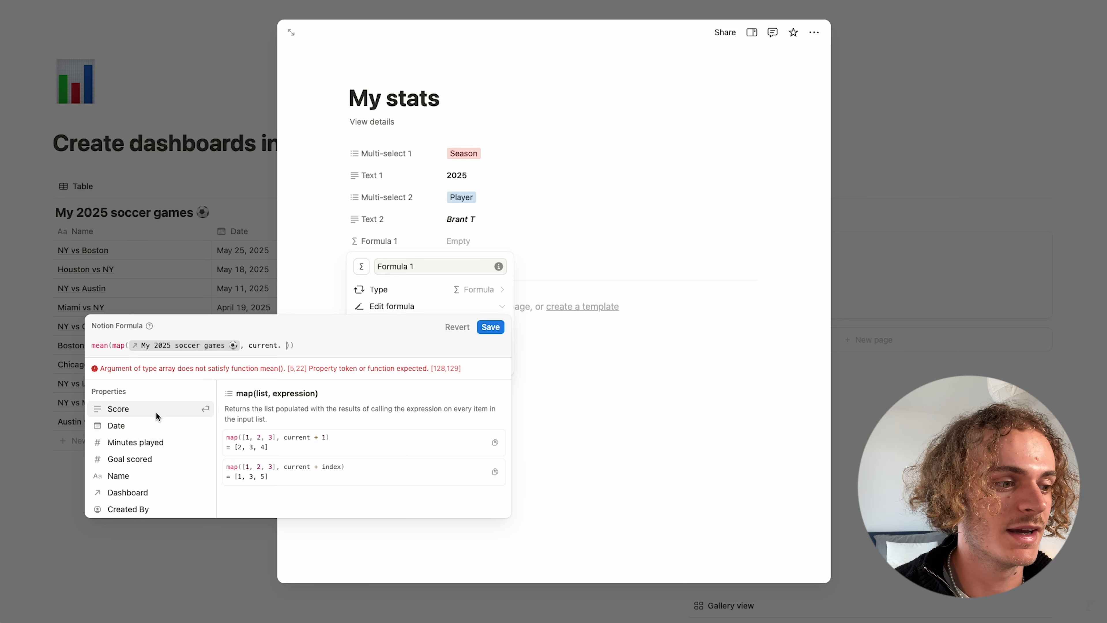
{"action": "left_click", "coordinate": [124, 436]}
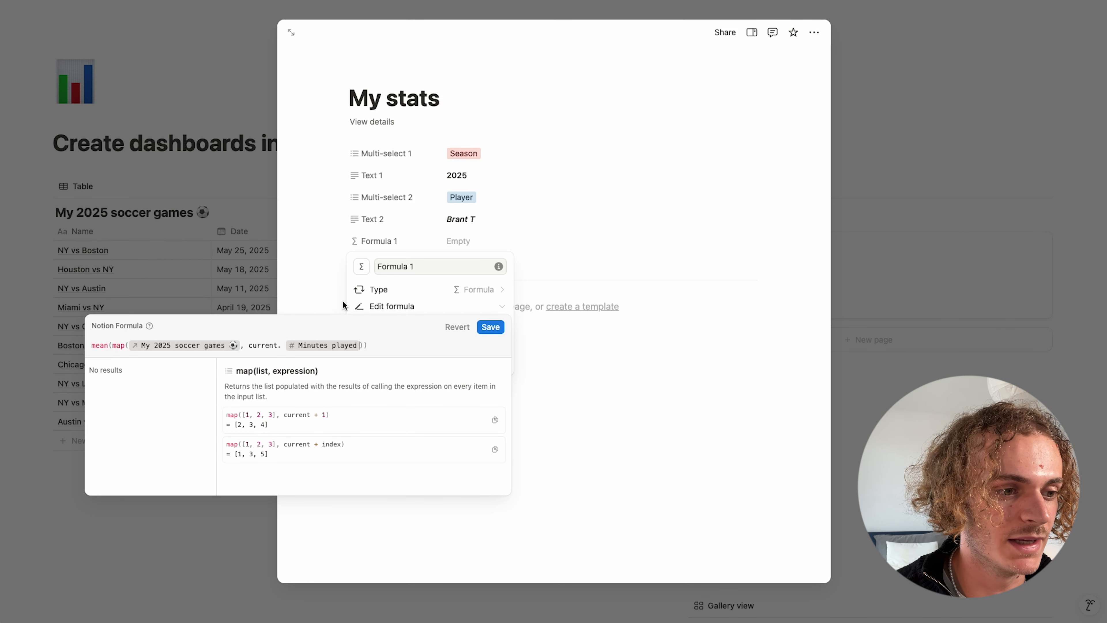
{"action": "left_click", "coordinate": [487, 327]}
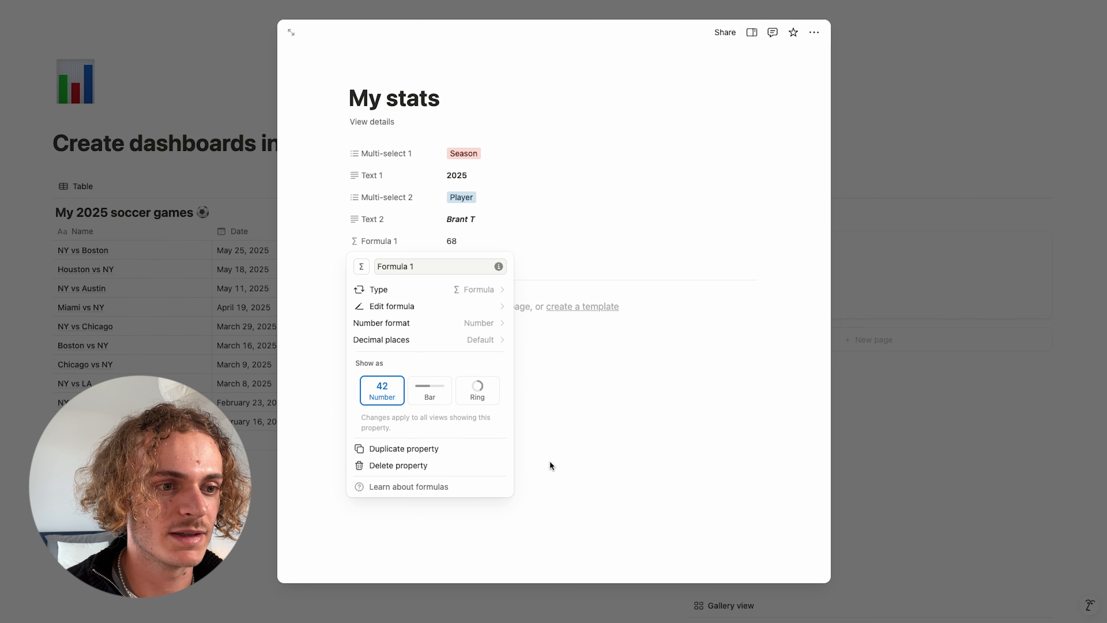
{"action": "left_click", "coordinate": [550, 459]}
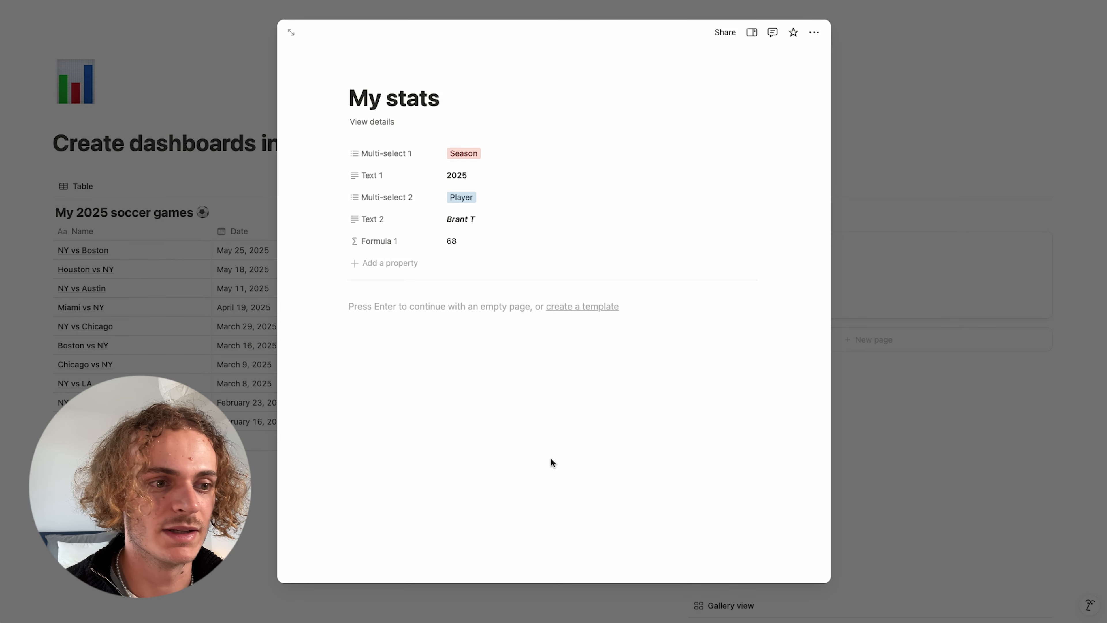
Append .style("c", "b", "green") to the Formula 1 expression for bold green code formatting
{"action": "left_click", "coordinate": [448, 241]}
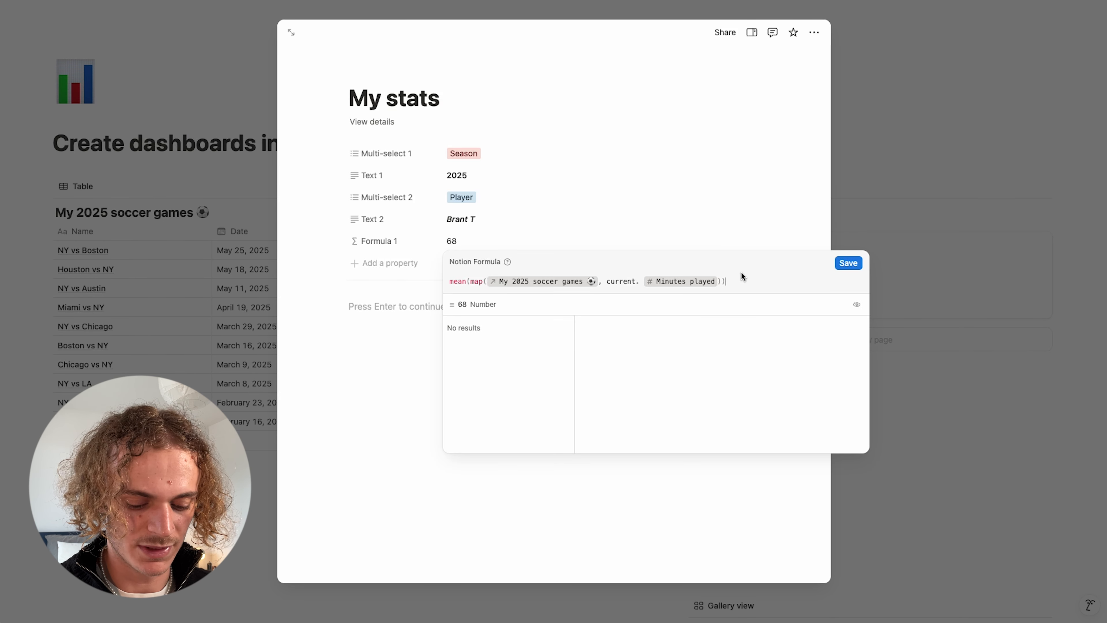
{"action": "type", "text": ". "}
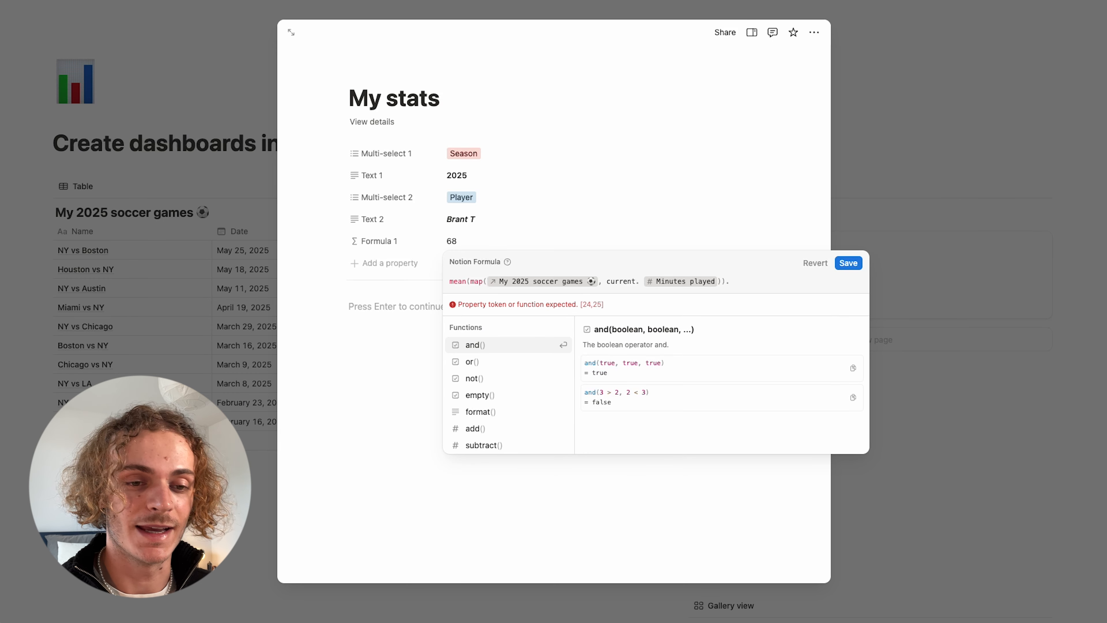
{"action": "type", "text": "style"}
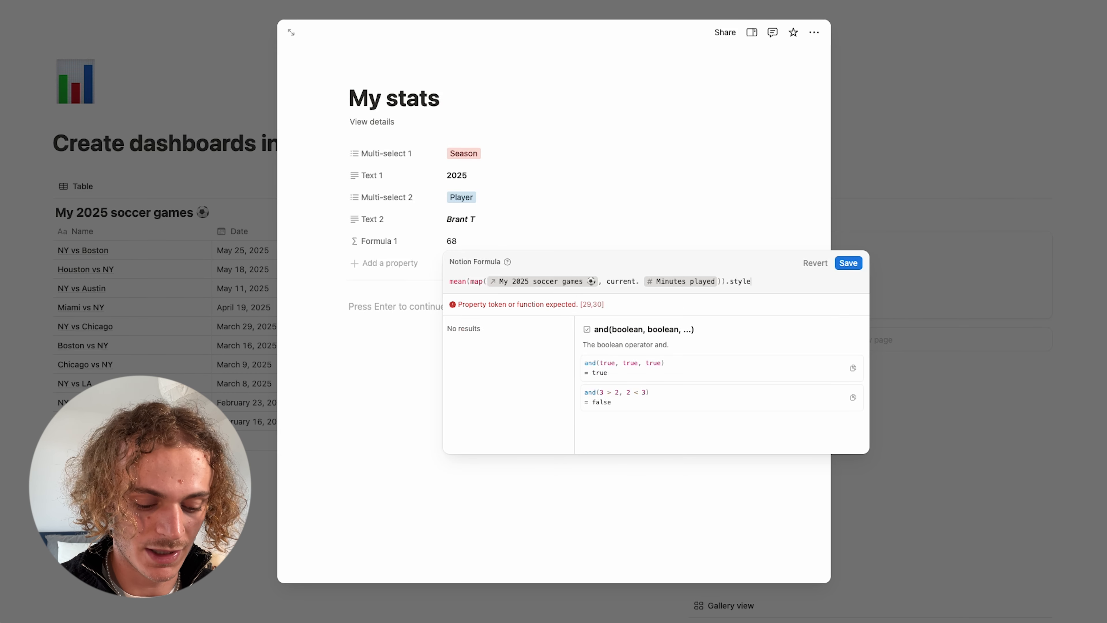
{"action": "type", "text": "()"}
{"action": "key", "text": "Left"}
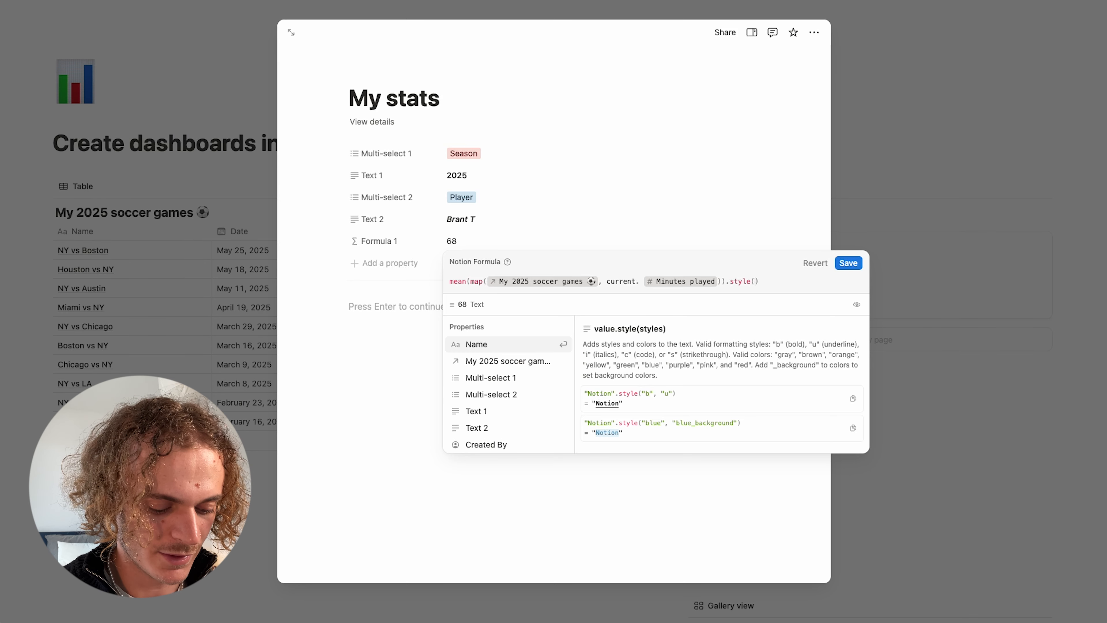
{"action": "type", "text": "\"c\""}
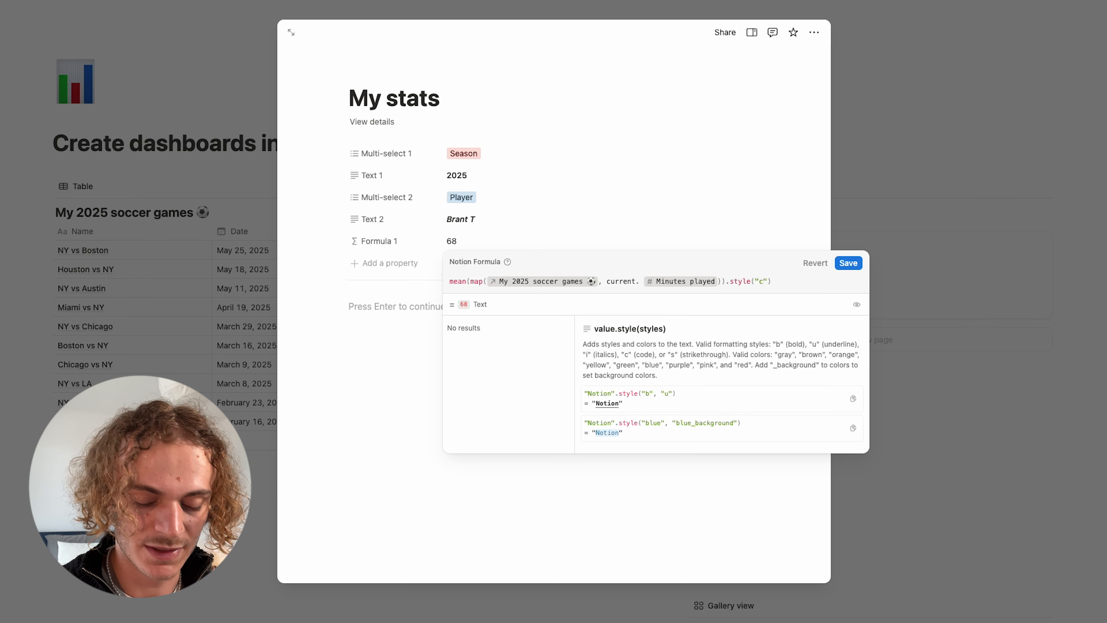
{"action": "type", "text": ","}
{"action": "type", "text": " \"b\""}
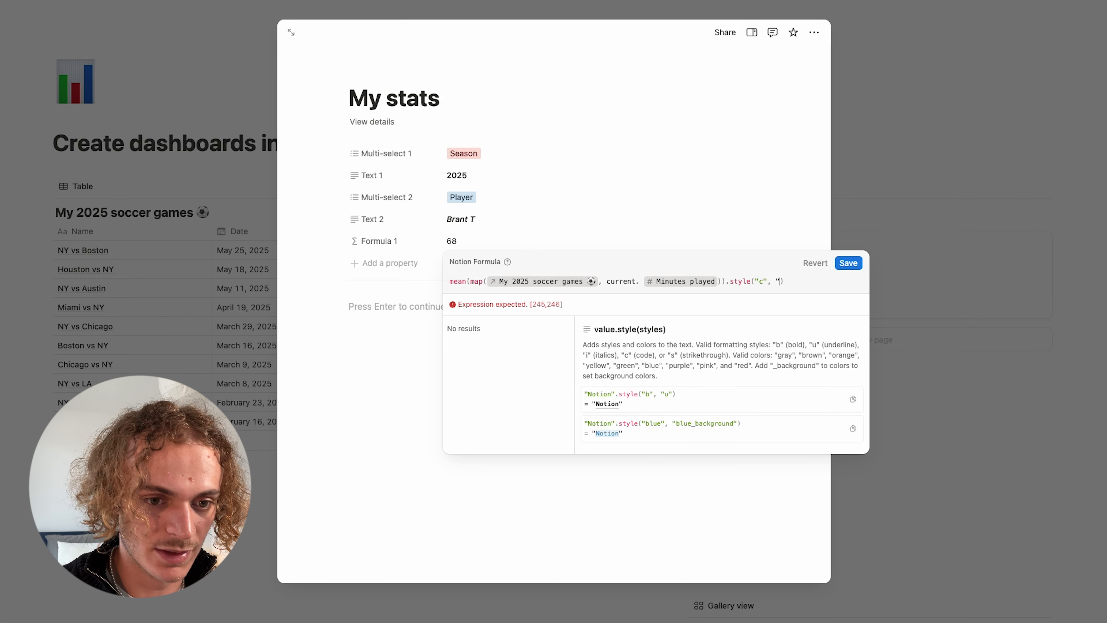
{"action": "type", "text": ", \""}
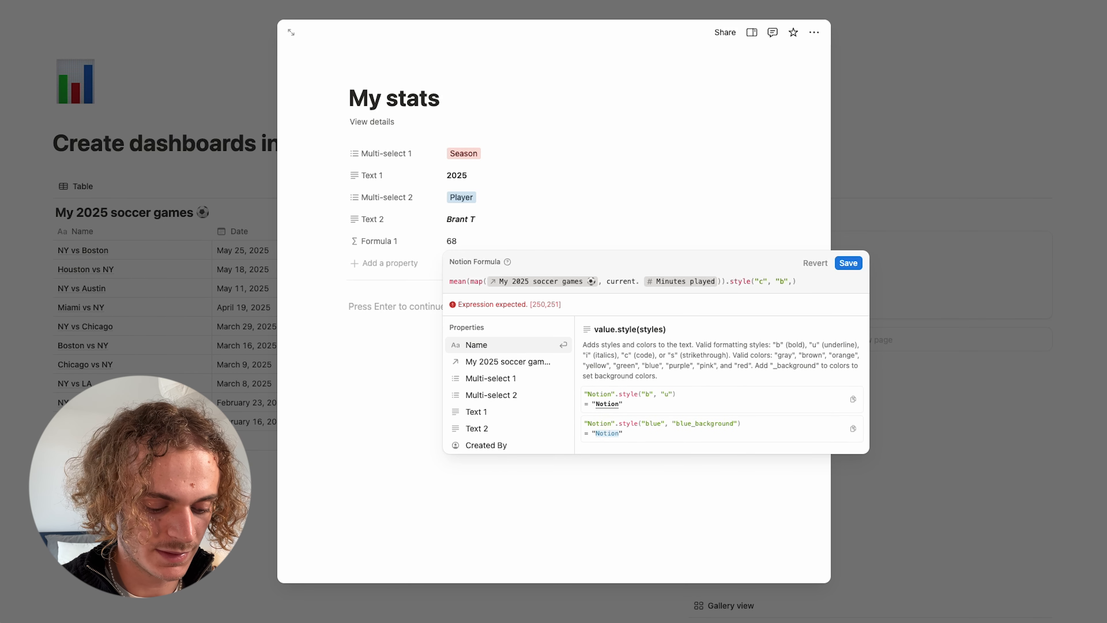
{"action": "type", "text": "green"}
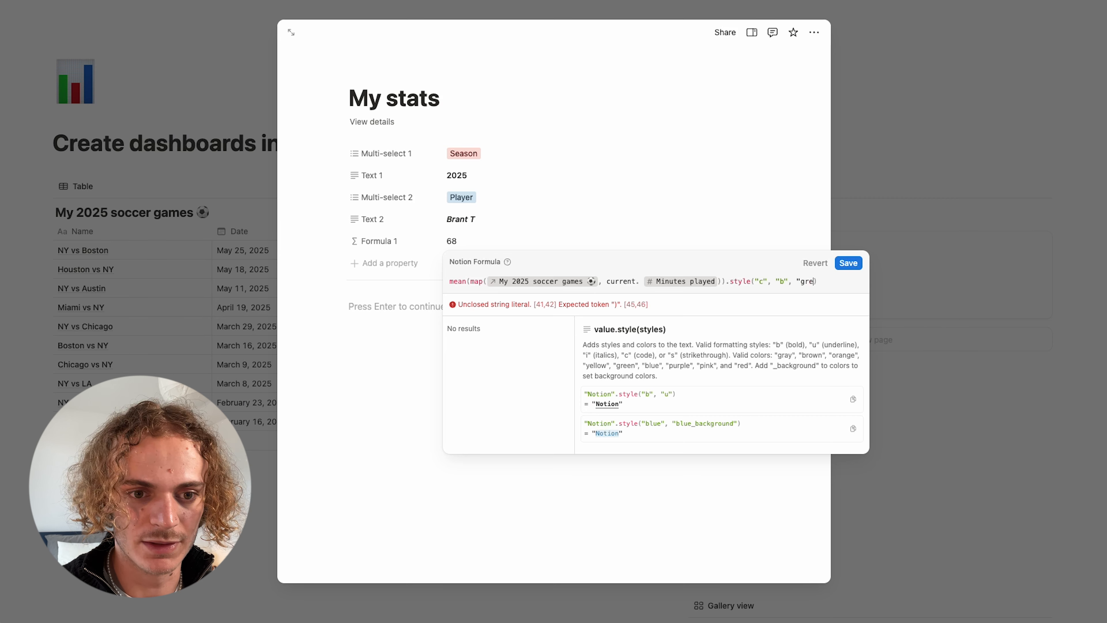
{"action": "type", "text": "\""}
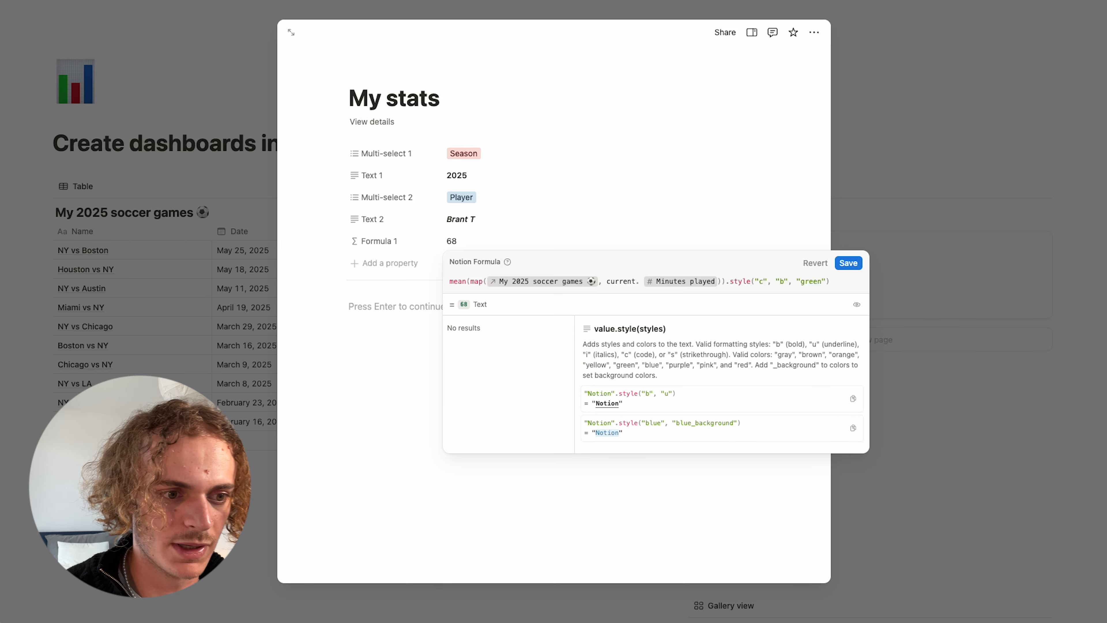
Extend the Formula 1 expression on separate lines with + and the text "minutes played in average per game"
{"action": "left_click", "coordinate": [830, 279]}
{"action": "key", "text": "shift+Return"}
{"action": "key", "text": "shift+Return"}
{"action": "type", "text": "+"}
{"action": "key", "text": "shift+Return"}
{"action": "key", "text": "shift+Return"}
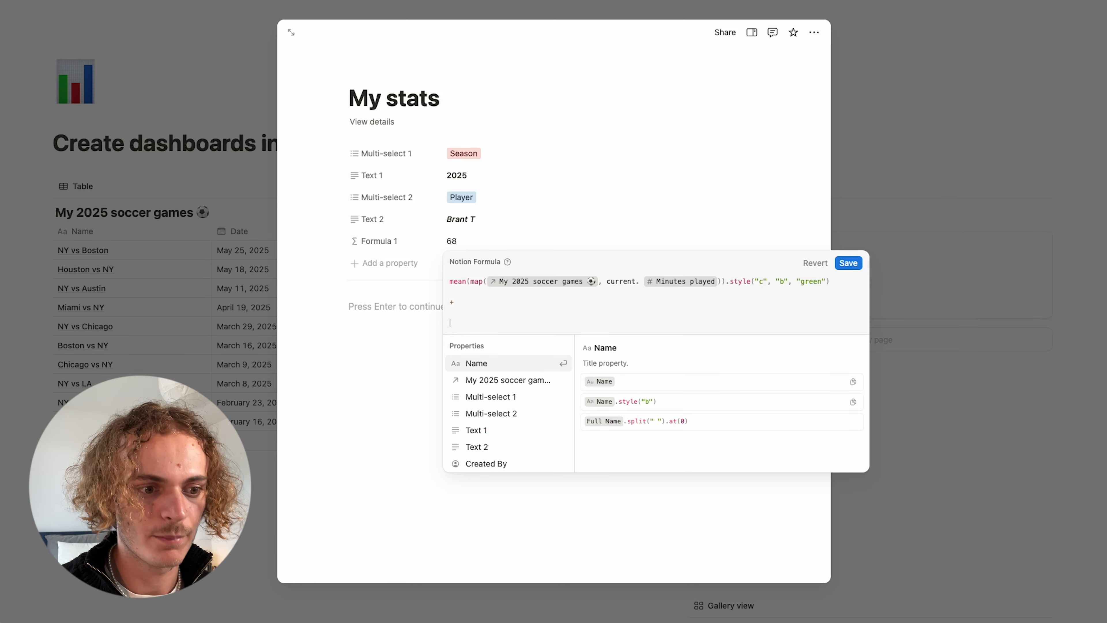
{"action": "type", "text": "\""}
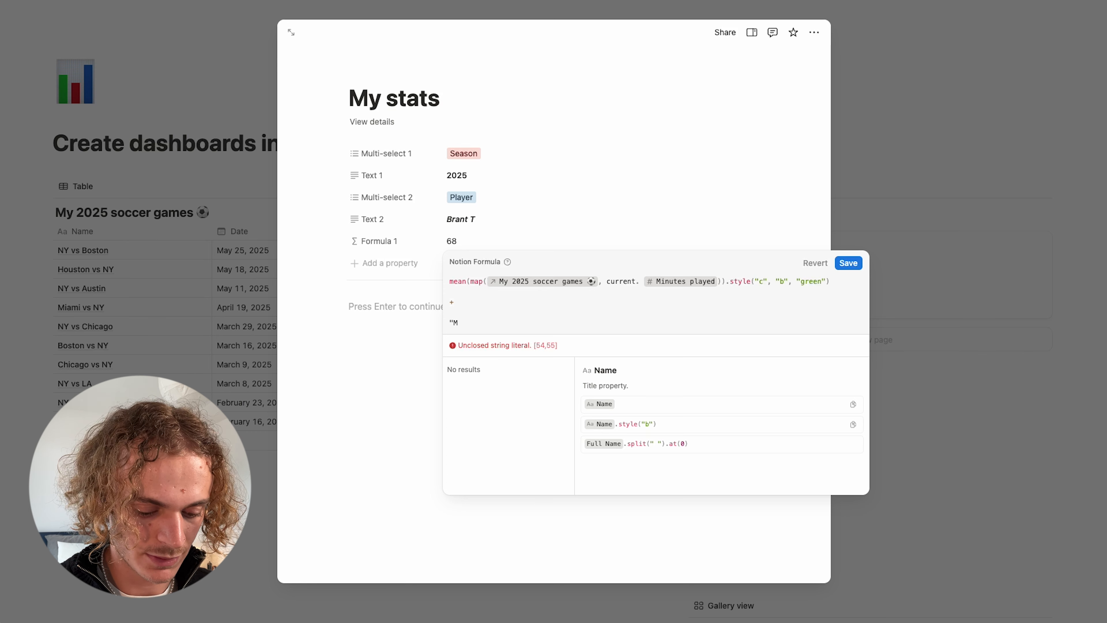
{"action": "type", "text": "minte"}
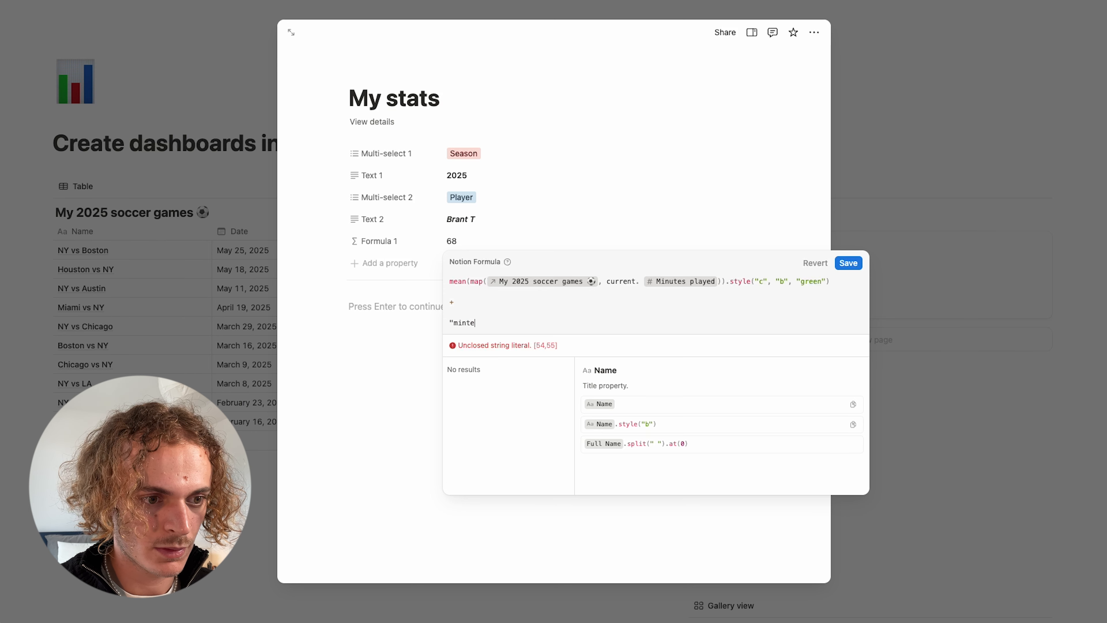
{"action": "key", "text": "BackSpace"}
{"action": "key", "text": "BackSpace"}
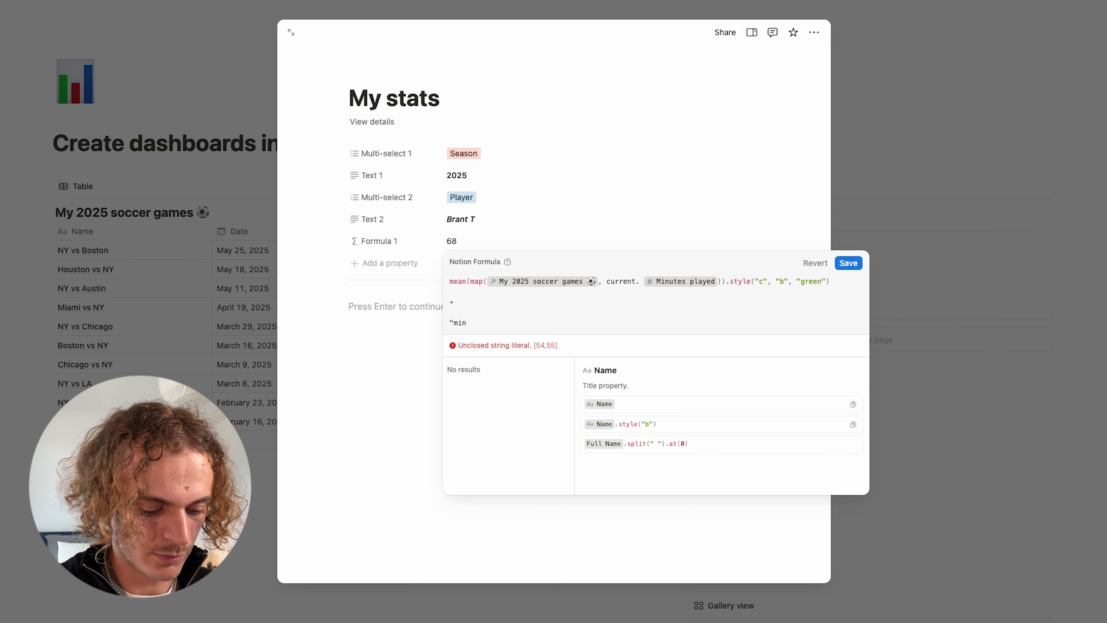
{"action": "type", "text": "utes"}
{"action": "key", "text": "BackSpace"}
{"action": "key", "text": "BackSpace"}
{"action": "key", "text": "BackSpace"}
{"action": "key", "text": "BackSpace"}
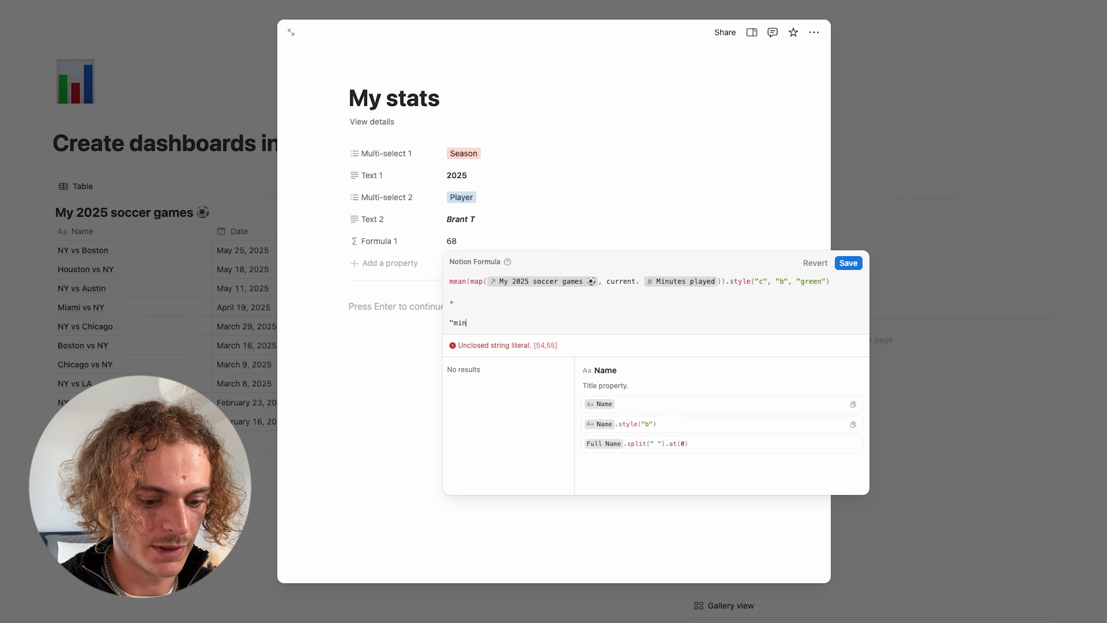
{"action": "type", "text": "utes play"}
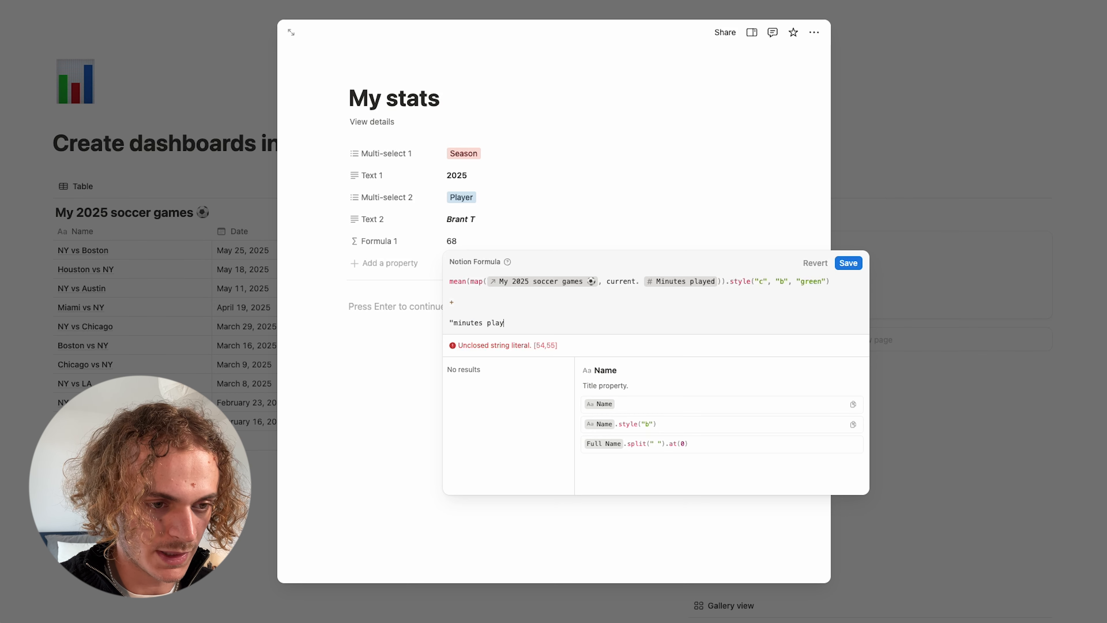
{"action": "type", "text": "ed in ave"}
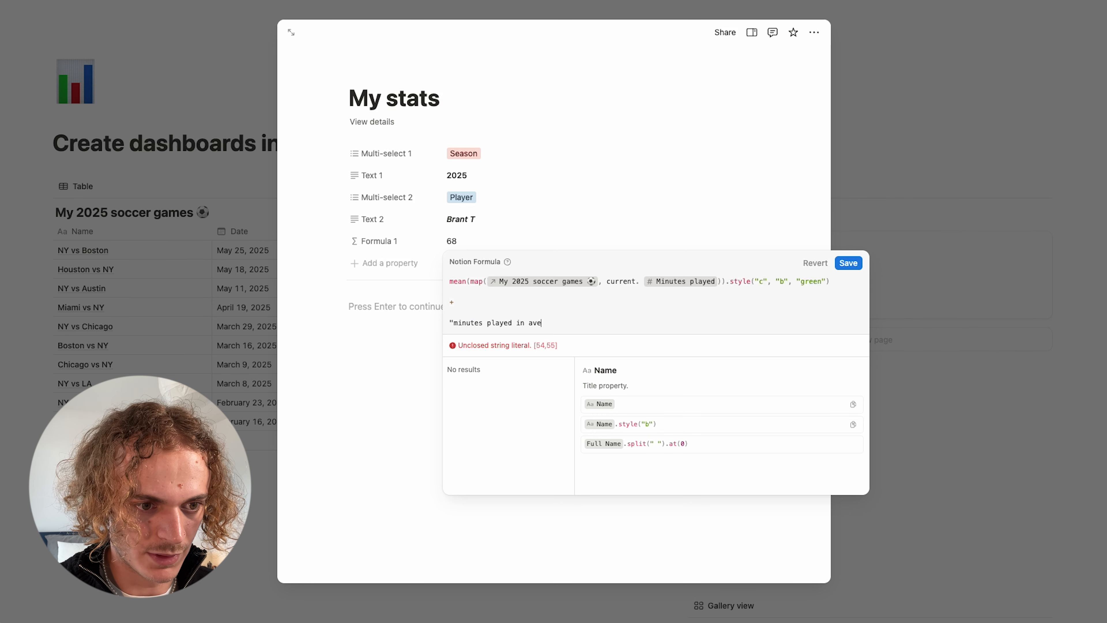
{"action": "type", "text": "rage per game"}
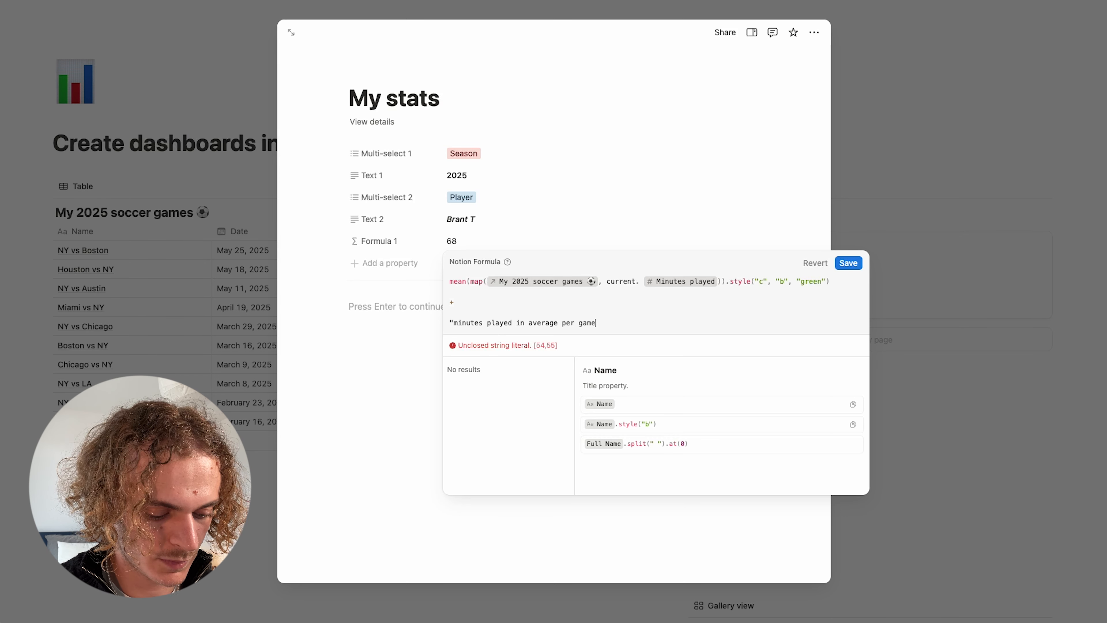
{"action": "type", "text": "\""}
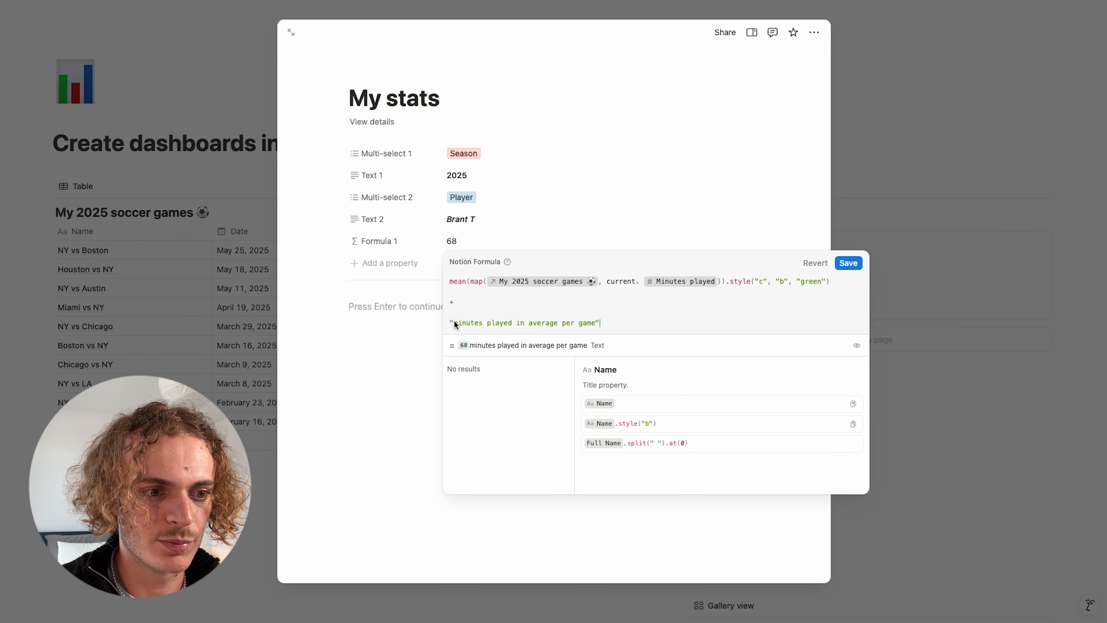
Add a leading space to the " minutes played in average per game" text, followed by another + and two line breaks
{"action": "left_click", "coordinate": [625, 323]}
{"action": "type", "text": "+"}
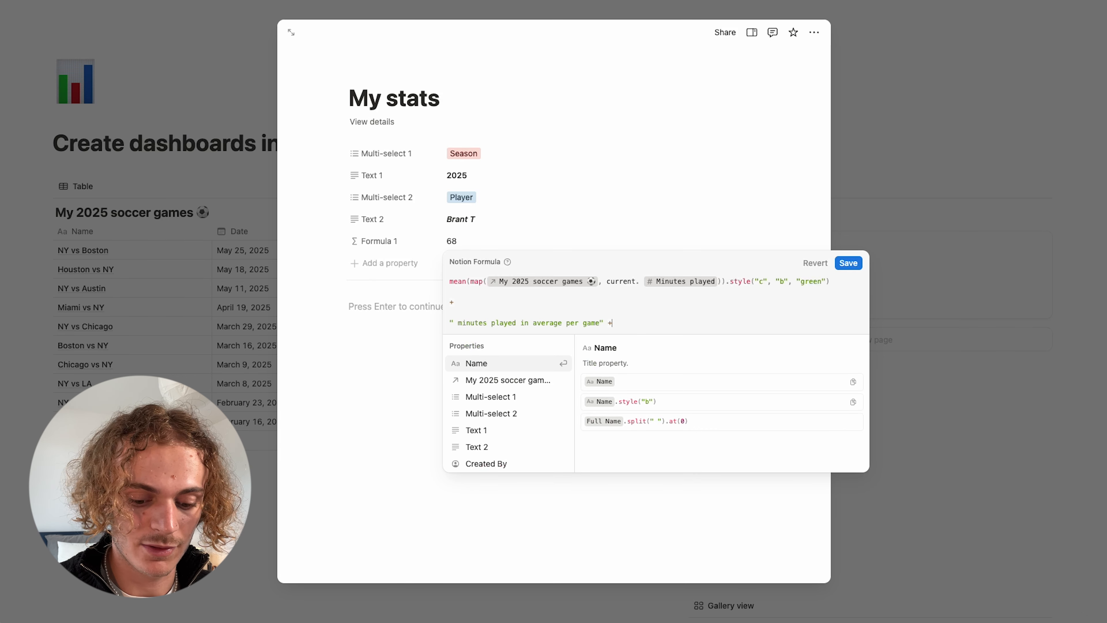
{"action": "key", "text": "Return"}
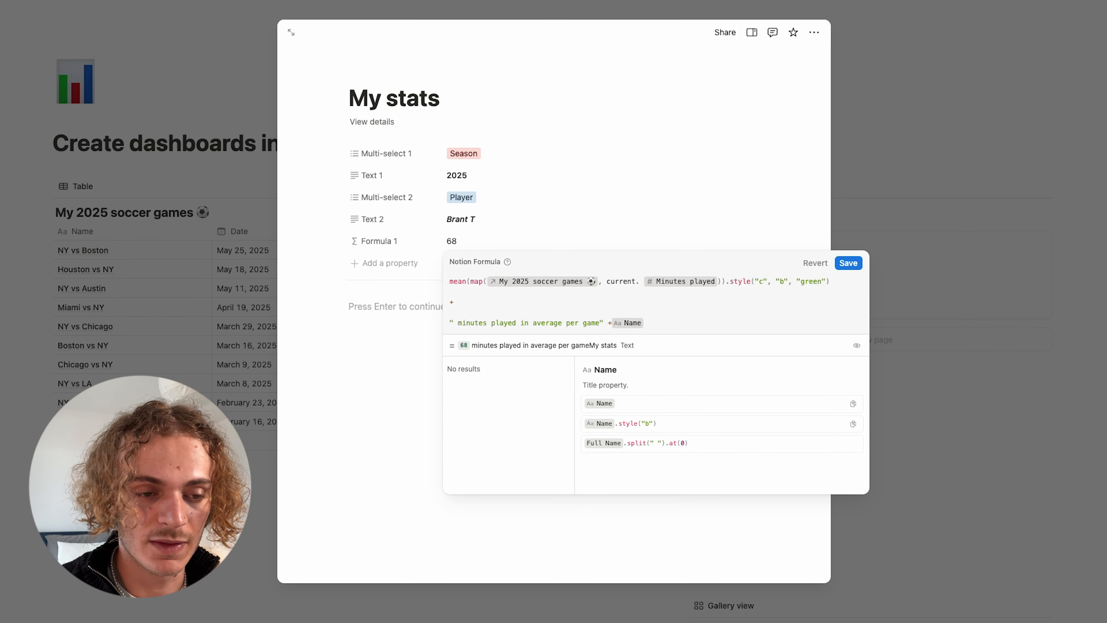
{"action": "key", "text": "BackSpace"}
{"action": "key", "text": "shift+Return"}
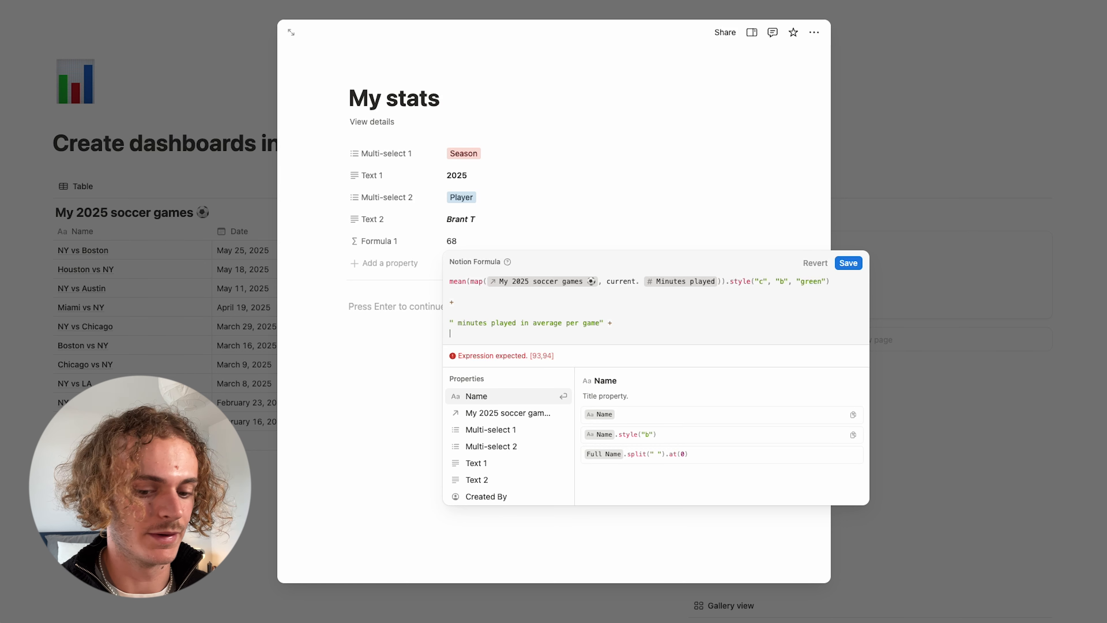
{"action": "key", "text": "shift+Return"}
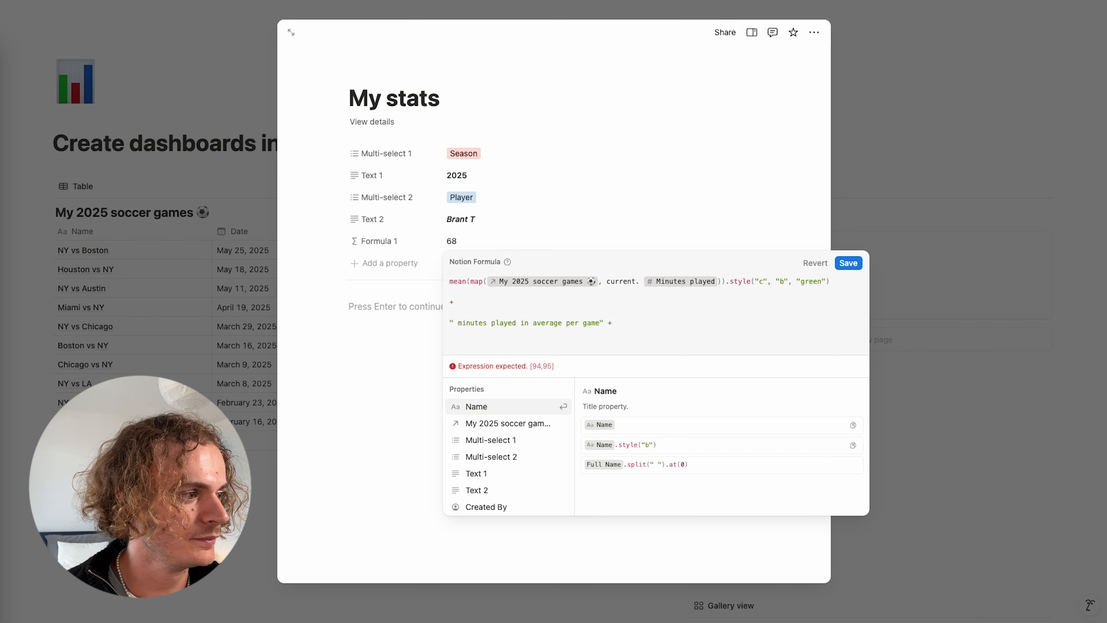
Copy the second lets() block with the trend arrows from the reference window's formula and paste it at the end of the Formula 1 expression
{"action": "left_click_drag", "start_coordinate": [2, 69], "coordinate": [326, 23]}
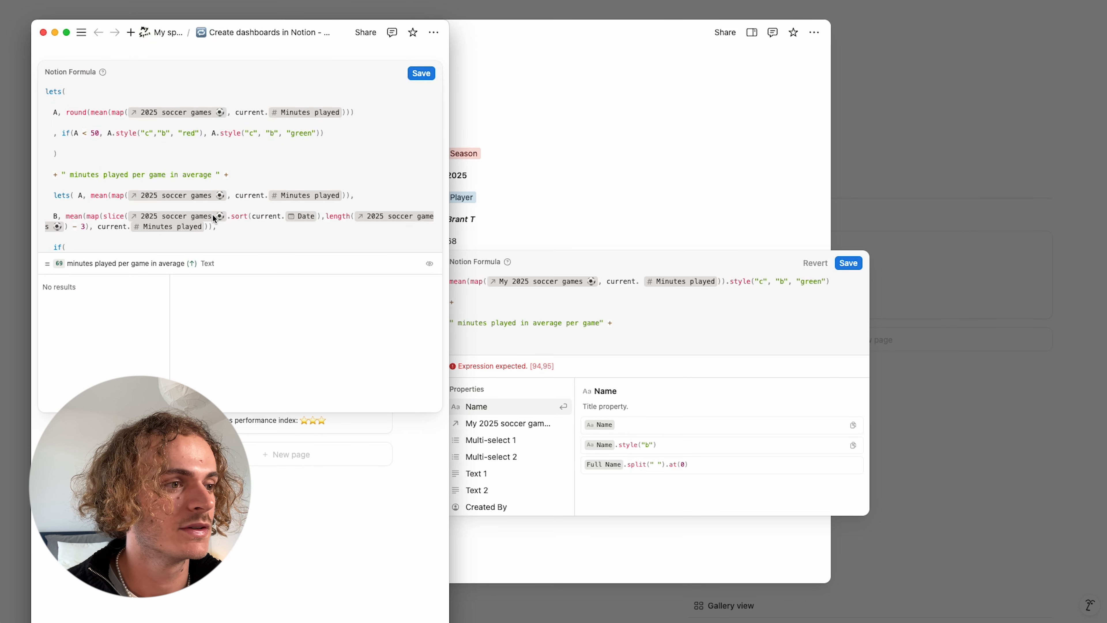
{"action": "scroll", "coordinate": [214, 218], "scroll_direction": "down", "scroll_amount": 3}
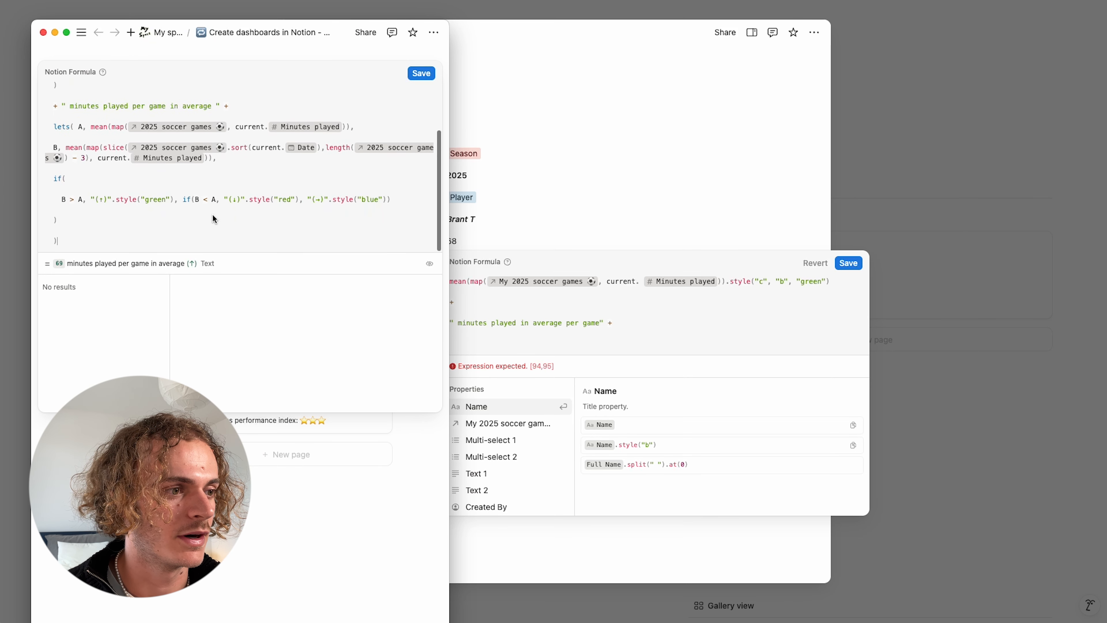
{"action": "scroll", "coordinate": [212, 215], "scroll_direction": "up", "scroll_amount": 1}
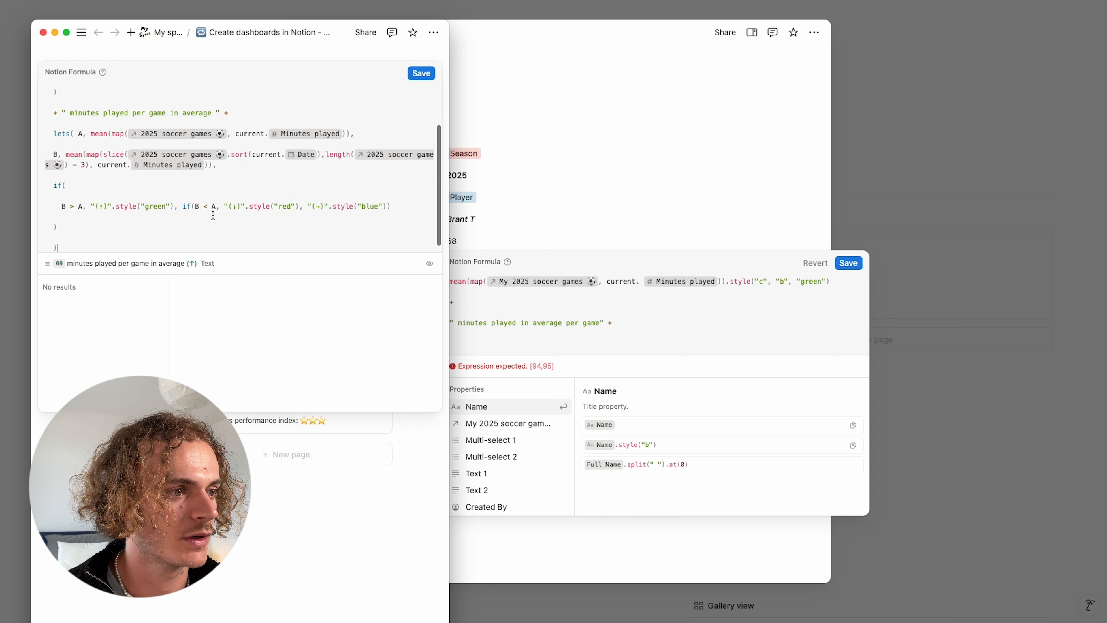
{"action": "scroll", "coordinate": [213, 216], "scroll_direction": "down", "scroll_amount": 1}
{"action": "mouse_move", "coordinate": [44, 112]}
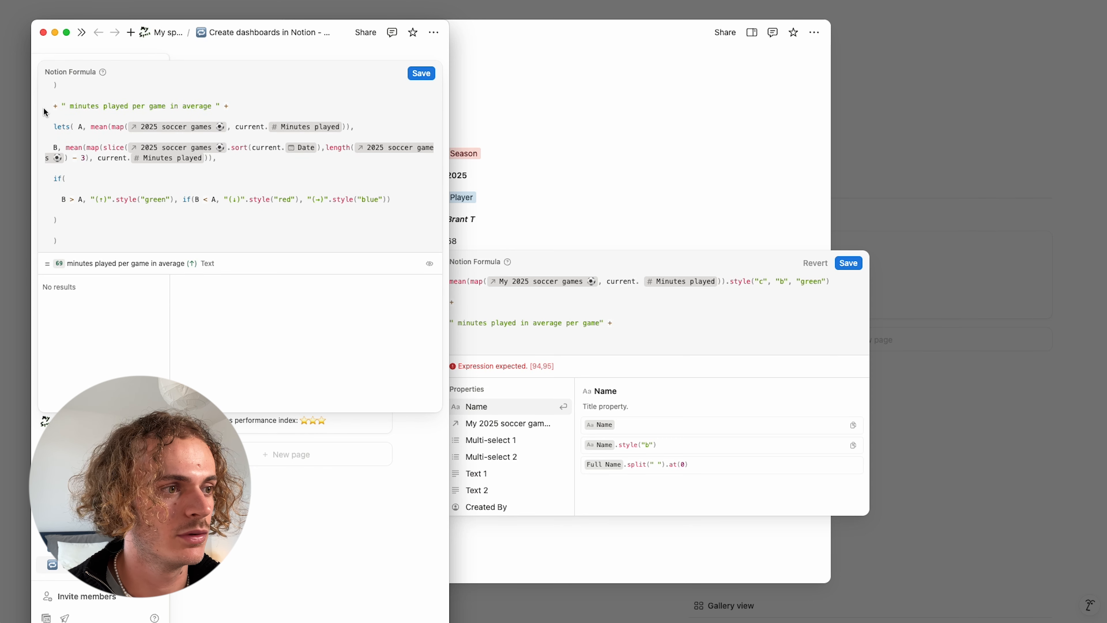
{"action": "left_click", "coordinate": [54, 127]}
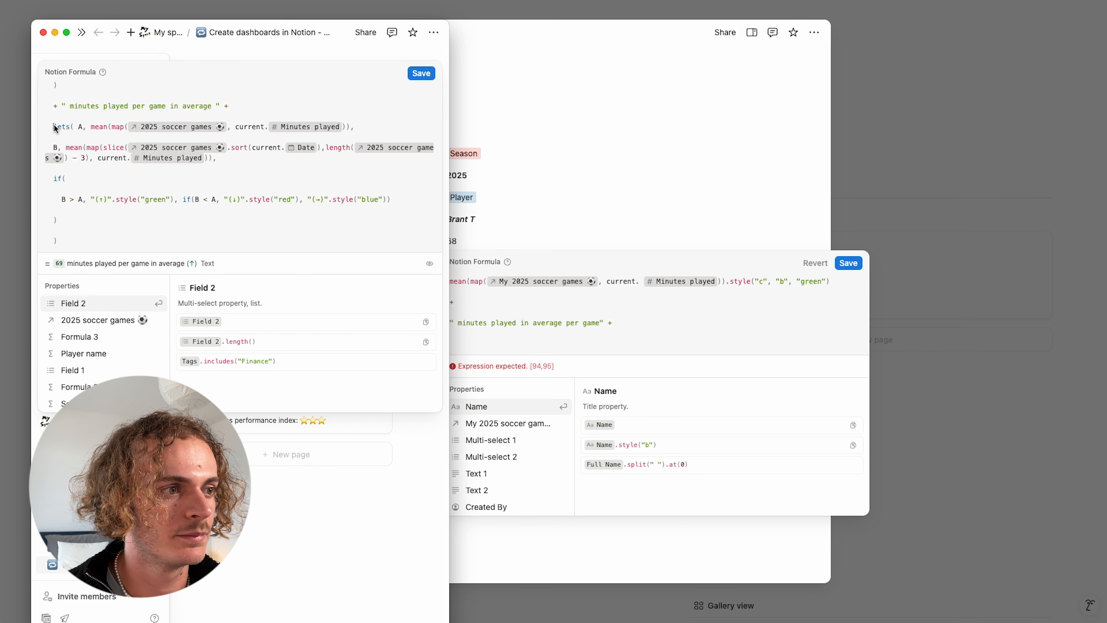
{"action": "left_click_drag", "start_coordinate": [54, 127], "coordinate": [101, 243]}
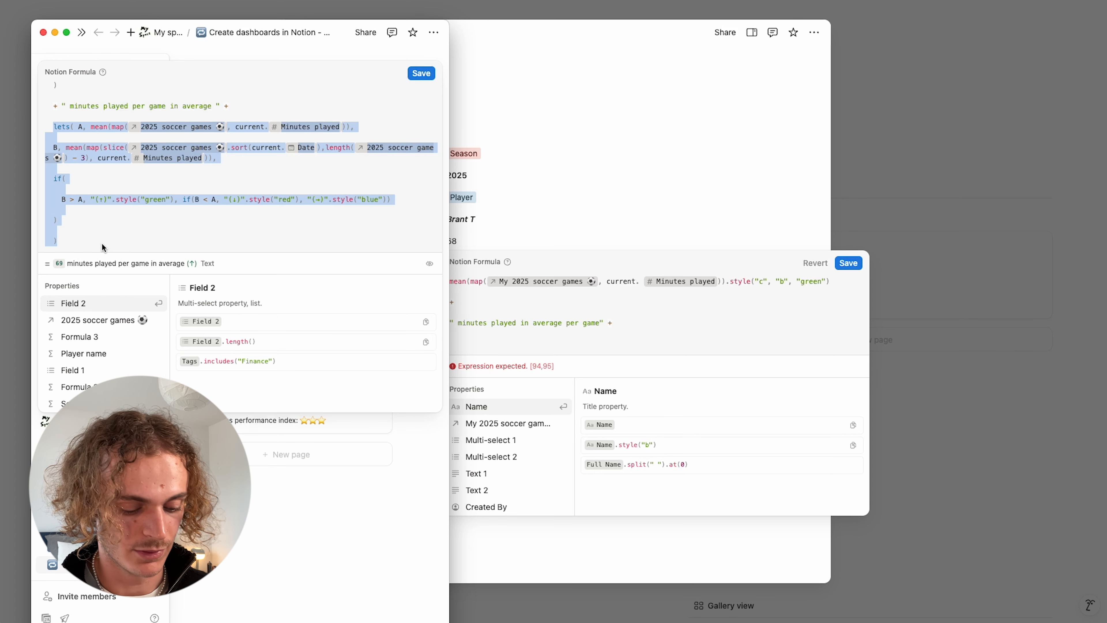
{"action": "left_click", "coordinate": [584, 343]}
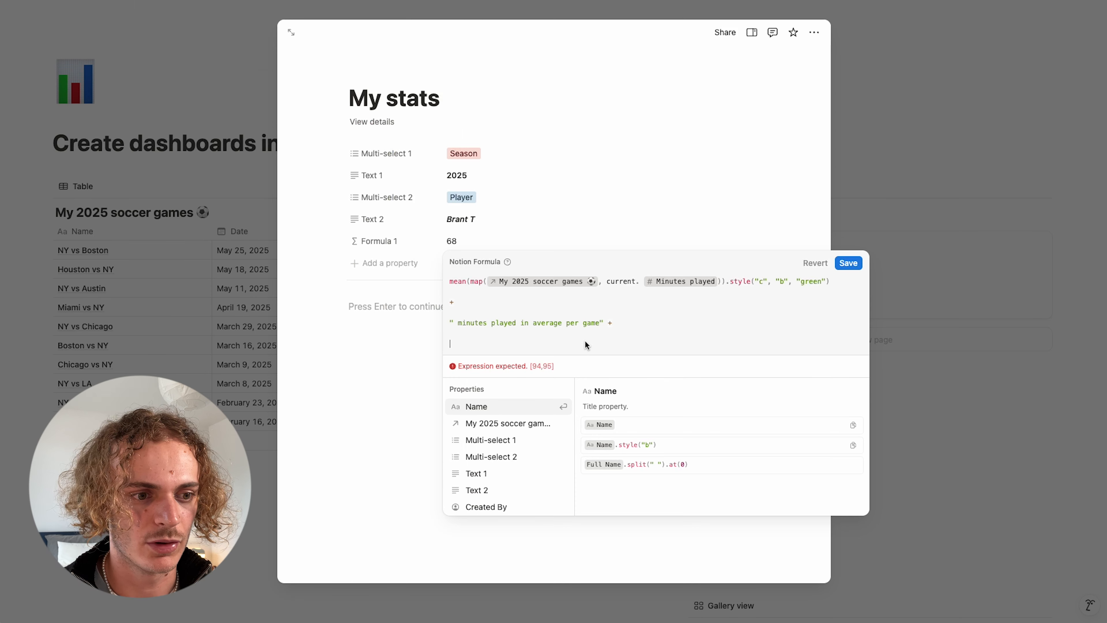
{"action": "type", "text": "lets( A, mean(map(2025 soccer games ⚽, current.Minutes played)),   B, mean(map(slice(2025 soccer games ⚽.sort(current.Date),length(2025 soccer games ⚽) - 3), current.Minutes played)),   if(    B > A, \"(↑)\".style(\"green\"), if(B < A, \"(↓)\".style(\"red\"), \"(→)\".style(\"blue\"))   )   )"}
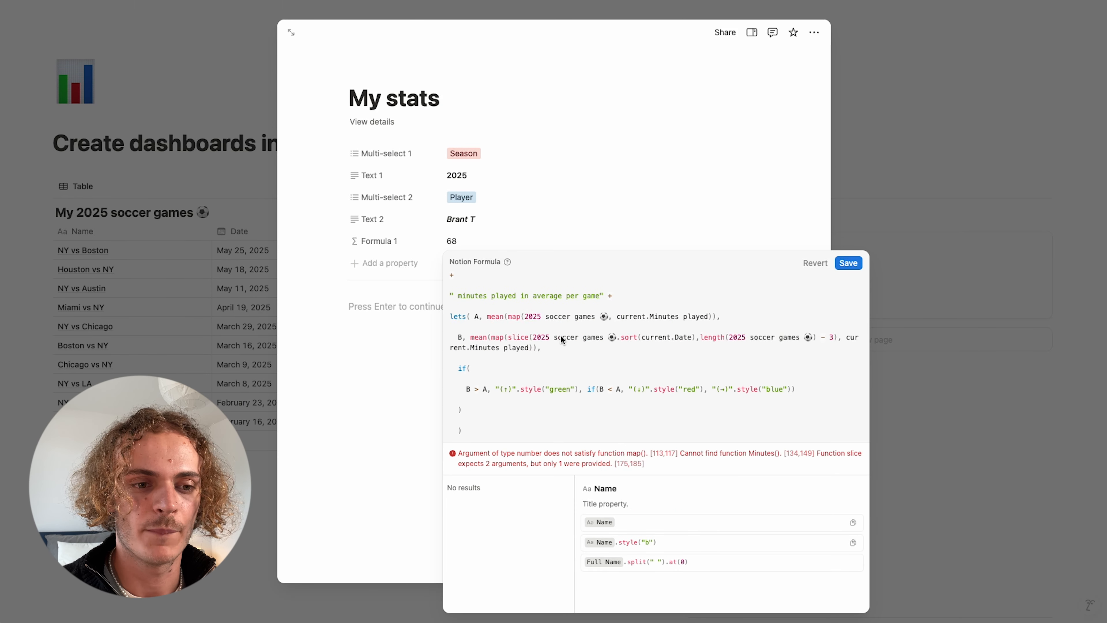
Replace the plain text 2025 soccer games in variable A with the My 2025 soccer games relation property
{"action": "left_click", "coordinate": [607, 318]}
{"action": "key", "text": "BackSpace"}
{"action": "key", "text": "BackSpace"}
{"action": "key", "text": "BackSpace"}
{"action": "key", "text": "BackSpace"}
{"action": "key", "text": "BackSpace"}
{"action": "key", "text": "BackSpace"}
{"action": "key", "text": "BackSpace"}
{"action": "key", "text": "BackSpace"}
{"action": "key", "text": "BackSpace"}
{"action": "key", "text": "BackSpace"}
{"action": "key", "text": "BackSpace"}
{"action": "key", "text": "BackSpace"}
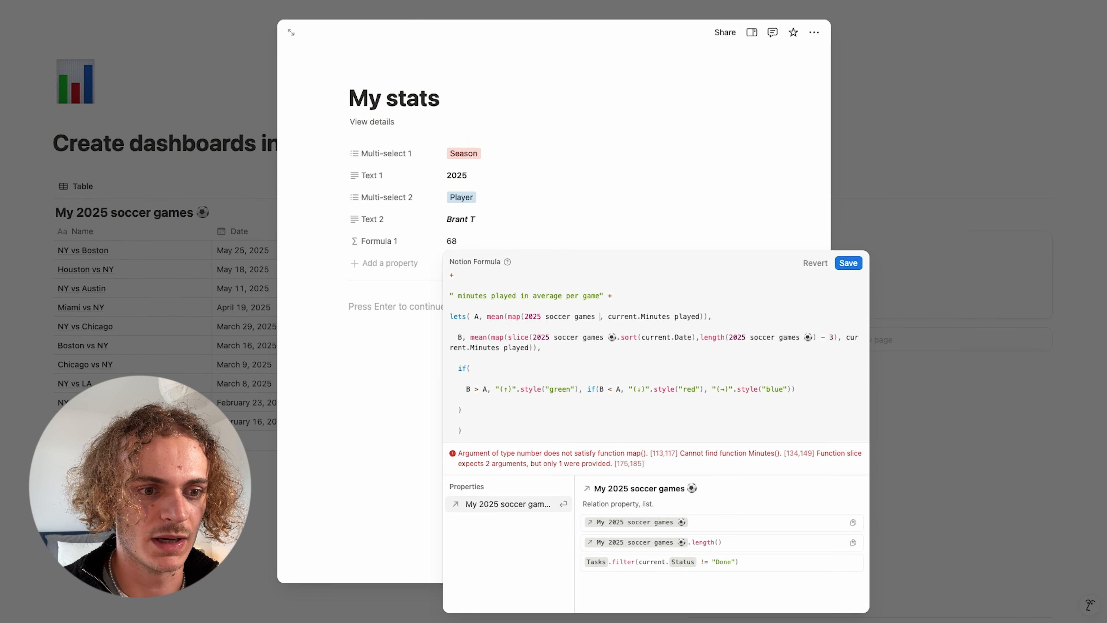
{"action": "key", "text": "BackSpace"}
{"action": "key", "text": "BackSpace"}
{"action": "key", "text": "BackSpace"}
{"action": "key", "text": "BackSpace"}
{"action": "key", "text": "BackSpace"}
{"action": "key", "text": "BackSpace"}
{"action": "key", "text": "BackSpace"}
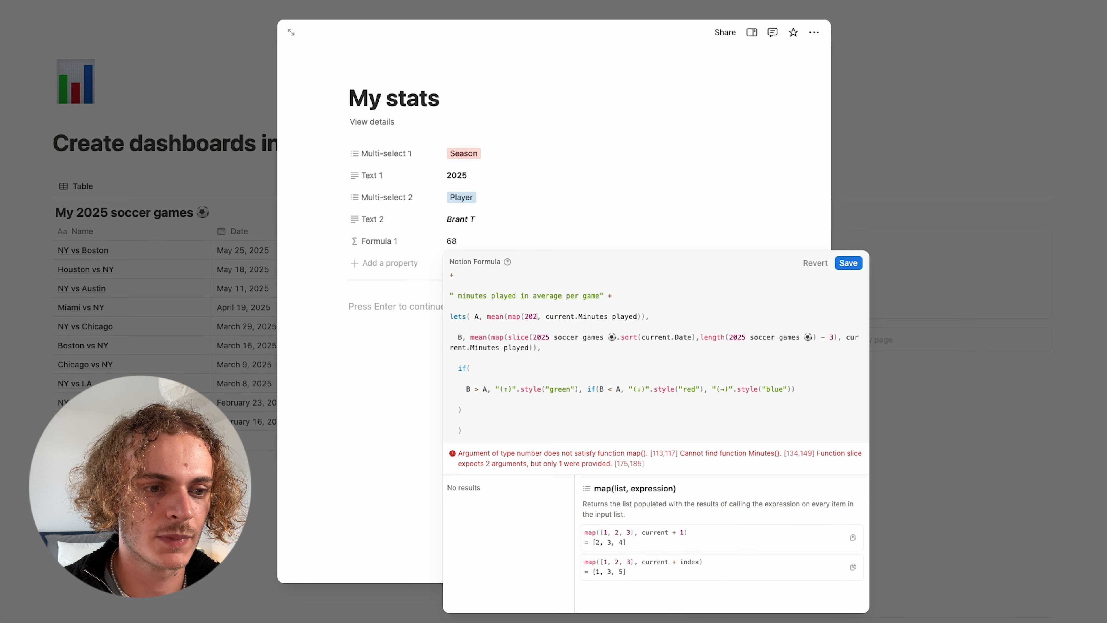
{"action": "left_click", "coordinate": [509, 521]}
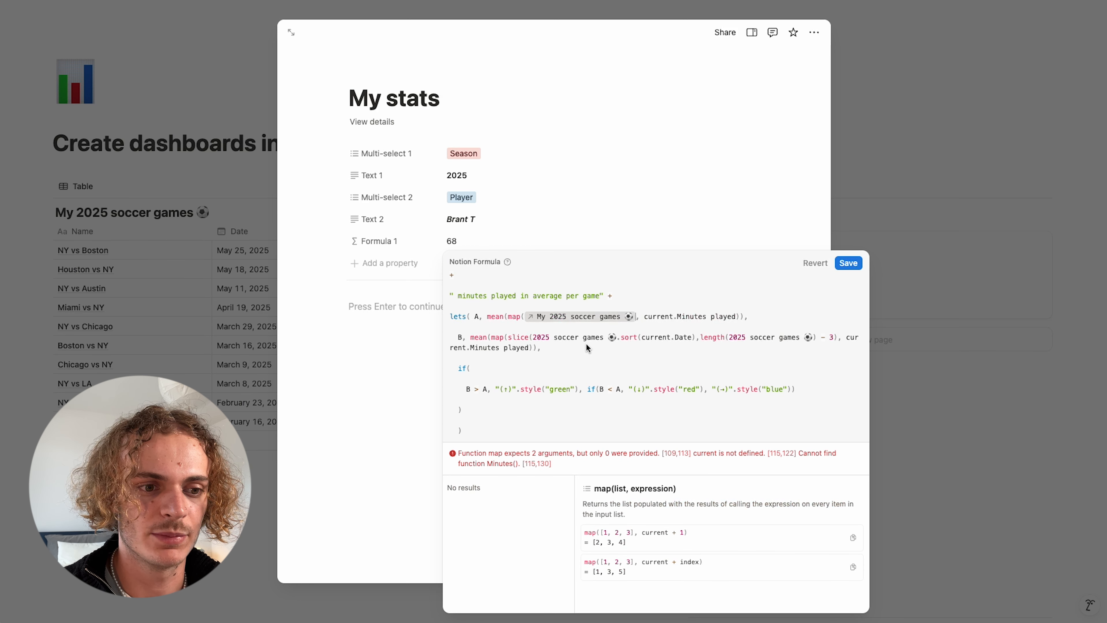
Replace the plain text after current. in variable A with the Minutes played property
{"action": "left_click", "coordinate": [736, 317]}
{"action": "key", "text": "BackSpace"}
{"action": "key", "text": "BackSpace"}
{"action": "key", "text": "BackSpace"}
{"action": "key", "text": "BackSpace"}
{"action": "key", "text": "BackSpace"}
{"action": "key", "text": "BackSpace"}
{"action": "key", "text": "BackSpace"}
{"action": "key", "text": "BackSpace"}
{"action": "key", "text": "BackSpace"}
{"action": "key", "text": "BackSpace"}
{"action": "key", "text": "BackSpace"}
{"action": "key", "text": "BackSpace"}
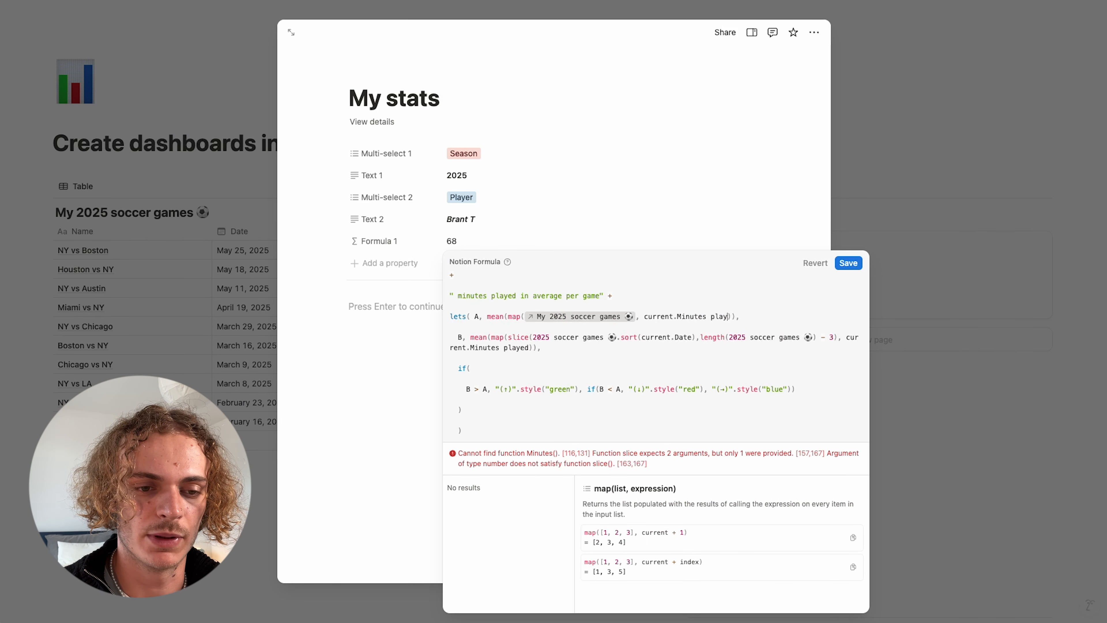
{"action": "key", "text": "BackSpace"}
{"action": "key", "text": "BackSpace"}
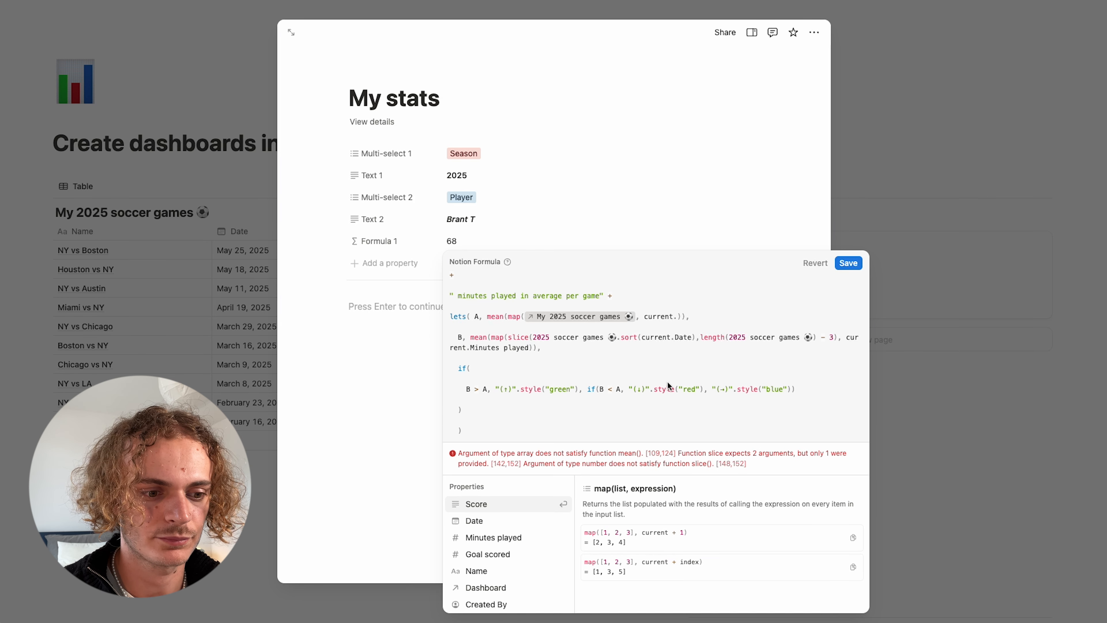
{"action": "left_click", "coordinate": [509, 537]}
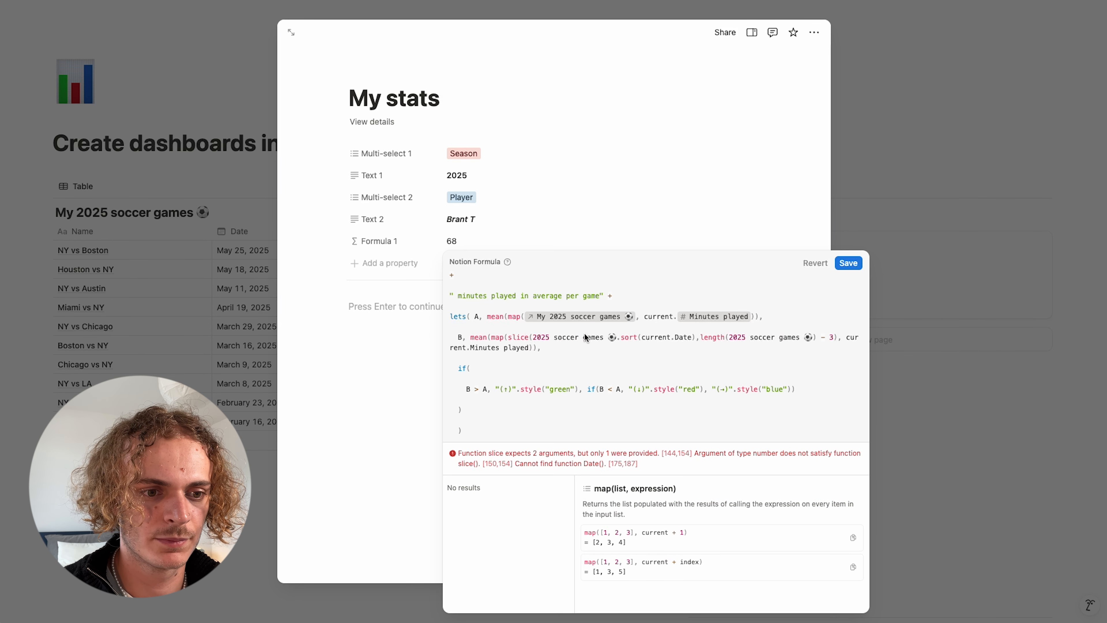
Replace the plain-text relation name inside slice() in variable B with the My 2025 soccer games property
{"action": "left_click", "coordinate": [614, 334]}
{"action": "key", "text": "BackSpace"}
{"action": "key", "text": "BackSpace"}
{"action": "key", "text": "BackSpace"}
{"action": "key", "text": "BackSpace"}
{"action": "key", "text": "BackSpace"}
{"action": "key", "text": "BackSpace"}
{"action": "key", "text": "BackSpace"}
{"action": "key", "text": "BackSpace"}
{"action": "key", "text": "BackSpace"}
{"action": "key", "text": "BackSpace"}
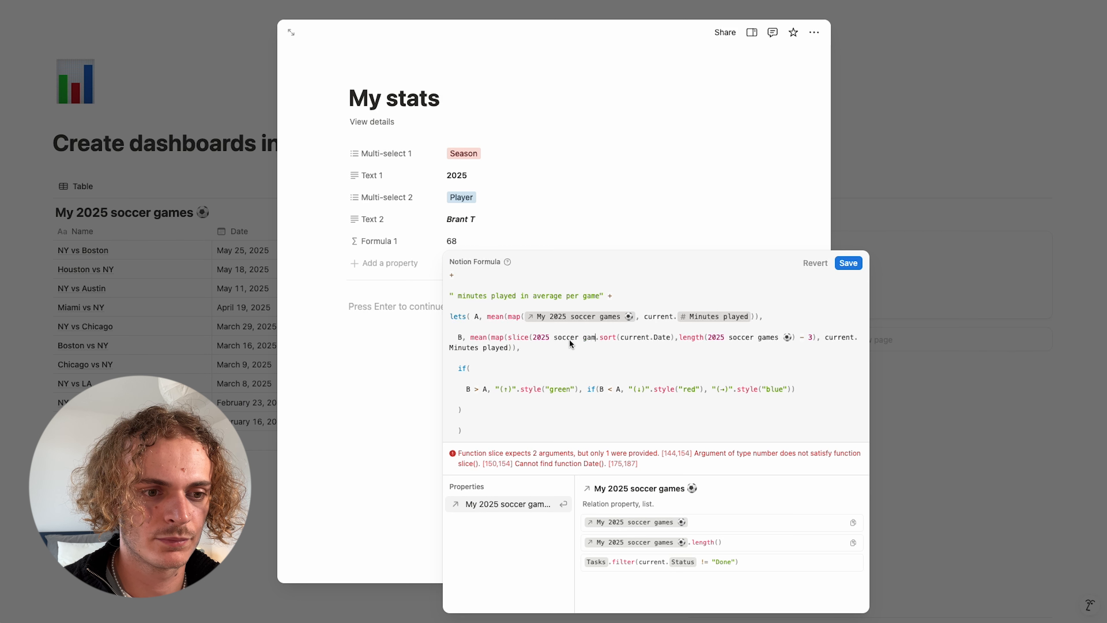
{"action": "key", "text": "BackSpace"}
{"action": "key", "text": "BackSpace"}
{"action": "key", "text": "BackSpace"}
{"action": "key", "text": "BackSpace"}
{"action": "key", "text": "BackSpace"}
{"action": "key", "text": "BackSpace"}
{"action": "key", "text": "BackSpace"}
{"action": "key", "text": "BackSpace"}
{"action": "key", "text": "BackSpace"}
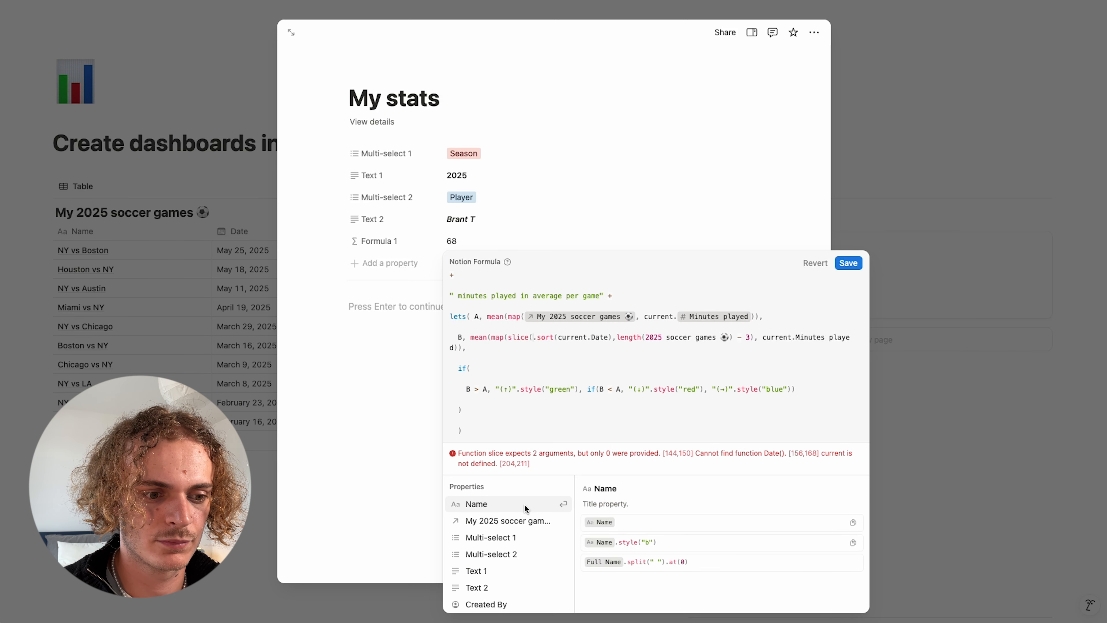
{"action": "left_click", "coordinate": [520, 519]}
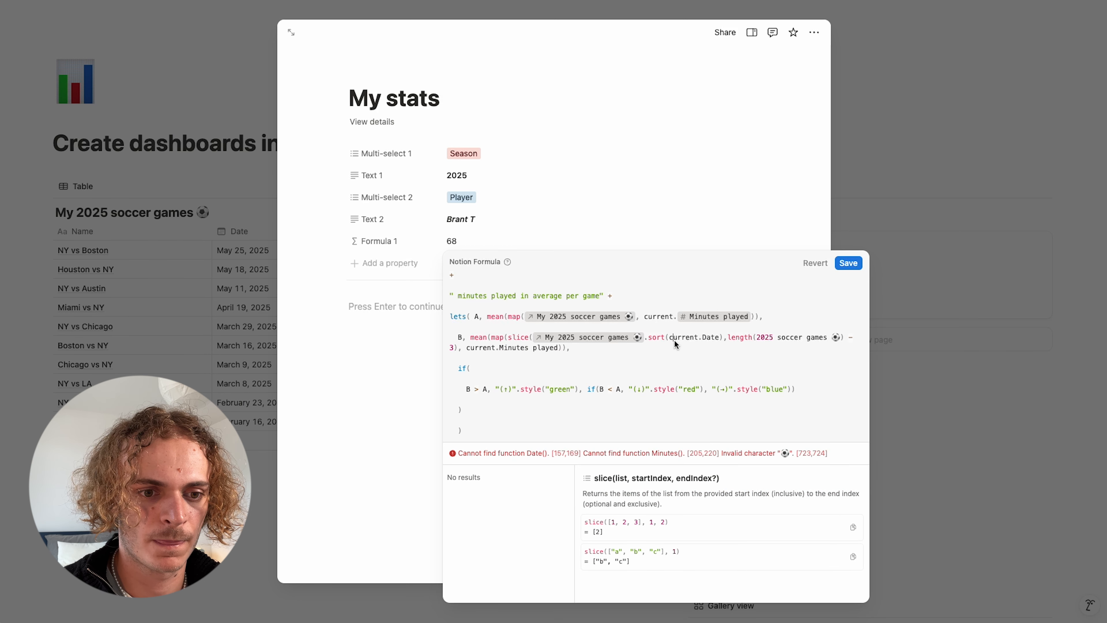
Replace the plain text after current. inside sort() in variable B with the Date property
{"action": "left_click", "coordinate": [717, 336]}
{"action": "key", "text": "BackSpace"}
{"action": "key", "text": "BackSpace"}
{"action": "key", "text": "BackSpace"}
{"action": "key", "text": "BackSpace"}
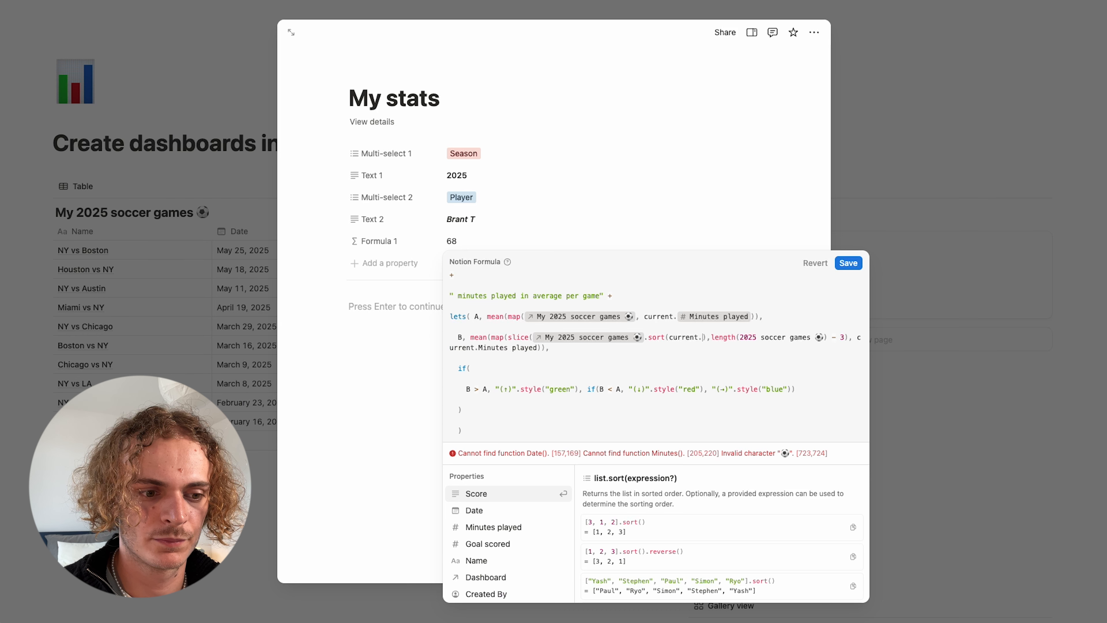
{"action": "left_click", "coordinate": [496, 511]}
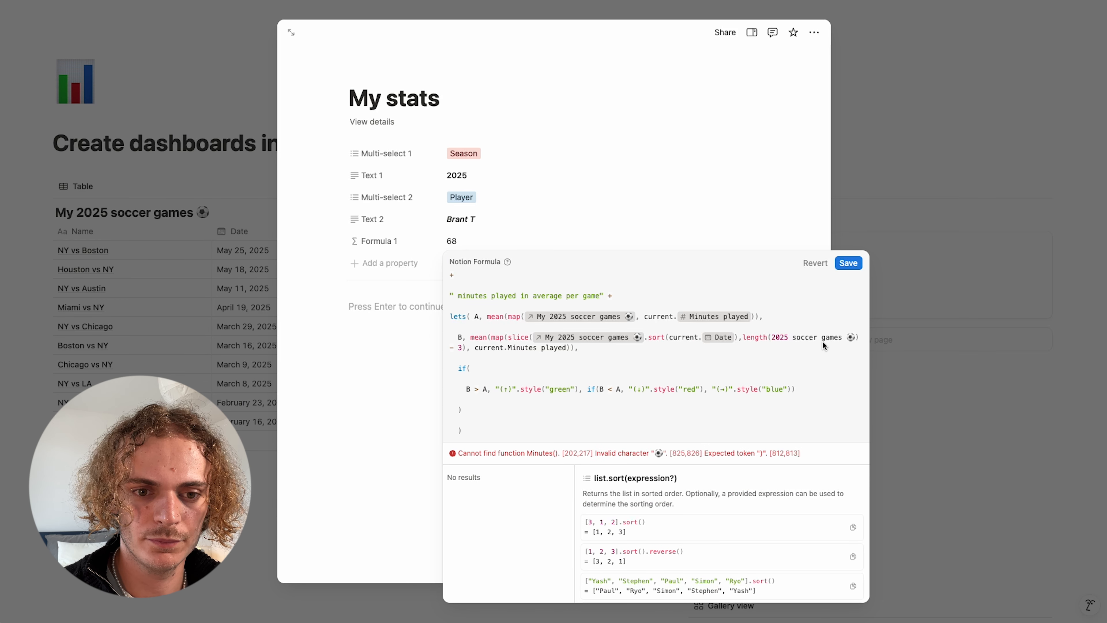
Replace the plain-text relation name inside length() in variable B with the My 2025 soccer games property
{"action": "left_click", "coordinate": [853, 339]}
{"action": "key", "text": "BackSpace"}
{"action": "key", "text": "BackSpace"}
{"action": "key", "text": "BackSpace"}
{"action": "key", "text": "BackSpace"}
{"action": "key", "text": "BackSpace"}
{"action": "key", "text": "BackSpace"}
{"action": "key", "text": "BackSpace"}
{"action": "key", "text": "BackSpace"}
{"action": "key", "text": "BackSpace"}
{"action": "key", "text": "BackSpace"}
{"action": "key", "text": "BackSpace"}
{"action": "key", "text": "BackSpace"}
{"action": "key", "text": "BackSpace"}
{"action": "key", "text": "BackSpace"}
{"action": "key", "text": "BackSpace"}
{"action": "key", "text": "BackSpace"}
{"action": "key", "text": "BackSpace"}
{"action": "key", "text": "BackSpace"}
{"action": "key", "text": "BackSpace"}
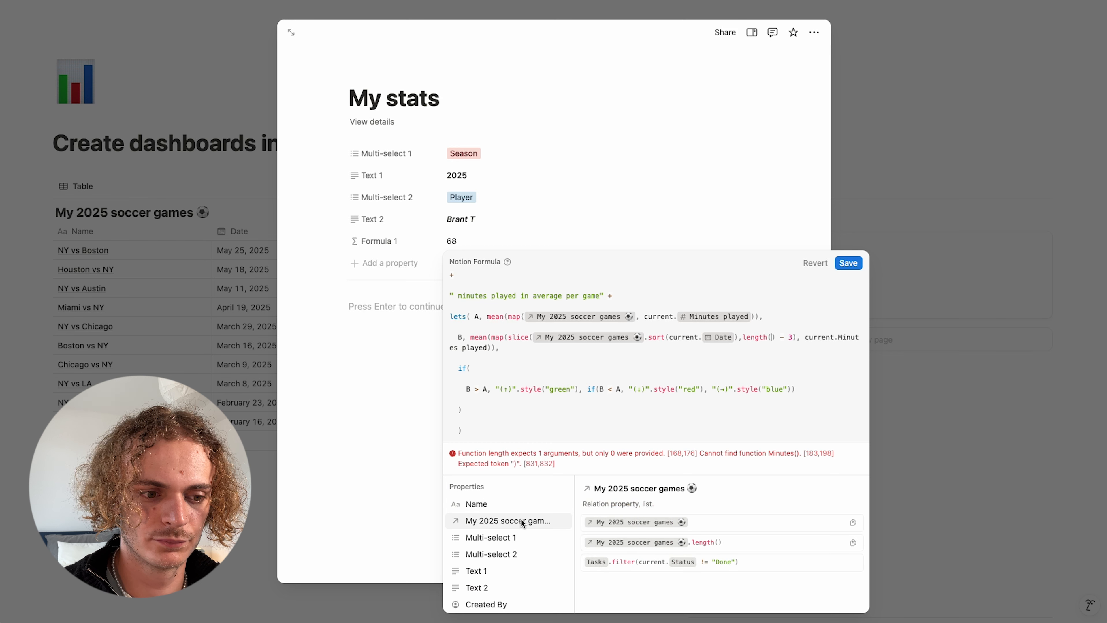
{"action": "left_click", "coordinate": [521, 518]}
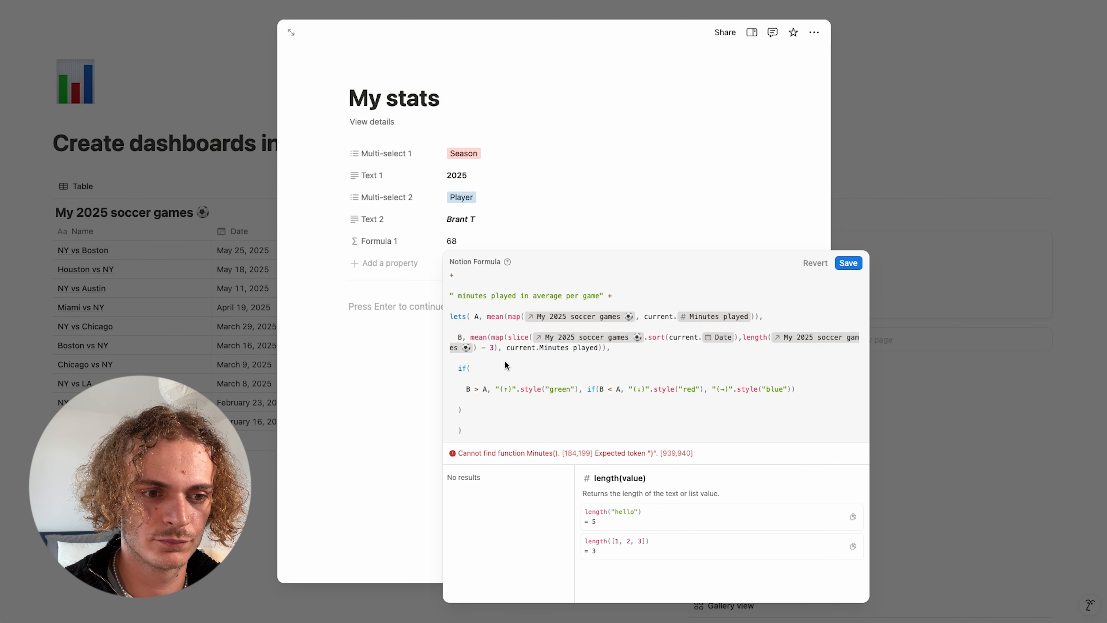
Replace the plain text after the last current. in variable B with the Minutes played property
{"action": "key", "text": "BackSpace"}
{"action": "key", "text": "BackSpace"}
{"action": "key", "text": "BackSpace"}
{"action": "key", "text": "BackSpace"}
{"action": "key", "text": "BackSpace"}
{"action": "key", "text": "BackSpace"}
{"action": "key", "text": "BackSpace"}
{"action": "key", "text": "BackSpace"}
{"action": "key", "text": "BackSpace"}
{"action": "key", "text": "BackSpace"}
{"action": "key", "text": "BackSpace"}
{"action": "key", "text": "BackSpace"}
{"action": "key", "text": "BackSpace"}
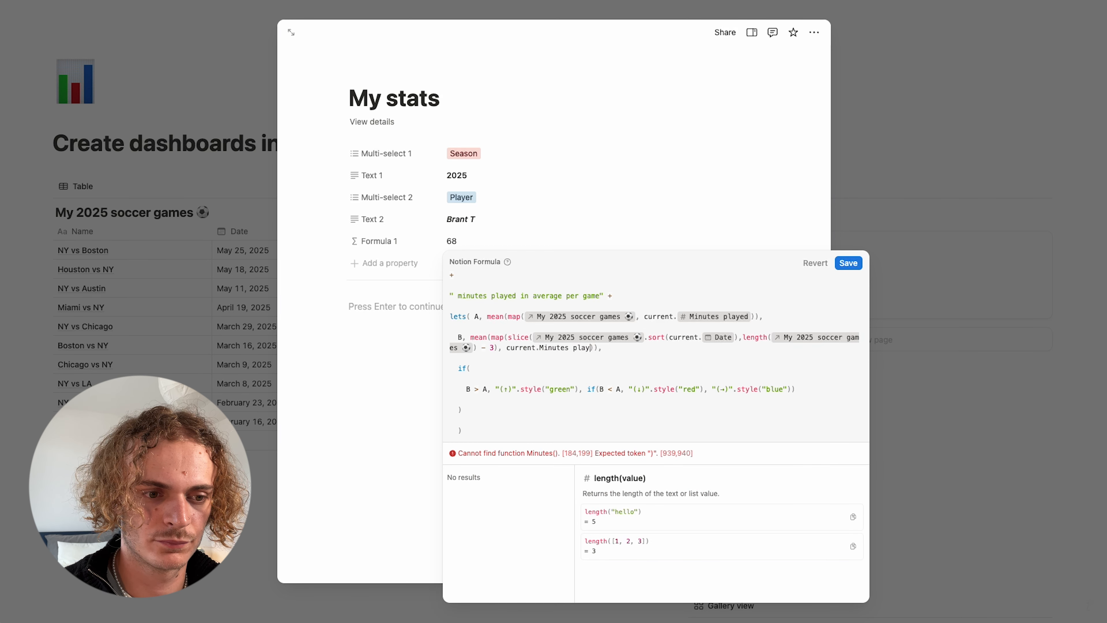
{"action": "key", "text": "BackSpace"}
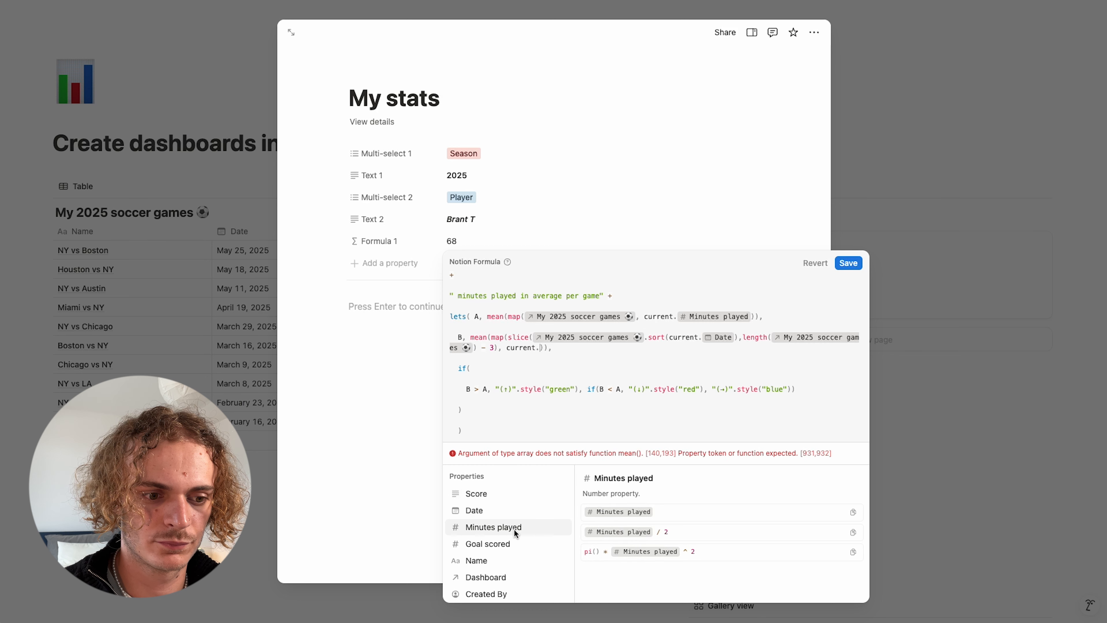
{"action": "left_click", "coordinate": [513, 527]}
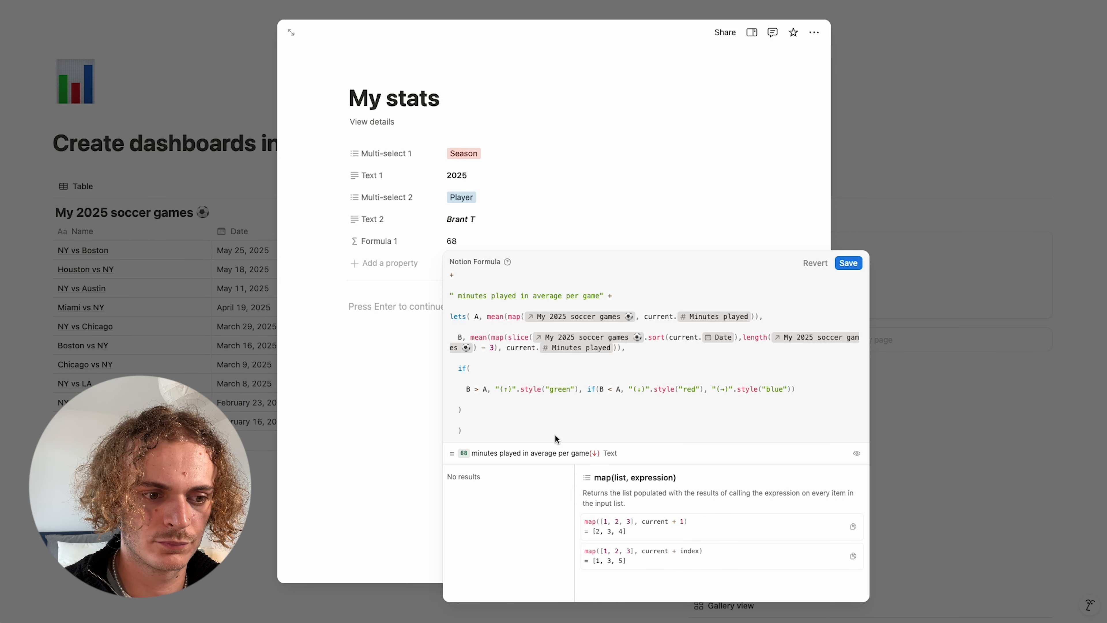
Add a trailing space to the text "minutes played in average per game" and save Formula 1
{"action": "scroll", "coordinate": [551, 438], "scroll_direction": "up", "scroll_amount": 2}
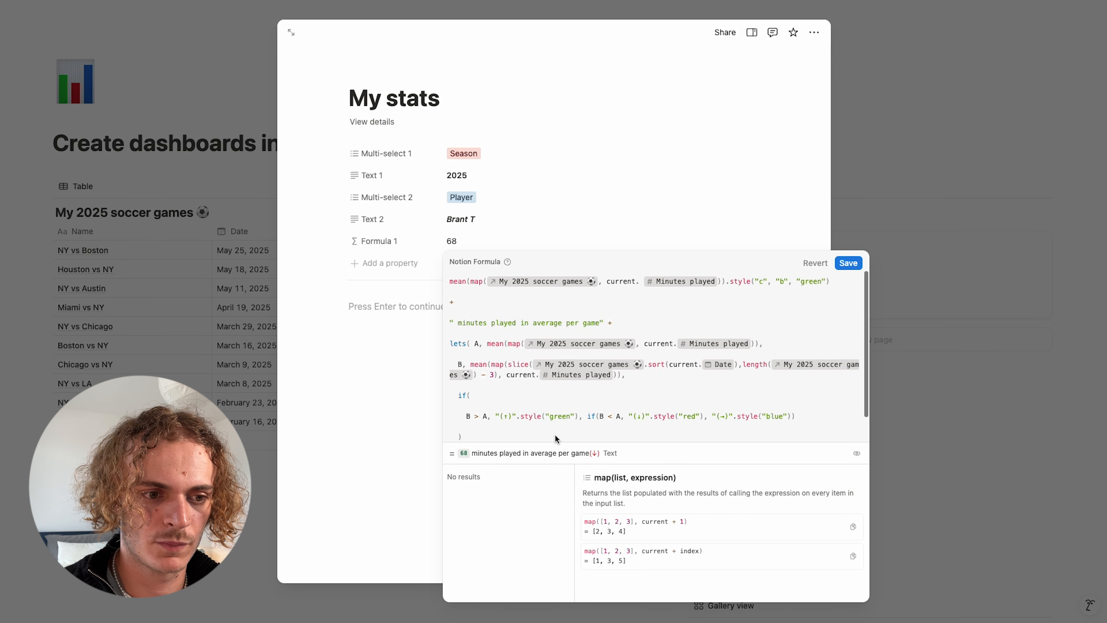
{"action": "left_click", "coordinate": [599, 323]}
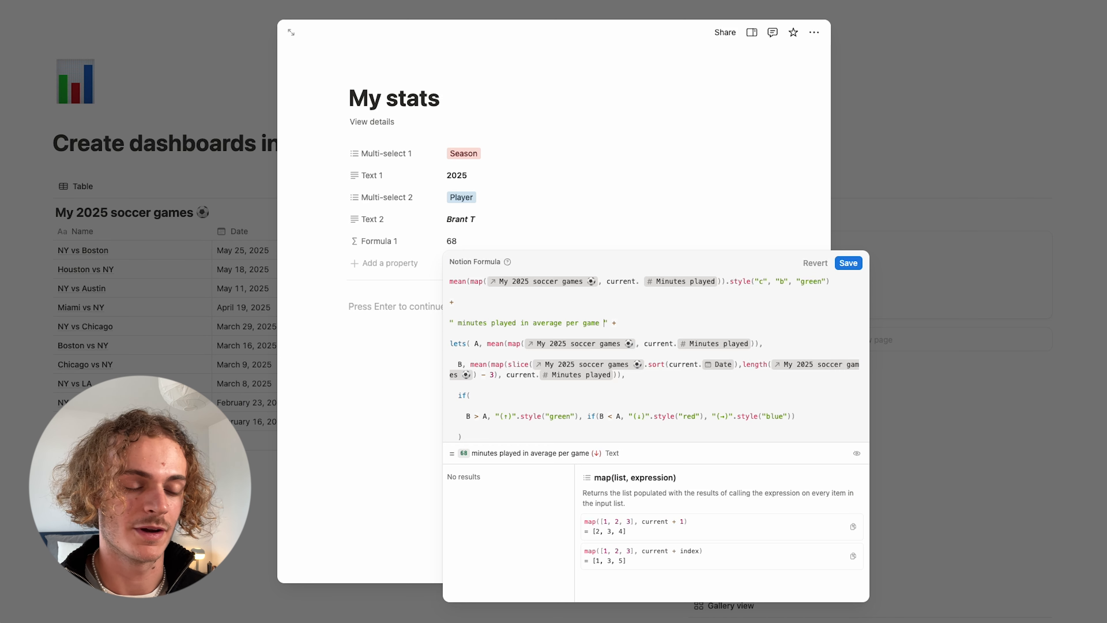
{"action": "left_click", "coordinate": [846, 261]}
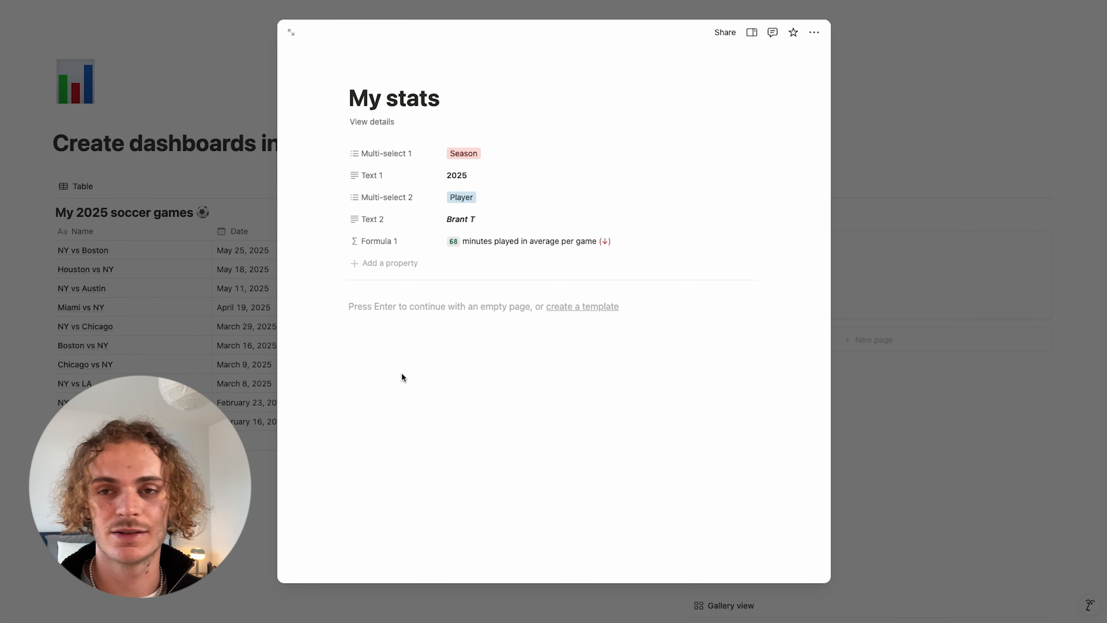
{"action": "left_click", "coordinate": [263, 620]}
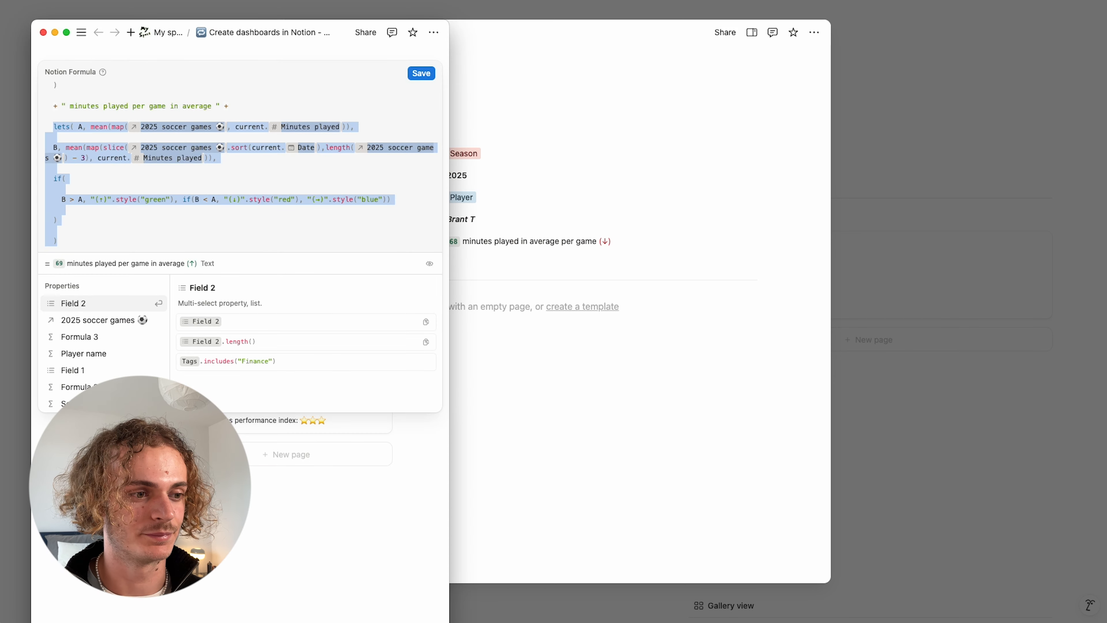
{"action": "left_click", "coordinate": [330, 29]}
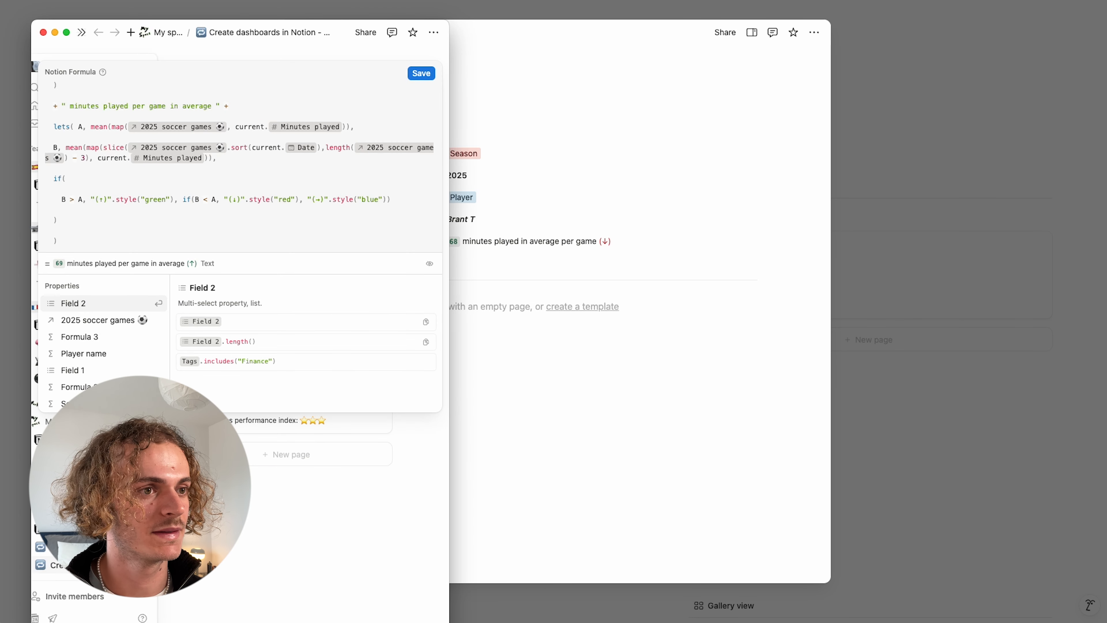
{"action": "left_click_drag", "start_coordinate": [338, 24], "coordinate": [0, 30]}
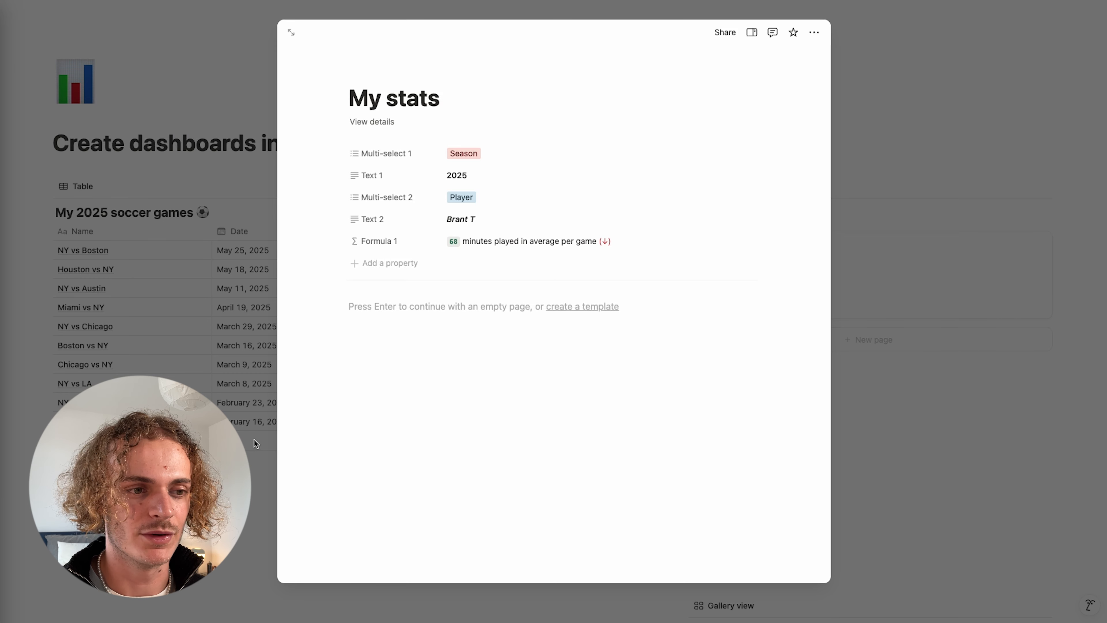
Add a formula property named Formula 2 to the My stats card and open its formula for editing
{"action": "left_click", "coordinate": [362, 257]}
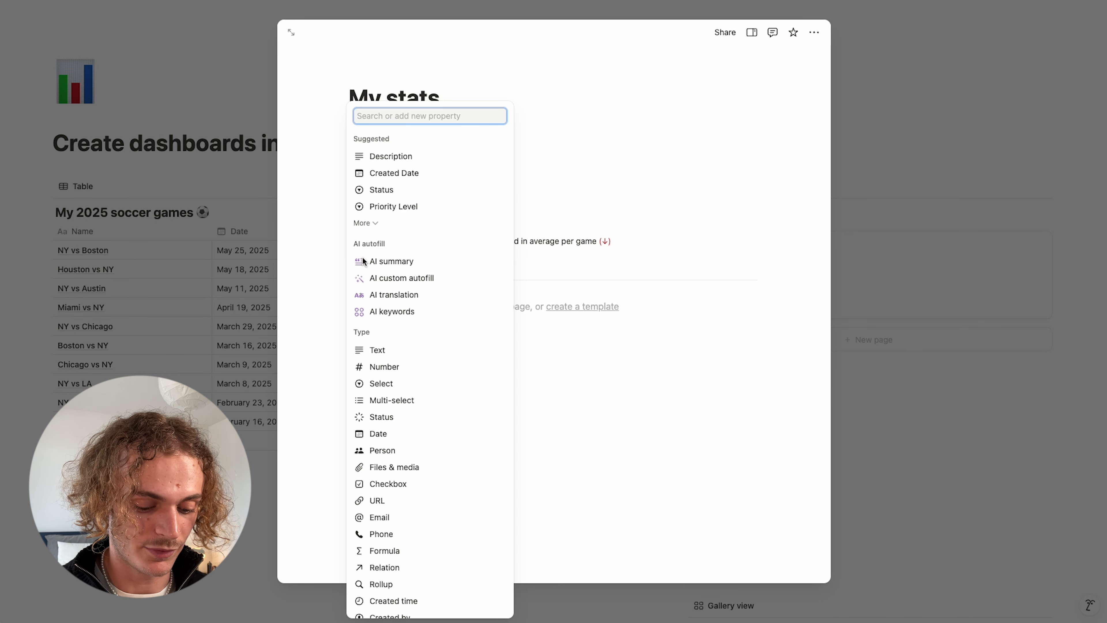
{"action": "type", "text": "formula"}
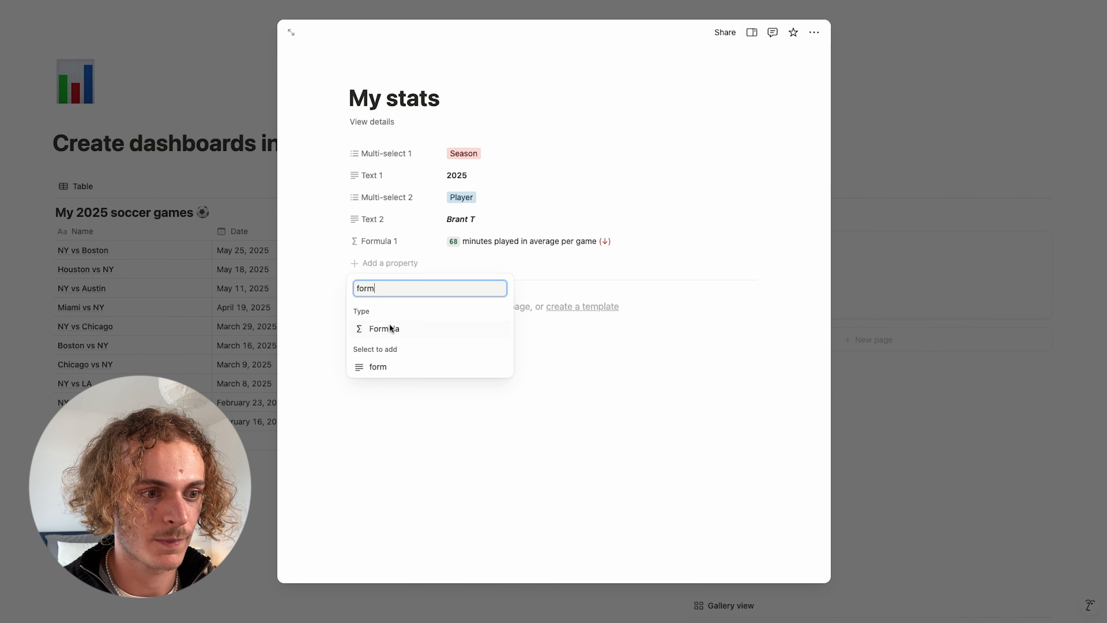
{"action": "left_click", "coordinate": [389, 325]}
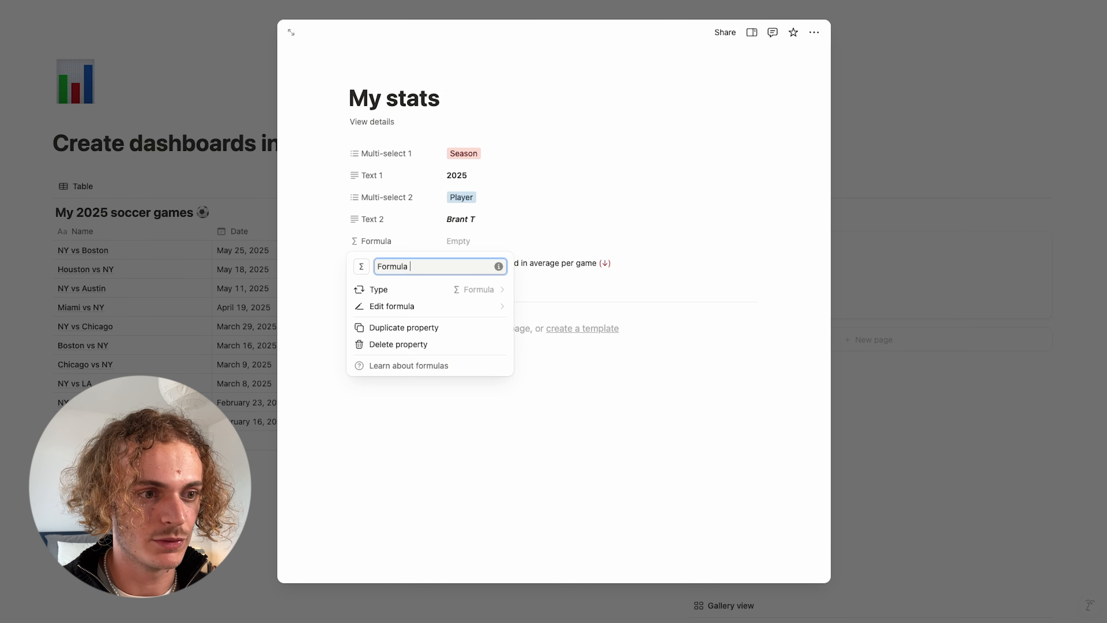
{"action": "type", "text": "2"}
{"action": "left_click", "coordinate": [452, 302]}
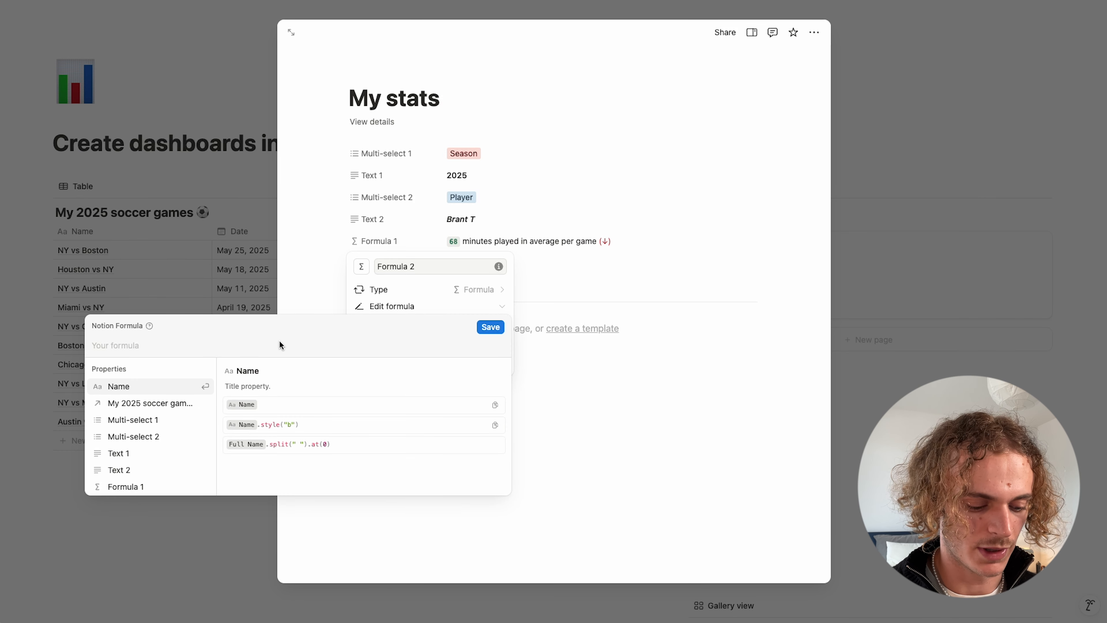
Begin Formula 2 with the text "Last 3 games performance index: " followed by + and a line break
{"action": "type", "text": "\"Last "}
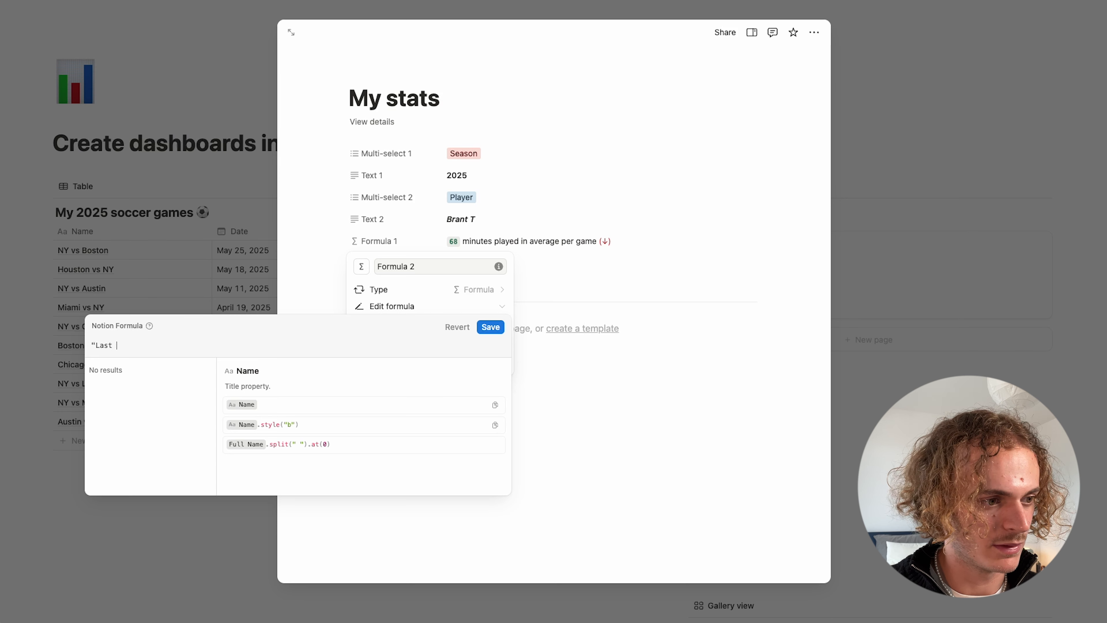
{"action": "type", "text": "3 g"}
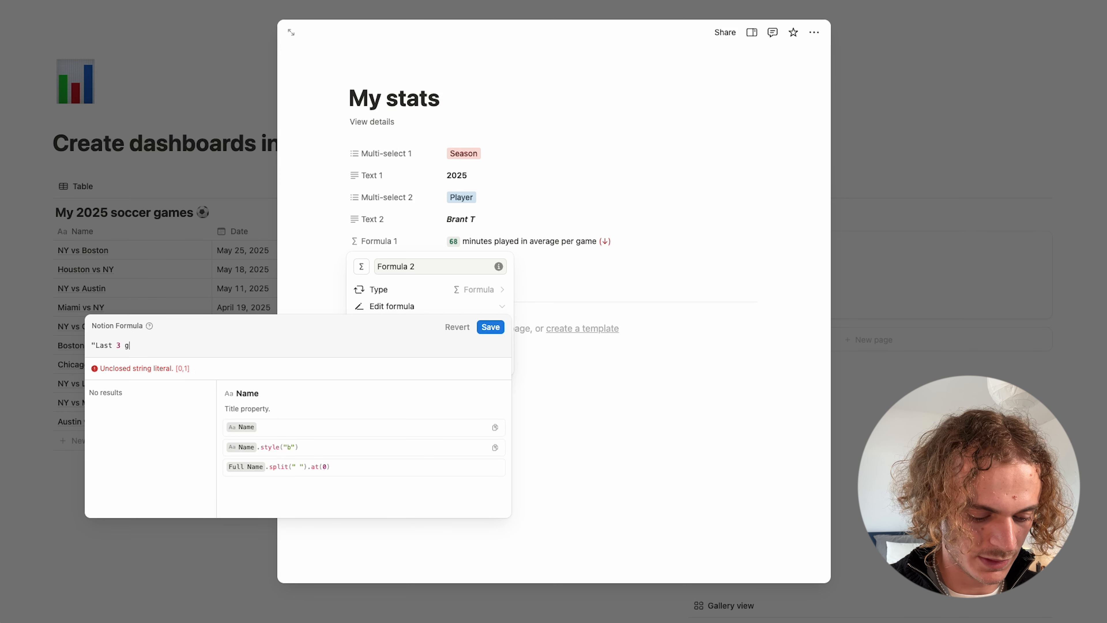
{"action": "type", "text": "ames perfor"}
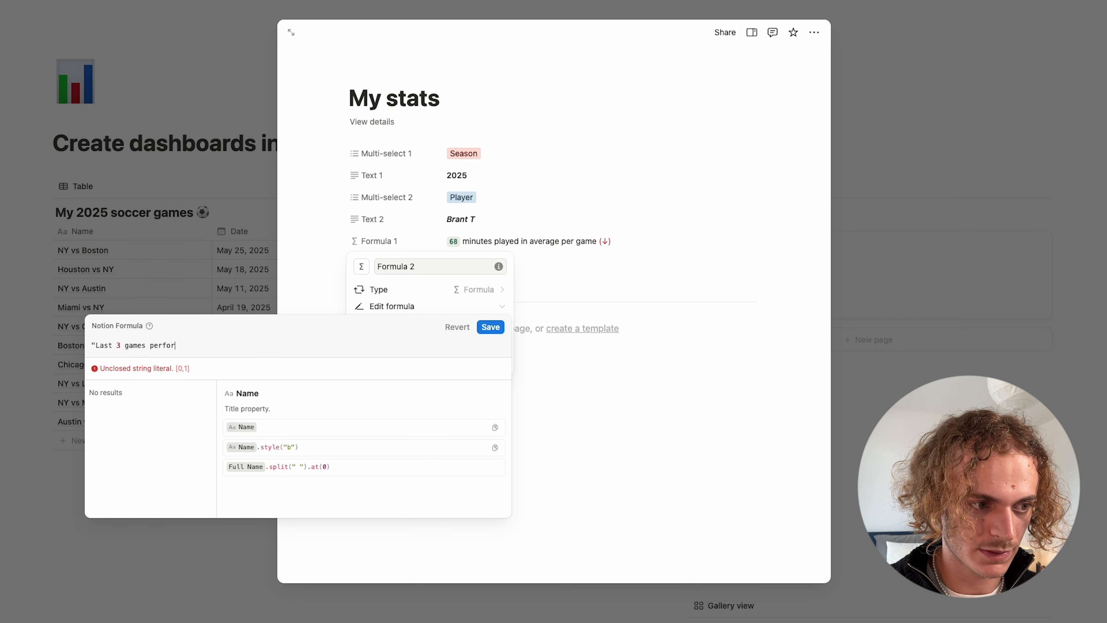
{"action": "type", "text": "mnnce"}
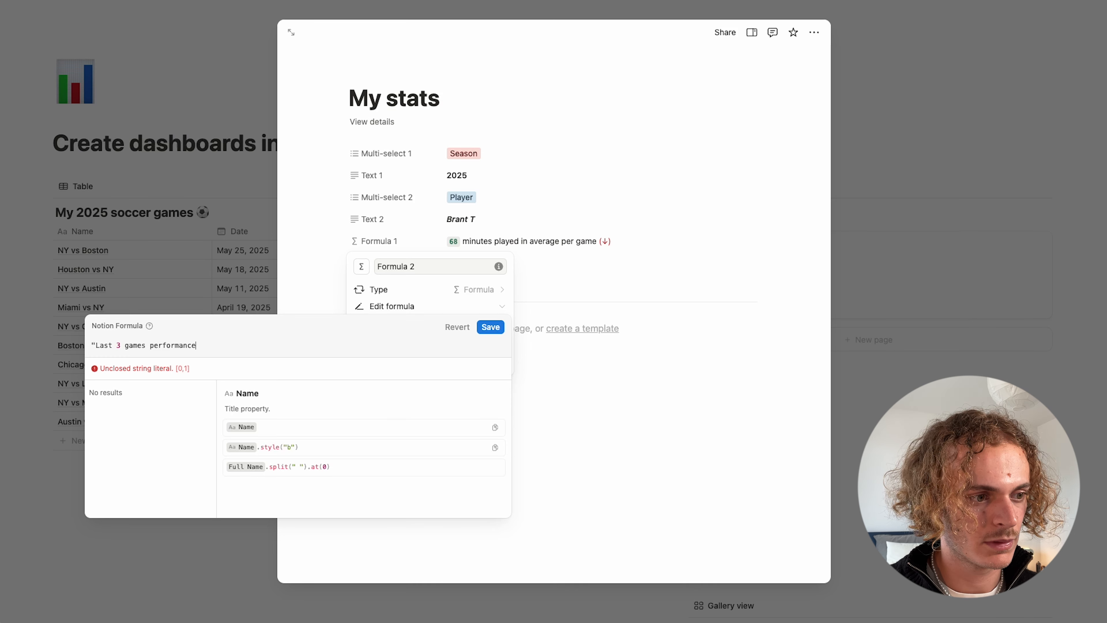
{"action": "type", "text": " index/"}
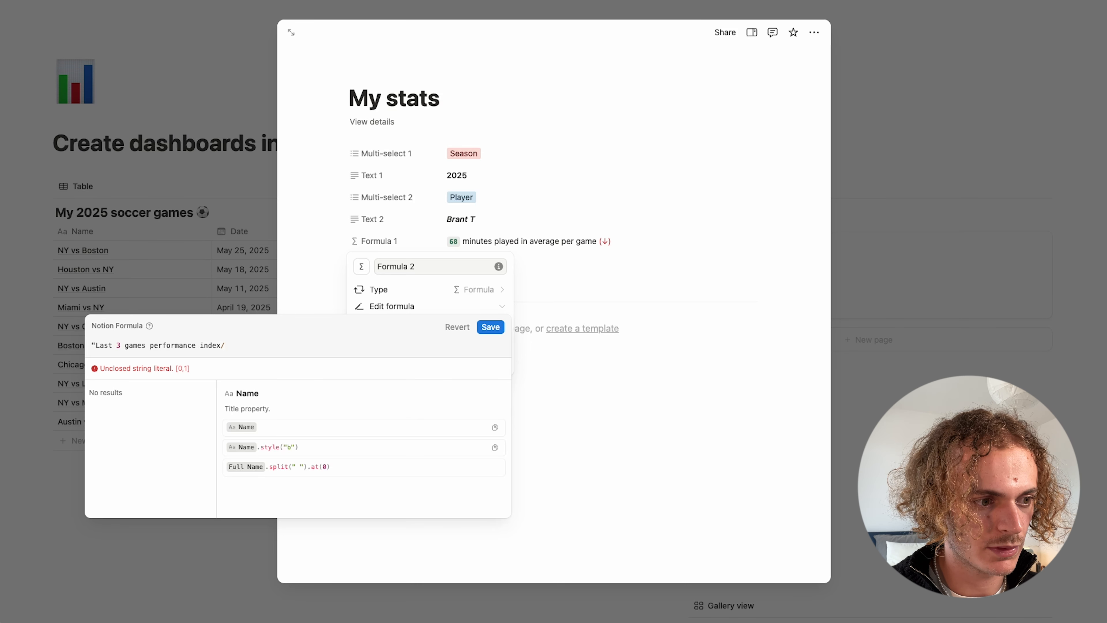
{"action": "key", "text": "BackSpace"}
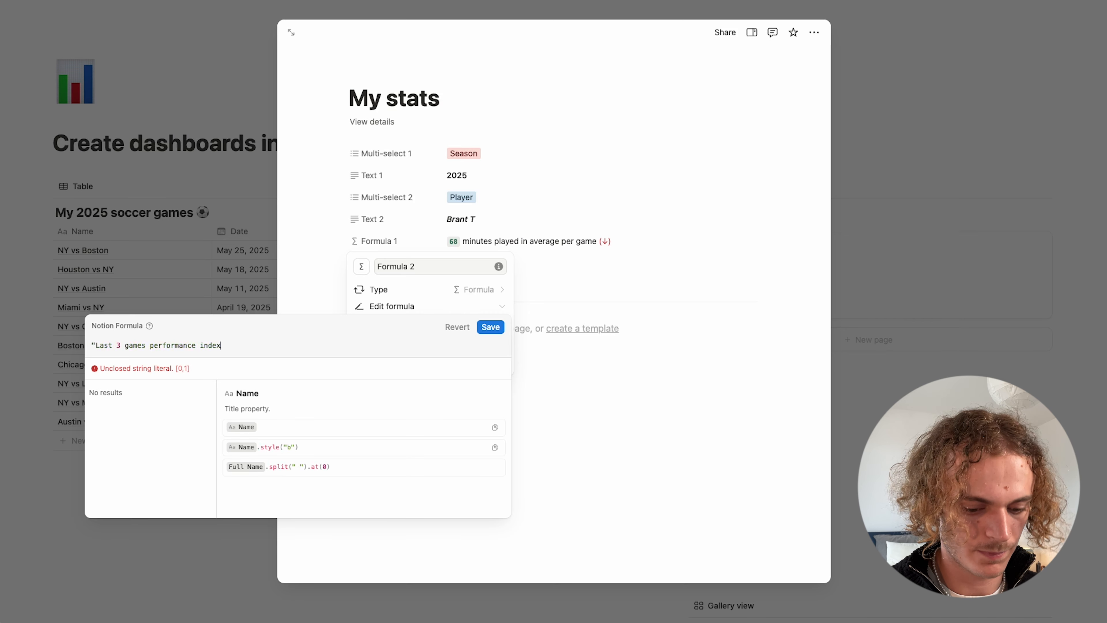
{"action": "type", "text": ": \""}
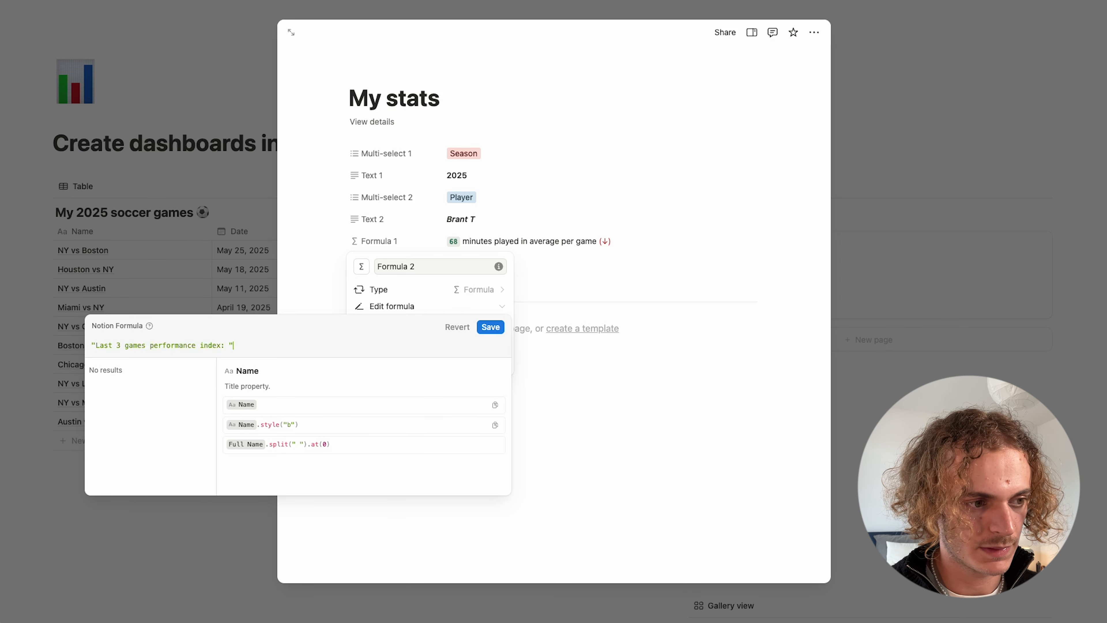
{"action": "type", "text": " +"}
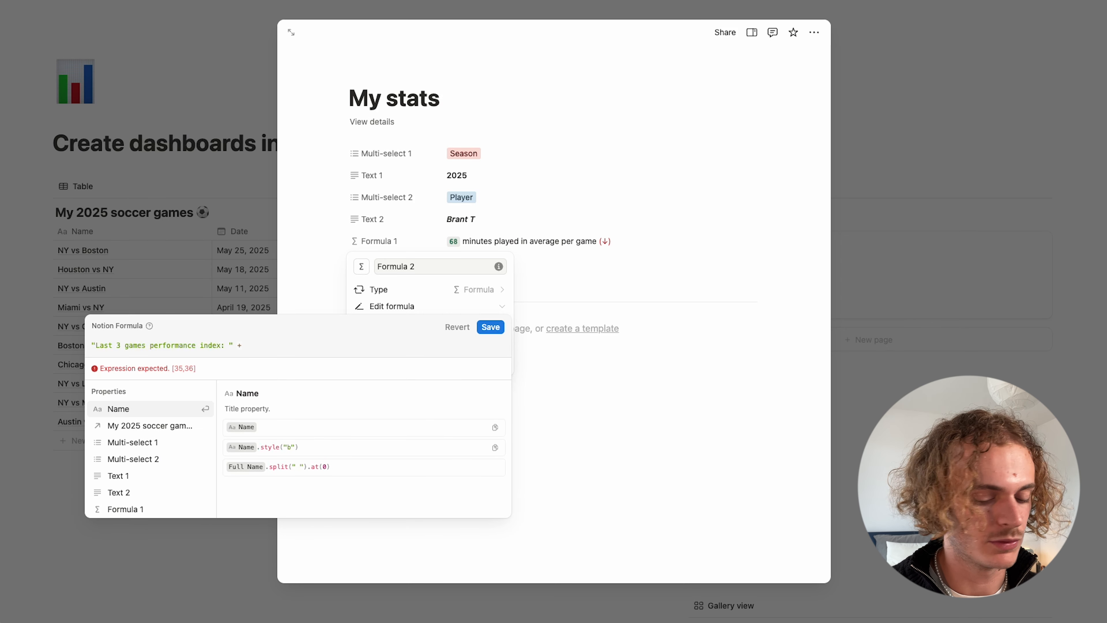
{"action": "key", "text": "Return"}
{"action": "key", "text": "BackSpace"}
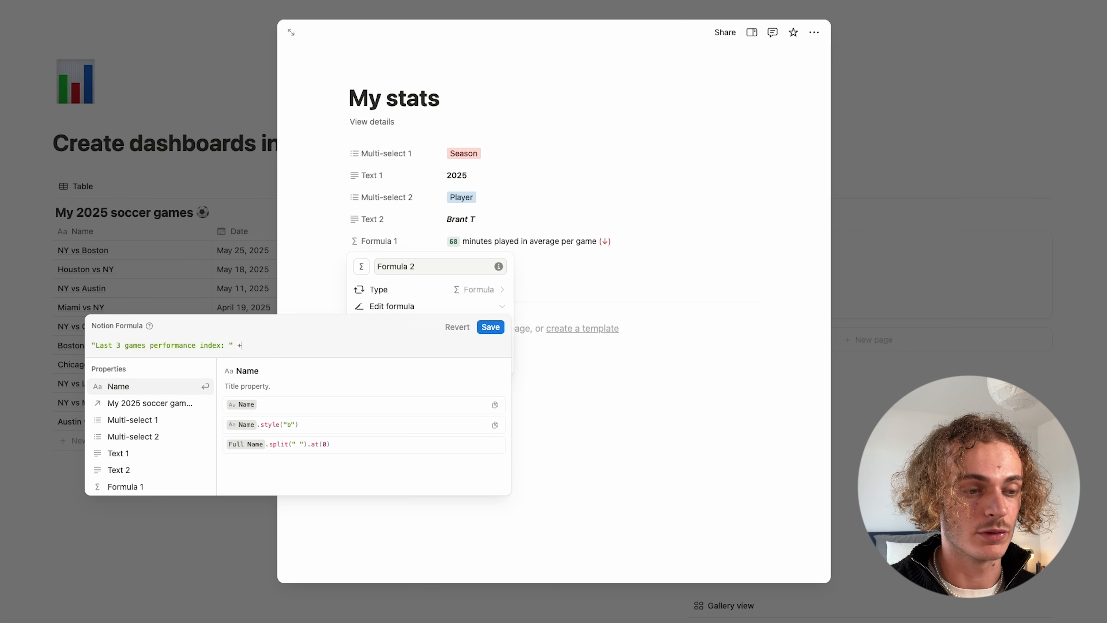
{"action": "key", "text": "shift+Return"}
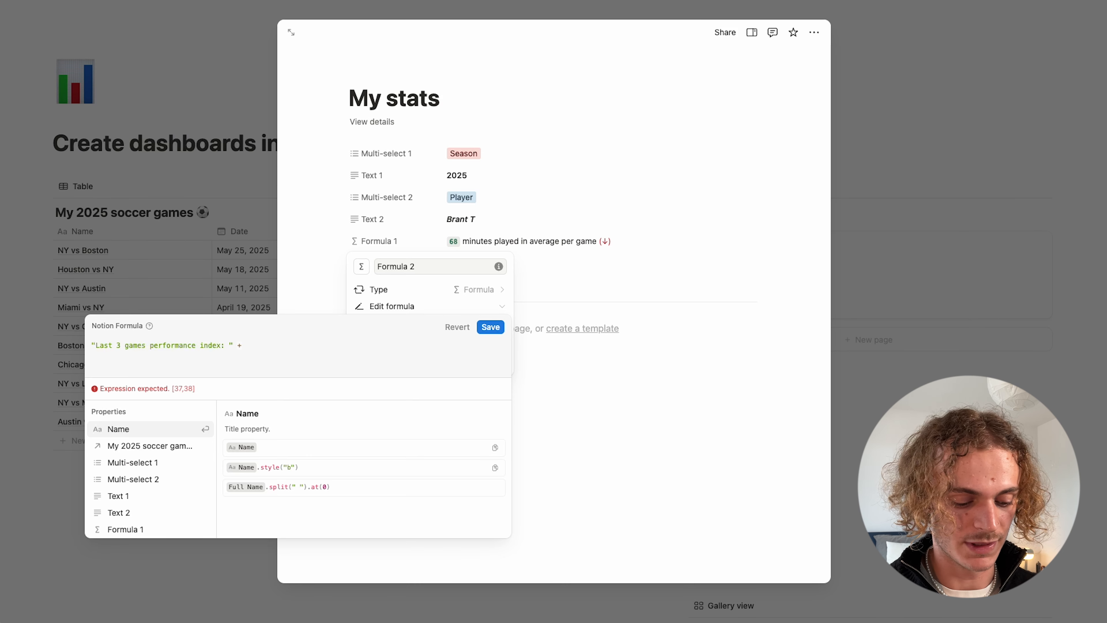
Add an empty lets() function below the text, with its closing parenthesis moved down two lines
{"action": "type", "text": "lets"}
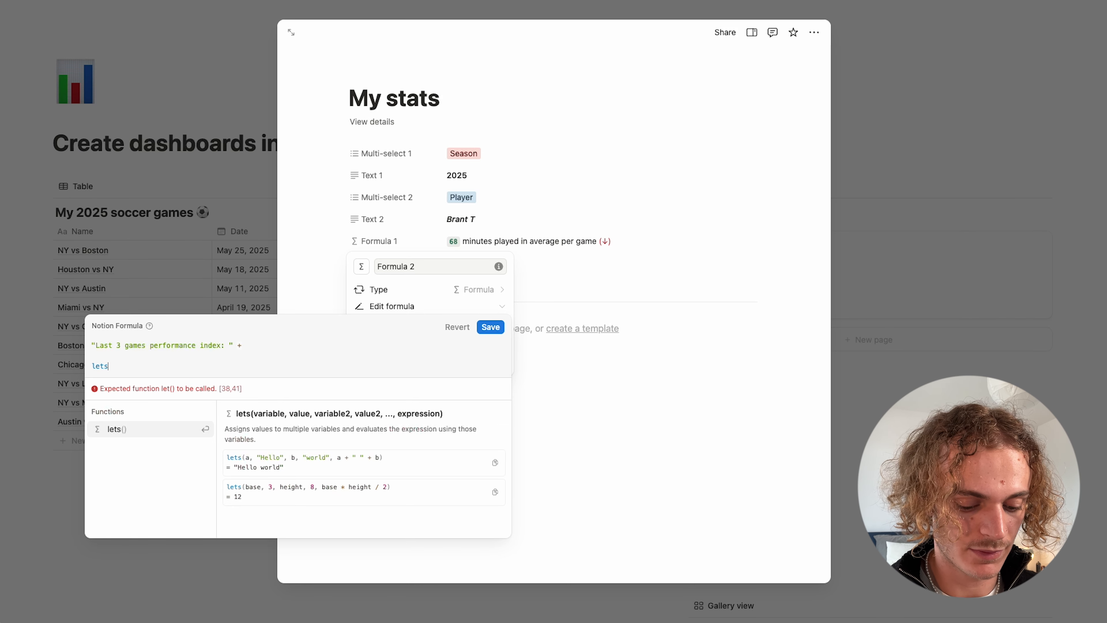
{"action": "type", "text": "()"}
{"action": "key", "text": "Left"}
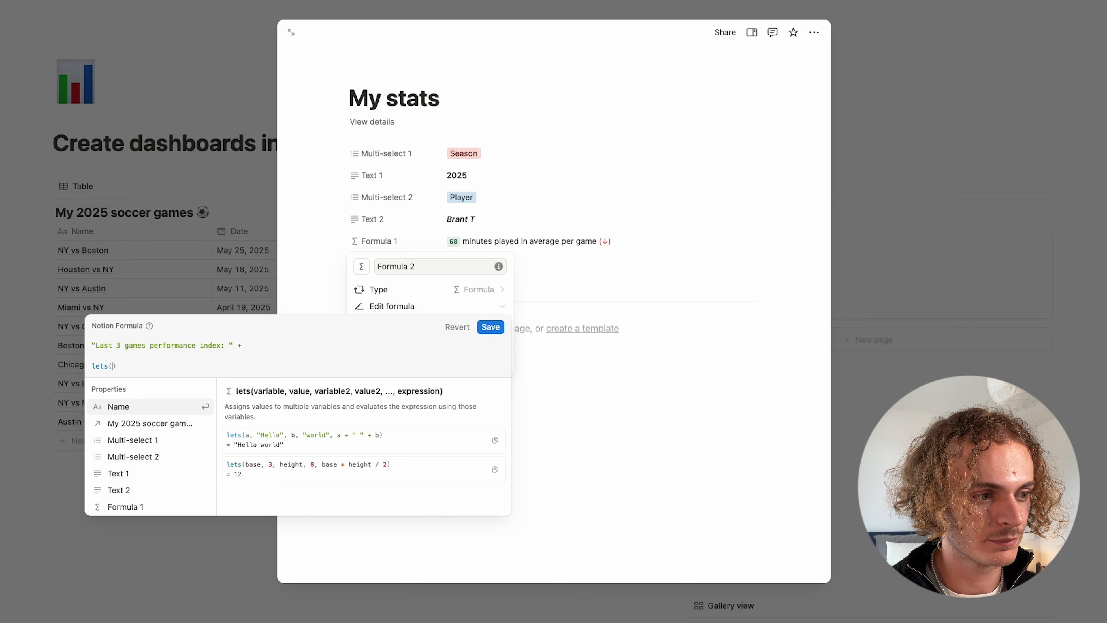
{"action": "key", "text": "shift+Return"}
{"action": "key", "text": "shift+Return"}
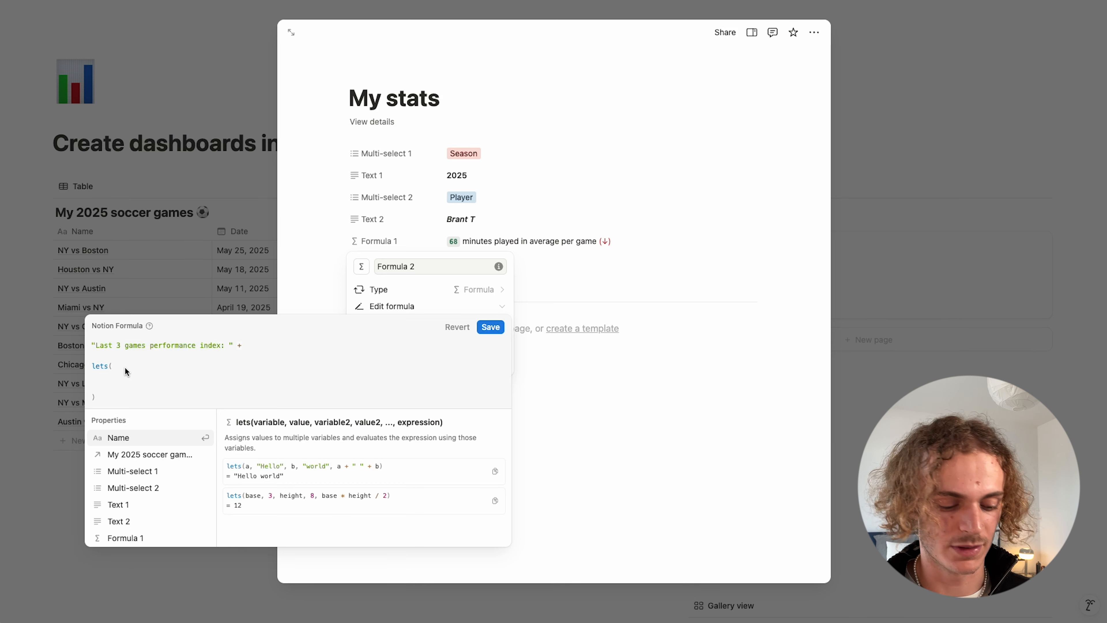
Start variable A inside lets() as sum() containing an empty map() function
{"action": "type", "text": "A,"}
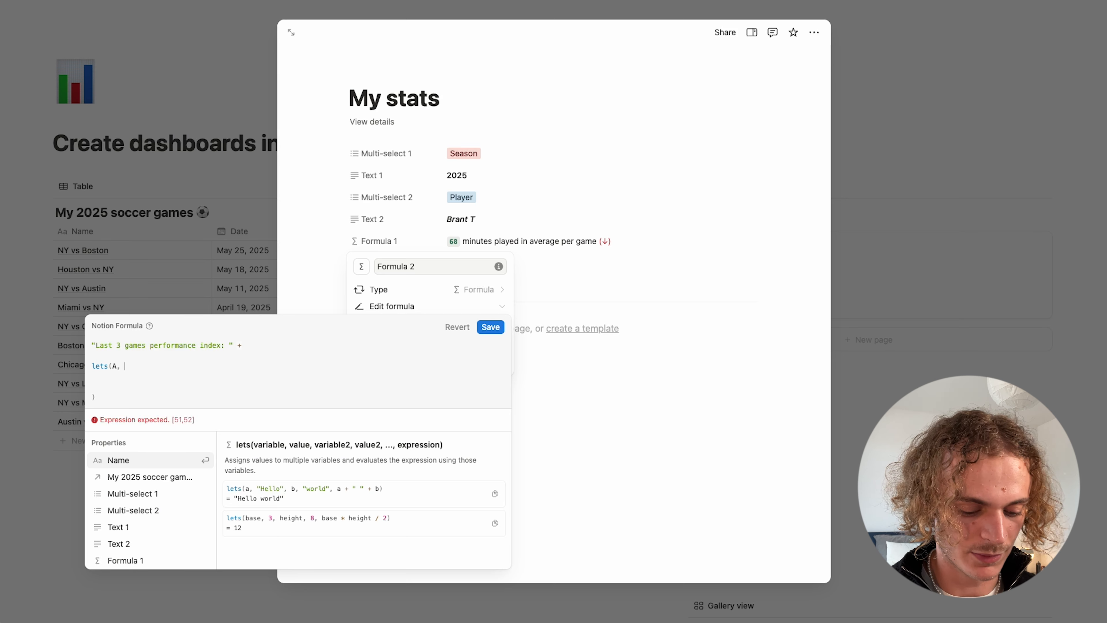
{"action": "type", "text": "suml"}
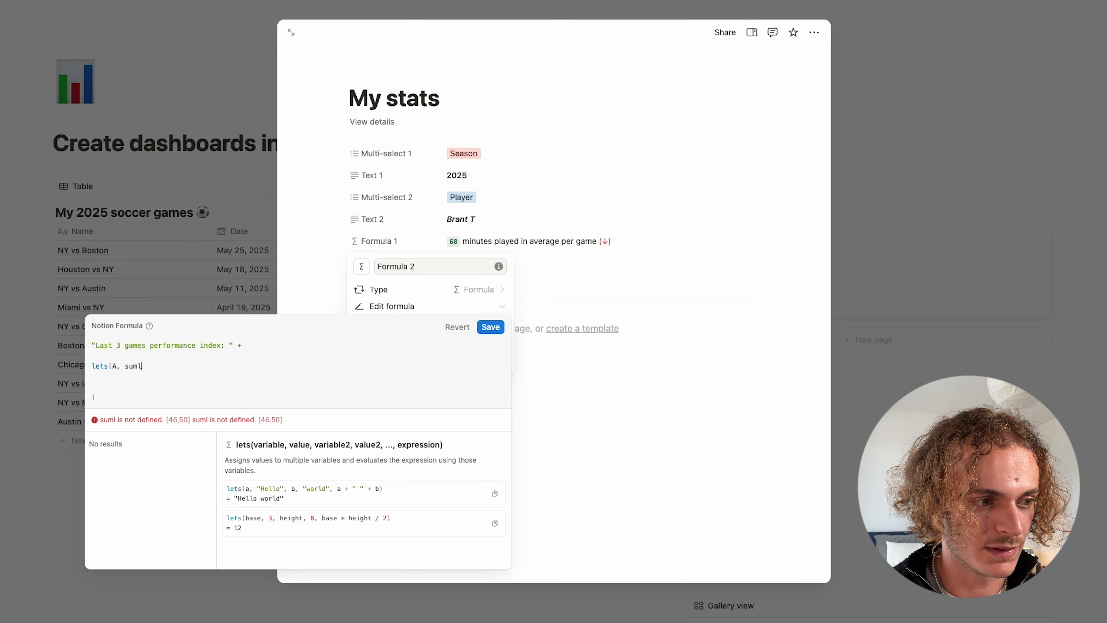
{"action": "key", "text": "BackSpace"}
{"action": "type", "text": "()"}
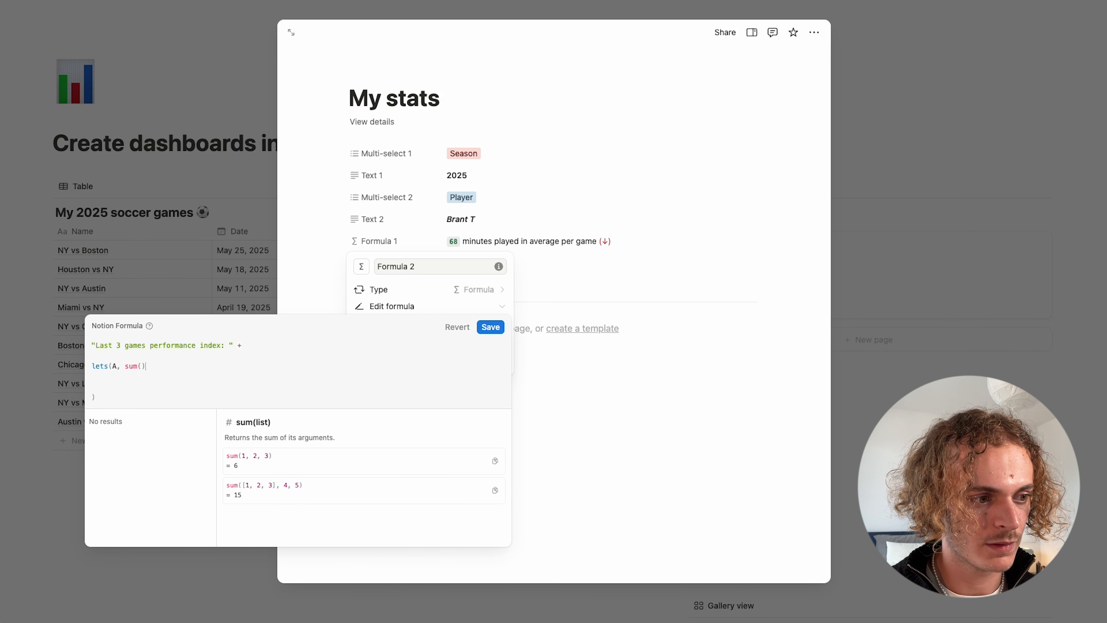
{"action": "key", "text": "Left"}
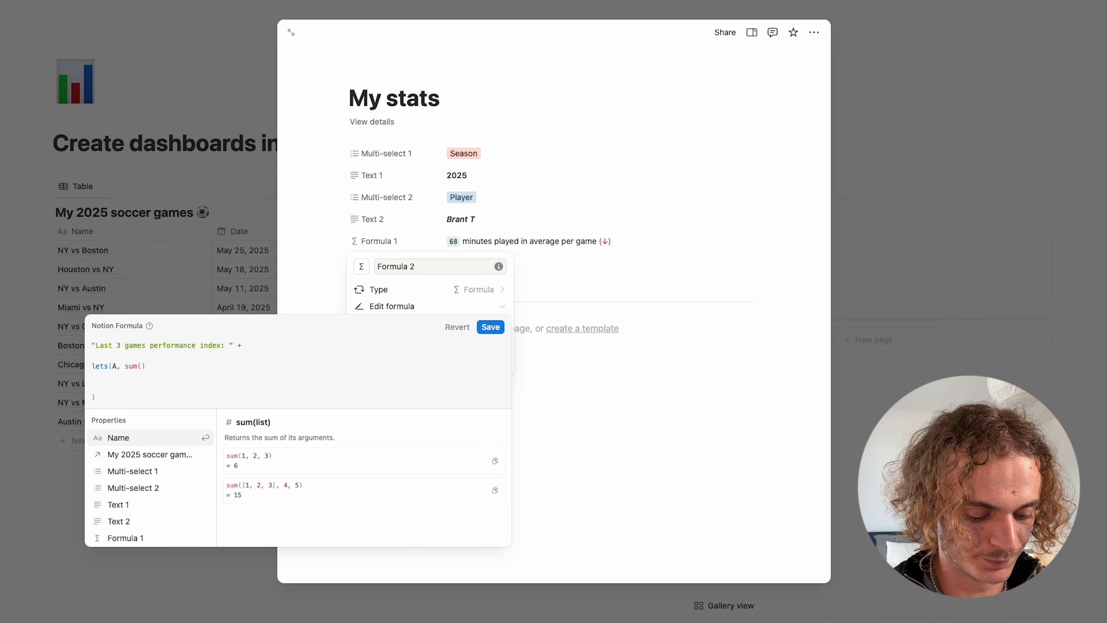
{"action": "type", "text": "map"}
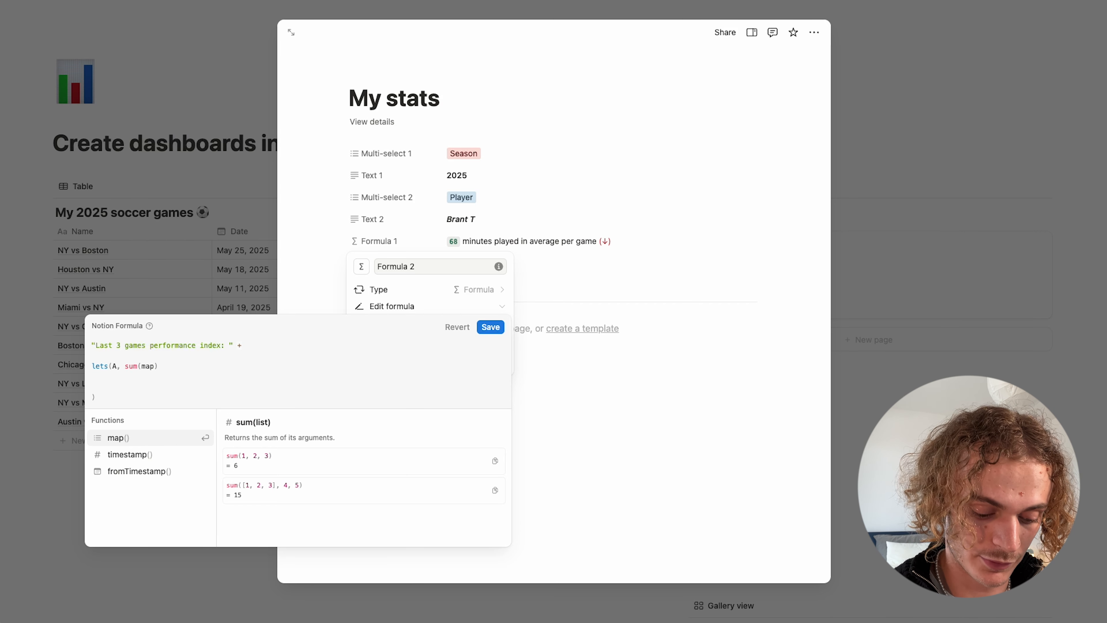
{"action": "key", "text": "Return"}
{"action": "key", "text": "Left"}
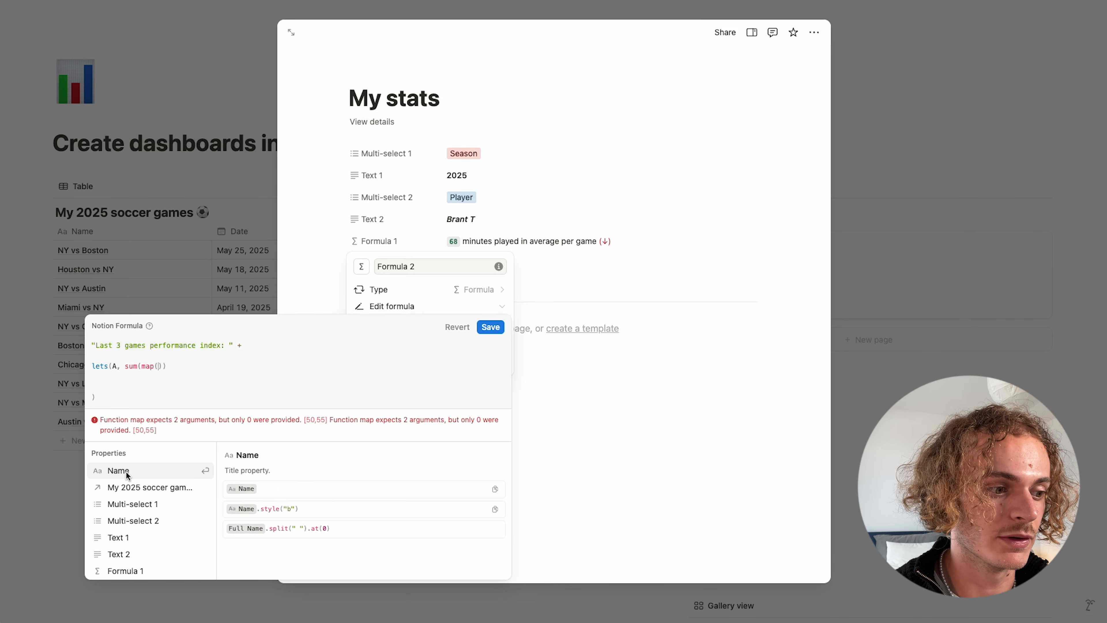
Fill map() in variable A with the My 2025 soccer games property and the expression current.Goal scored
{"action": "left_click", "coordinate": [129, 487]}
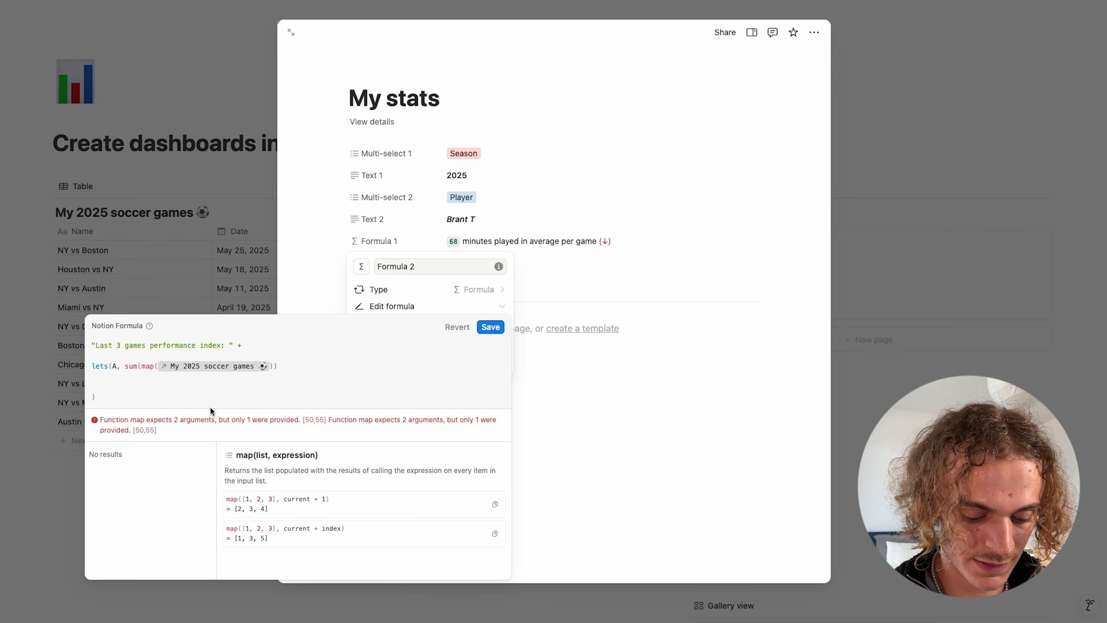
{"action": "type", "text": ","}
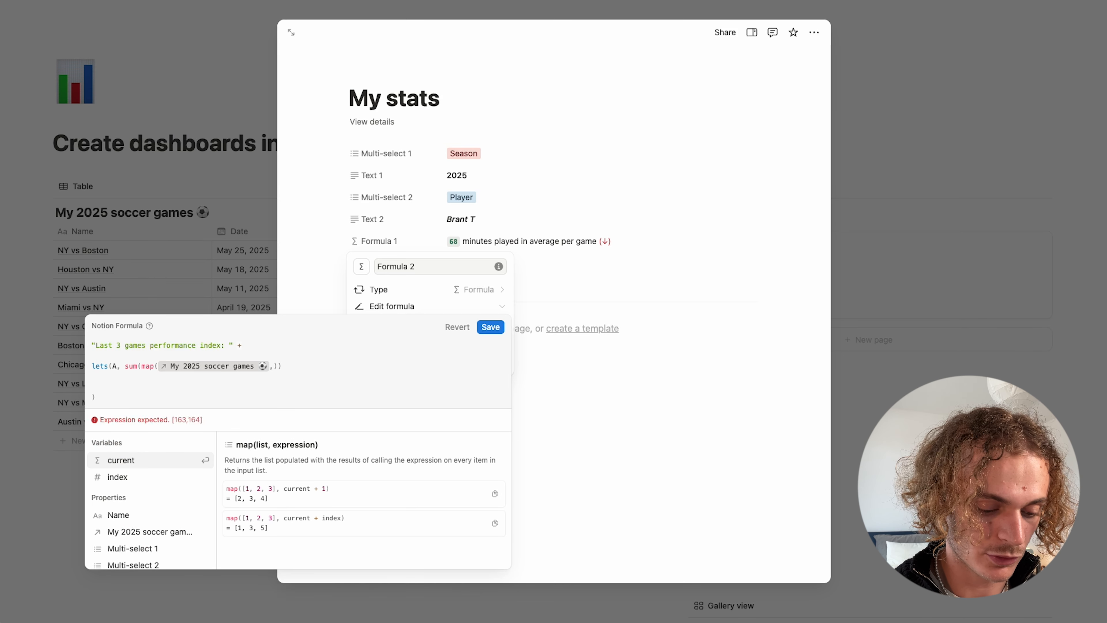
{"action": "type", "text": " ci"}
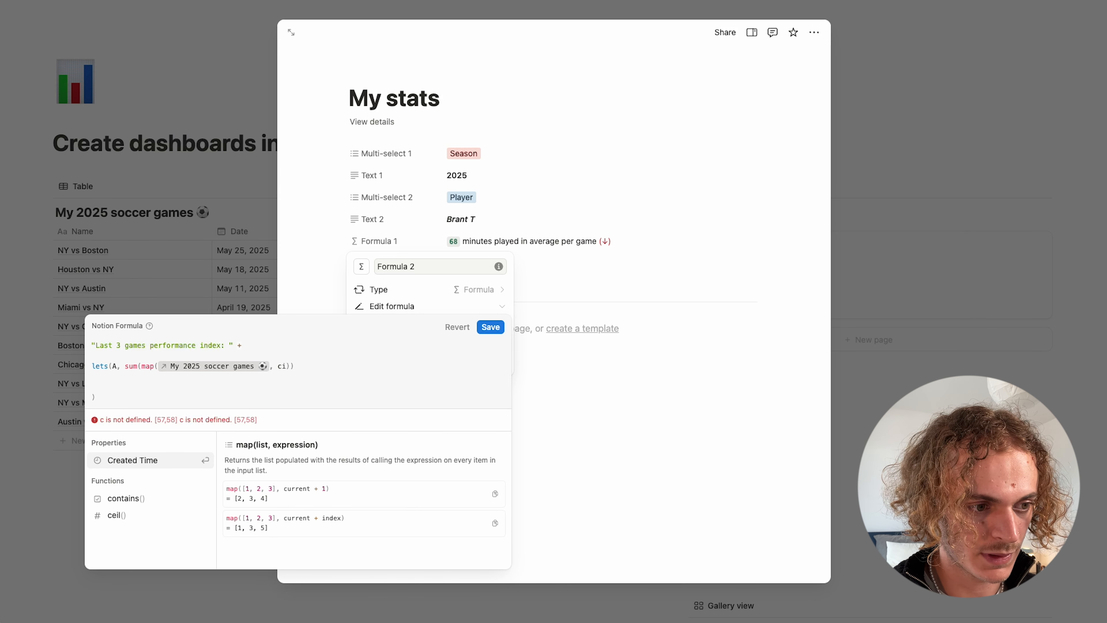
{"action": "key", "text": "BackSpace"}
{"action": "type", "text": "urre"}
{"action": "type", "text": "nt"}
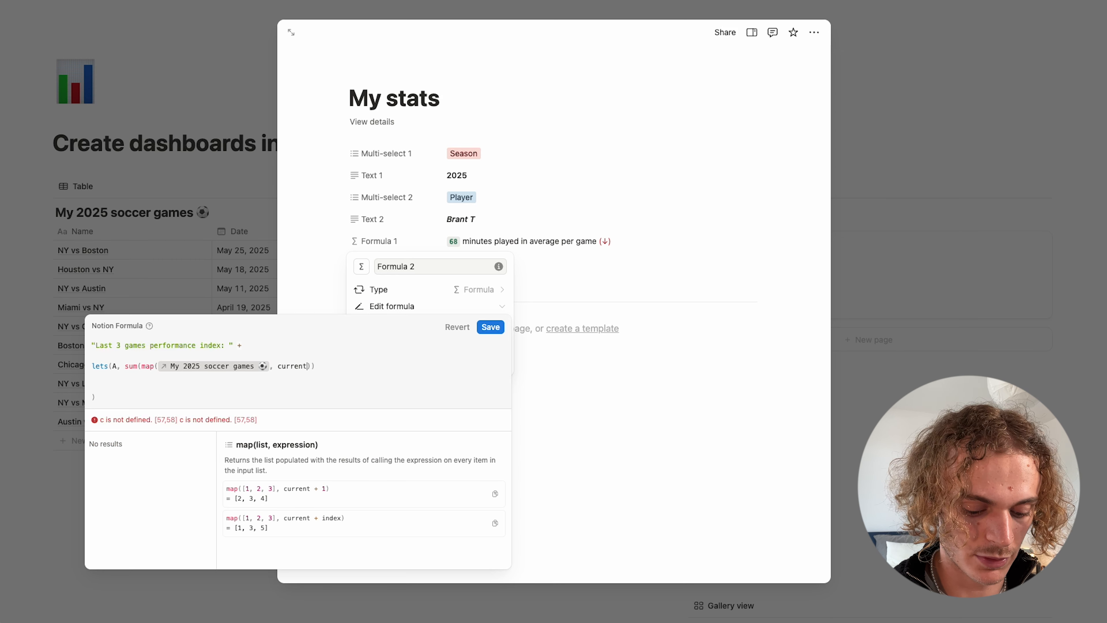
{"action": "type", "text": "."}
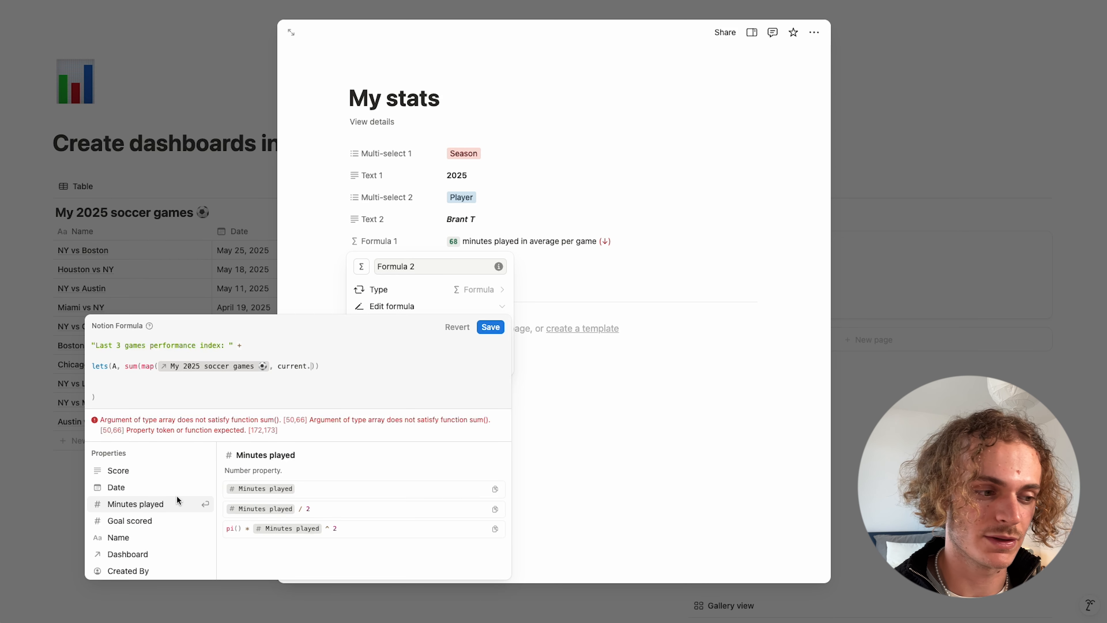
{"action": "left_click", "coordinate": [145, 522]}
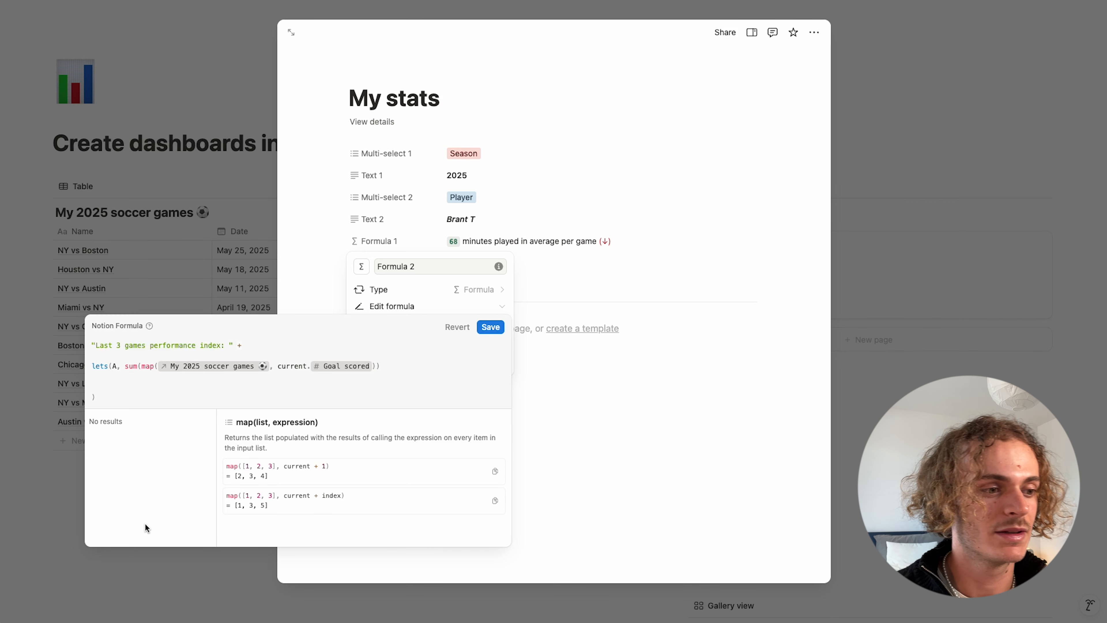
Wrap the My 2025 soccer games property inside map() in a slice() function
{"action": "left_click", "coordinate": [142, 367]}
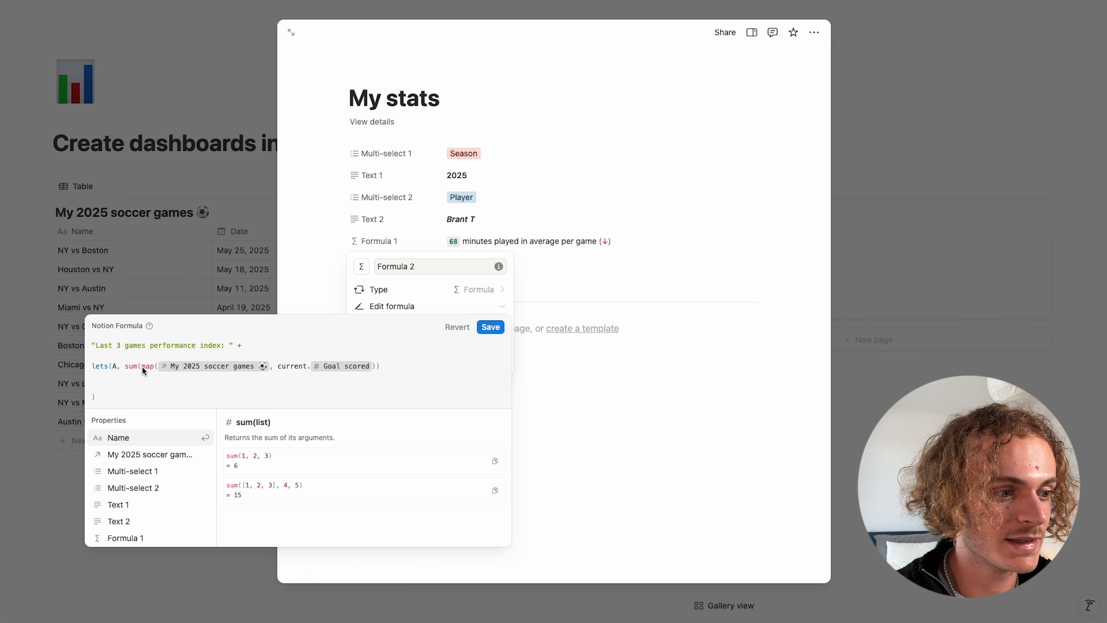
{"action": "left_click", "coordinate": [268, 362]}
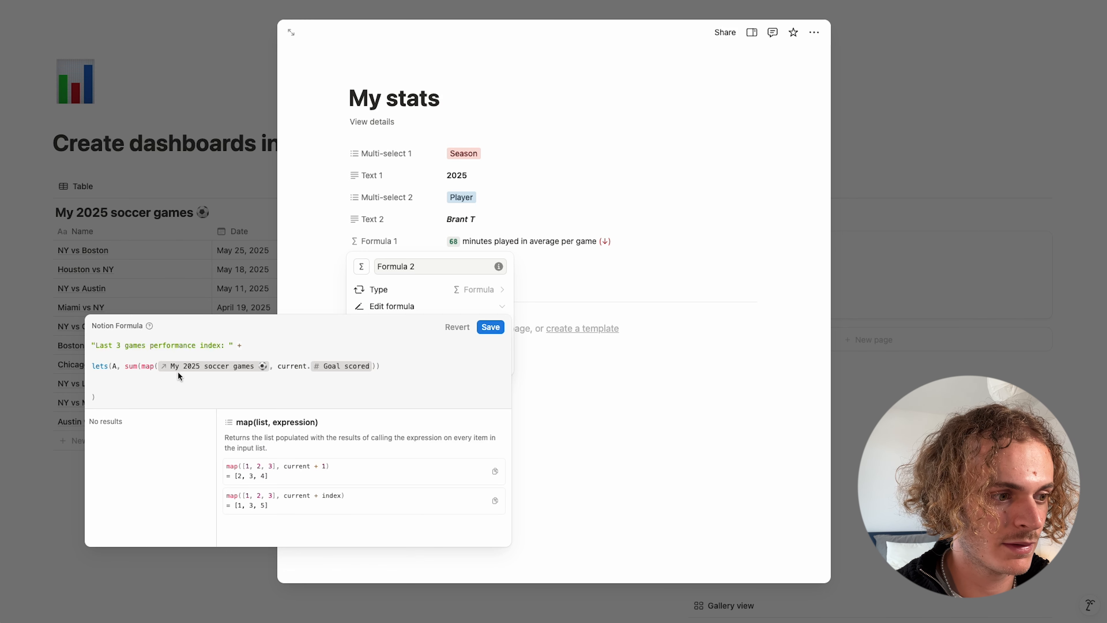
{"action": "left_click", "coordinate": [157, 365]}
{"action": "type", "text": "slice"}
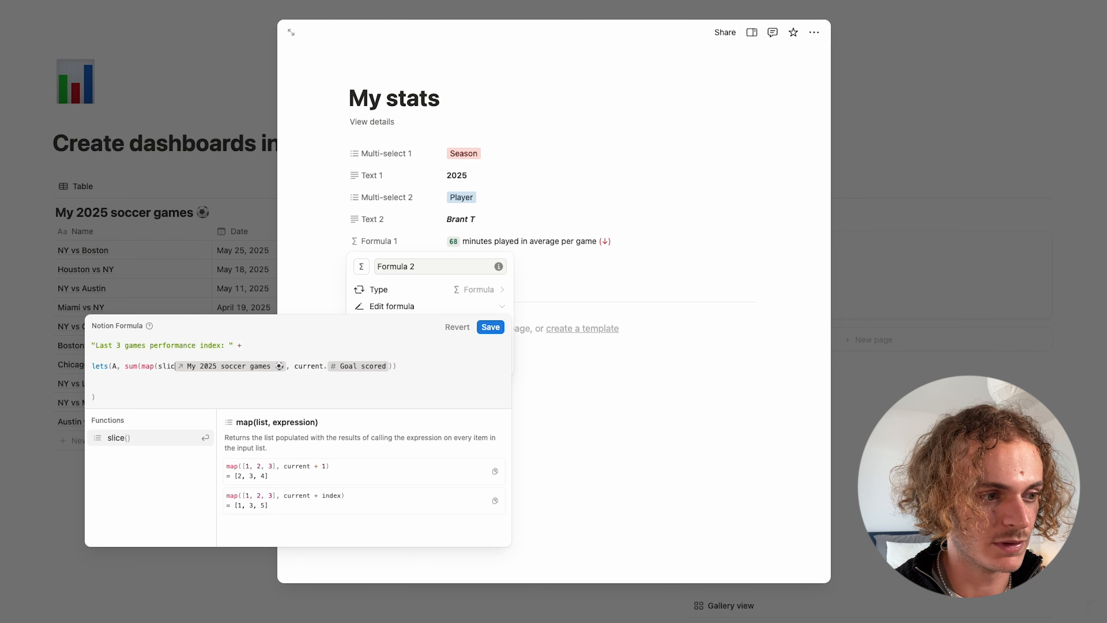
{"action": "type", "text": "("}
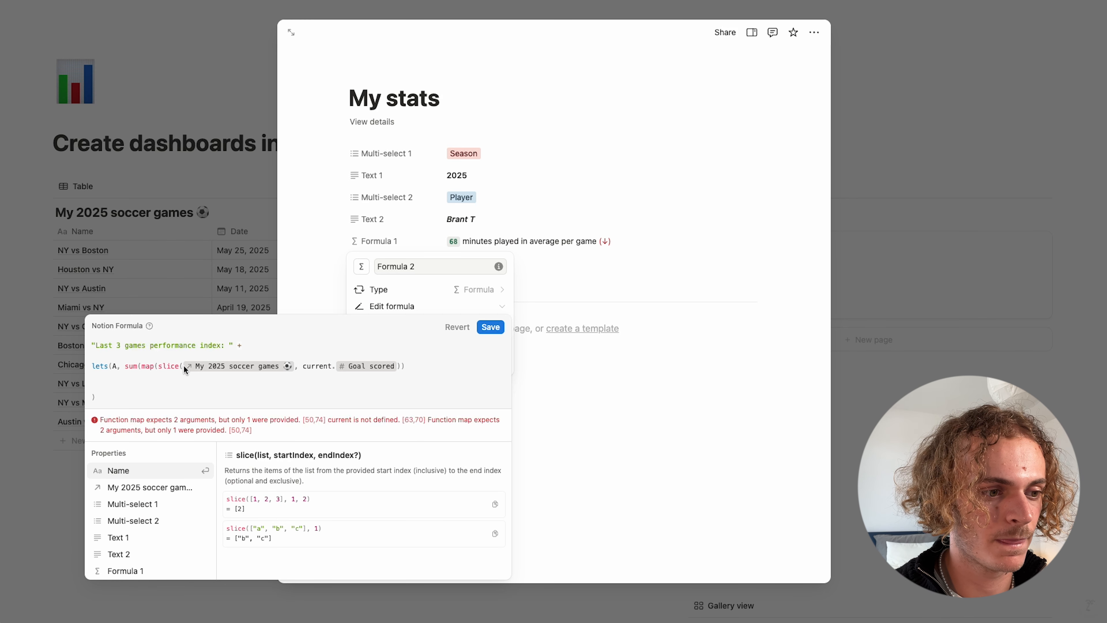
{"action": "left_click", "coordinate": [295, 366]}
{"action": "type", "text": ")"}
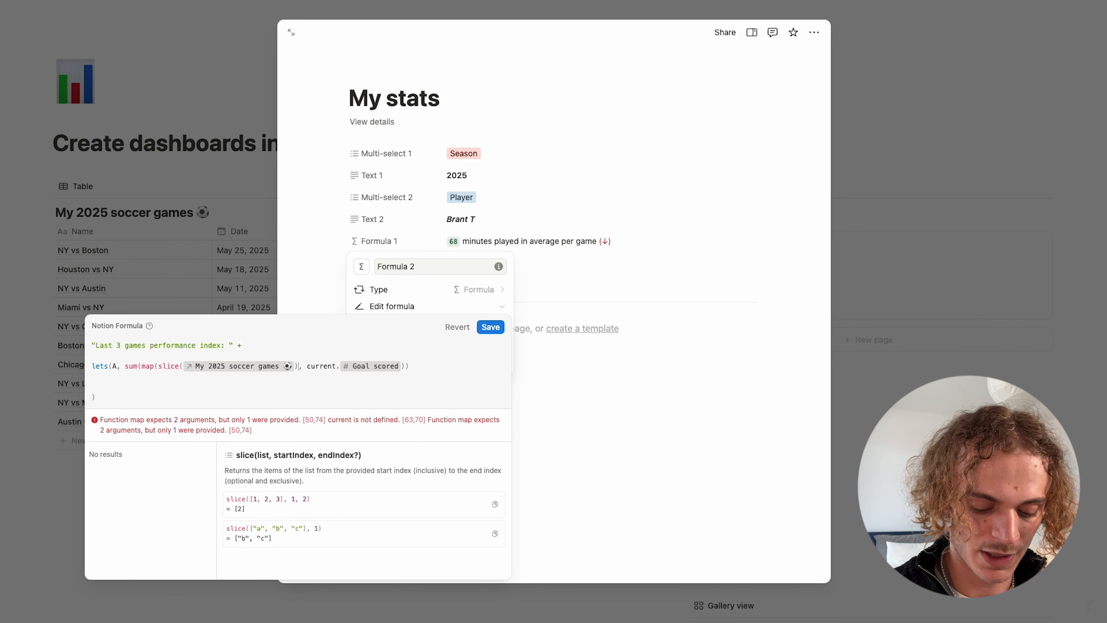
Set the start index of slice() to length(My 2025 soccer games) - 3
{"action": "key", "text": "Left"}
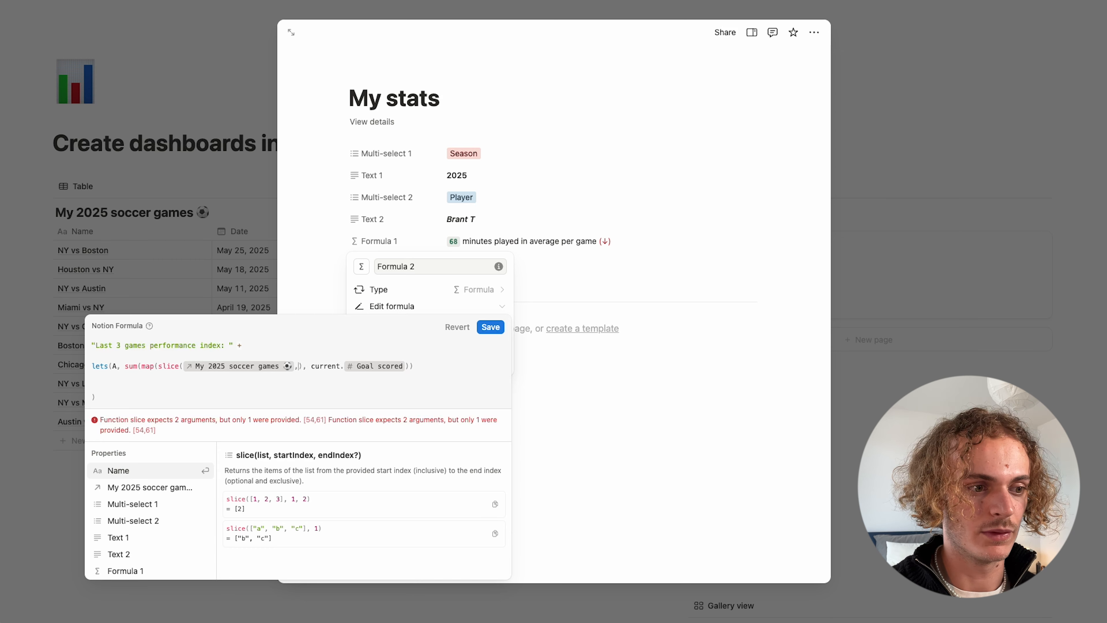
{"action": "type", "text": ","}
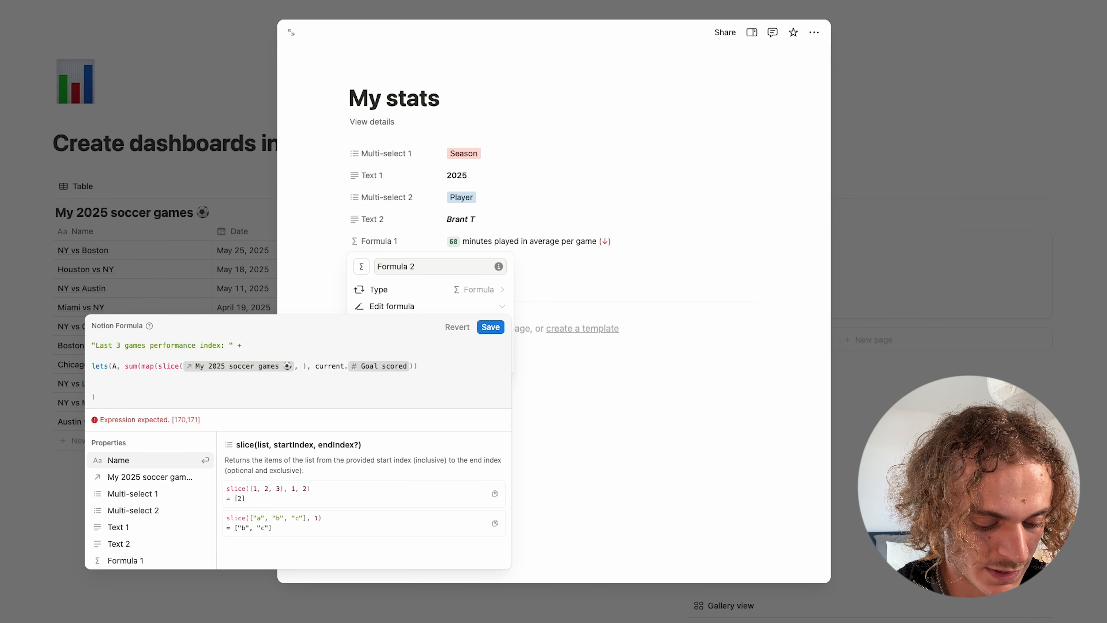
{"action": "type", "text": "length"}
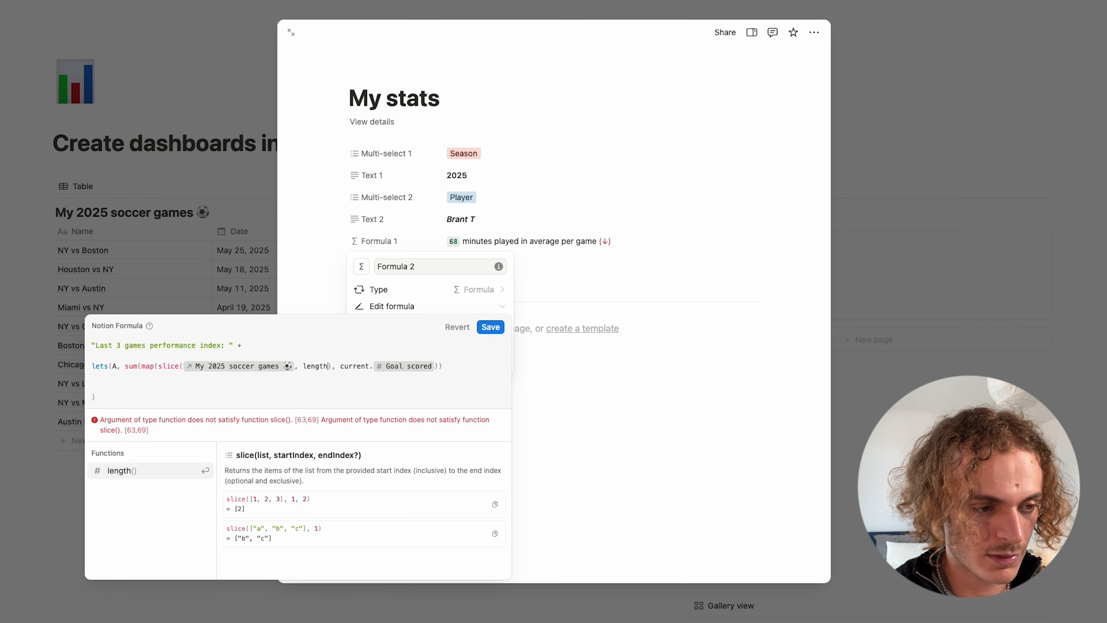
{"action": "key", "text": "Return"}
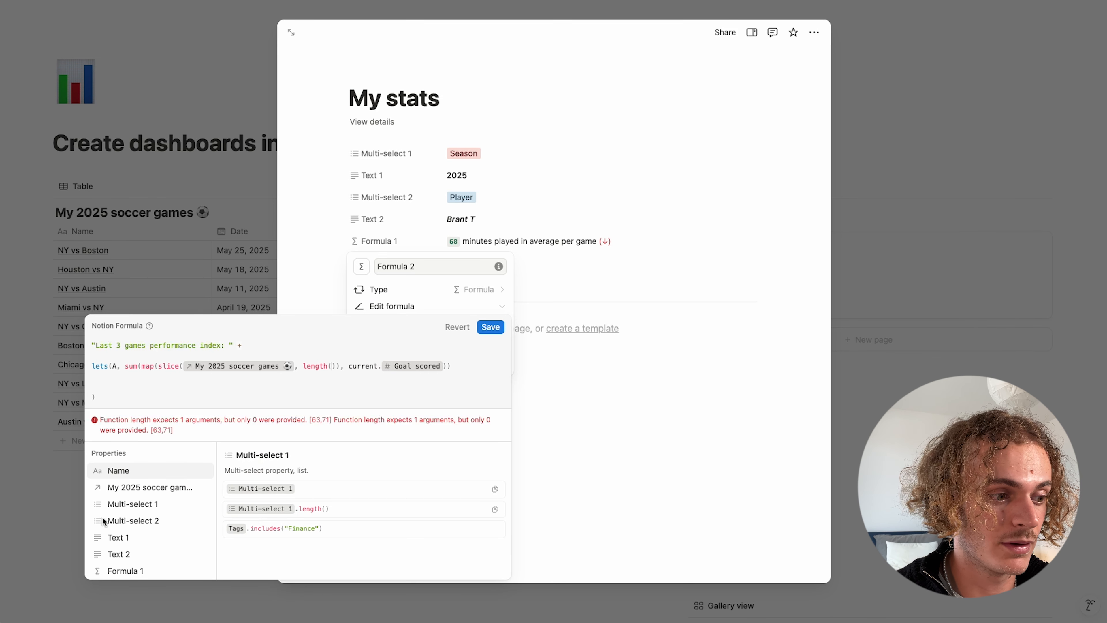
{"action": "left_click", "coordinate": [123, 489]}
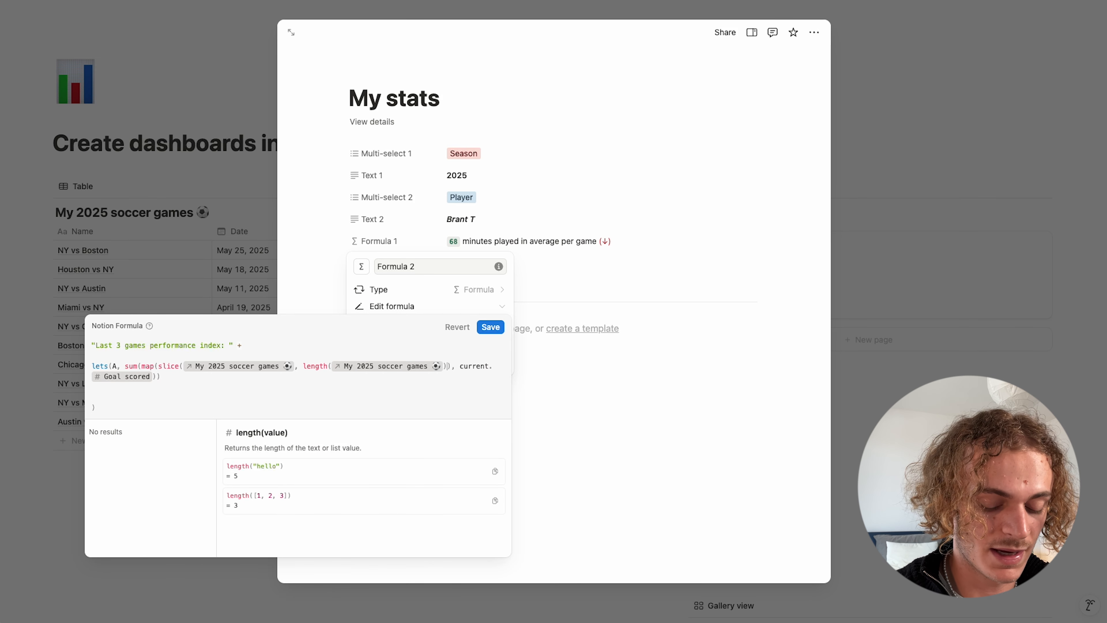
{"action": "type", "text": "-"}
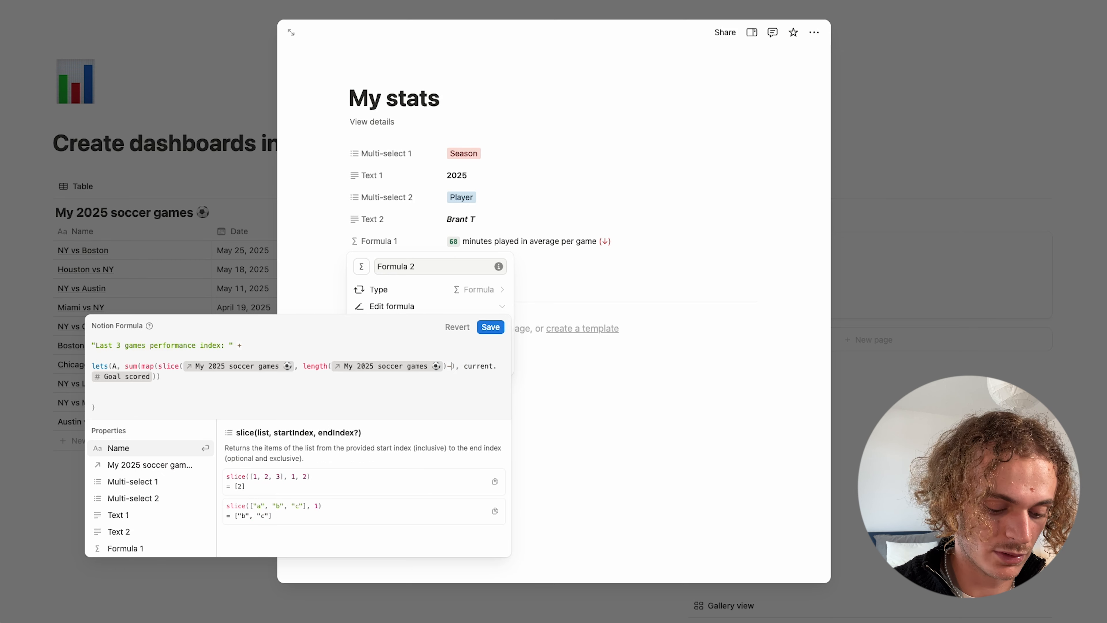
{"action": "type", "text": "3"}
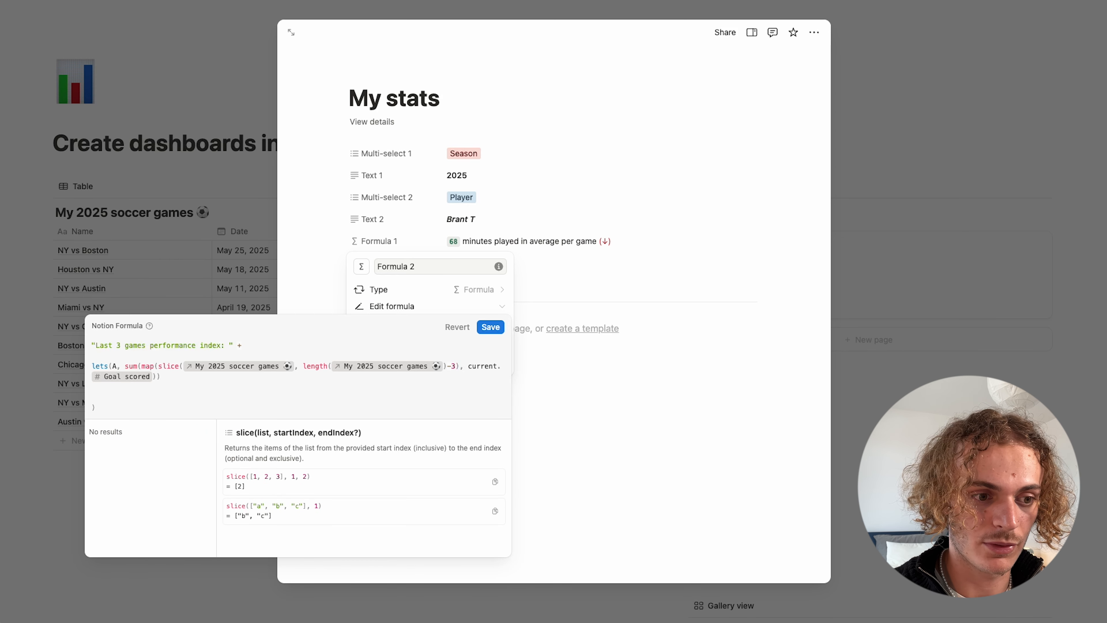
{"action": "key", "text": "Left"}
{"action": "key", "text": "Left"}
{"action": "key", "text": "Right"}
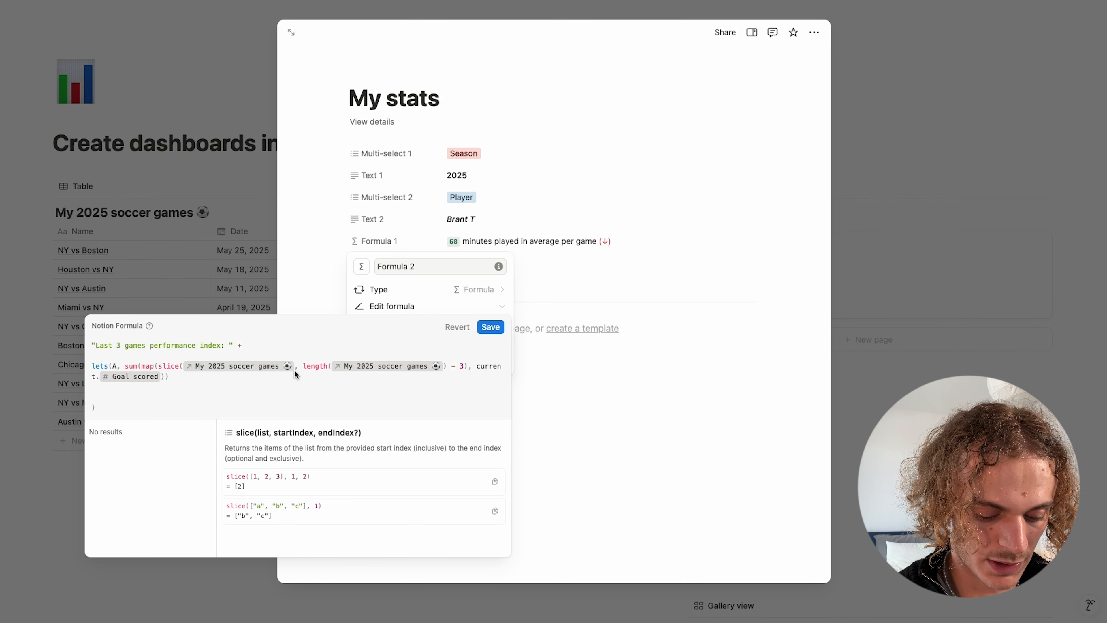
Append .sort(current.Date) to the first My 2025 soccer games property in slice(), and save the formula
{"action": "type", "text": ".so"}
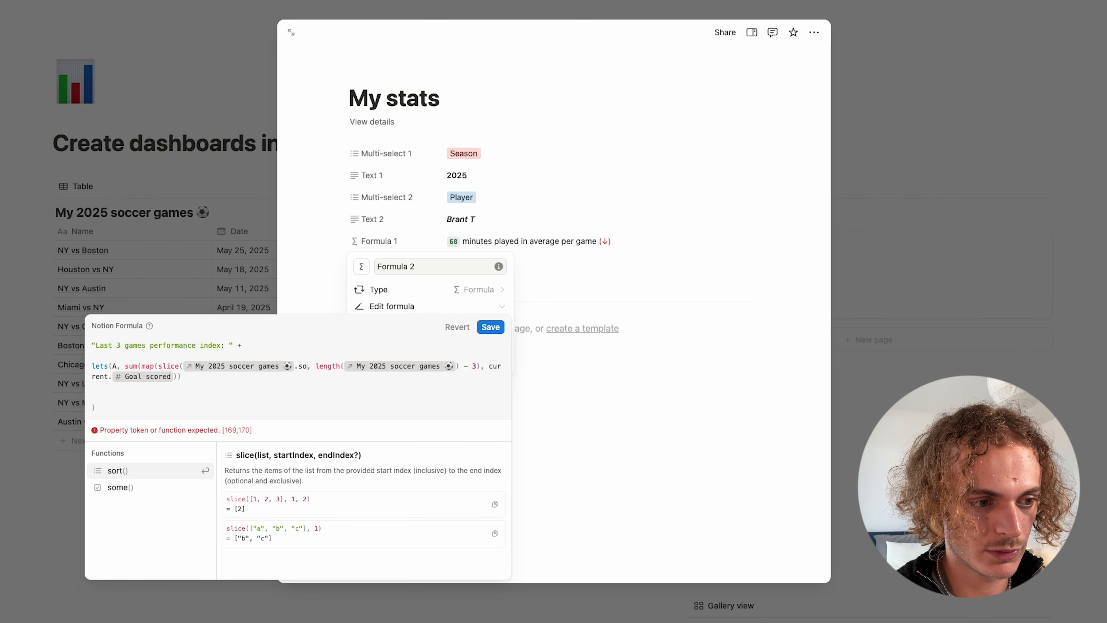
{"action": "type", "text": "rt(ccurre"}
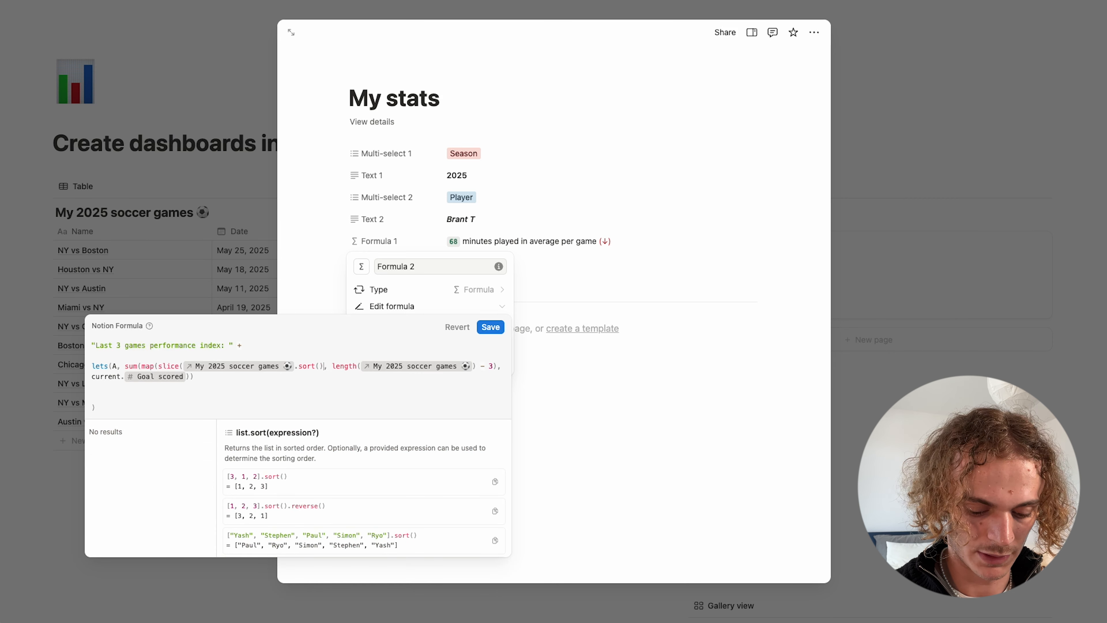
{"action": "type", "text": "nt."}
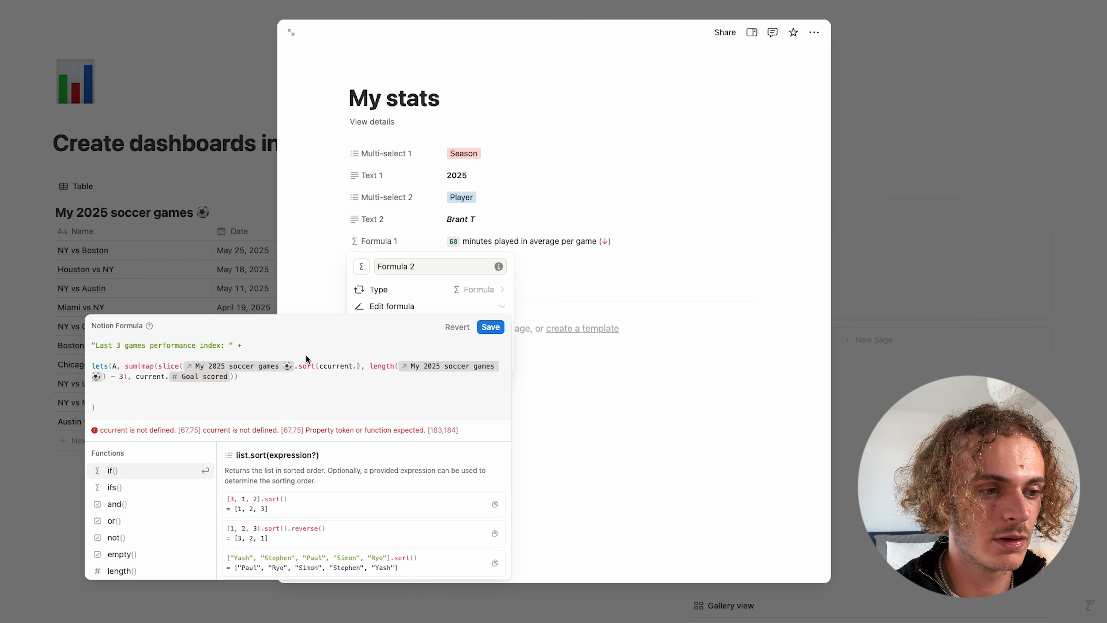
{"action": "left_click", "coordinate": [325, 365]}
{"action": "key", "text": "BackSpace"}
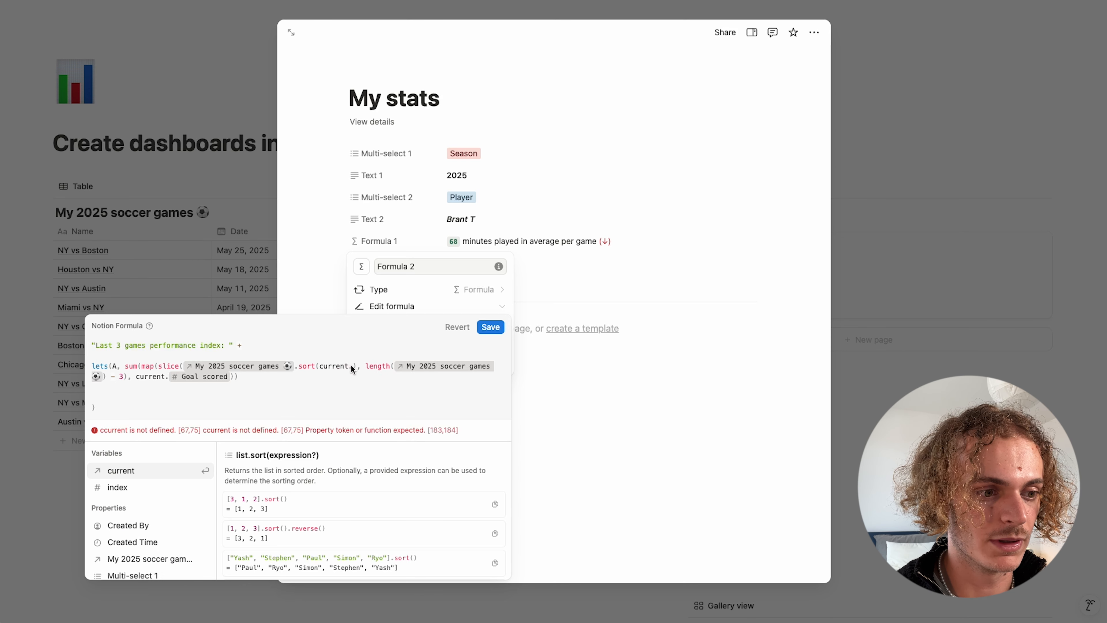
{"action": "left_click", "coordinate": [353, 365]}
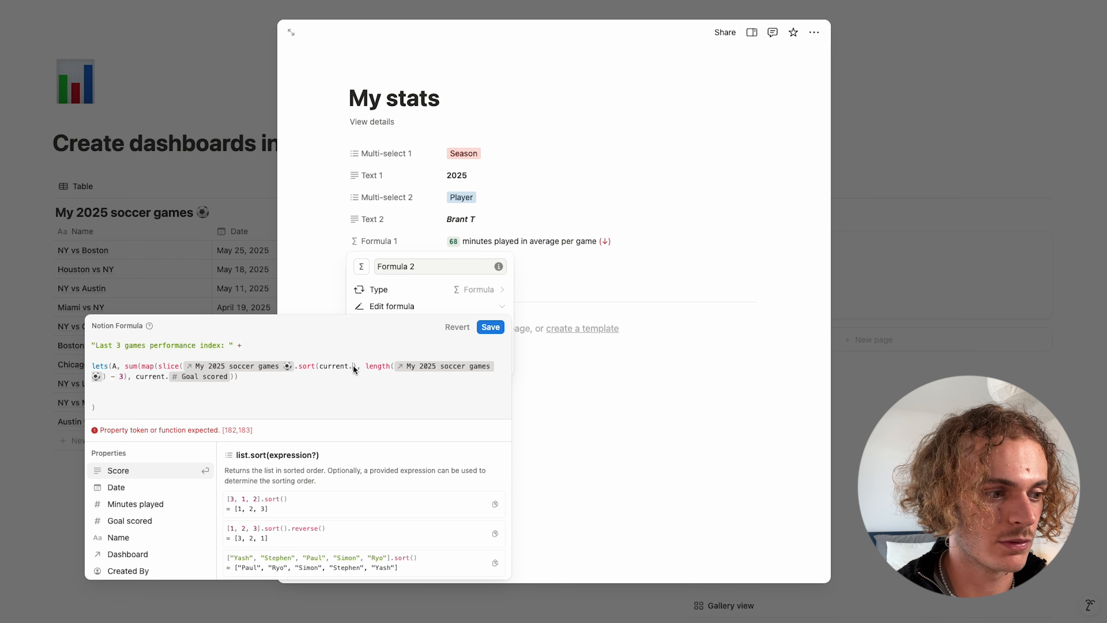
{"action": "left_click", "coordinate": [153, 488]}
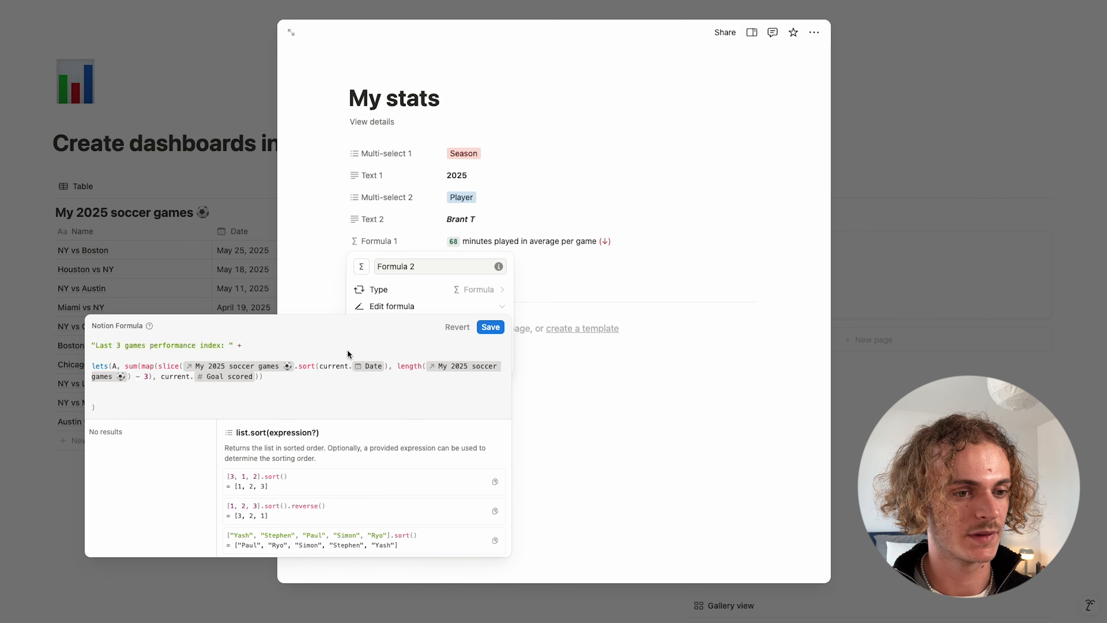
{"action": "left_click", "coordinate": [486, 326]}
{"action": "left_click", "coordinate": [565, 389]}
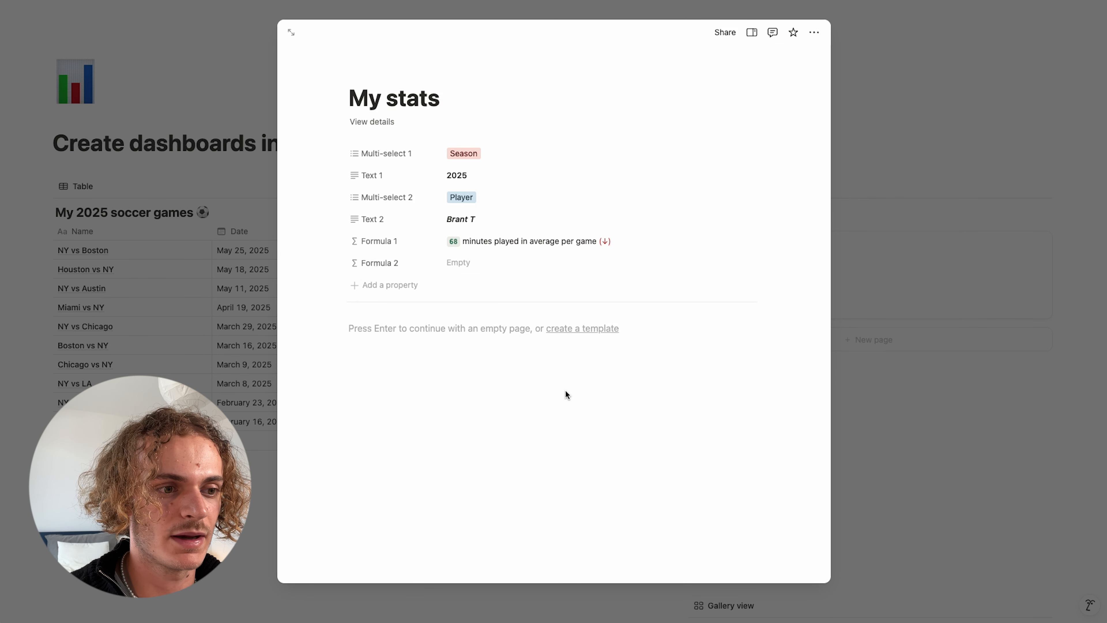
Reopen Formula 2 and add a comma after map(), with the closing parenthesis of sum() moved down two lines
{"action": "left_click", "coordinate": [451, 260]}
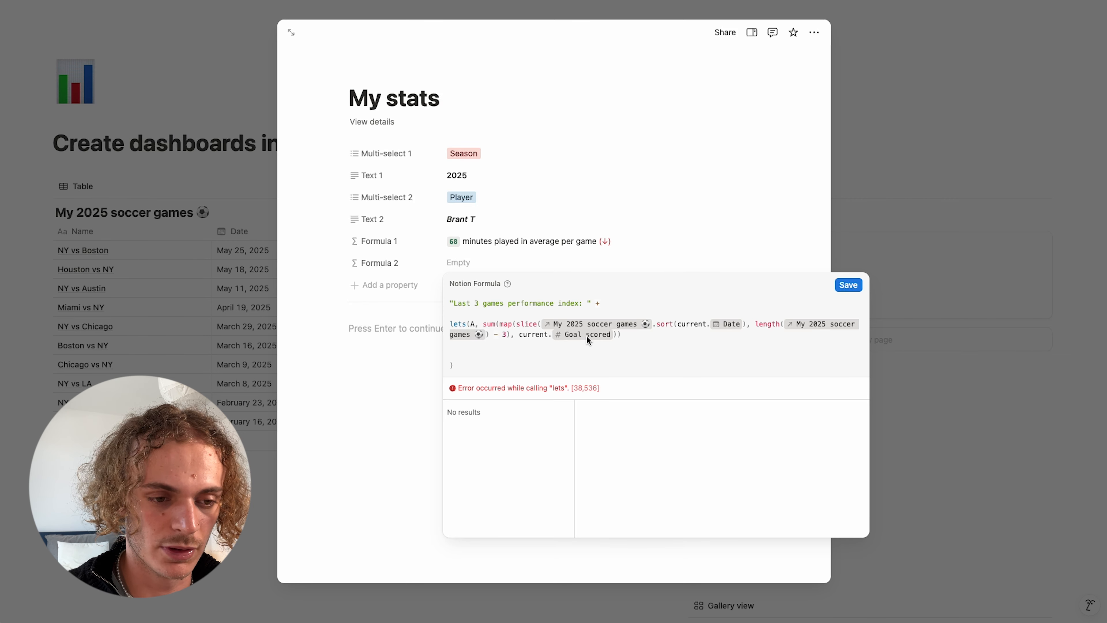
{"action": "left_click", "coordinate": [617, 334]}
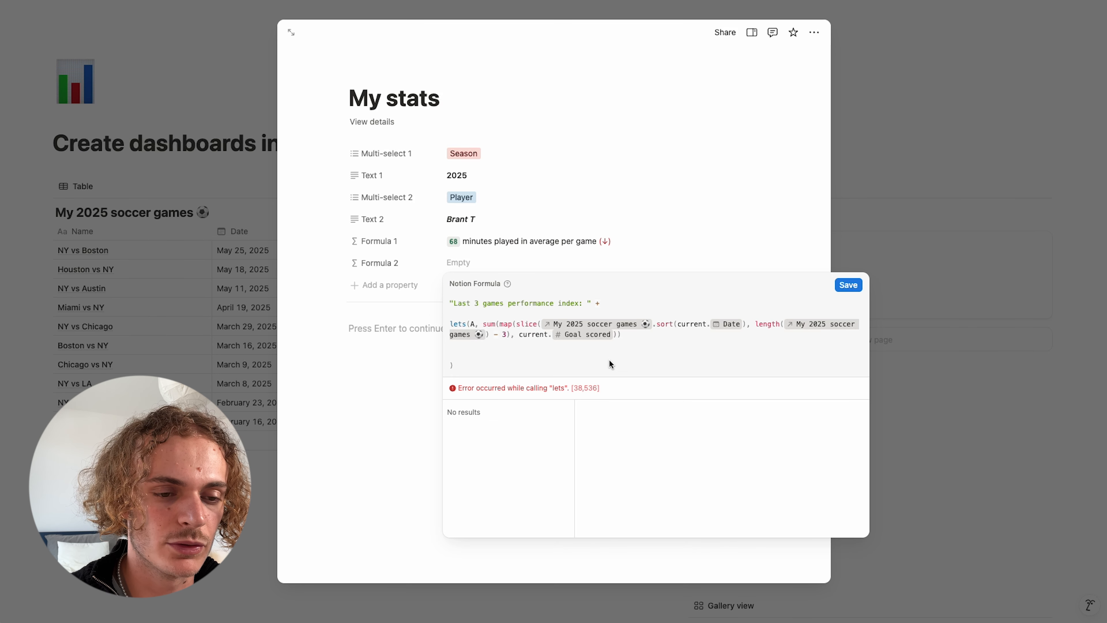
{"action": "type", "text": ","}
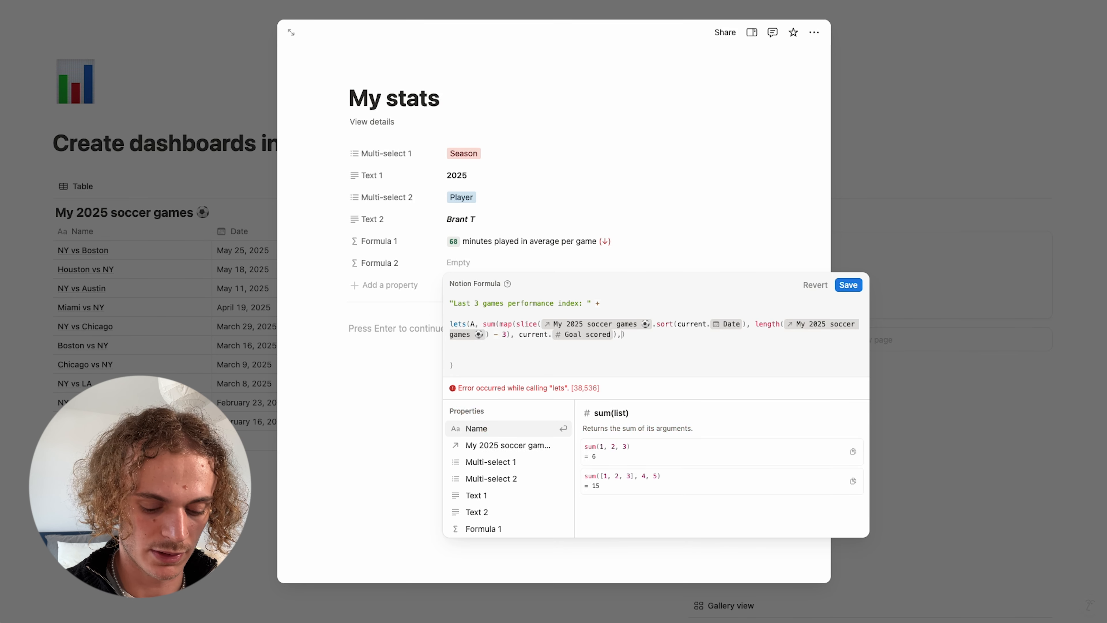
{"action": "key", "text": "Return"}
{"action": "key", "text": "BackSpace"}
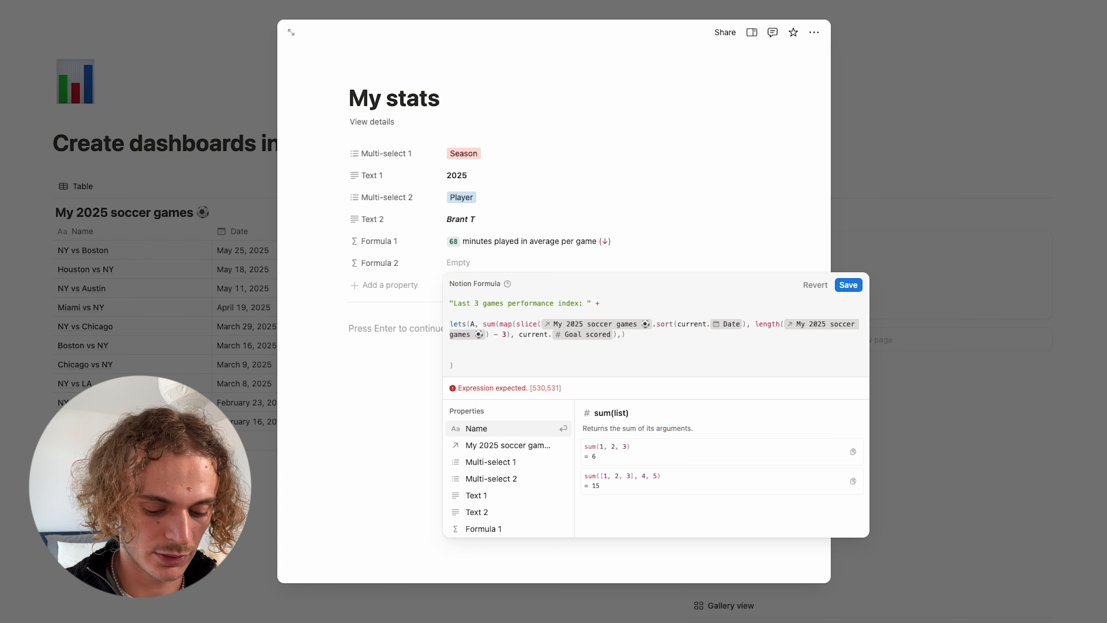
{"action": "key", "text": "shift+Return"}
{"action": "key", "text": "shift+Return"}
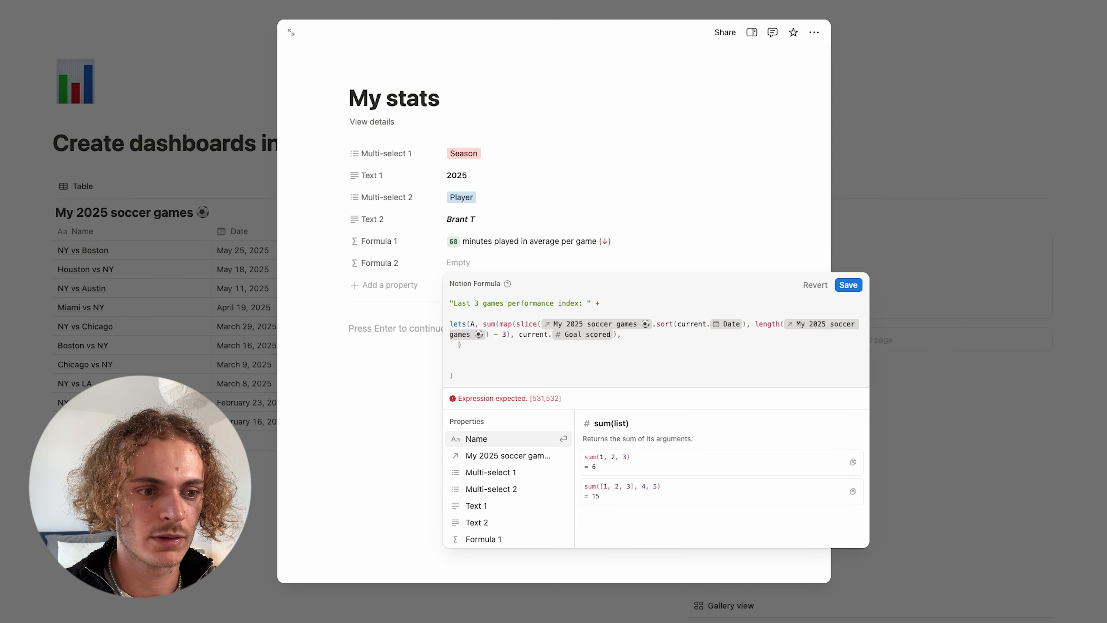
Start an if() function on the new line with the condition A < 2 and an empty text string as the true result
{"action": "type", "text": "if"}
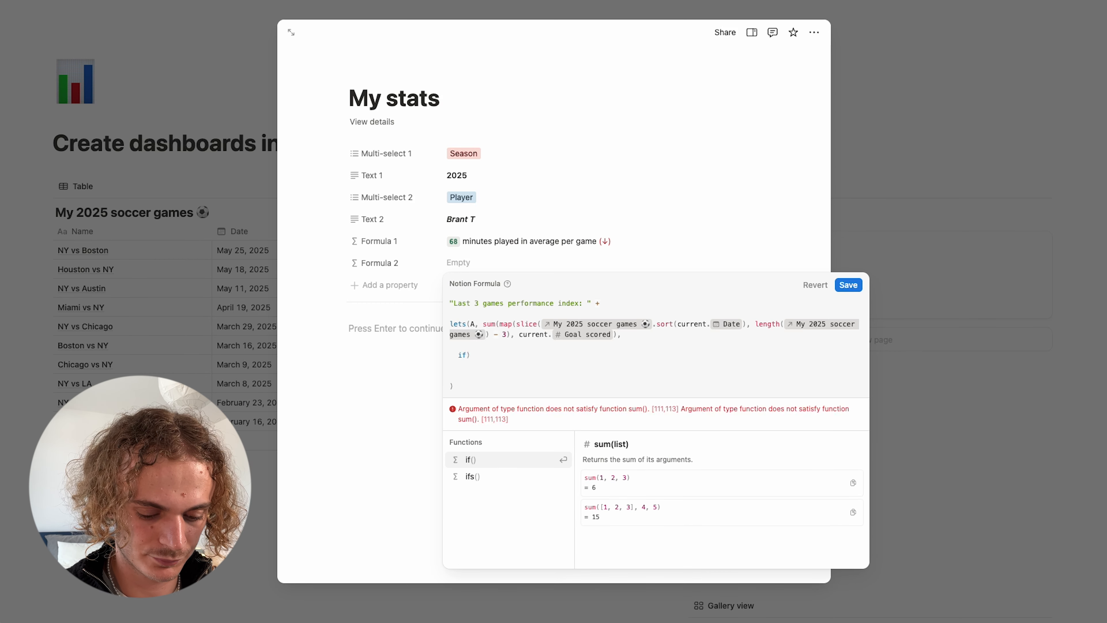
{"action": "type", "text": "("}
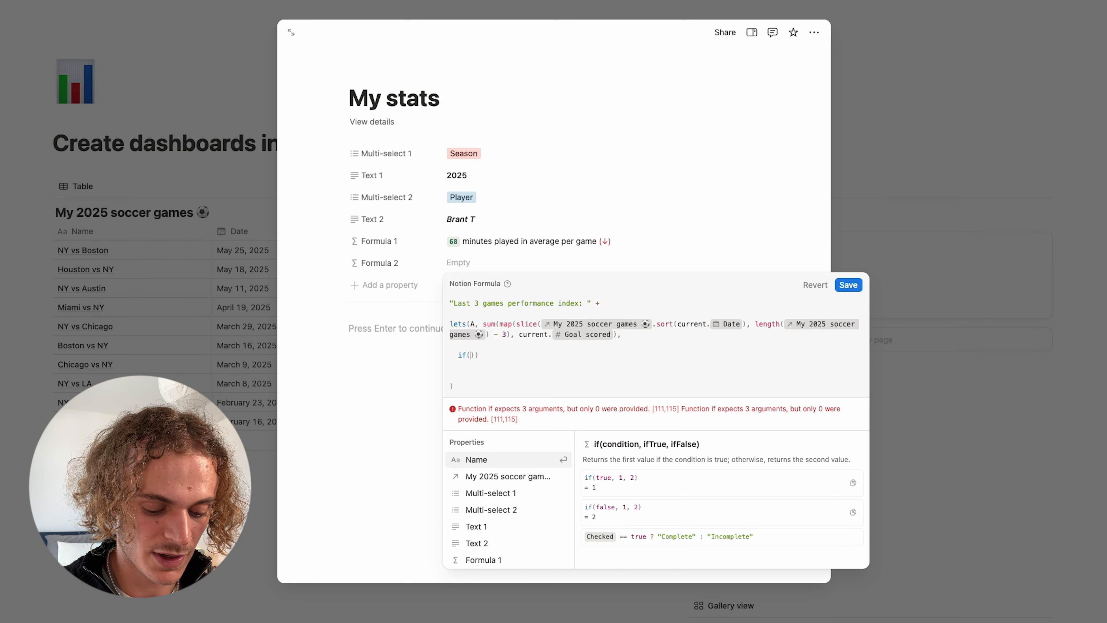
{"action": "type", "text": "A"}
{"action": "type", "text": ">"}
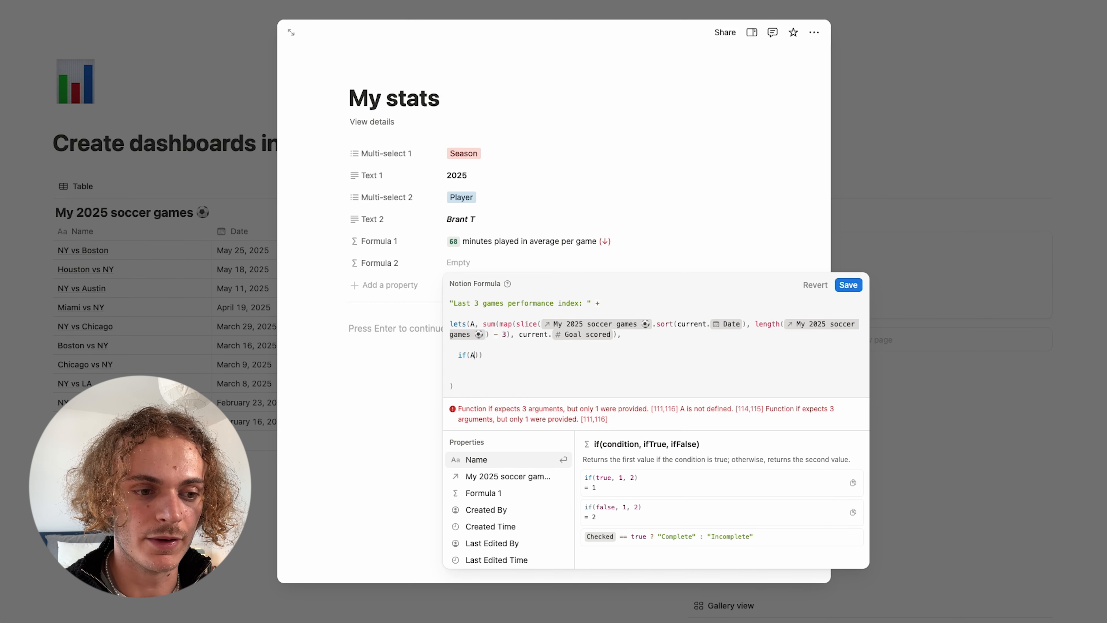
{"action": "key", "text": "BackSpace"}
{"action": "type", "text": "<"}
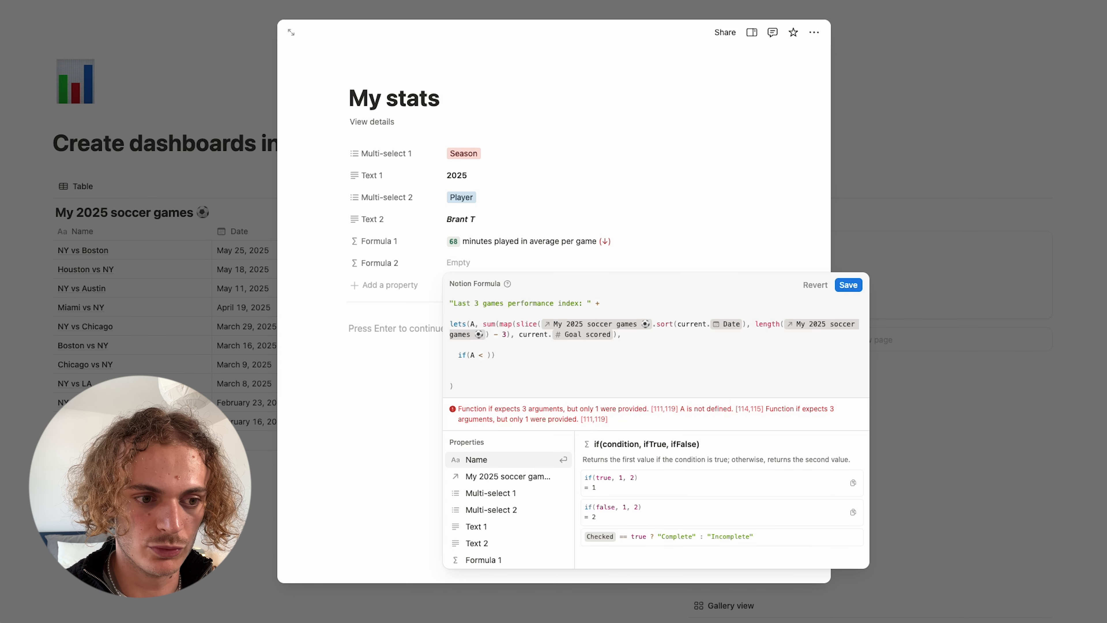
{"action": "type", "text": " 2"}
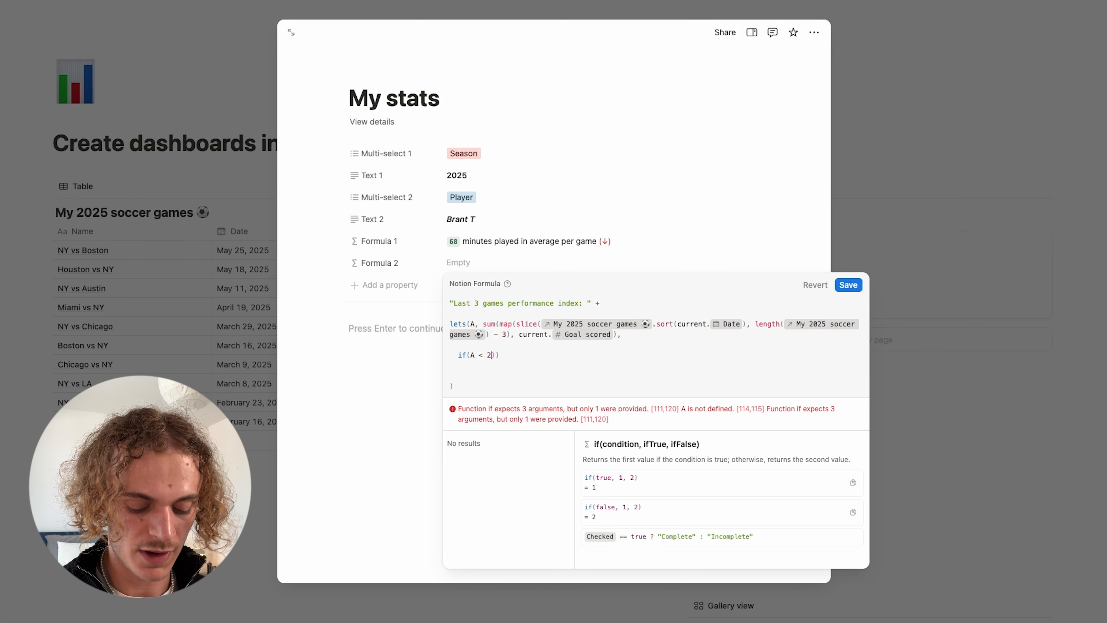
{"action": "type", "text": ","}
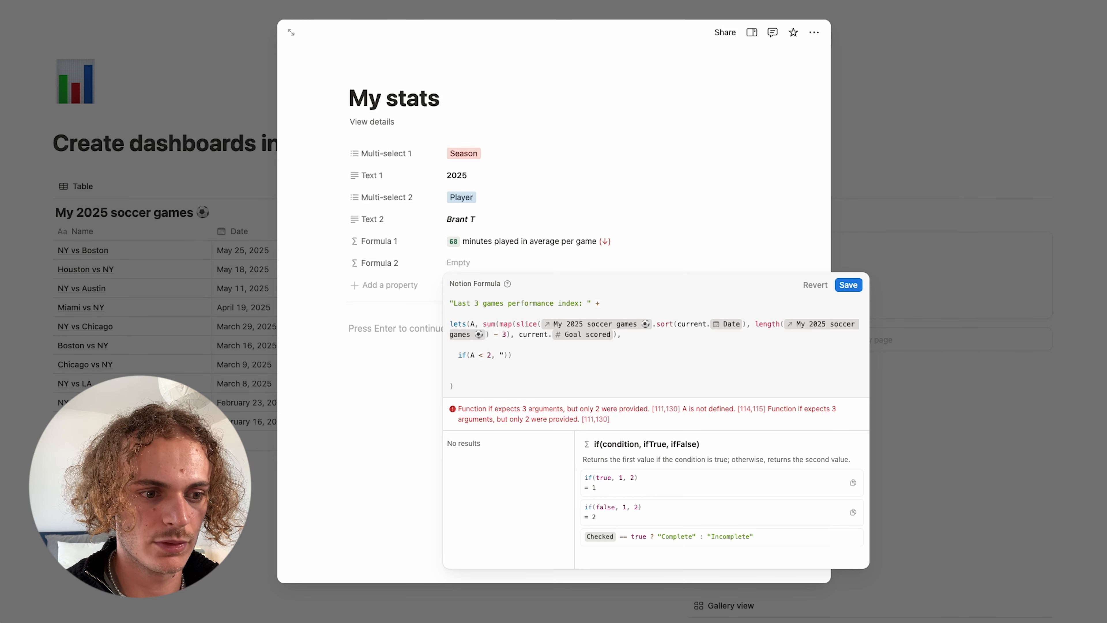
{"action": "type", "text": "\""}
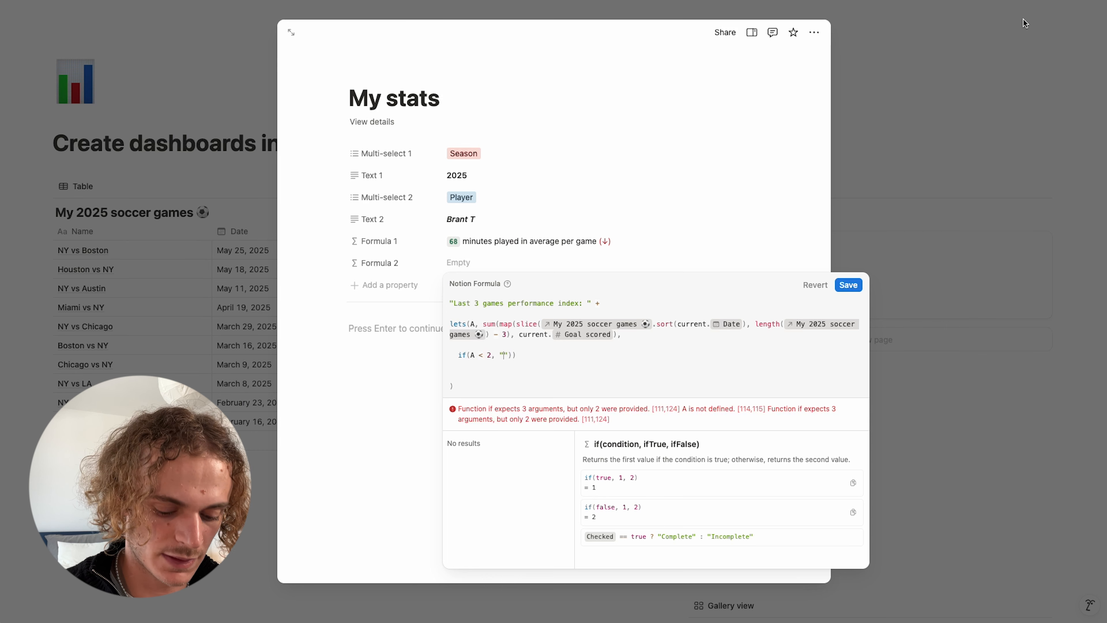
{"action": "type", "text": ":"}
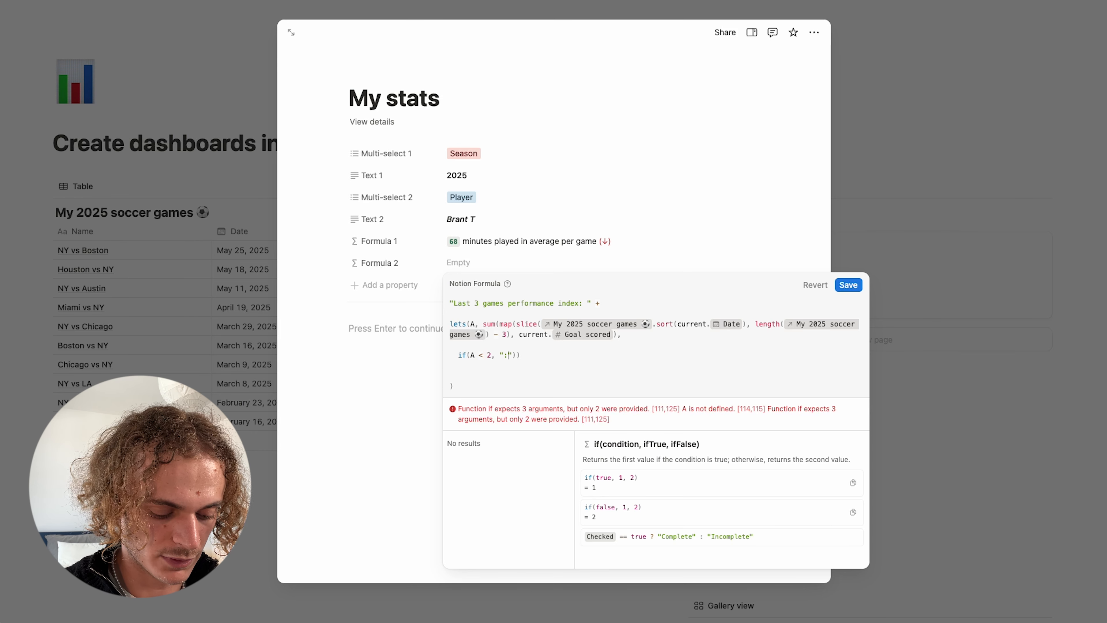
{"action": "type", "text": "star"}
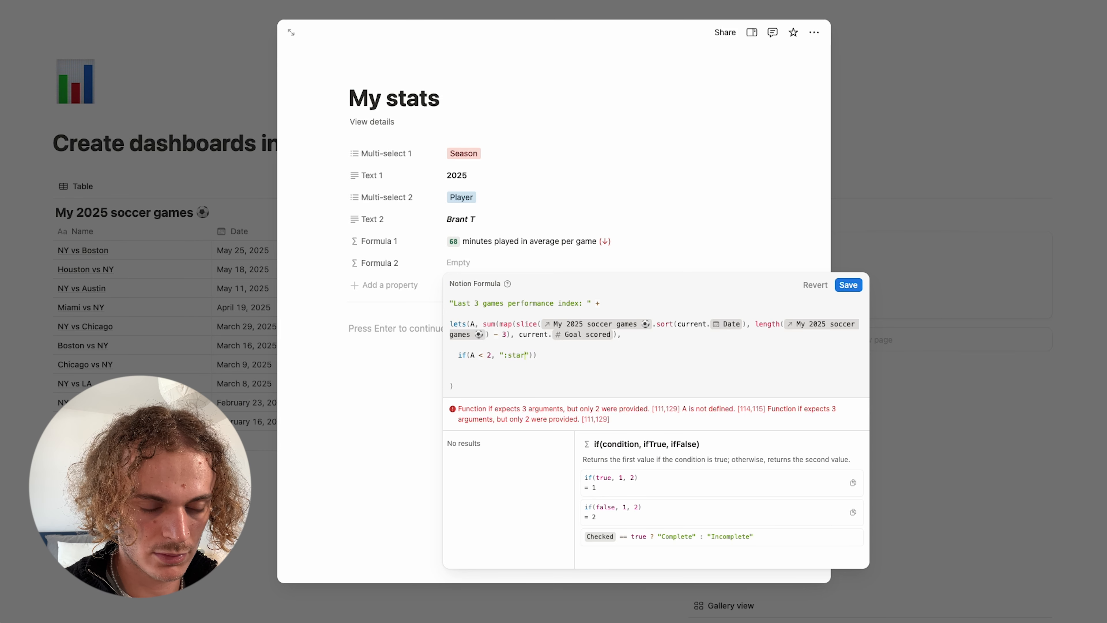
{"action": "key", "text": "BackSpace"}
{"action": "key", "text": "BackSpace"}
{"action": "key", "text": "BackSpace"}
{"action": "key", "text": "BackSpace"}
{"action": "key", "text": "BackSpace"}
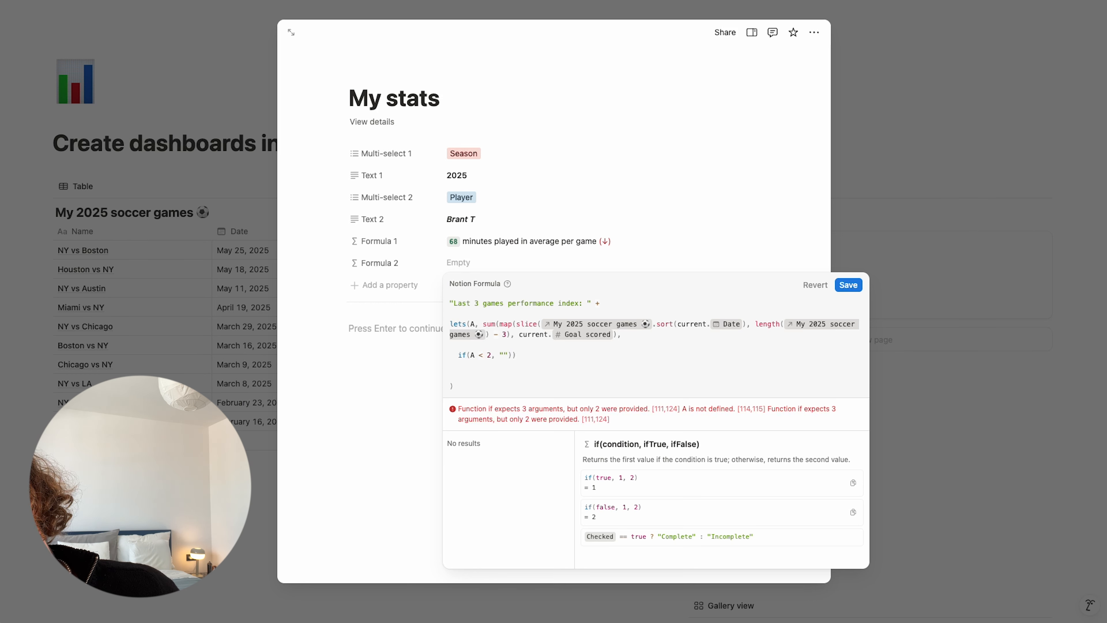
Insert one star emoji as the true result of the if() function and add a comma after its closing parenthesis
{"action": "key", "text": "ctrl+super+space"}
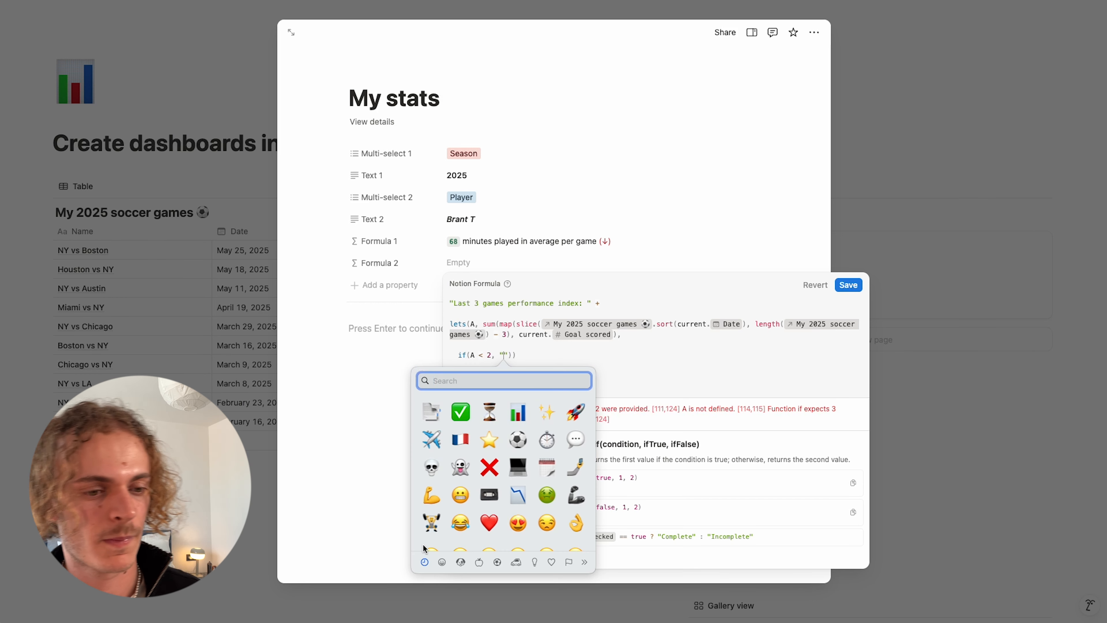
{"action": "left_click", "coordinate": [489, 439]}
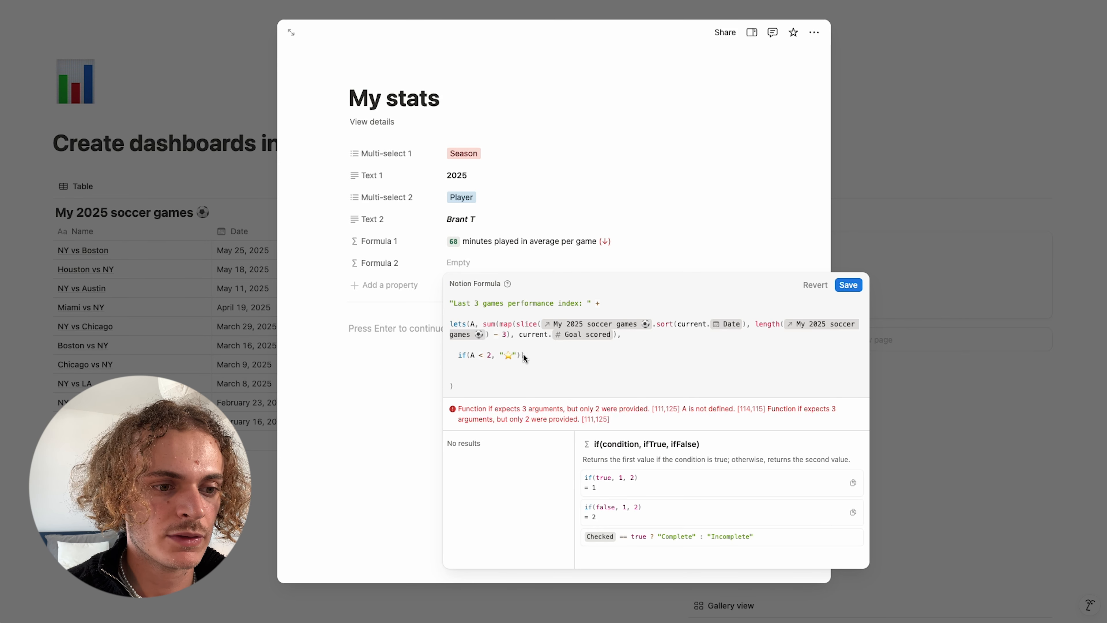
{"action": "left_click", "coordinate": [521, 356]}
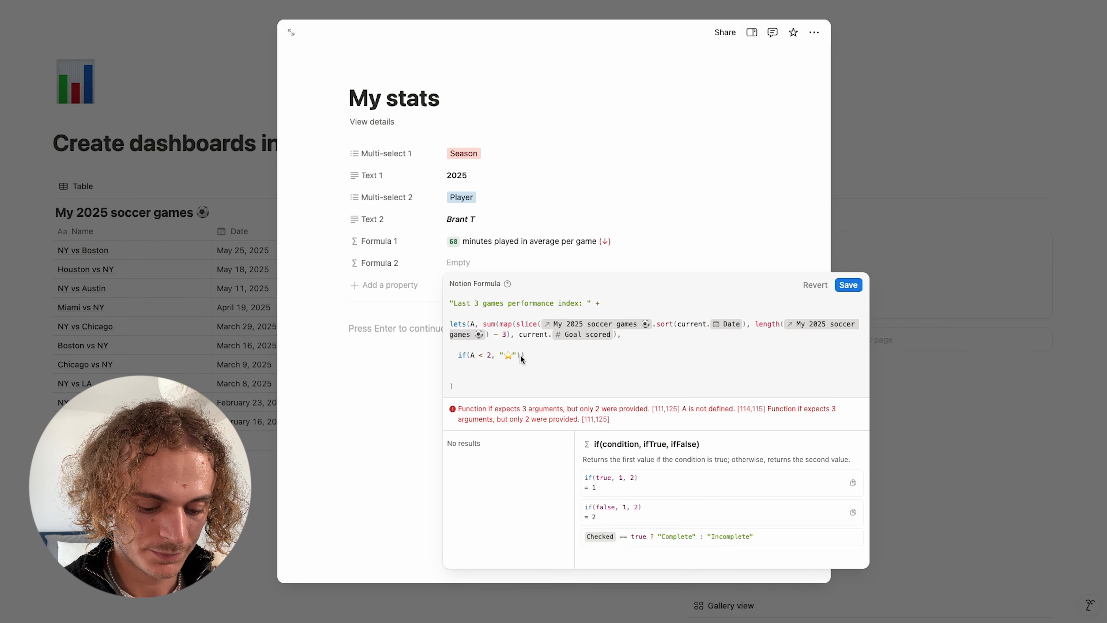
{"action": "type", "text": ","}
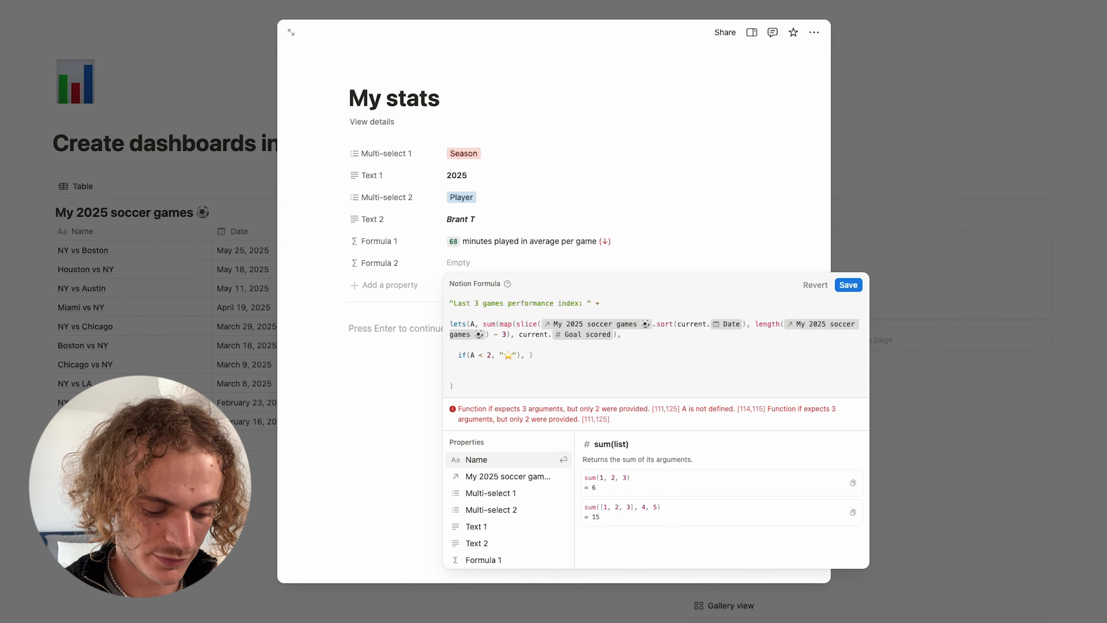
Add a second if() function after the comma with the condition A < 4, followed by a comma
{"action": "type", "text": "if("}
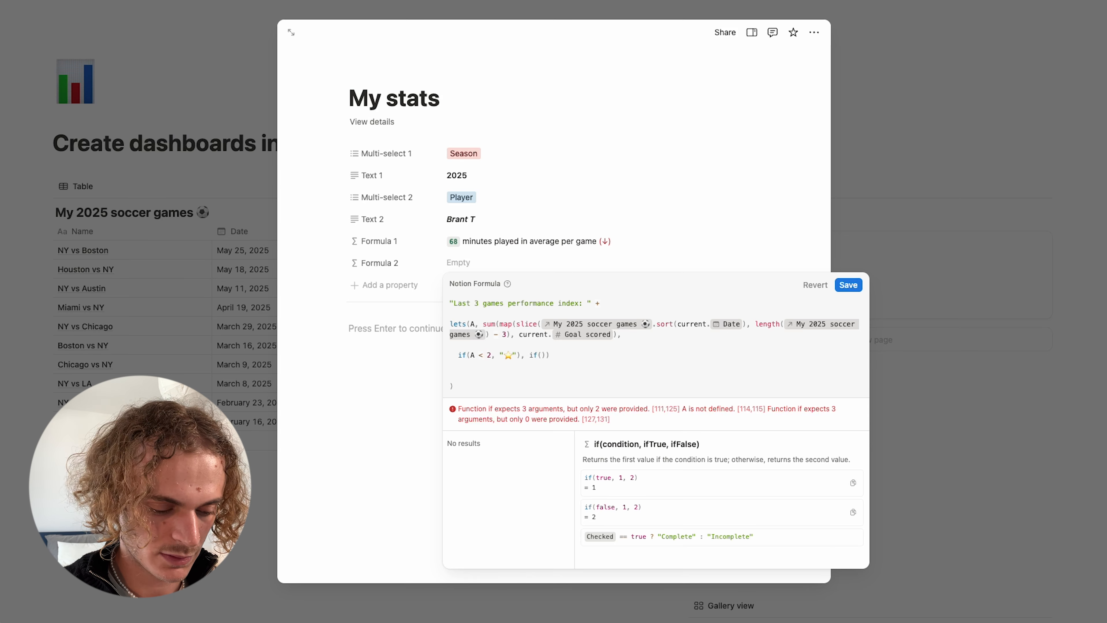
{"action": "type", "text": "A >"}
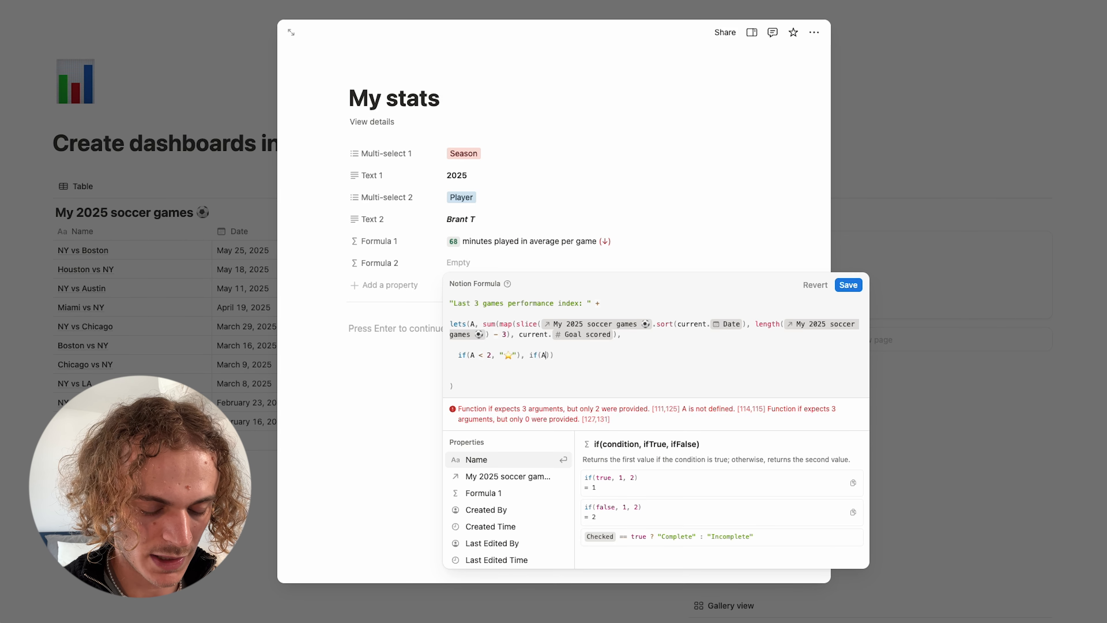
{"action": "key", "text": "BackSpace"}
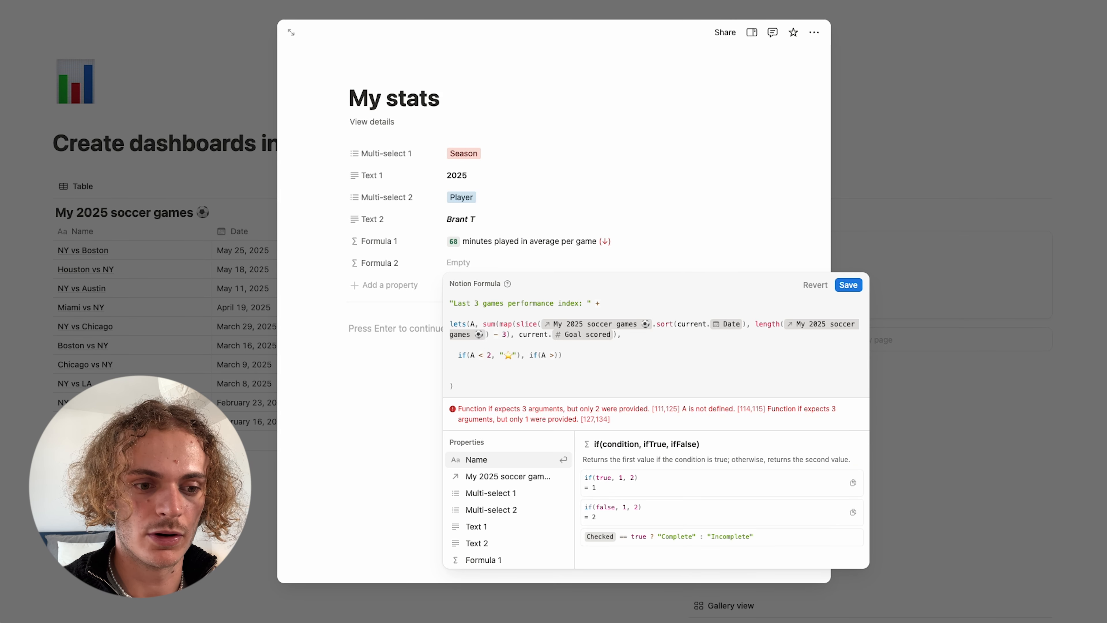
{"action": "type", "text": "< "}
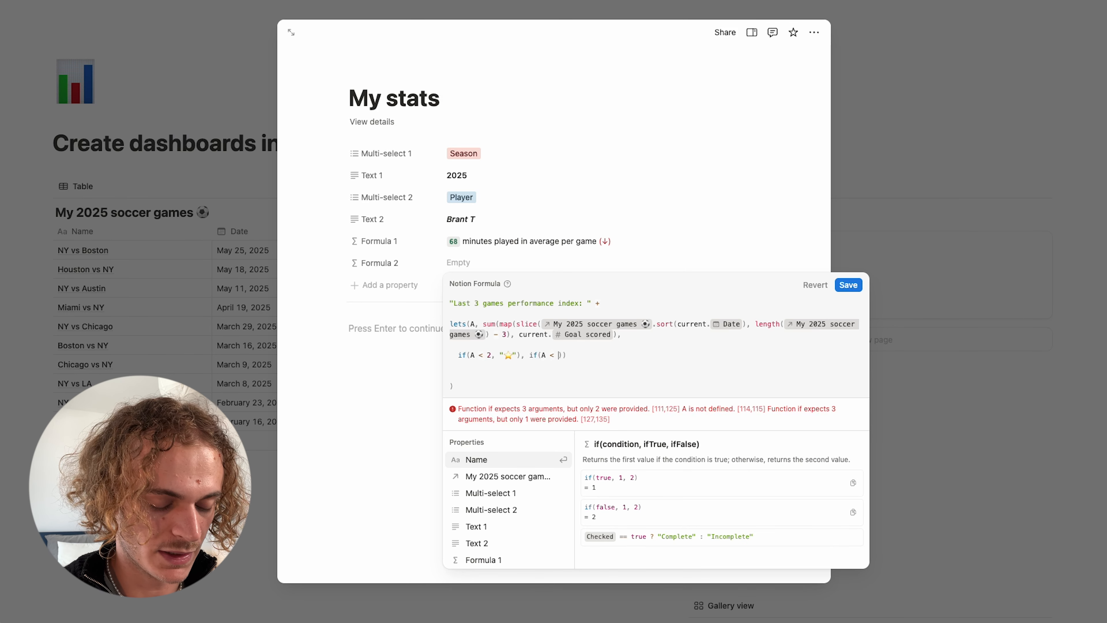
{"action": "type", "text": "4"}
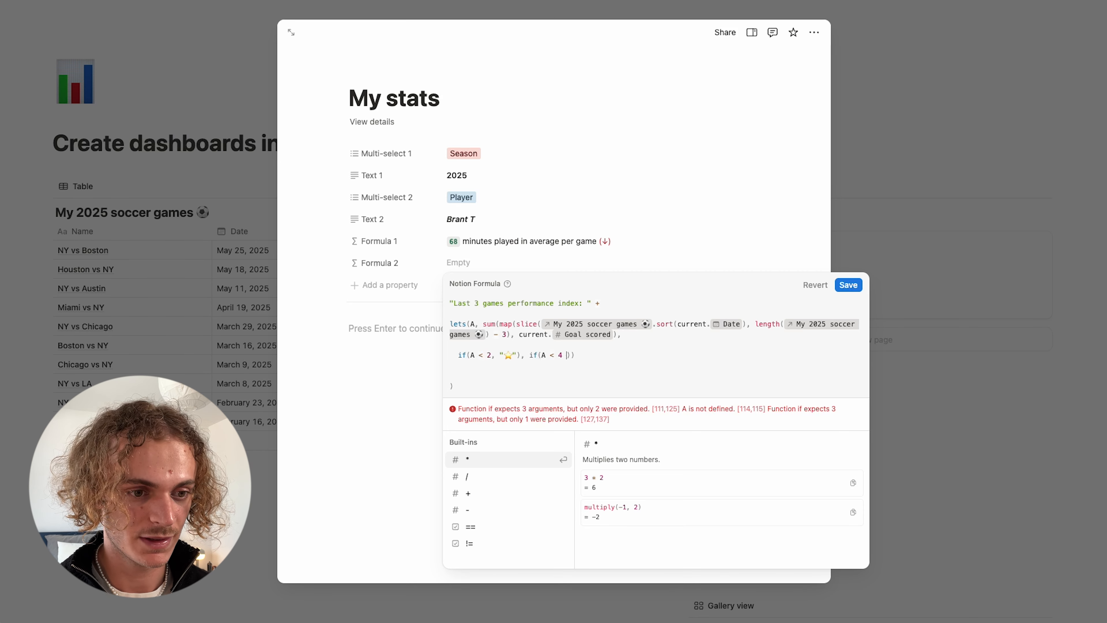
{"action": "key", "text": "BackSpace"}
{"action": "type", "text": ","}
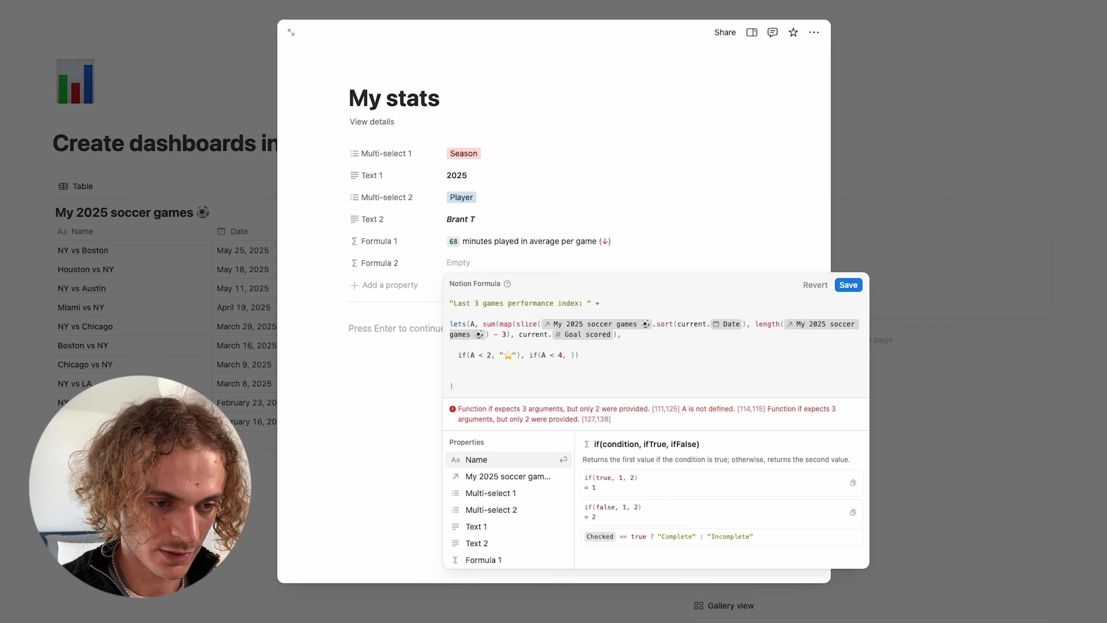
Reuse the star text from the first if() to set the true result of the second if() to two star emojis
{"action": "left_click", "coordinate": [503, 357]}
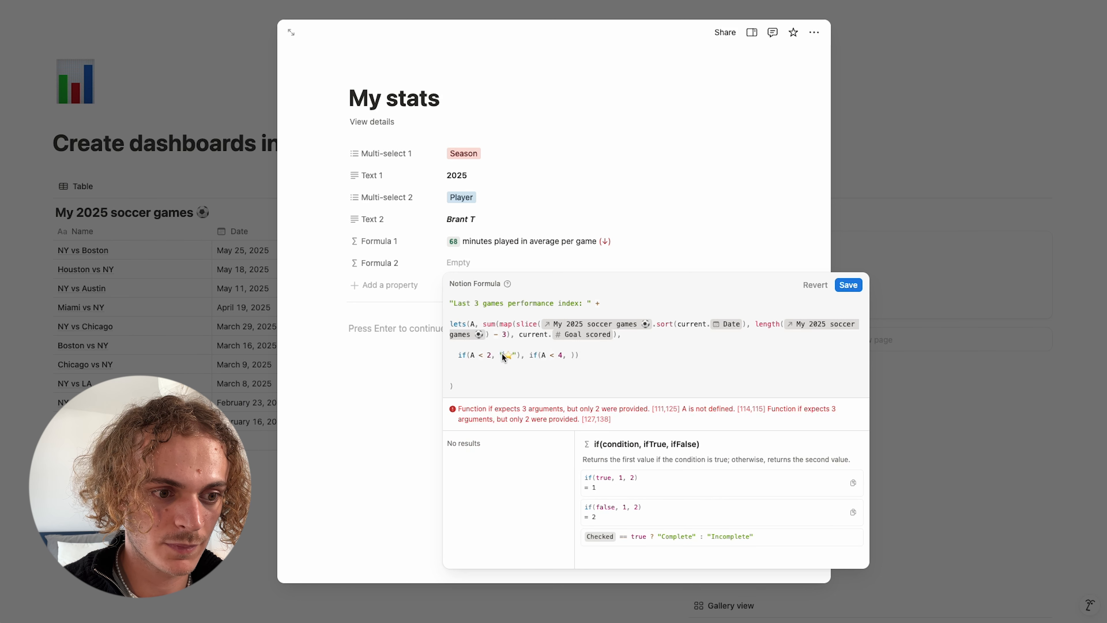
{"action": "key", "text": "super+c"}
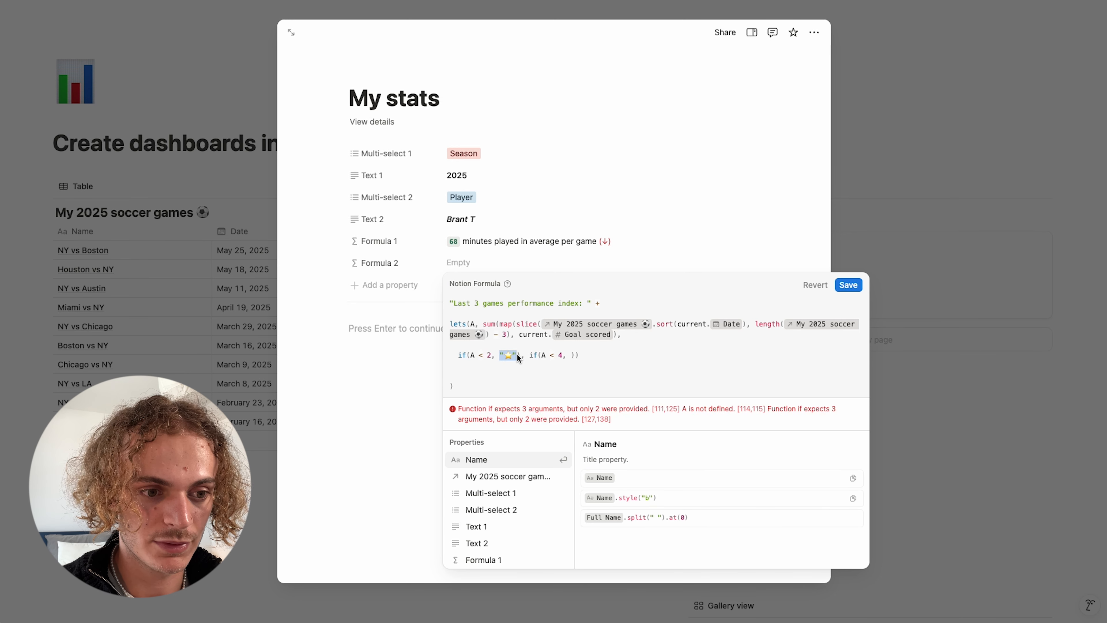
{"action": "left_click", "coordinate": [572, 356]}
{"action": "key", "text": "super+v"}
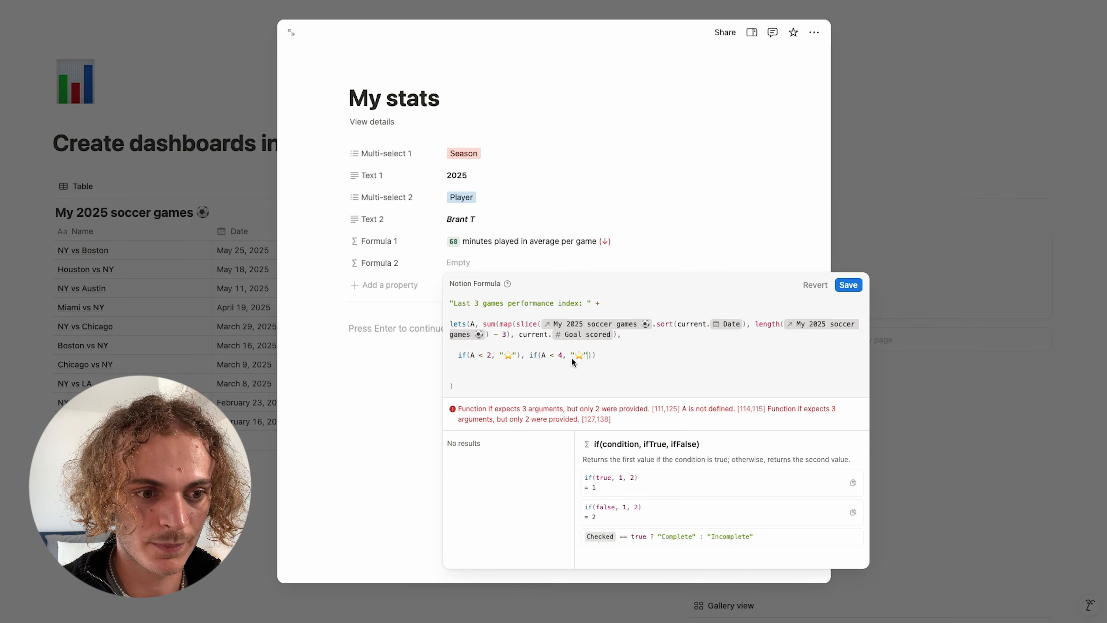
{"action": "left_click_drag", "start_coordinate": [586, 356], "coordinate": [579, 355]}
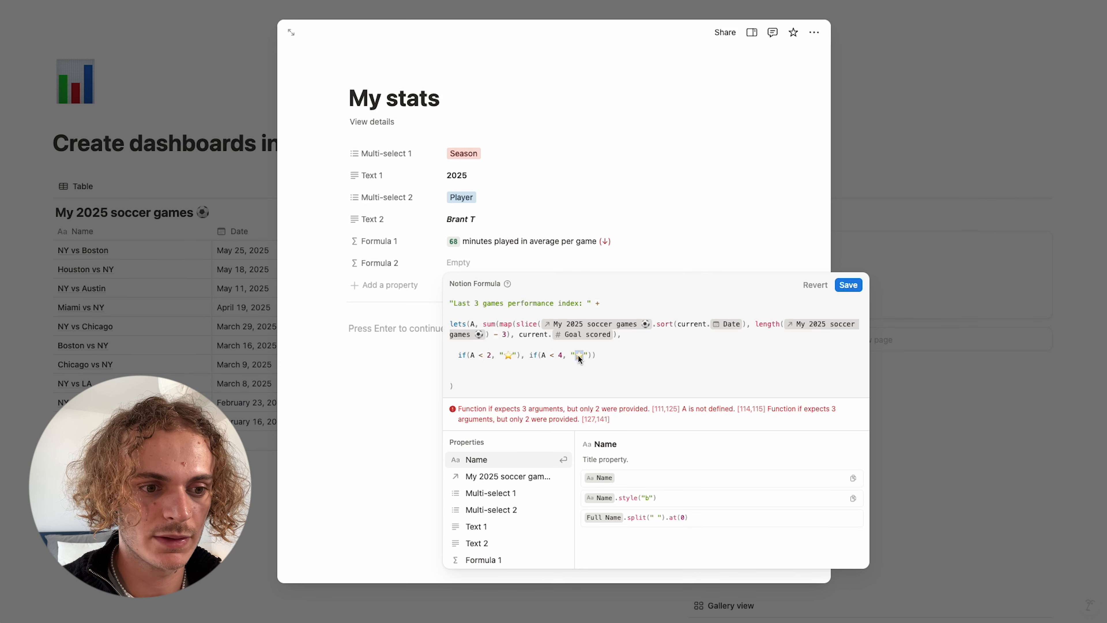
{"action": "left_click", "coordinate": [582, 354]}
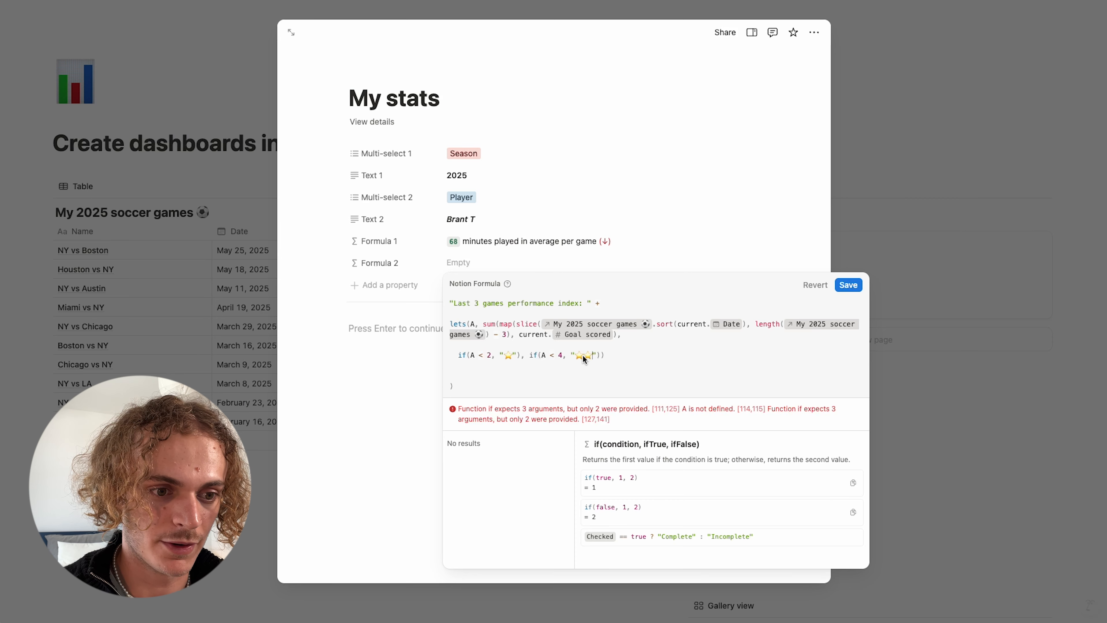
{"action": "key", "text": "ctrl+v"}
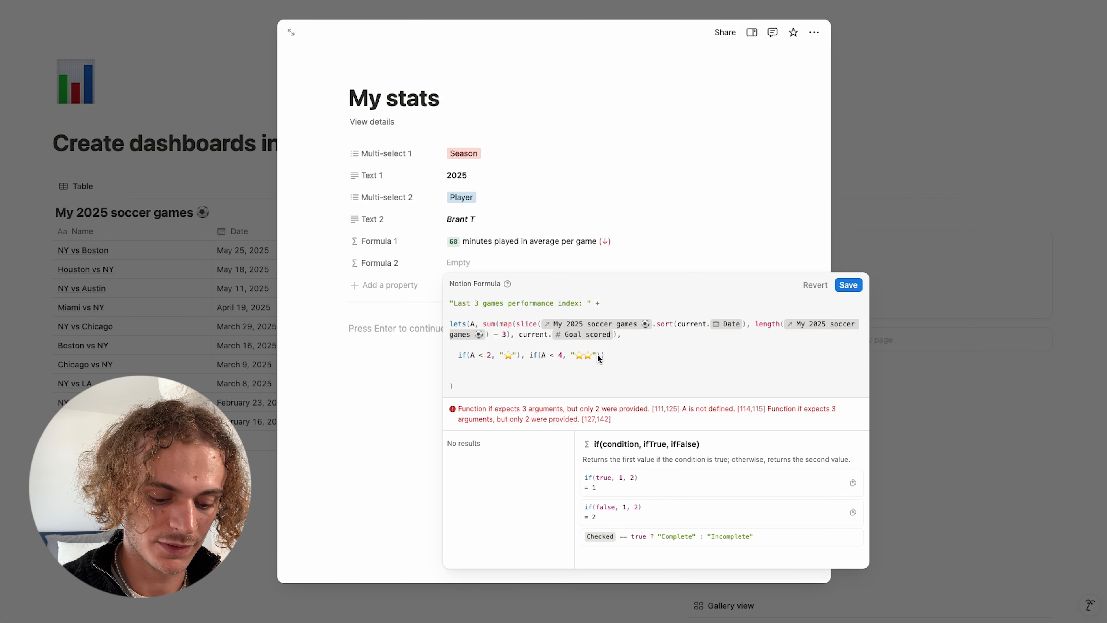
Add three star emojis in quotation marks as the false result of the second if()
{"action": "type", "text": ",)"}
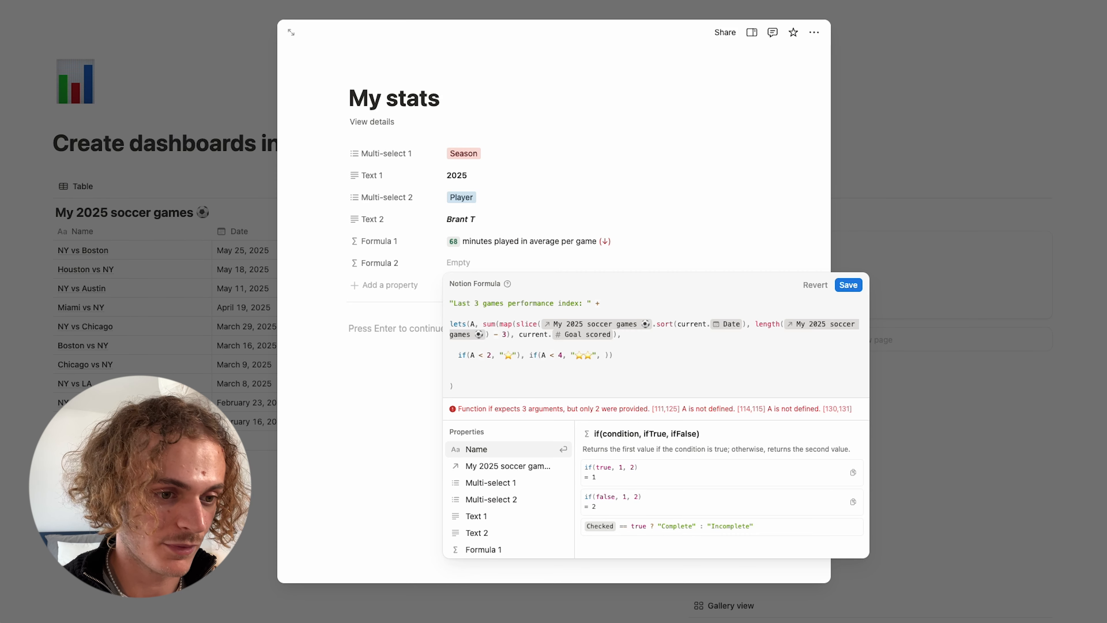
{"action": "key", "text": "super+v"}
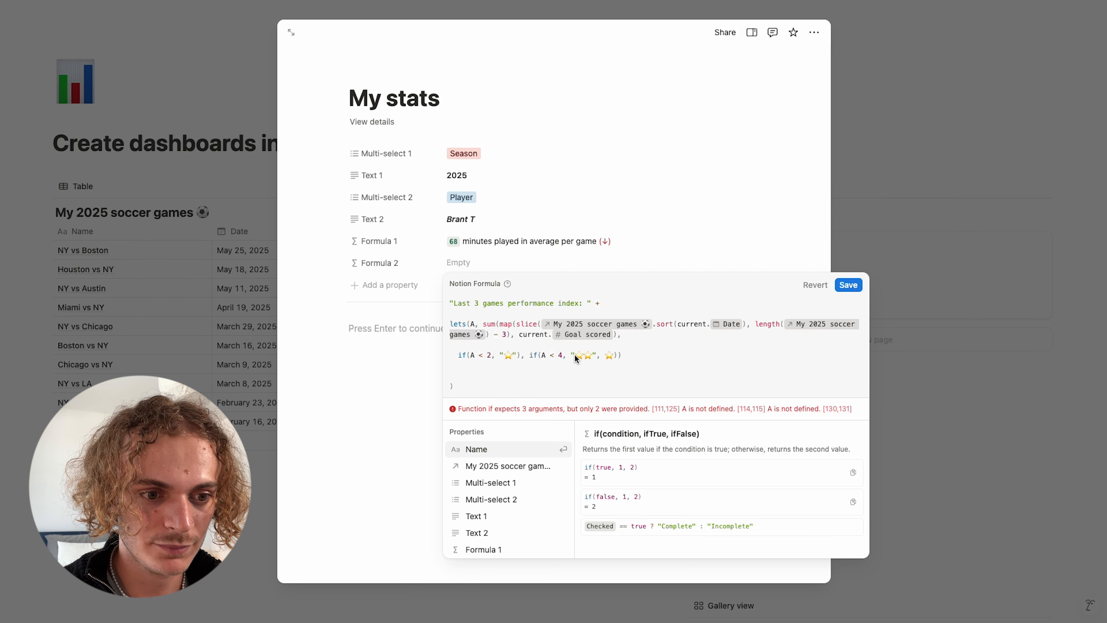
{"action": "key", "text": "super+v"}
{"action": "key", "text": "super+v"}
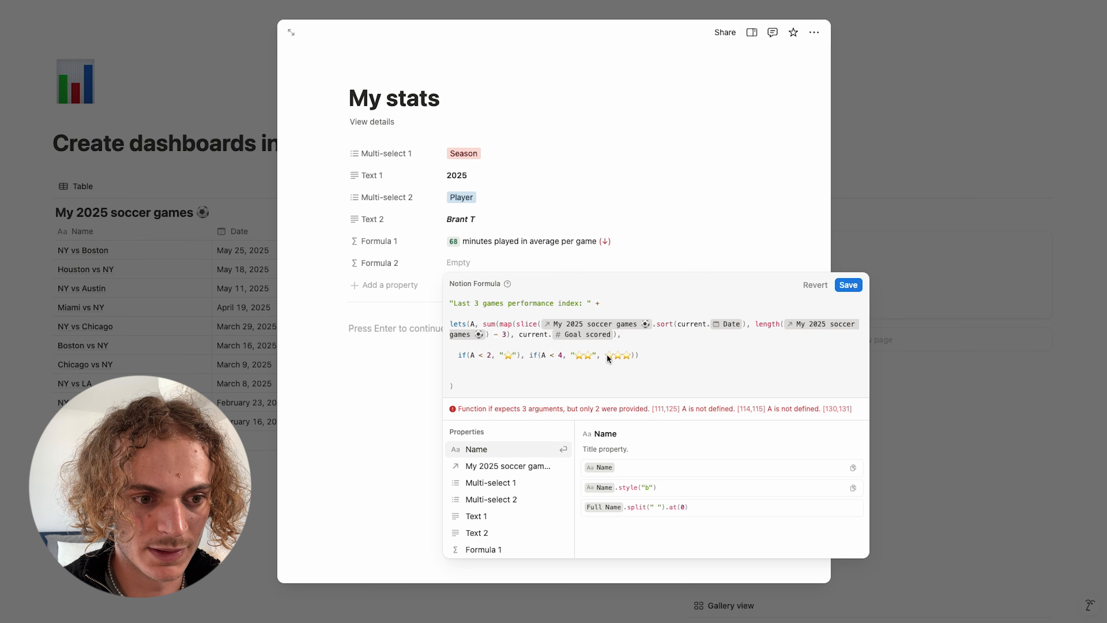
{"action": "left_click", "coordinate": [606, 354]}
{"action": "type", "text": "\""}
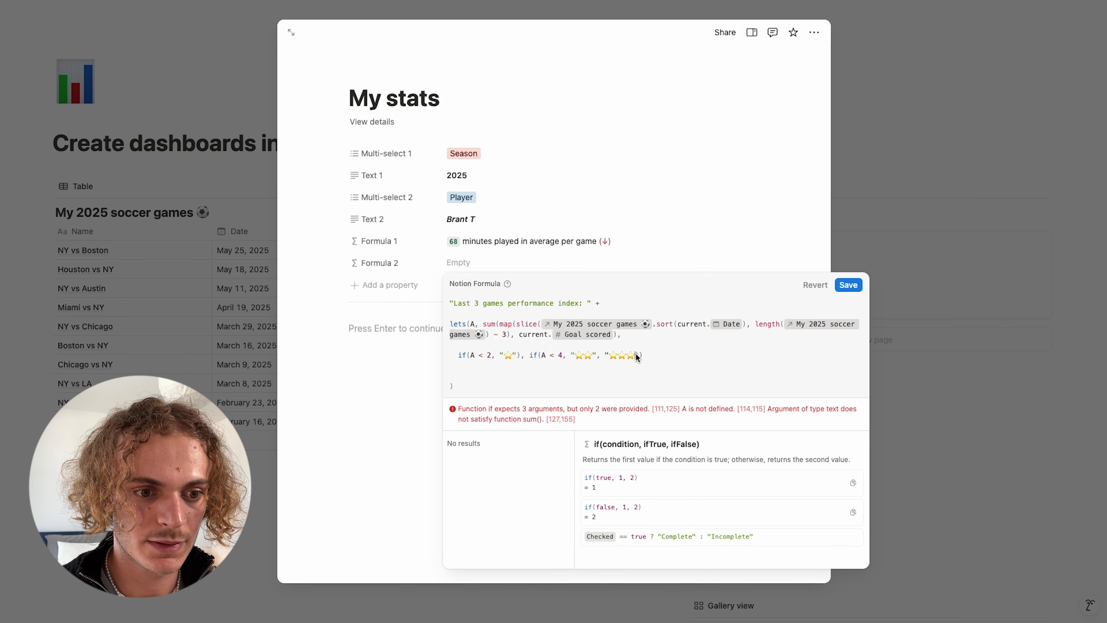
{"action": "left_click", "coordinate": [636, 354]}
{"action": "type", "text": "\""}
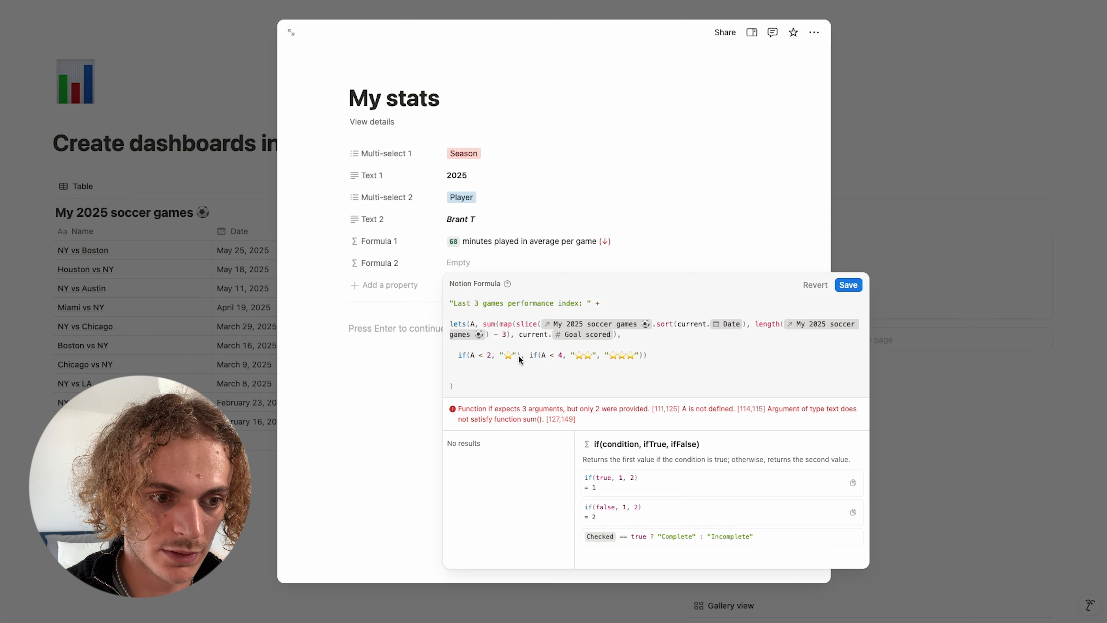
Remove the parenthesis after the one-star result, close sum() after Goal scored, then save the formula and close the card
{"action": "key", "text": "BackSpace"}
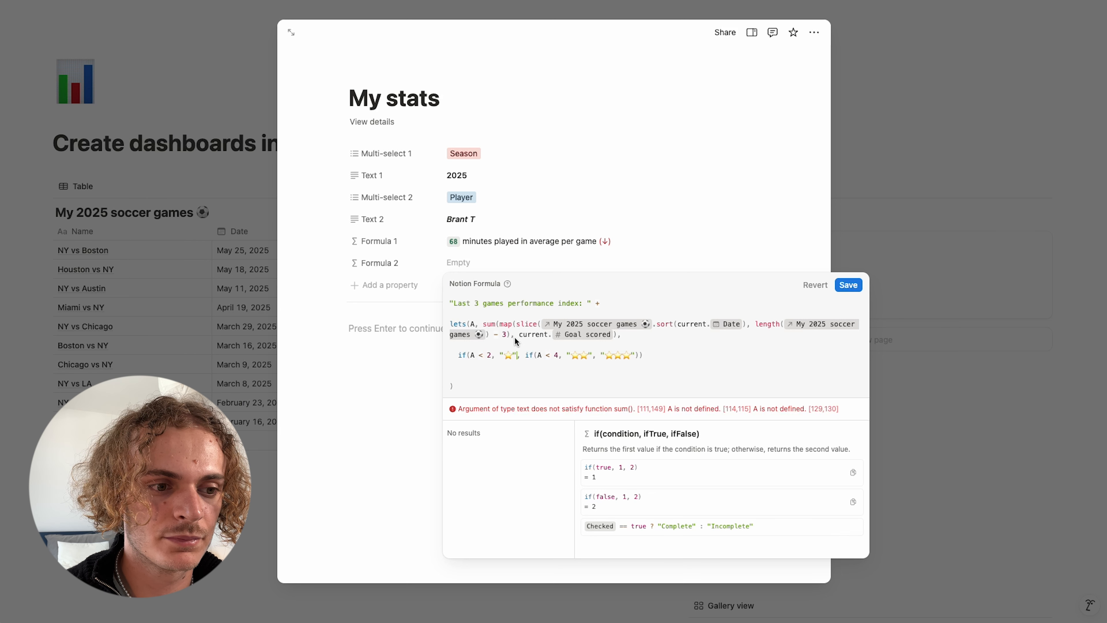
{"action": "left_click", "coordinate": [613, 335]}
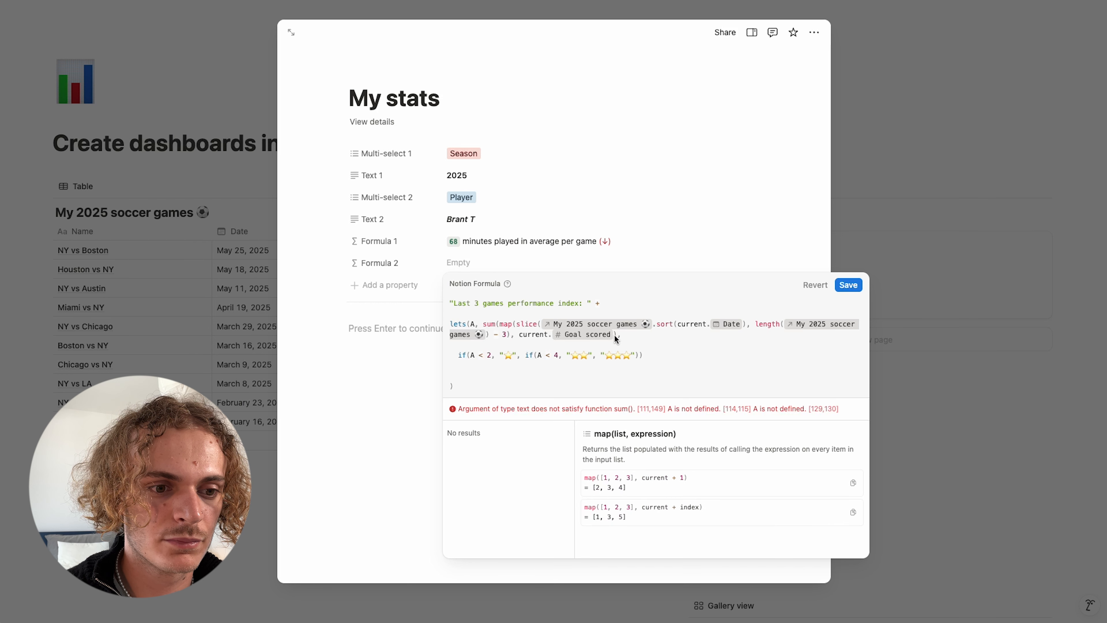
{"action": "type", "text": ")"}
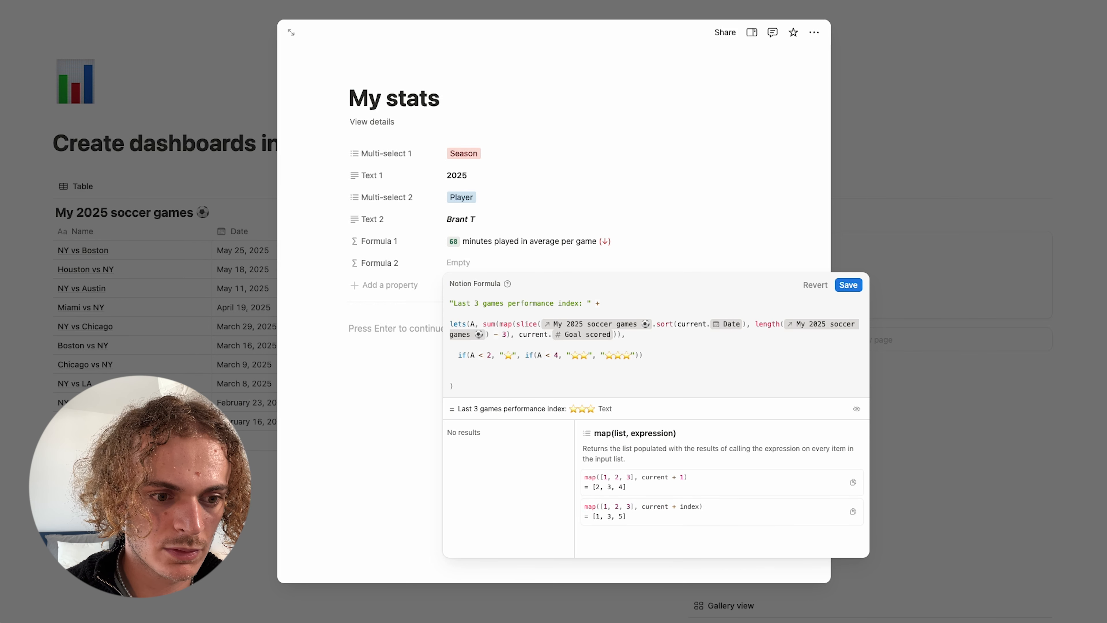
{"action": "left_click", "coordinate": [847, 285]}
{"action": "left_click", "coordinate": [863, 455]}
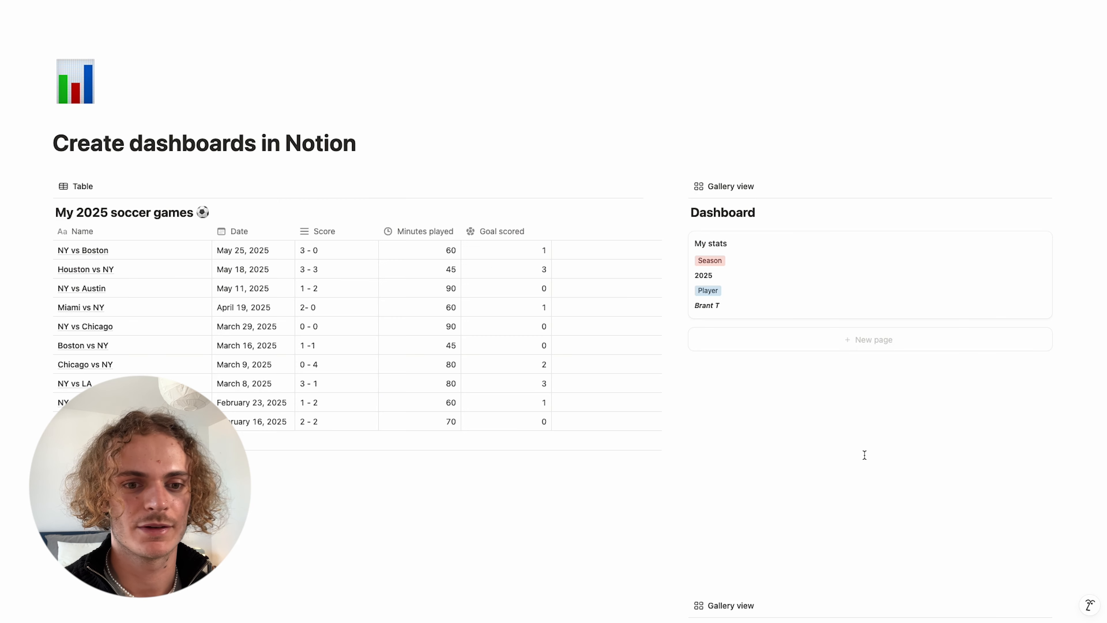
Show Formula 1 and Formula 2 on the cards of the Dashboard gallery view
{"action": "left_click", "coordinate": [1000, 188]}
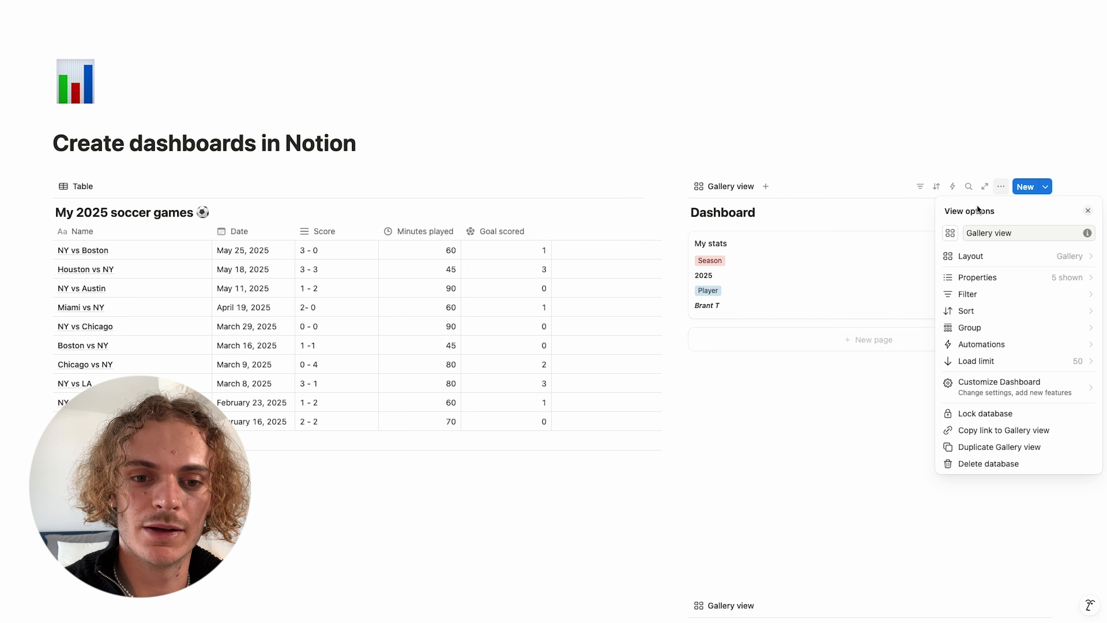
{"action": "left_click", "coordinate": [966, 272]}
{"action": "left_click", "coordinate": [973, 379]}
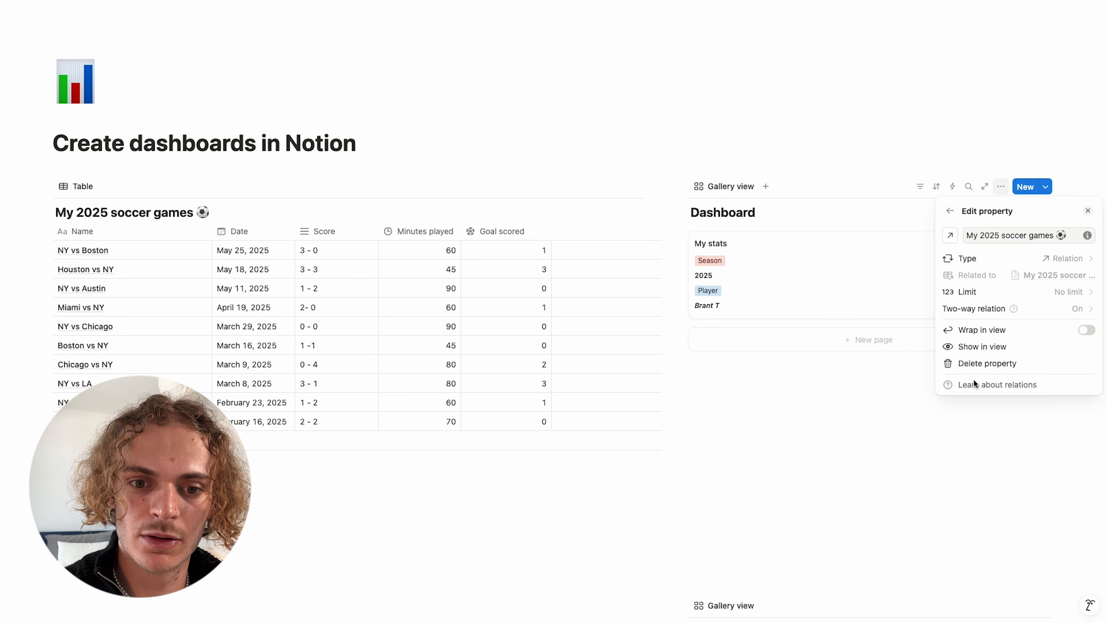
{"action": "left_click", "coordinate": [952, 236]}
{"action": "left_click", "coordinate": [947, 210]}
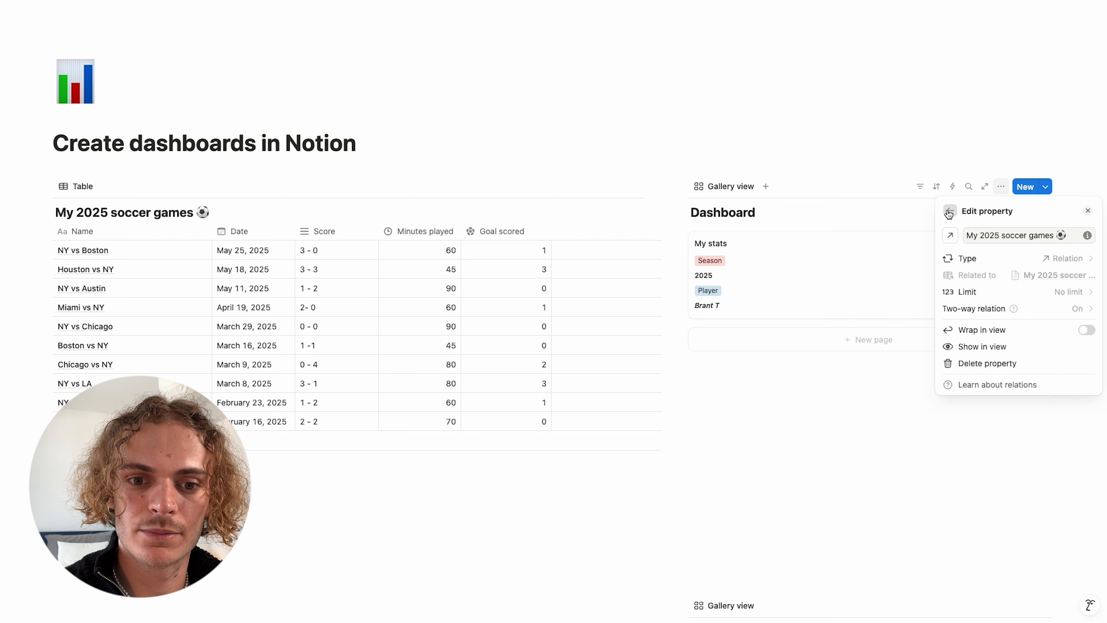
{"action": "left_click", "coordinate": [950, 211]}
{"action": "left_click", "coordinate": [1077, 393]}
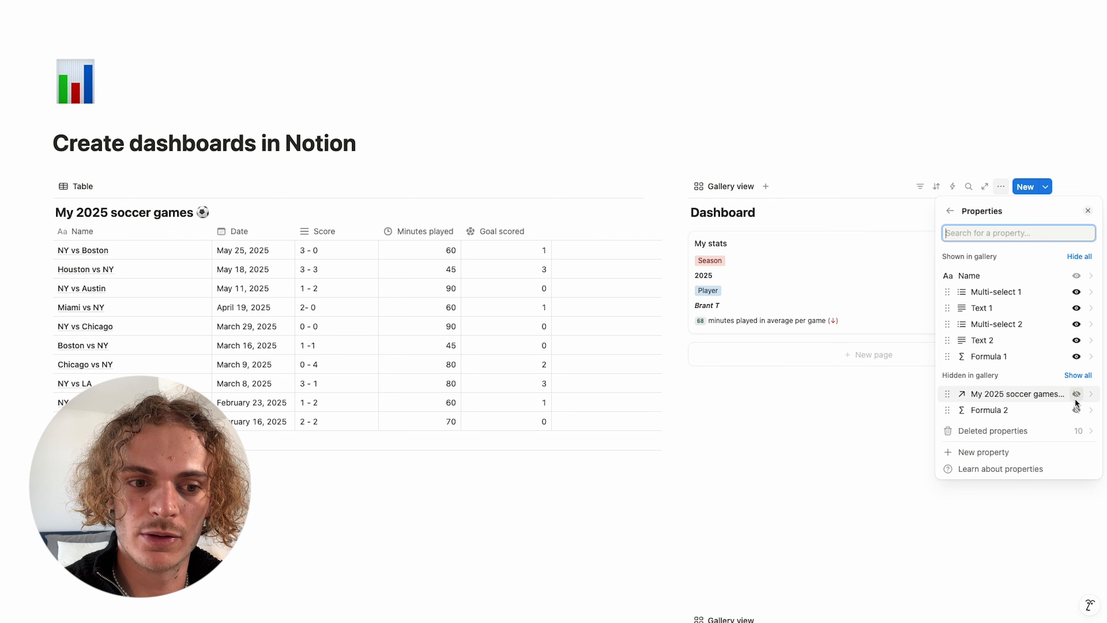
{"action": "left_click", "coordinate": [1077, 410]}
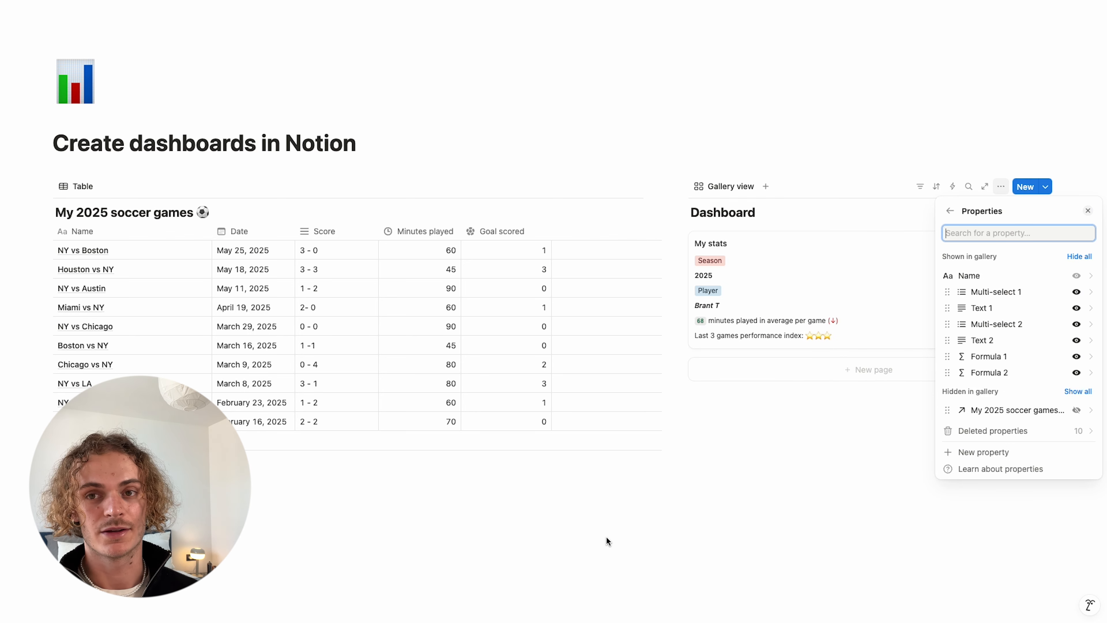
{"action": "left_click", "coordinate": [916, 447]}
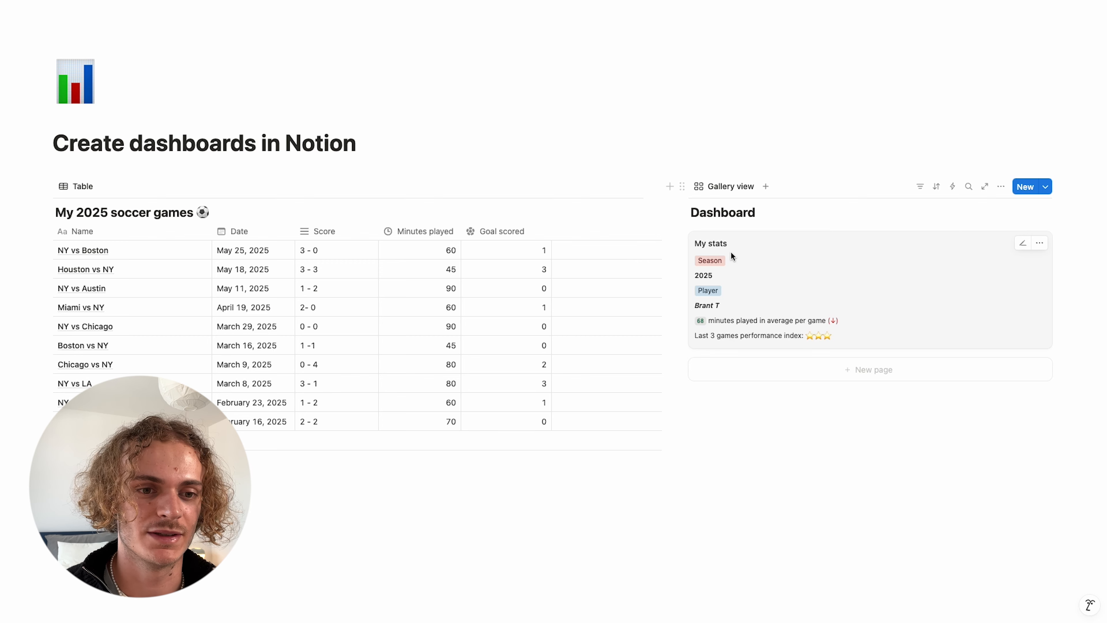
Open the My stats card from the Dashboard gallery view
{"action": "left_click", "coordinate": [732, 261]}
{"action": "left_click", "coordinate": [378, 284]}
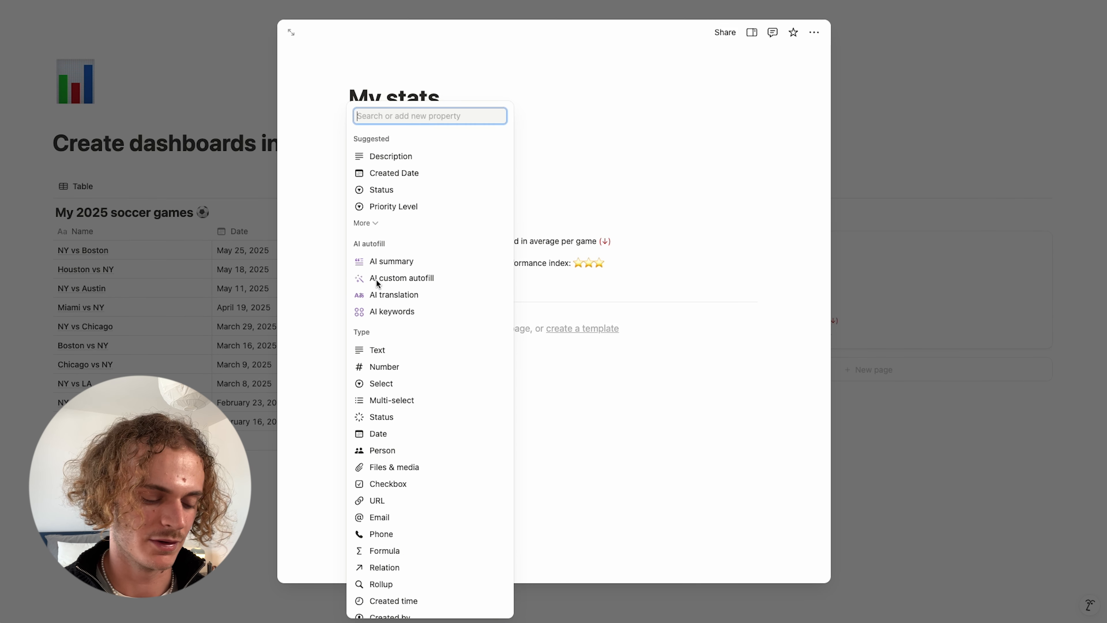
{"action": "type", "text": "formuloa"}
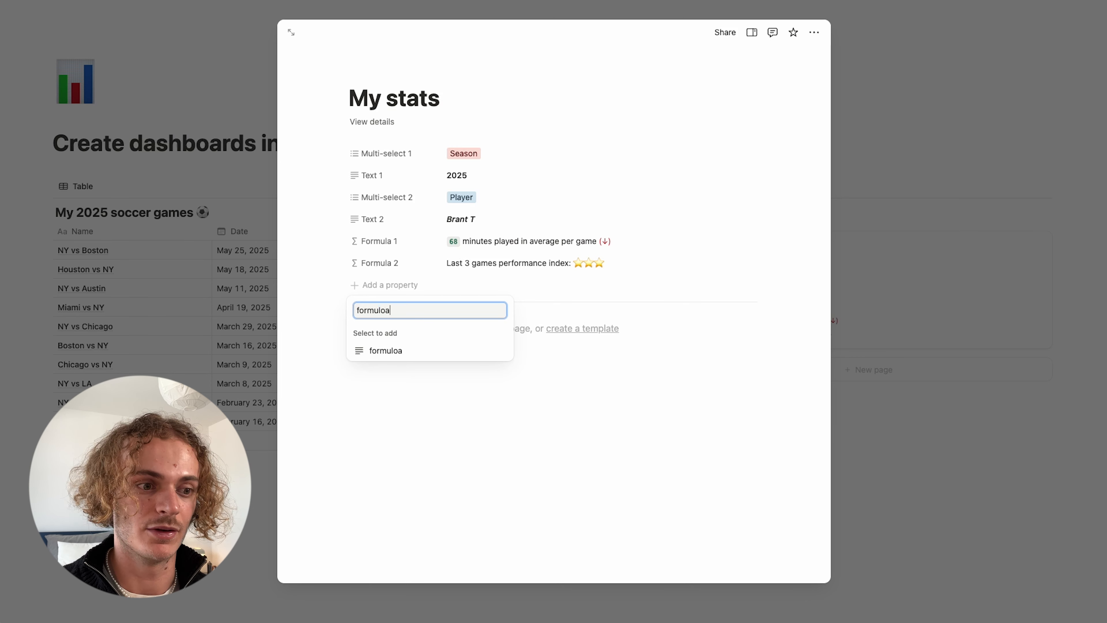
{"action": "key", "text": "BackSpace"}
{"action": "key", "text": "BackSpace"}
{"action": "type", "text": "la"}
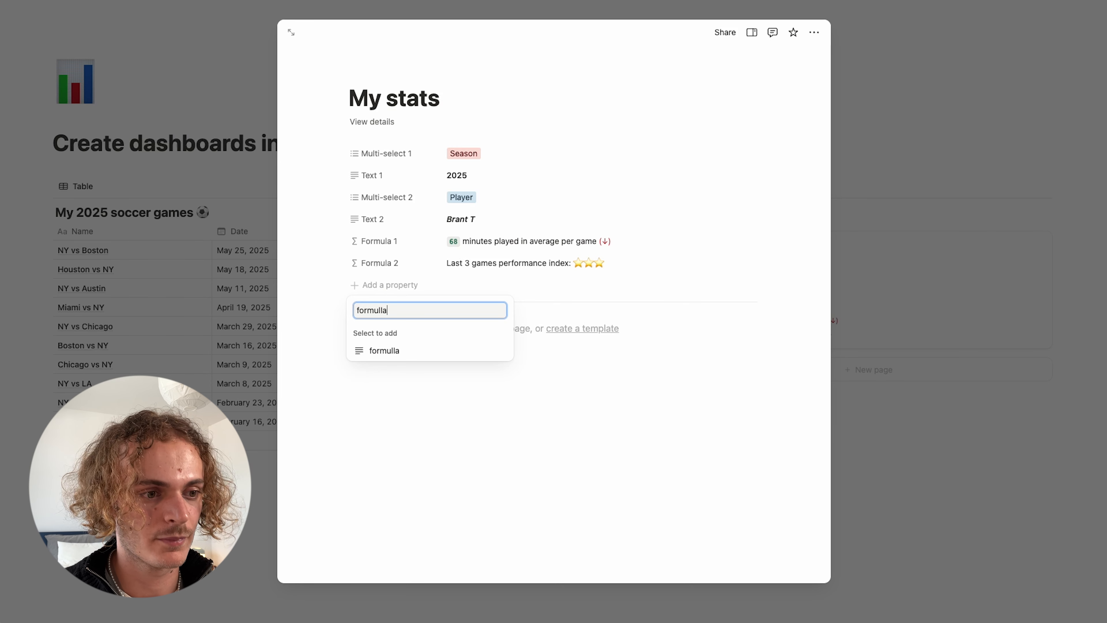
{"action": "left_click", "coordinate": [391, 344]}
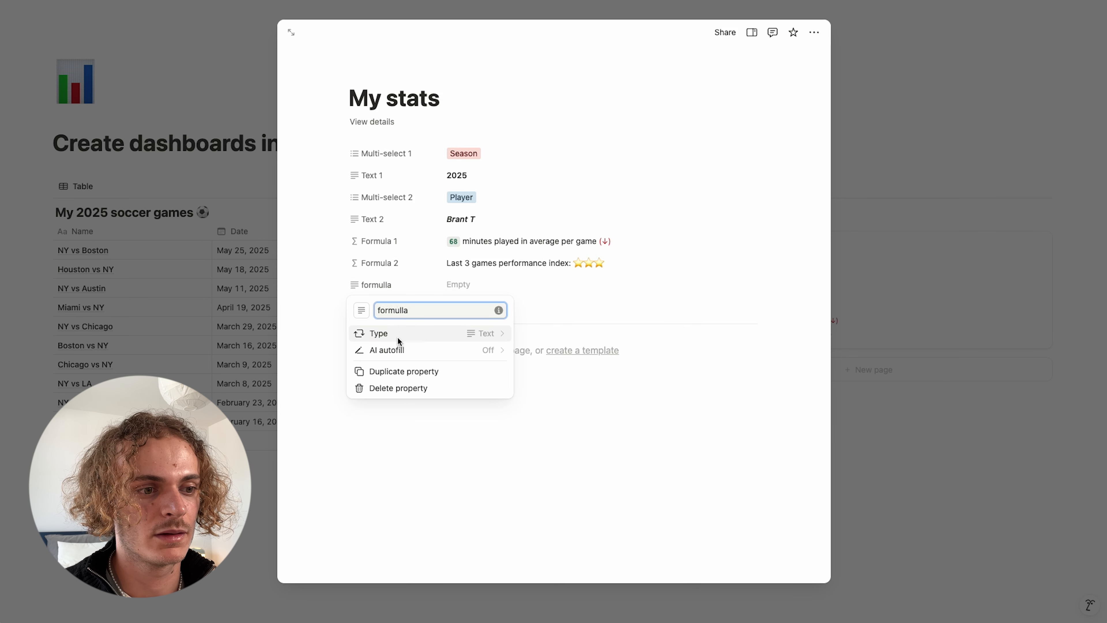
{"action": "key", "text": "BackSpace"}
{"action": "key", "text": "BackSpace"}
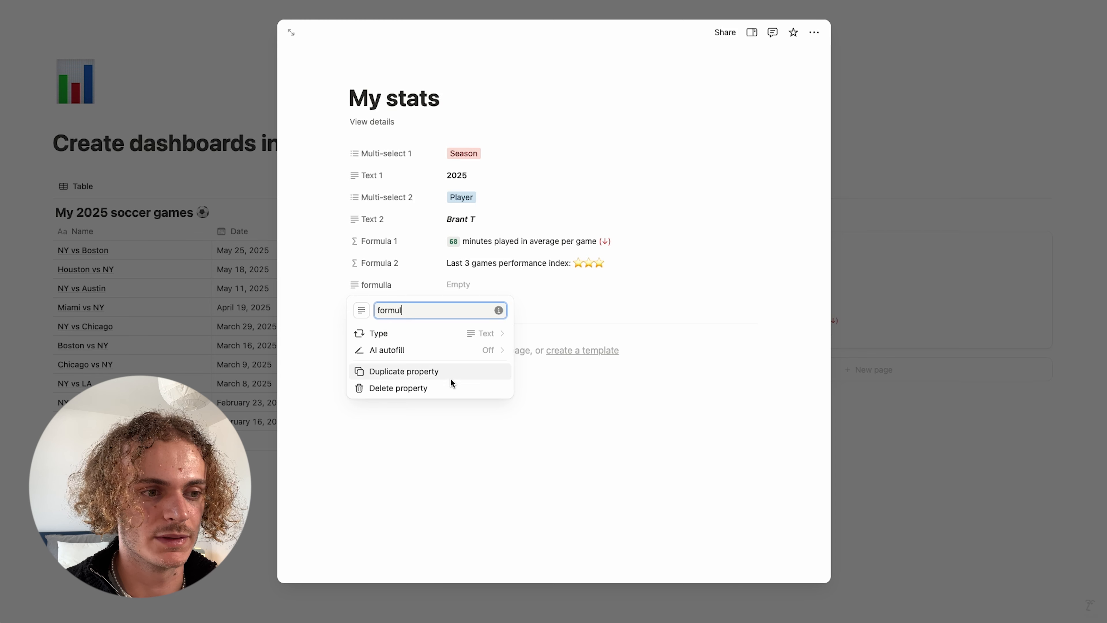
{"action": "left_click", "coordinate": [462, 422]}
{"action": "left_click", "coordinate": [370, 286]}
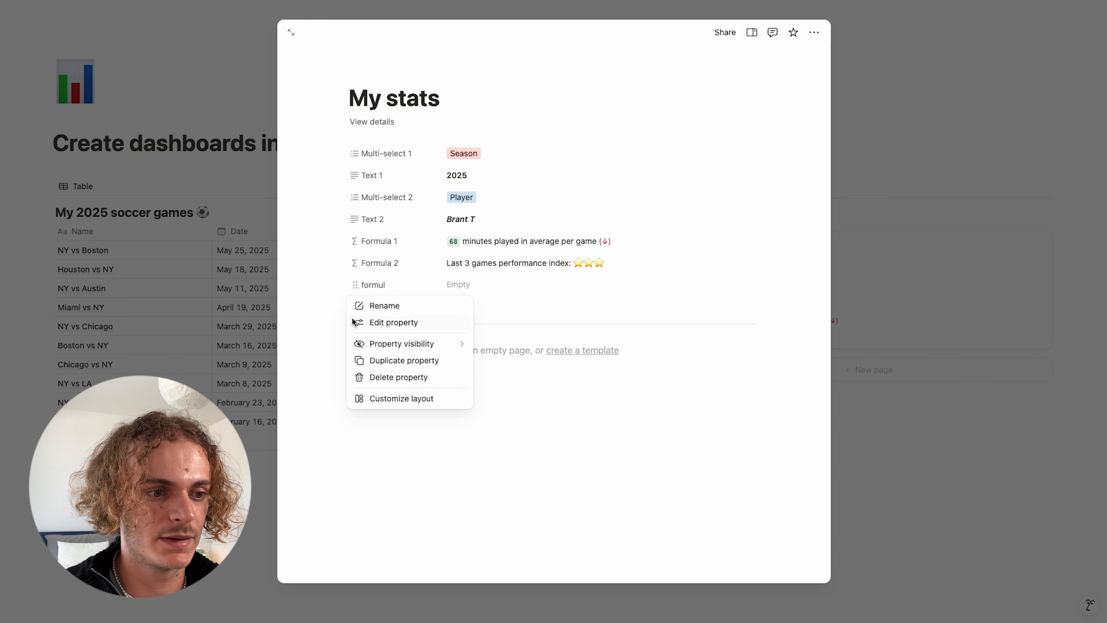
{"action": "left_click", "coordinate": [374, 322]}
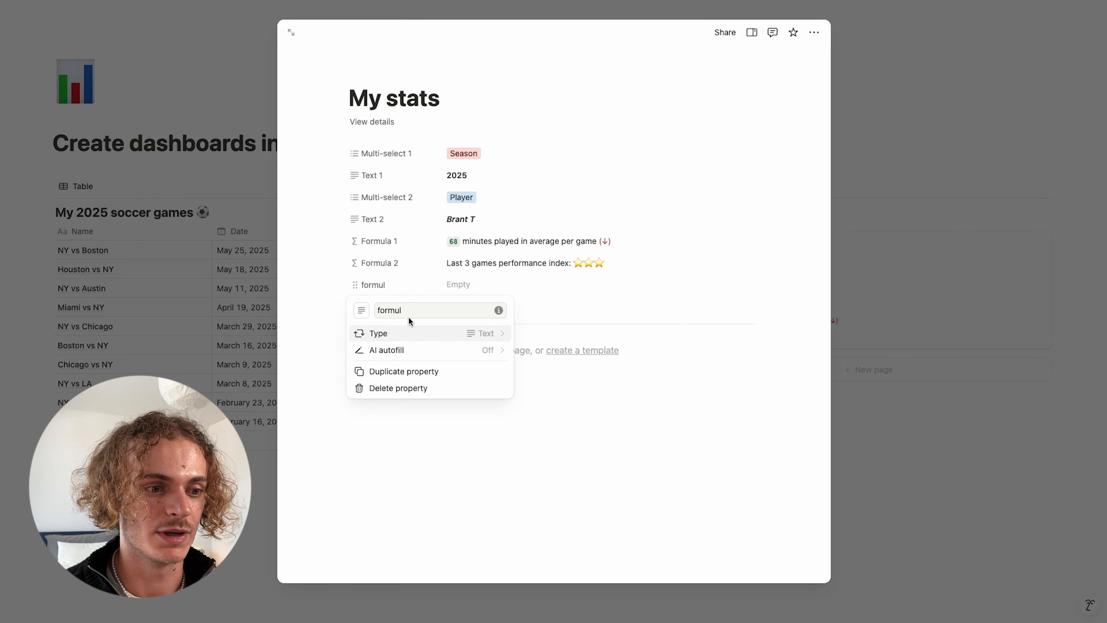
{"action": "left_click", "coordinate": [377, 387]}
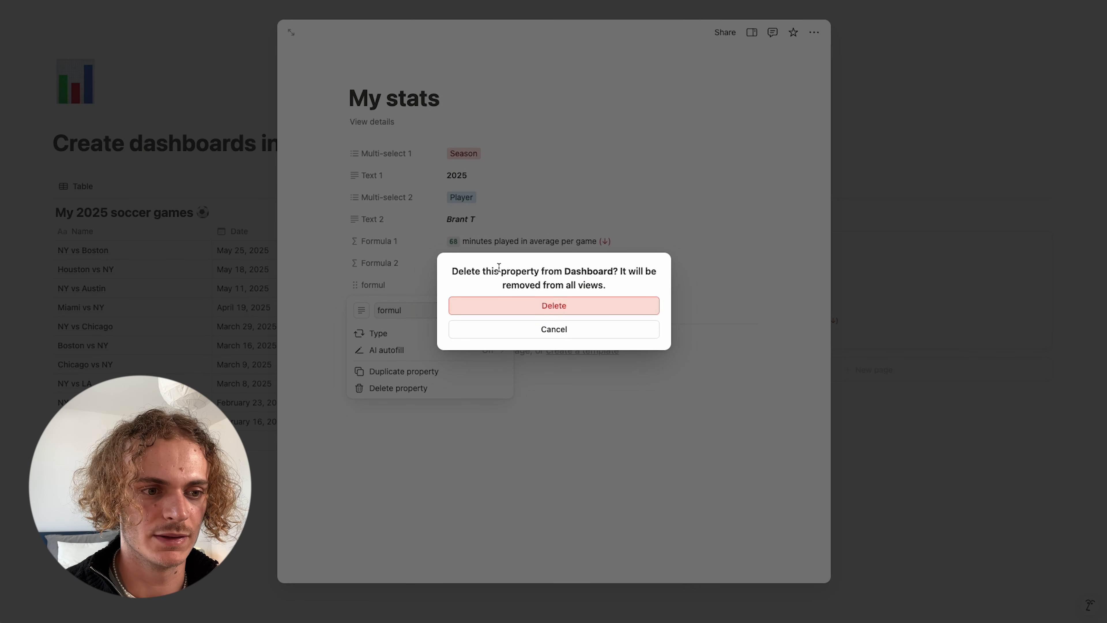
{"action": "key", "text": "Return"}
Add a new formula property to the My stats page
{"action": "left_click", "coordinate": [392, 288]}
{"action": "type", "text": "formu"}
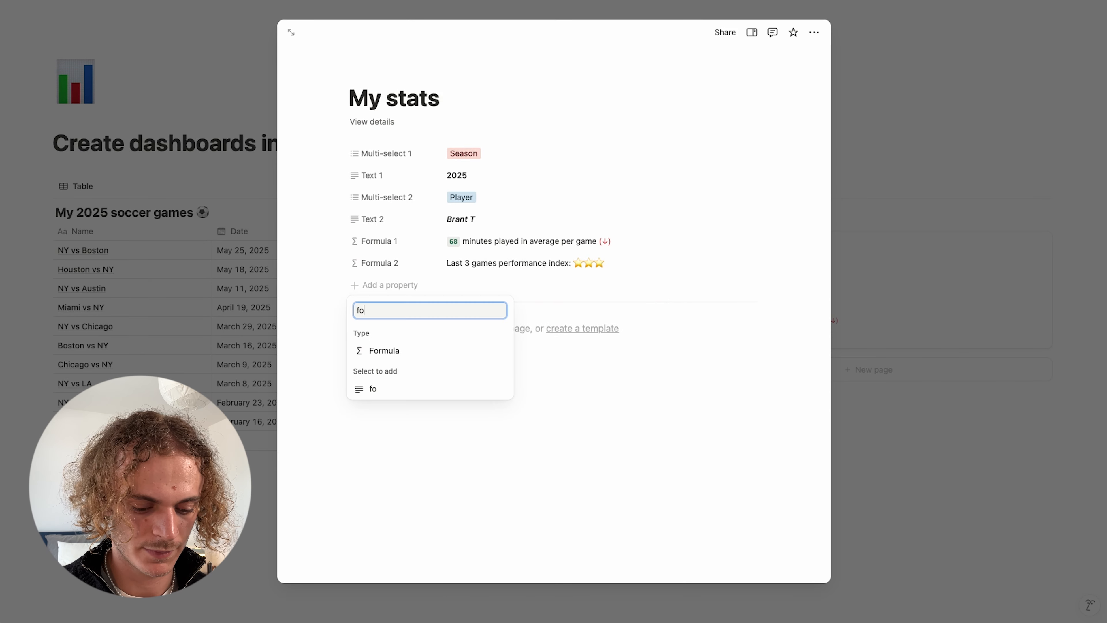
{"action": "left_click", "coordinate": [390, 349]}
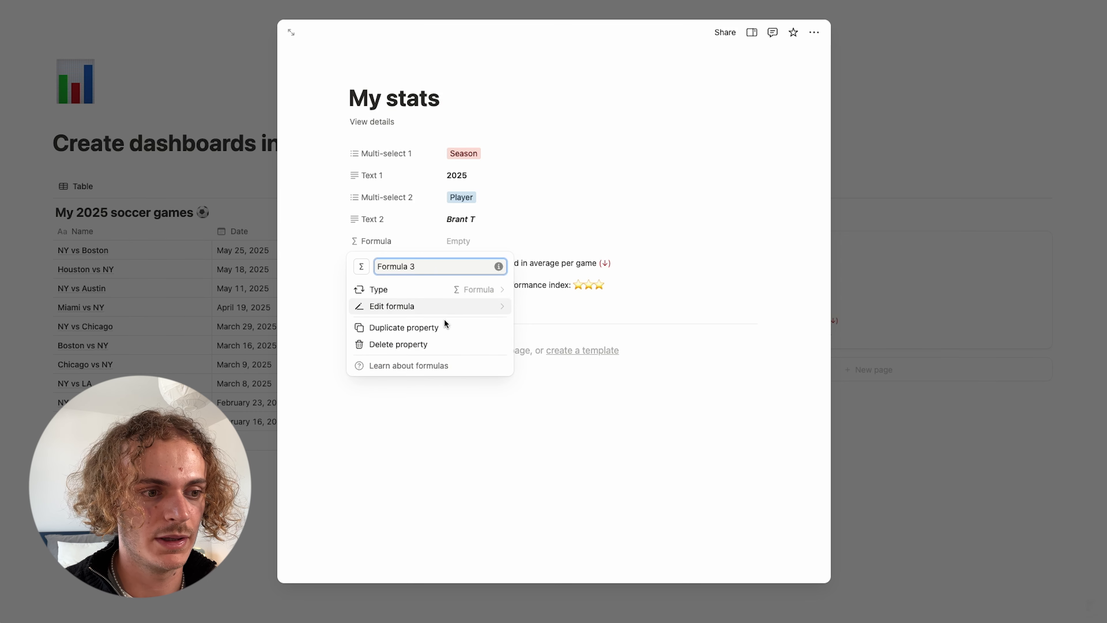
Start the new property's formula with the dateBetween() function and give today() as its first date argument
{"action": "left_click", "coordinate": [462, 306]}
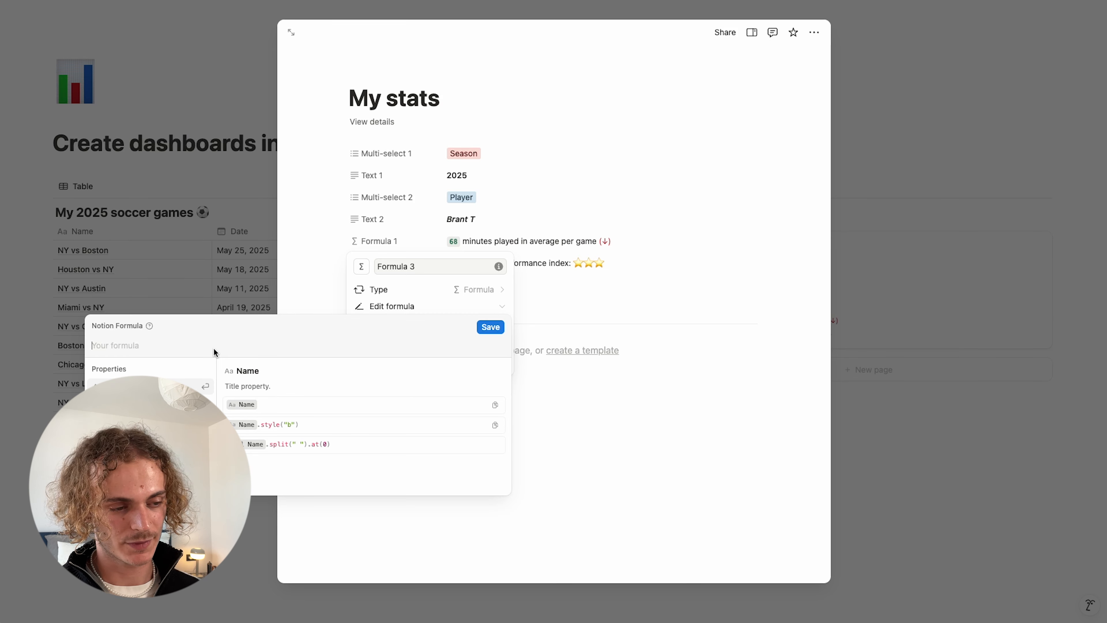
{"action": "type", "text": "dat"}
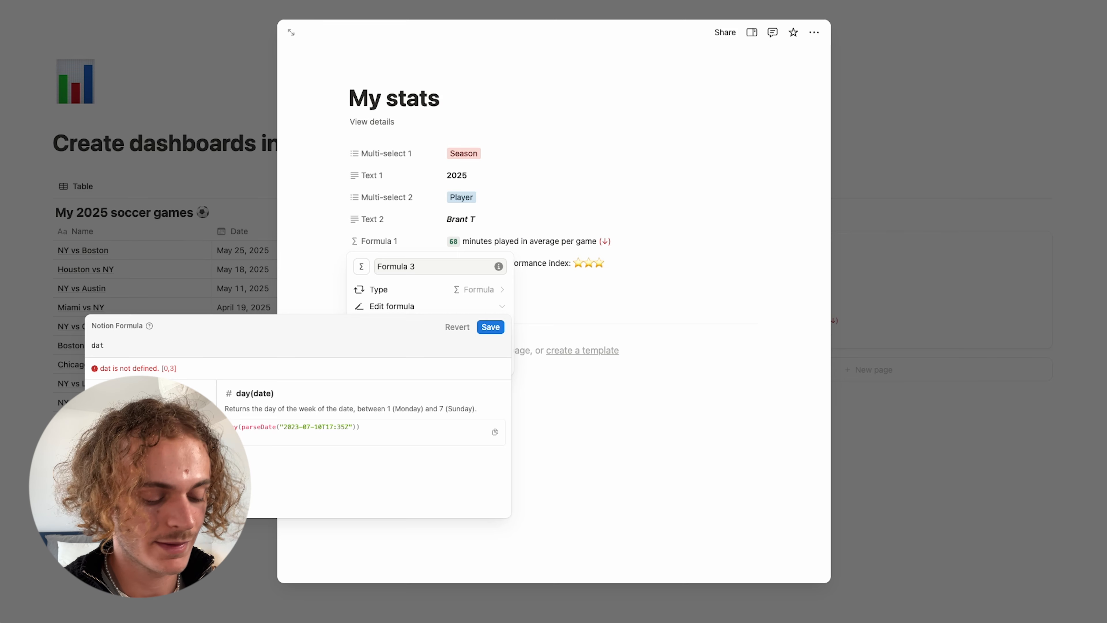
{"action": "type", "text": "ebetweel"}
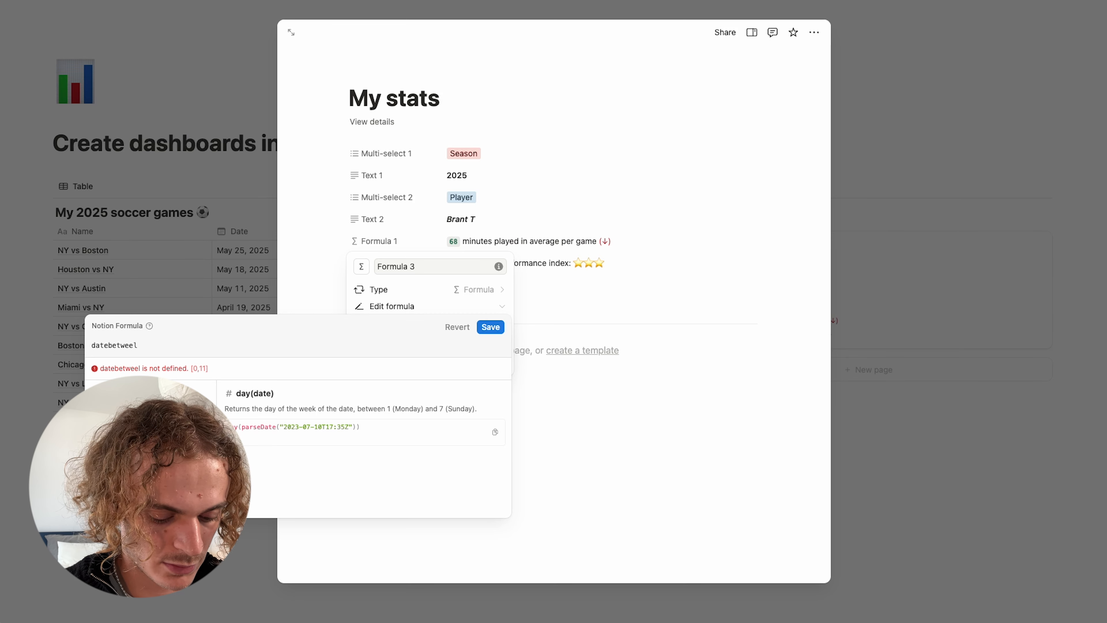
{"action": "key", "text": "BackSpace"}
{"action": "type", "text": "n"}
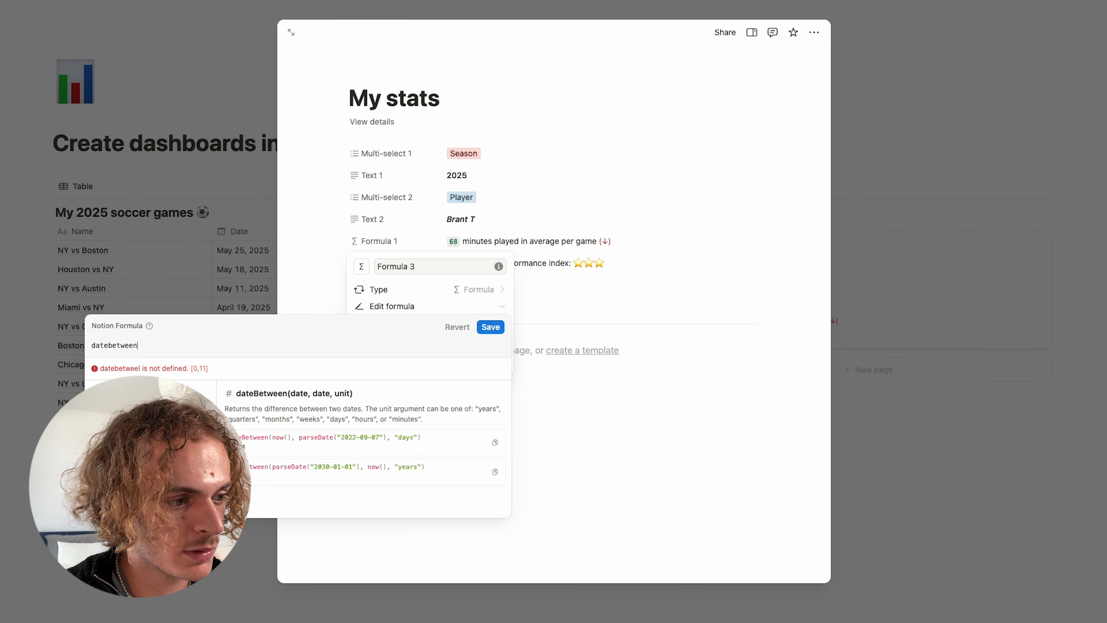
{"action": "key", "text": "Tab"}
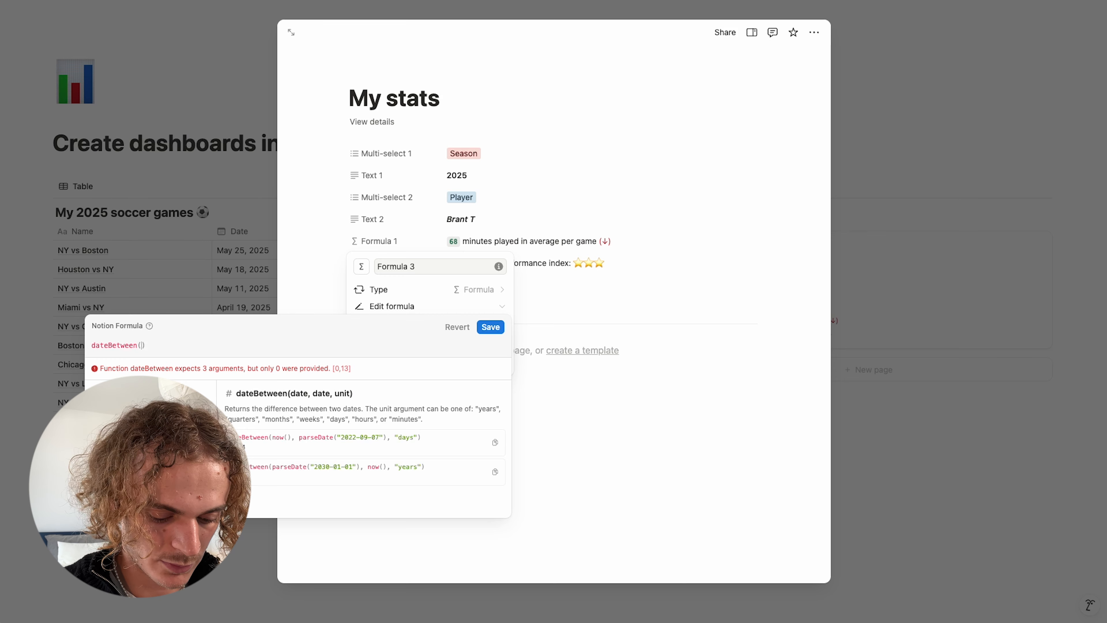
{"action": "type", "text": "today("}
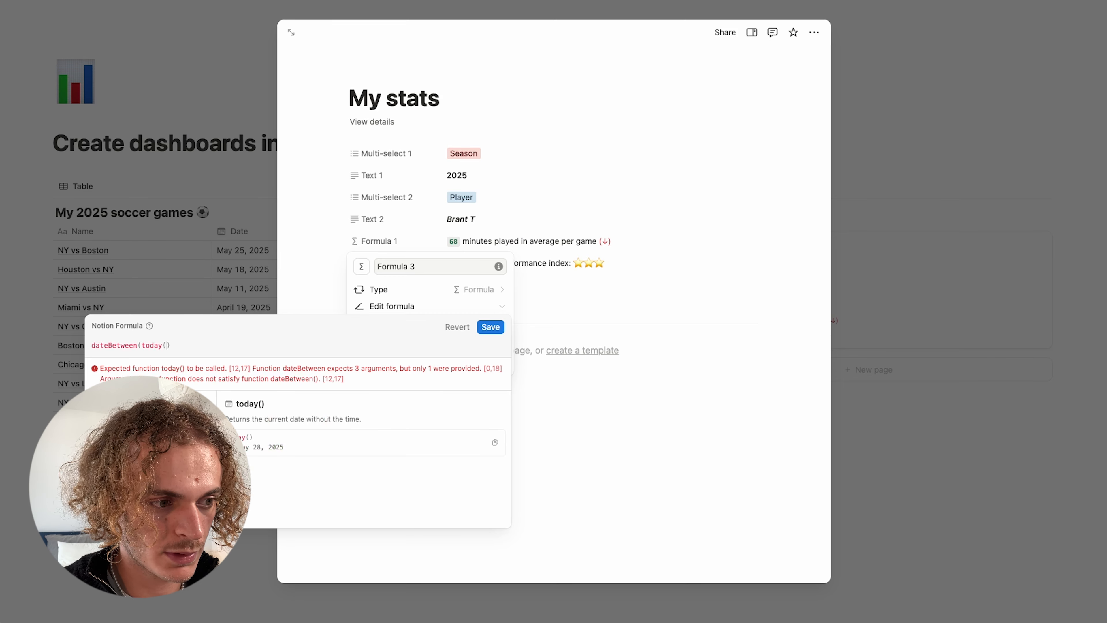
{"action": "type", "text": ")"}
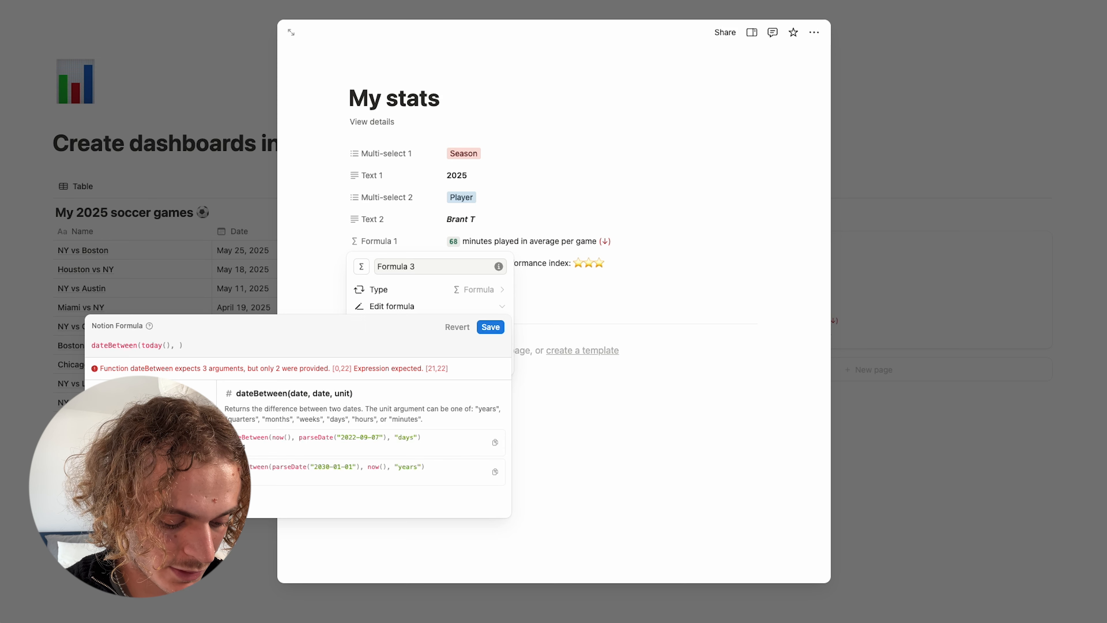
Set the second date argument of dateBetween() to parseDate("2025-01-01"), with the date in quotation marks
{"action": "type", "text": "date"}
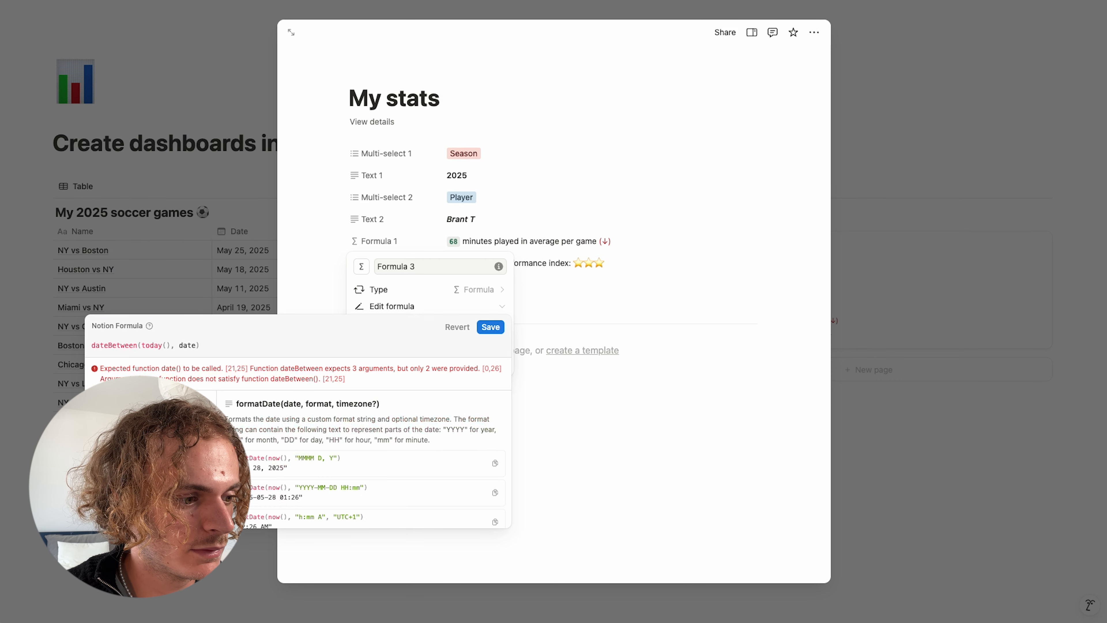
{"action": "left_click", "coordinate": [165, 475]}
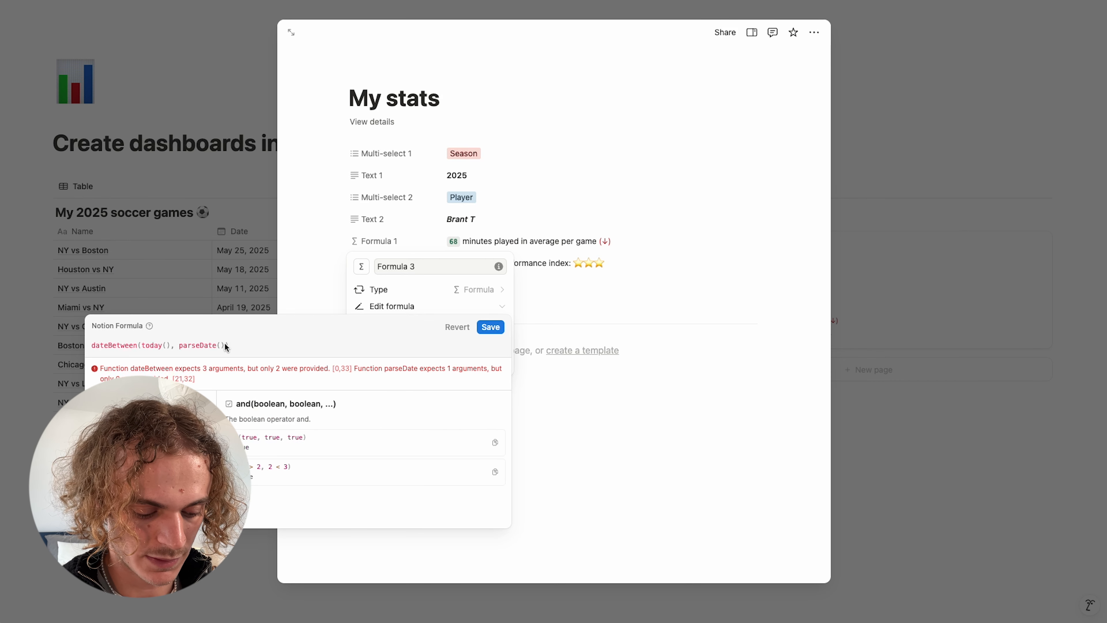
{"action": "type", "text": "2025"}
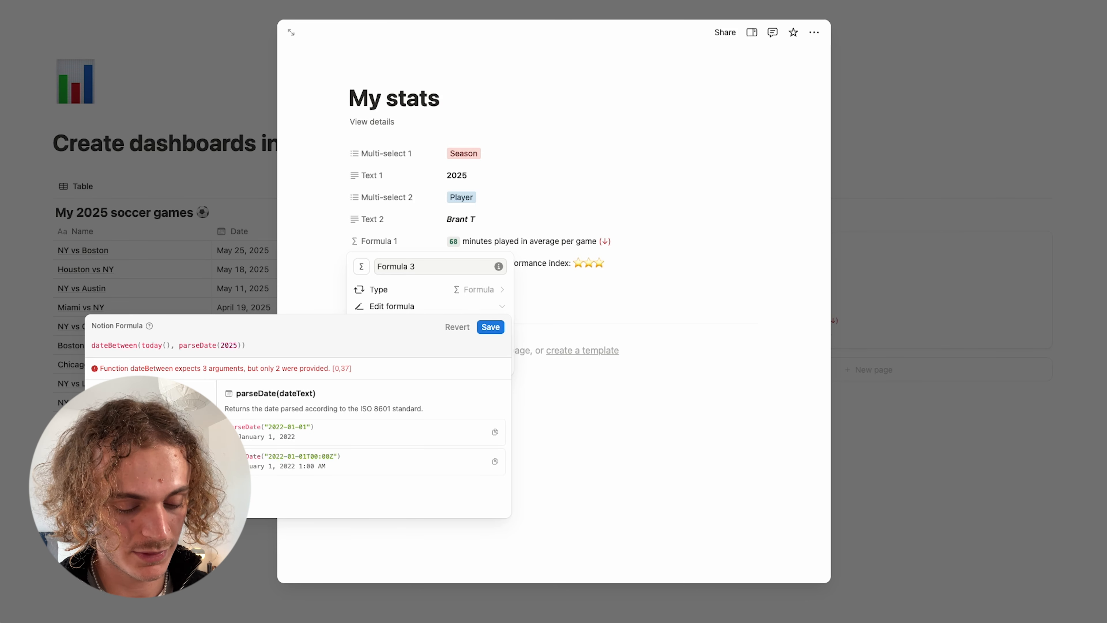
{"action": "type", "text": "-0"}
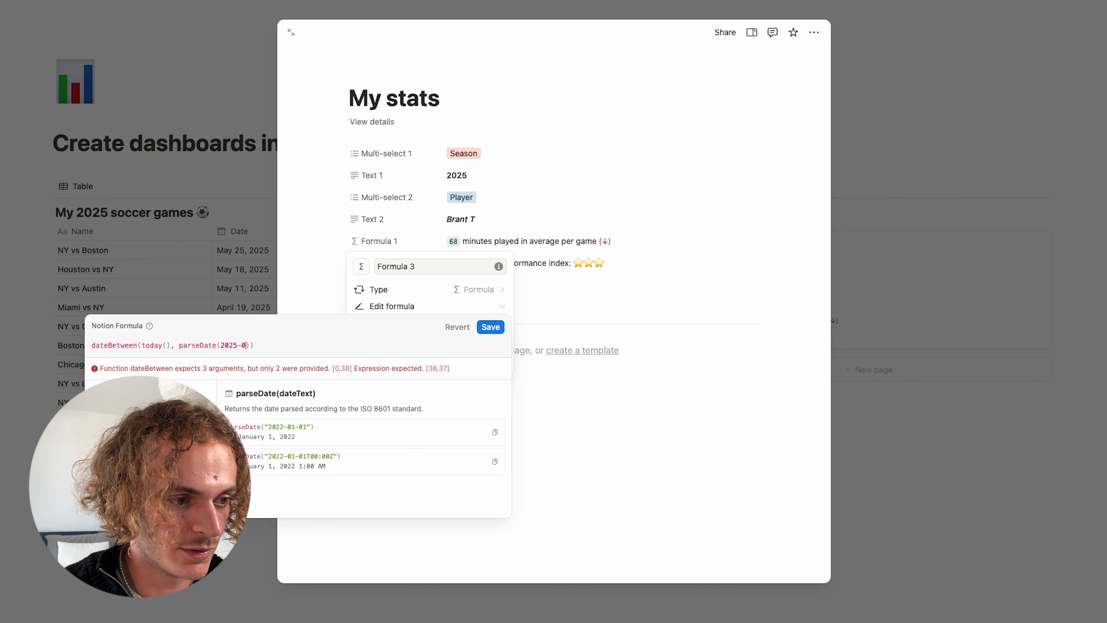
{"action": "type", "text": "1_01"}
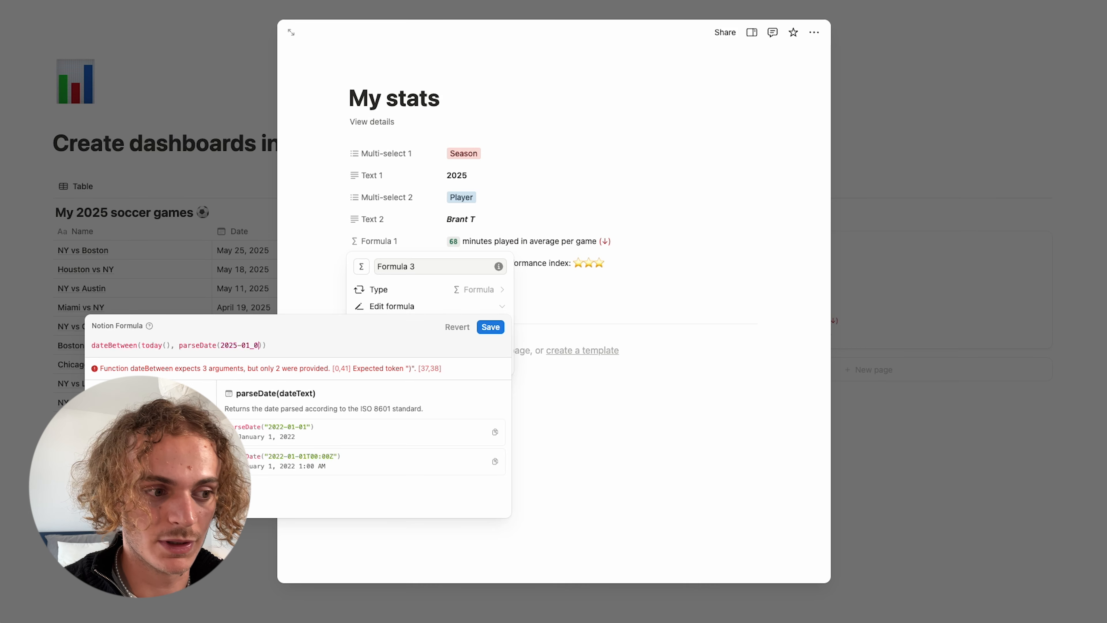
{"action": "key", "text": "BackSpace"}
{"action": "key", "text": "BackSpace"}
{"action": "key", "text": "BackSpace"}
{"action": "type", "text": "-01"}
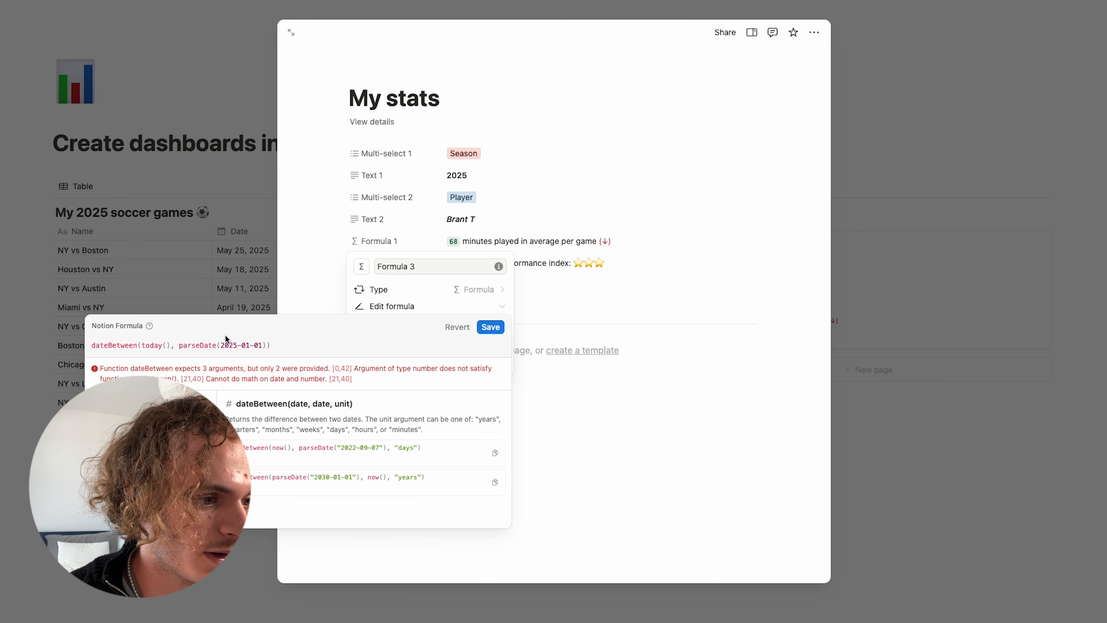
{"action": "left_click", "coordinate": [222, 346]}
{"action": "type", "text": "\""}
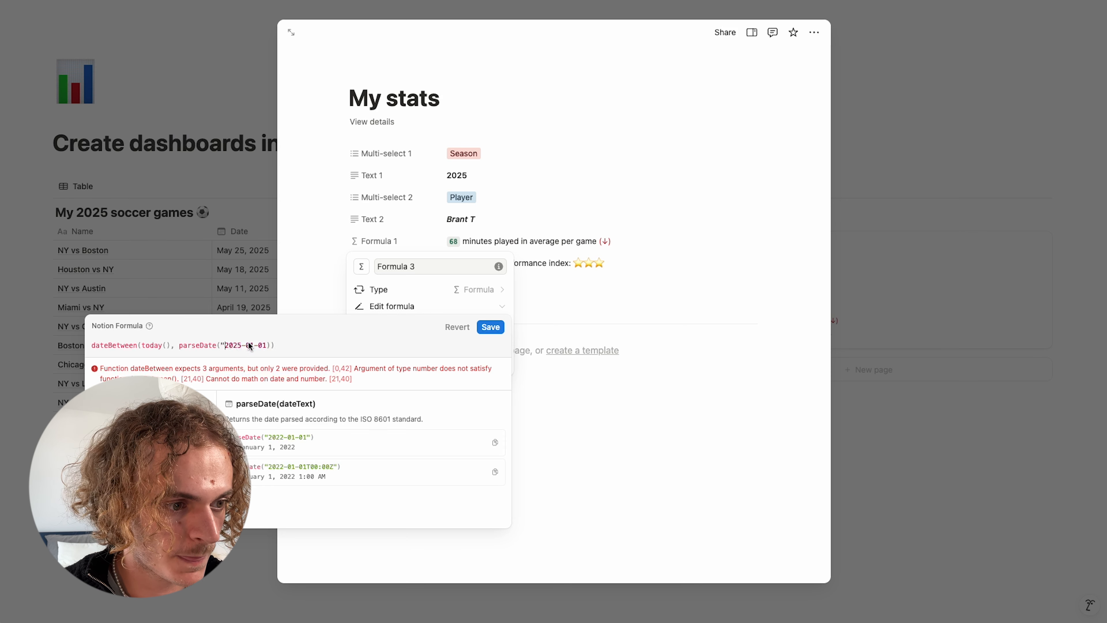
{"action": "left_click", "coordinate": [271, 345]}
{"action": "type", "text": "\""}
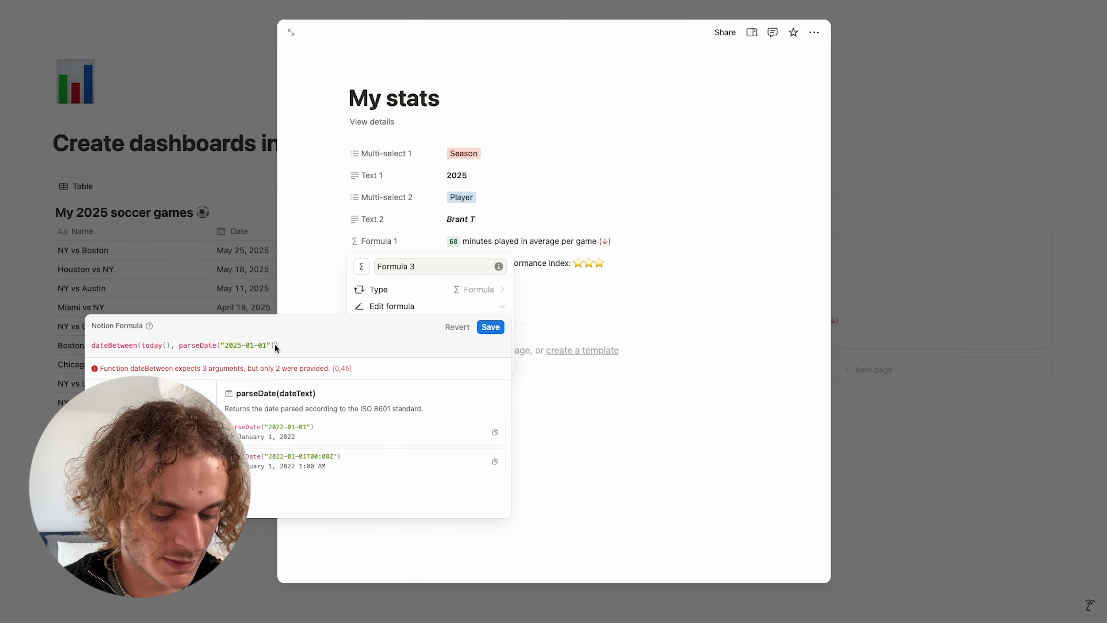
Add "days" as the unit argument of dateBetween() and close the formula editor, keeping the formula
{"action": "left_click", "coordinate": [276, 346]}
{"action": "type", "text": ", \"d"}
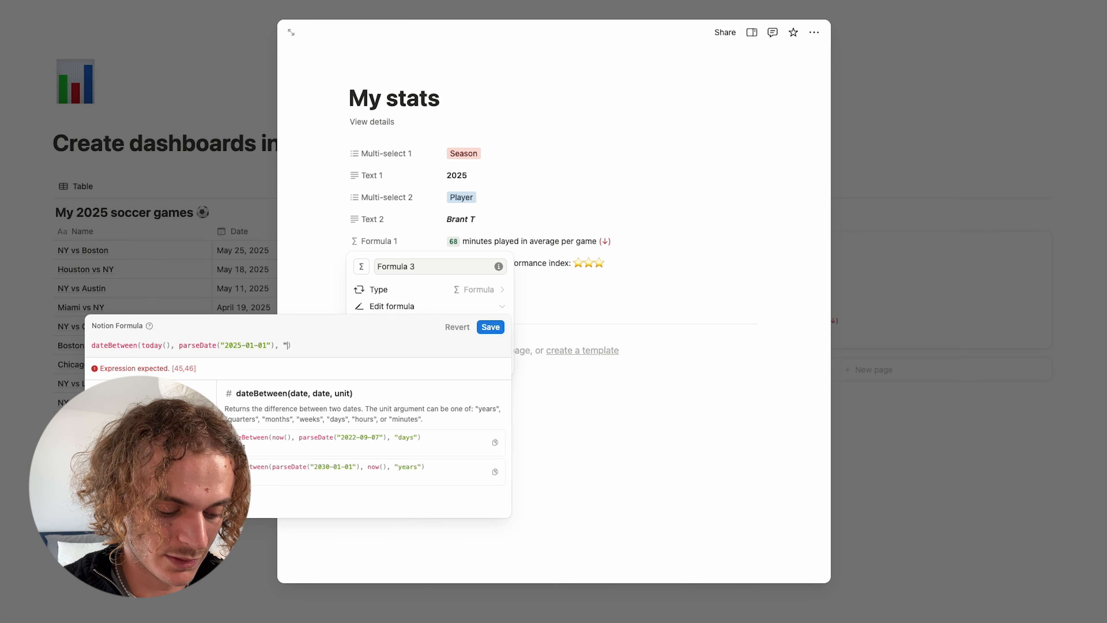
{"action": "type", "text": "ays\""}
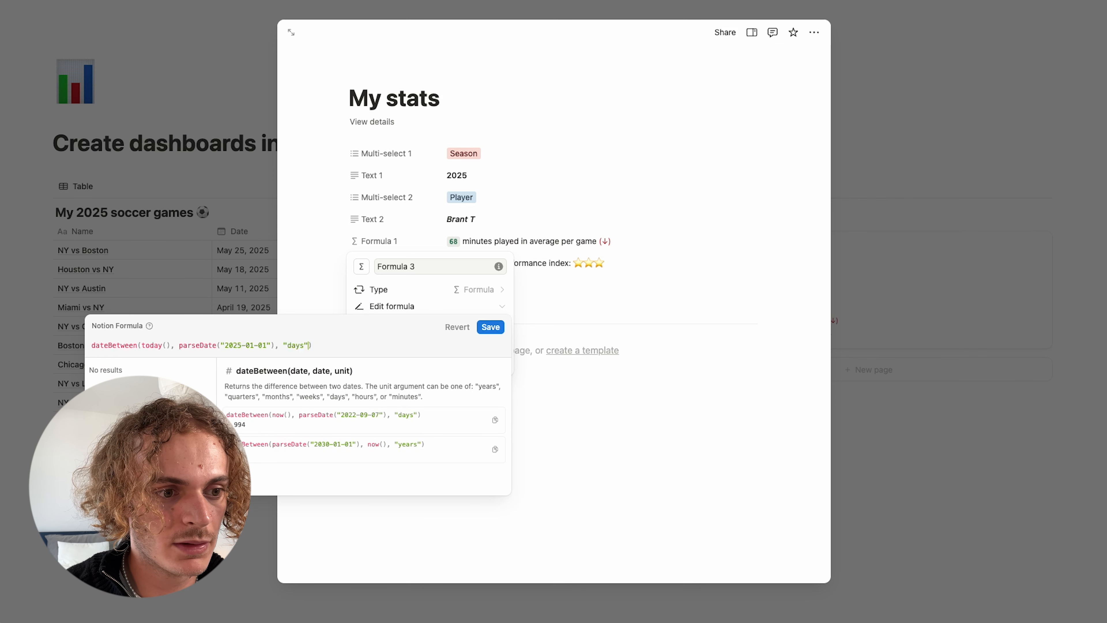
{"action": "left_click", "coordinate": [496, 421]}
{"action": "left_click", "coordinate": [593, 430]}
{"action": "left_click", "coordinate": [593, 430]}
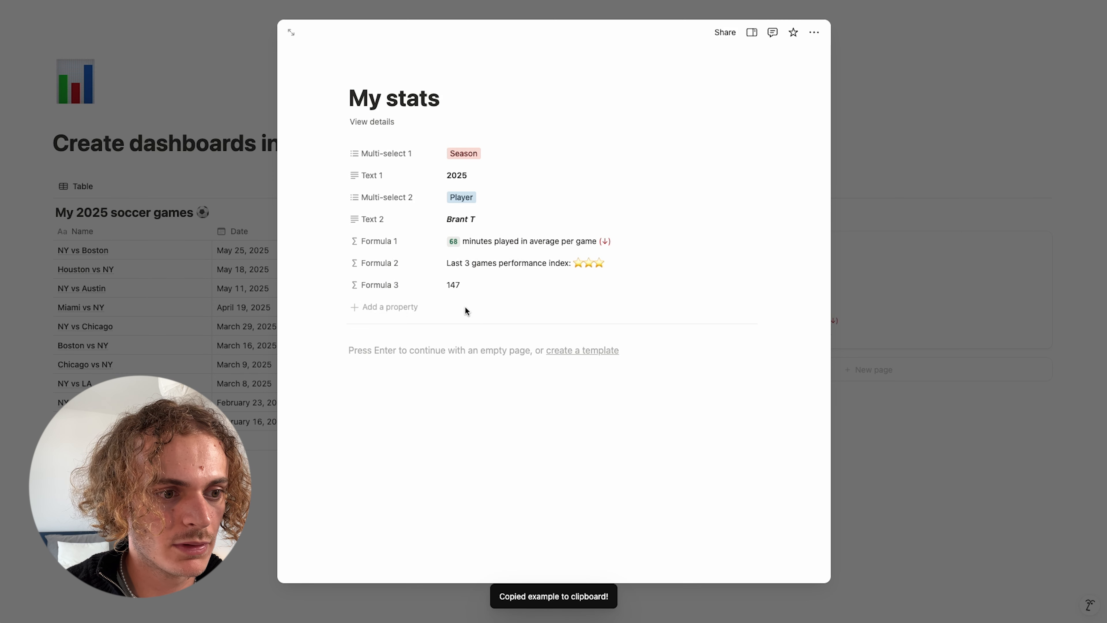
Divide the dateBetween() result in Formula 3 by 365, with the slash and number on separate lines, and save the formula
{"action": "left_click", "coordinate": [457, 291]}
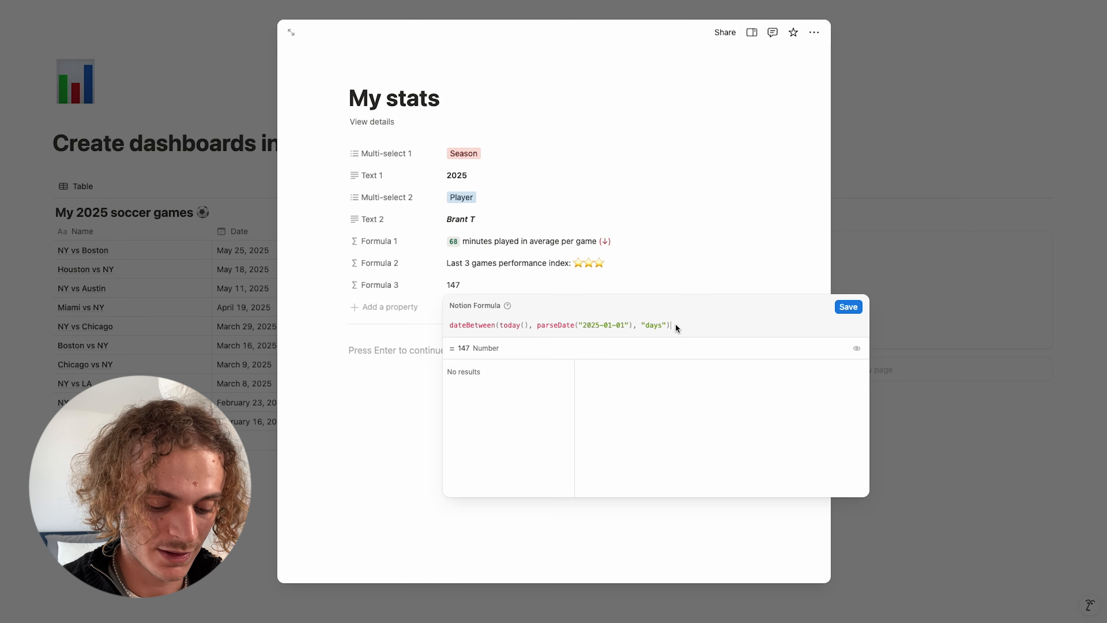
{"action": "key", "text": "shift+Return"}
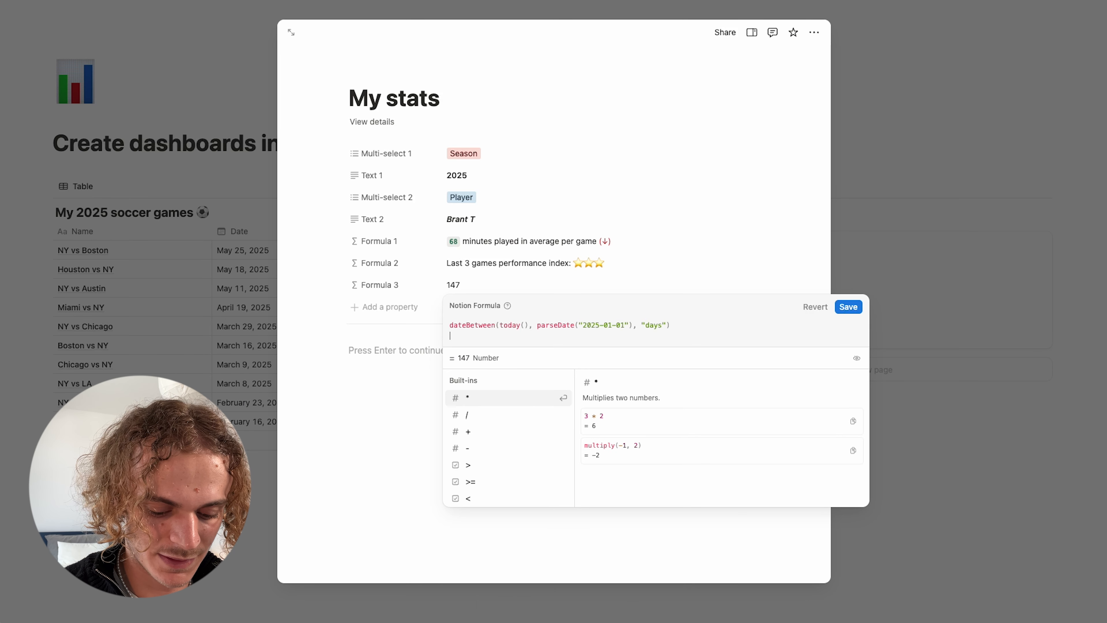
{"action": "type", "text": "/"}
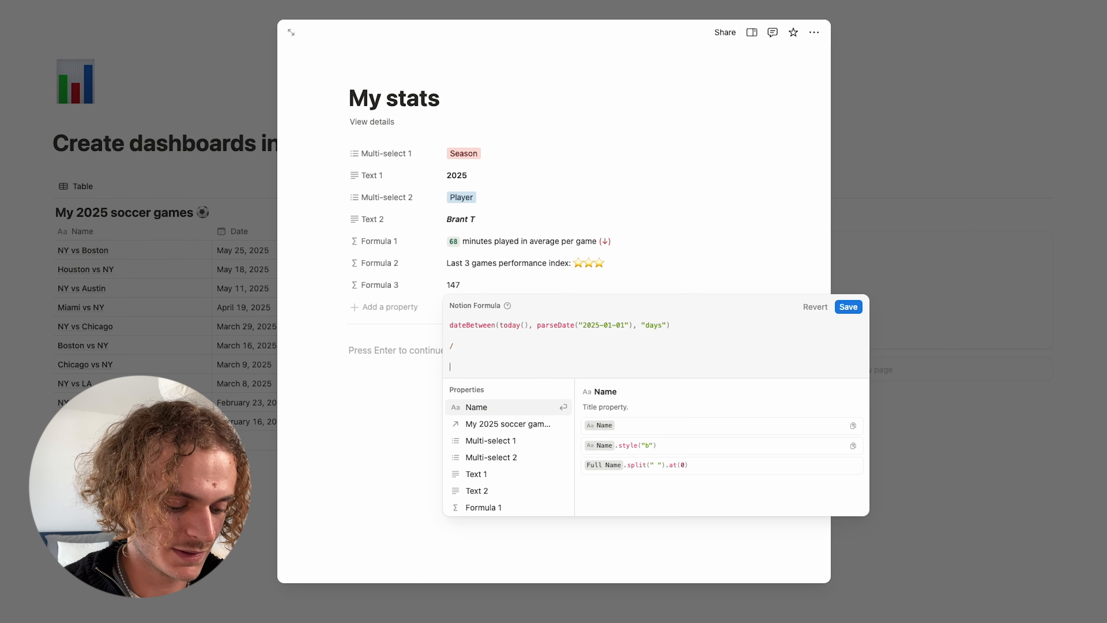
{"action": "key", "text": "shift+Return"}
{"action": "type", "text": "3"}
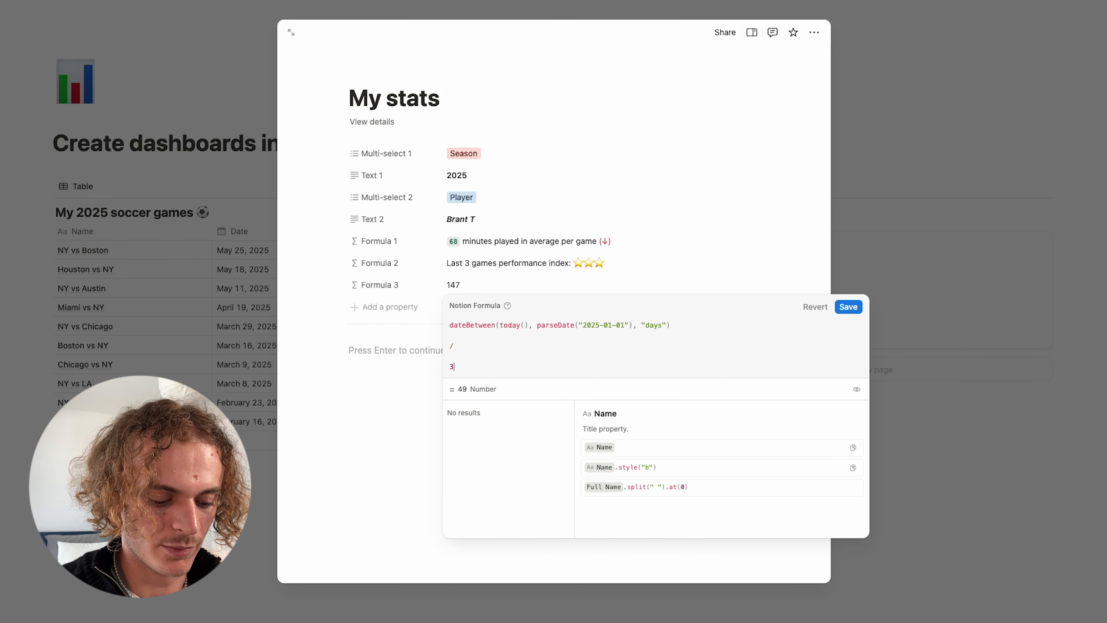
{"action": "type", "text": "65"}
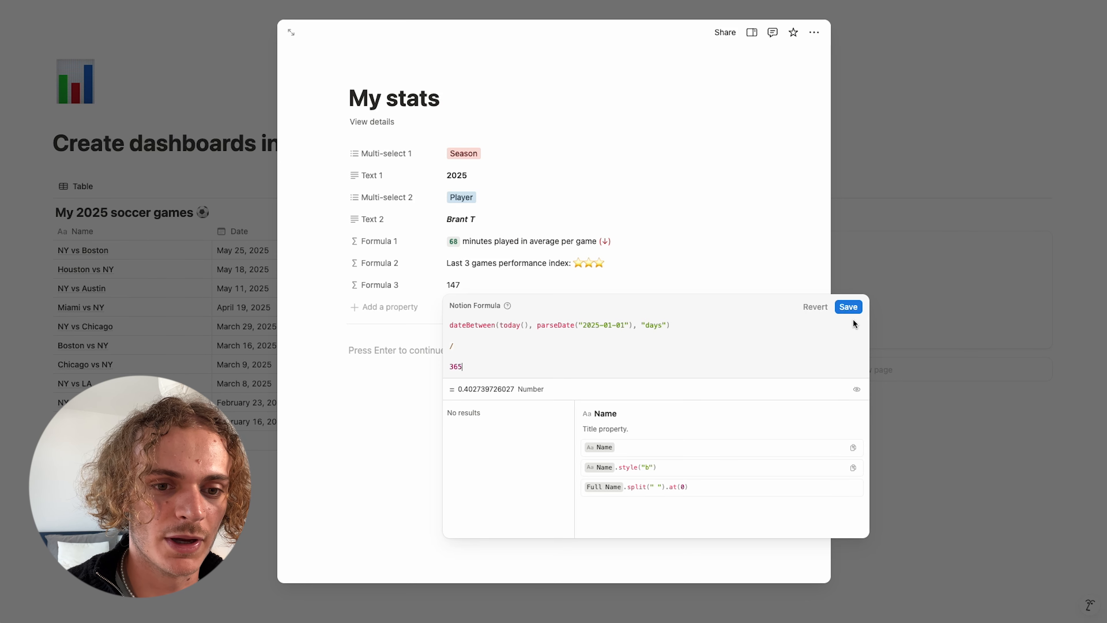
{"action": "left_click", "coordinate": [848, 306]}
Show Formula 3 as a bar in percent format with 0 decimal places, and move it directly below Text 1
{"action": "left_click", "coordinate": [393, 285]}
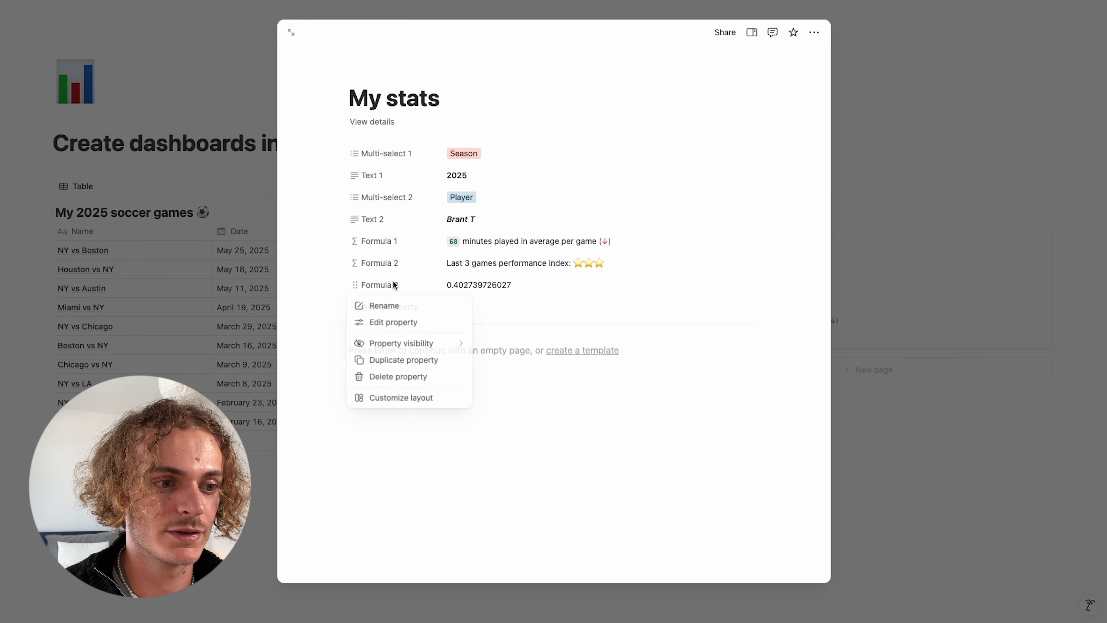
{"action": "left_click", "coordinate": [394, 322]}
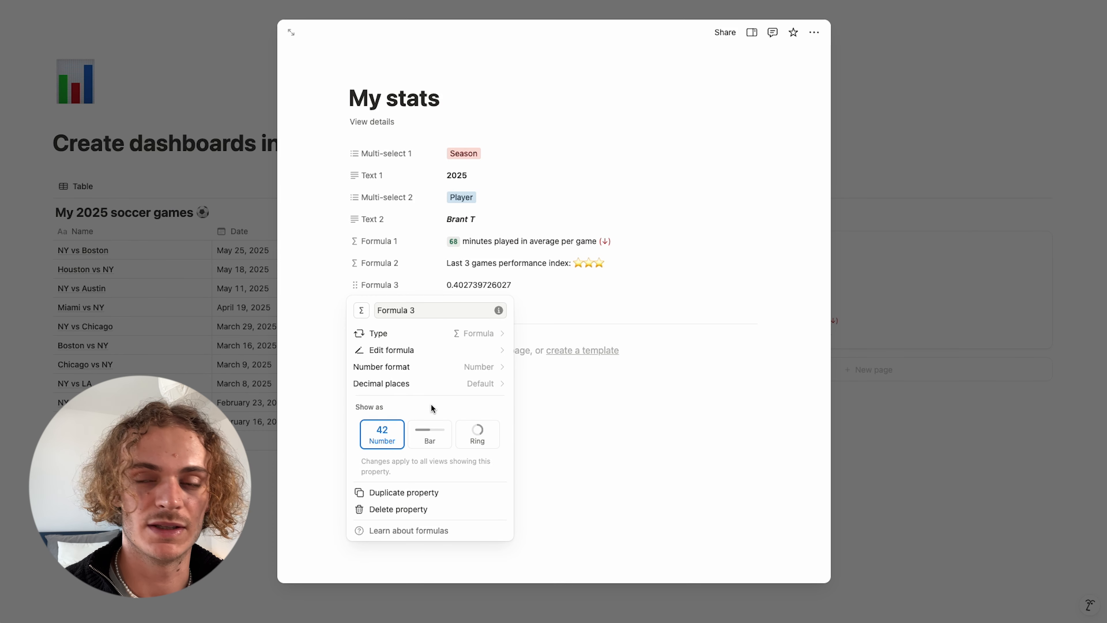
{"action": "left_click", "coordinate": [426, 443]}
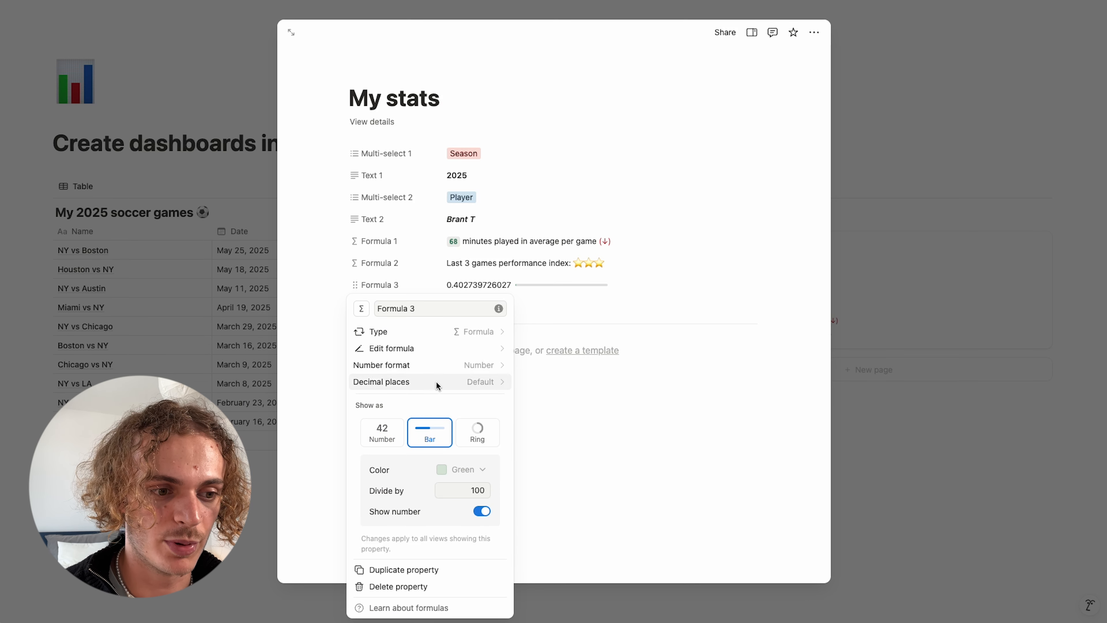
{"action": "left_click", "coordinate": [444, 367]}
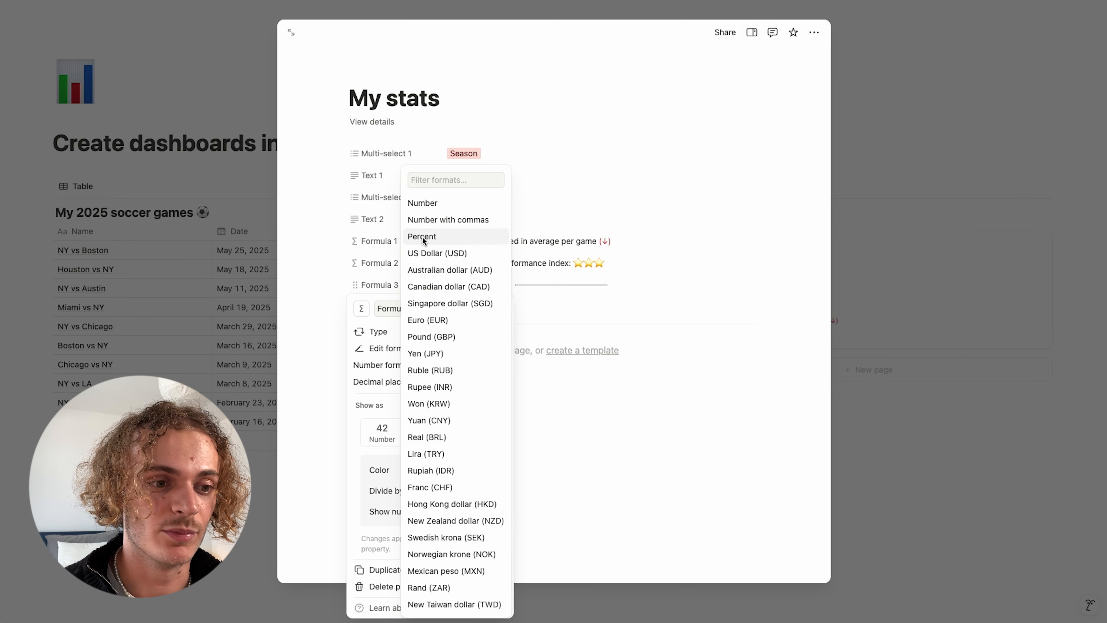
{"action": "left_click", "coordinate": [425, 237]}
{"action": "left_click", "coordinate": [450, 381]}
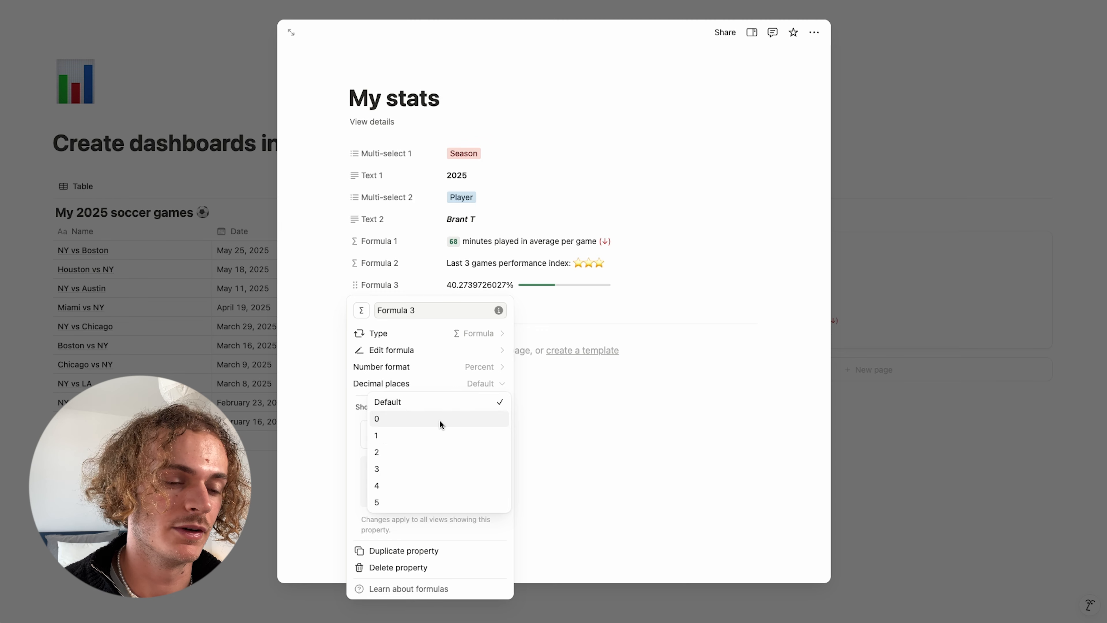
{"action": "left_click", "coordinate": [439, 420]}
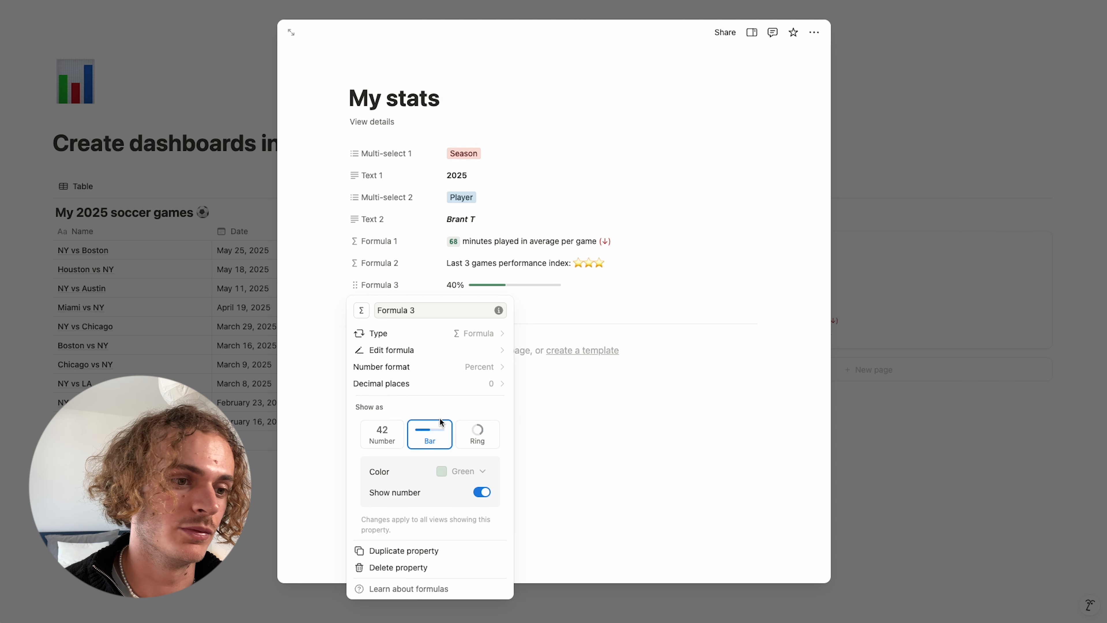
{"action": "left_click", "coordinate": [596, 450]}
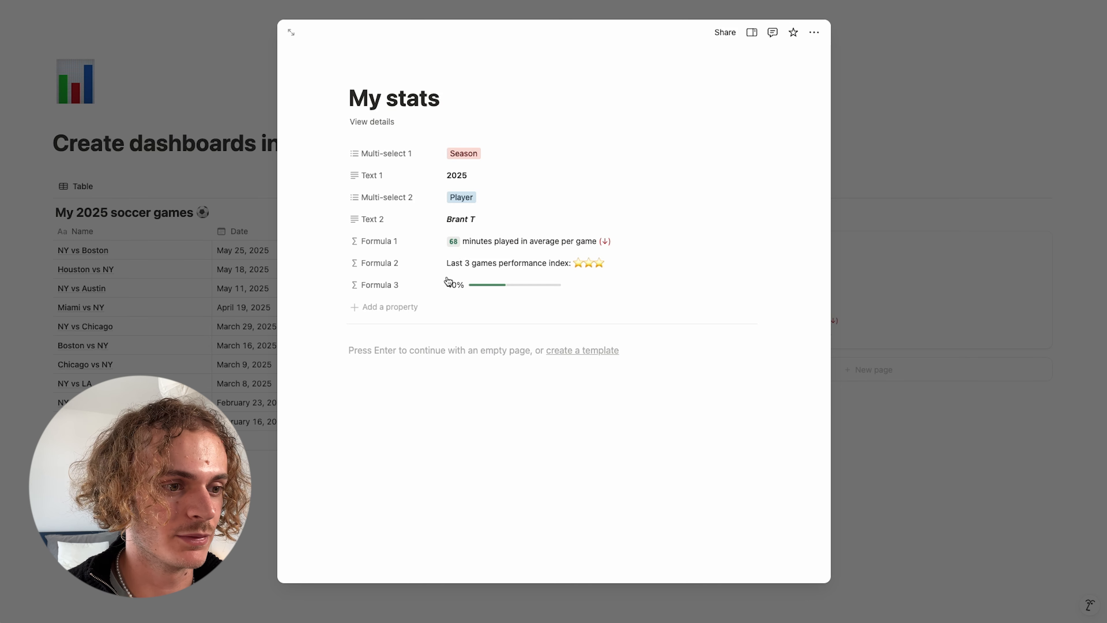
{"action": "left_click_drag", "start_coordinate": [357, 286], "coordinate": [359, 197]}
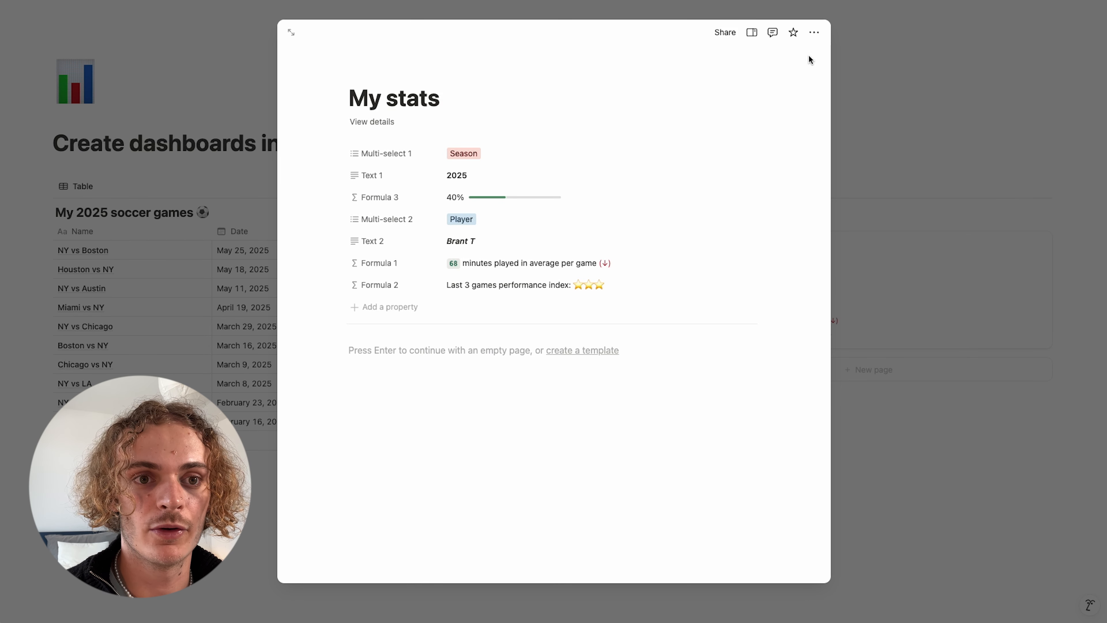
Customize the My stats page layout by adding Formula 3 as a separate module between the heading and the property group
{"action": "left_click", "coordinate": [813, 32]}
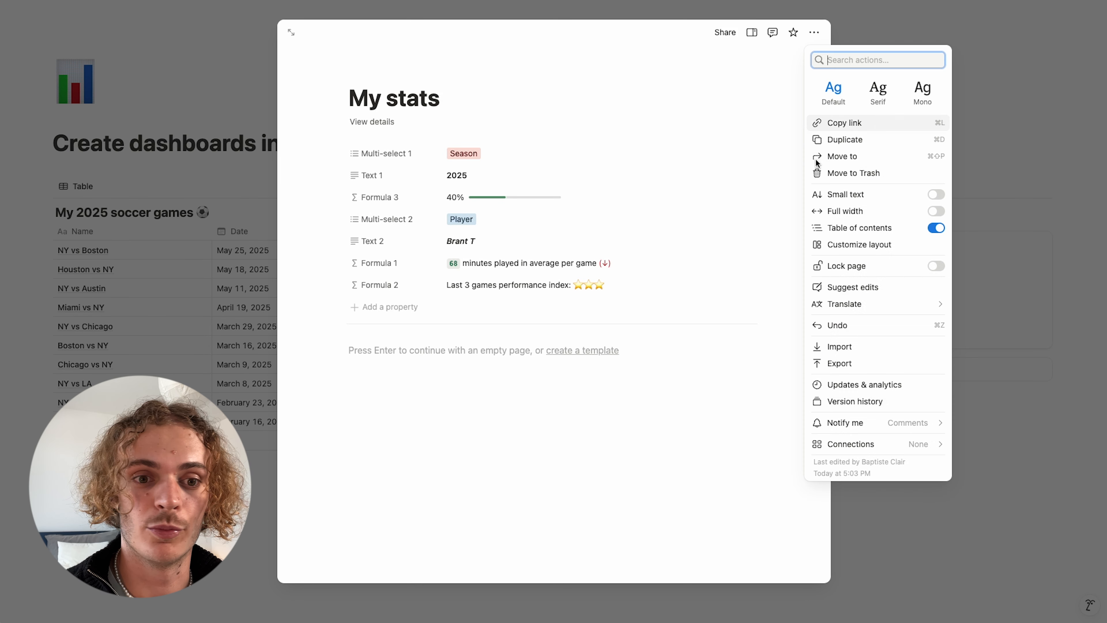
{"action": "left_click", "coordinate": [830, 243]}
{"action": "left_click", "coordinate": [354, 367]}
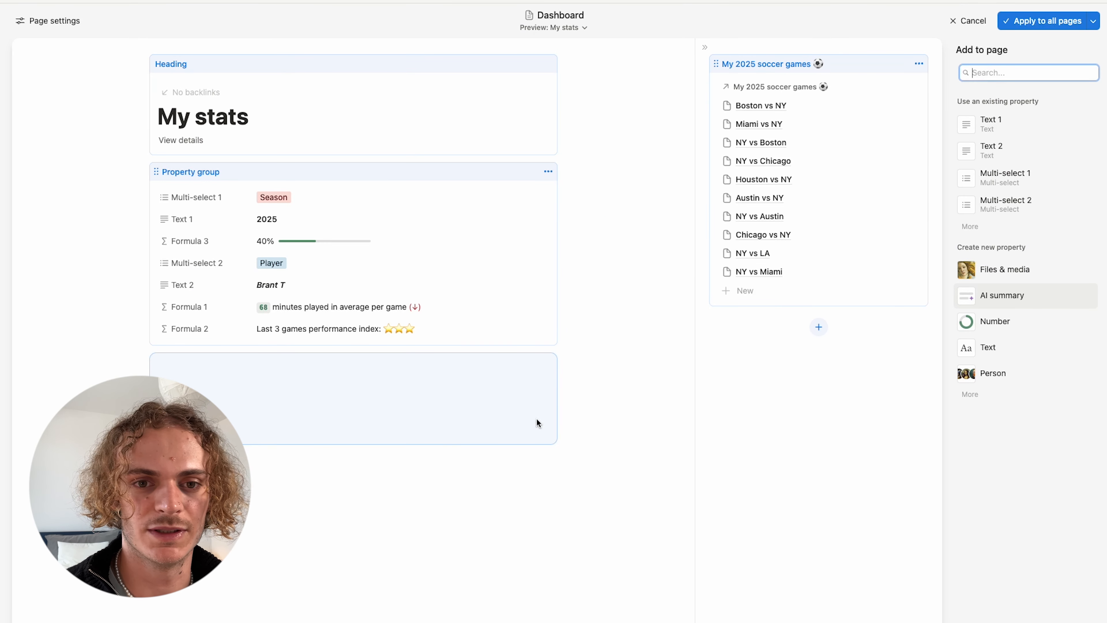
{"action": "left_click", "coordinate": [984, 231]}
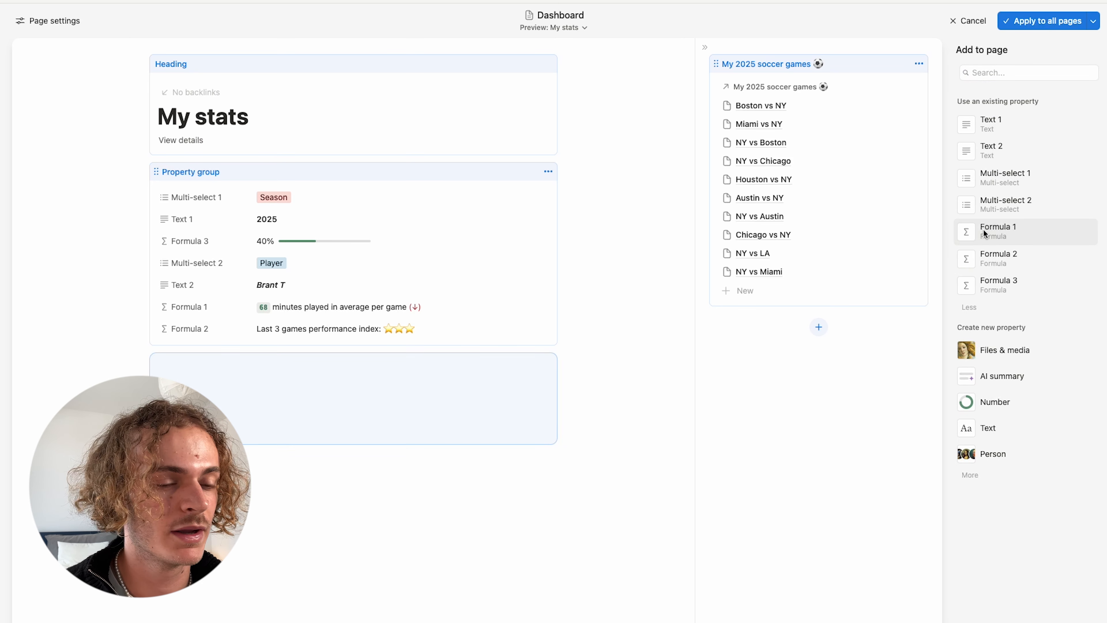
{"action": "left_click", "coordinate": [972, 279]}
{"action": "left_click_drag", "start_coordinate": [156, 315], "coordinate": [172, 206]}
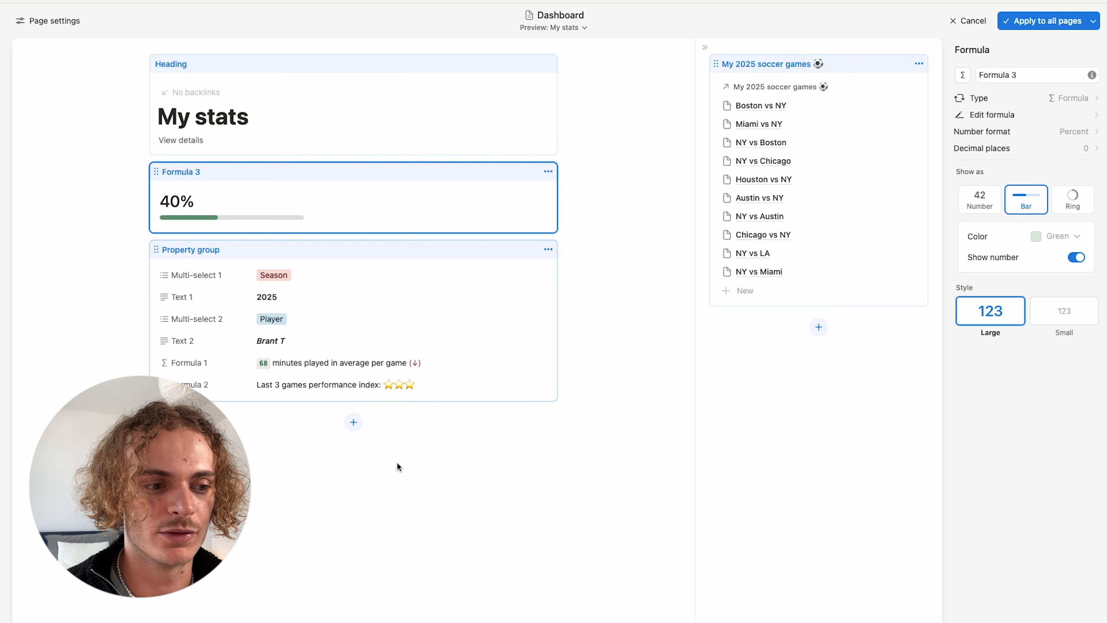
Add Multi-select 1 to the layout as its own module directly above Formula 3
{"action": "left_click", "coordinate": [353, 422]}
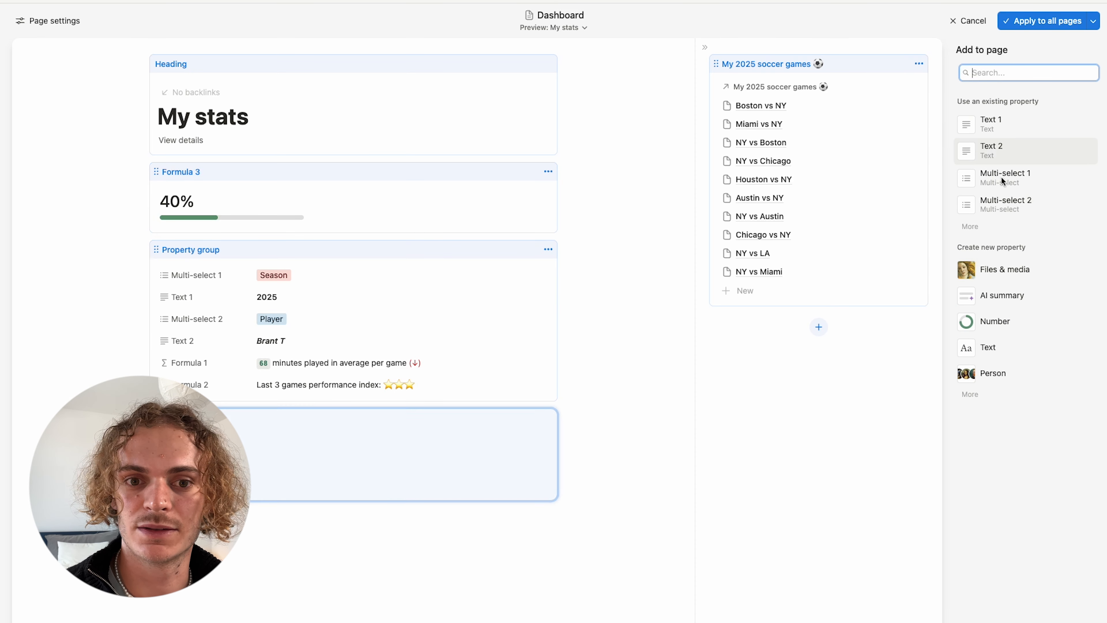
{"action": "left_click", "coordinate": [979, 183]}
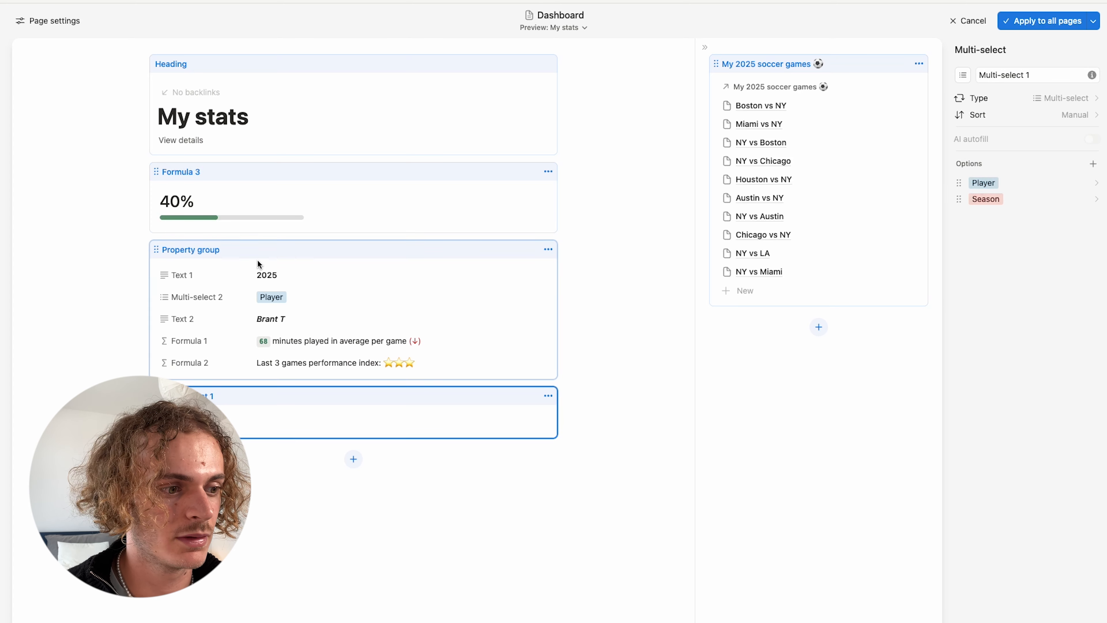
{"action": "left_click_drag", "start_coordinate": [151, 396], "coordinate": [168, 154]}
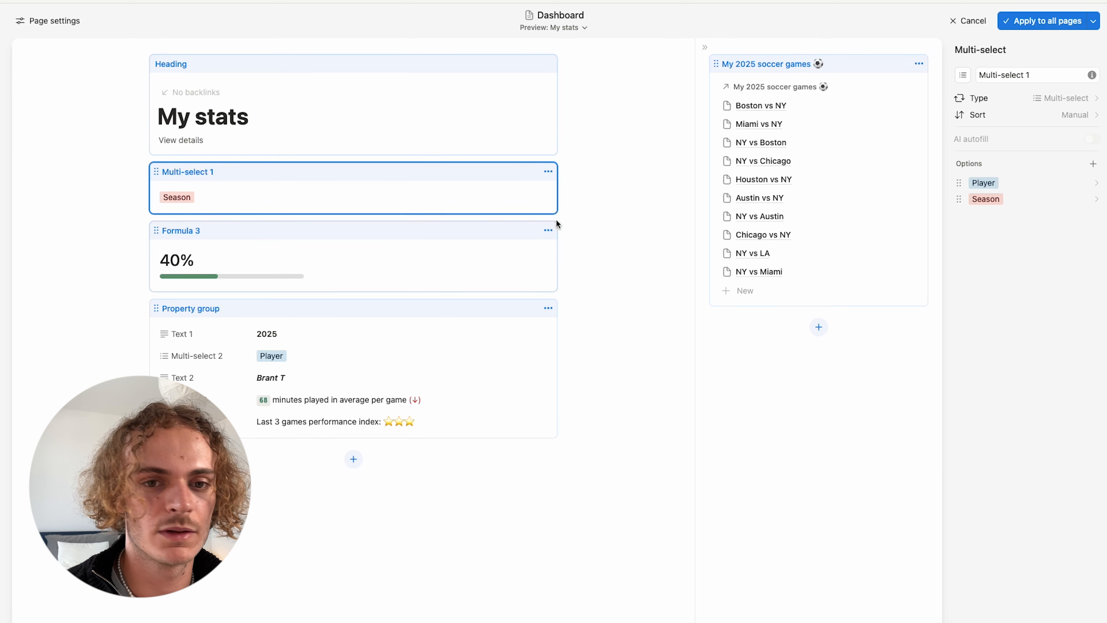
Add Text 1 as a module between Multi-select 1 and Formula 3, apply the layout to all pages and close My stats
{"action": "left_click", "coordinate": [353, 459]}
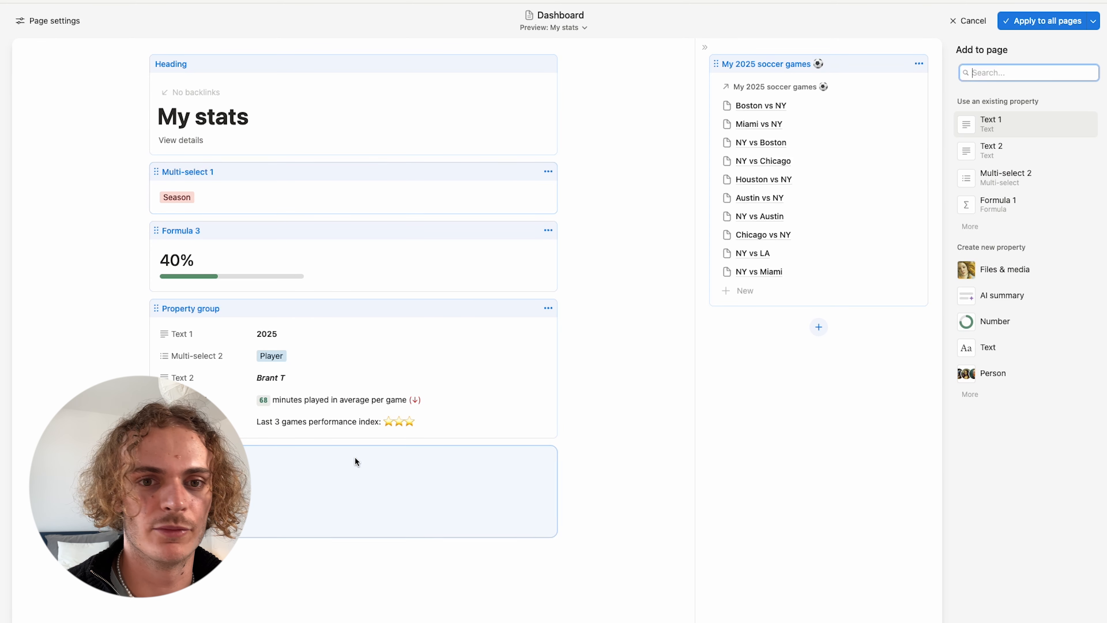
{"action": "left_click", "coordinate": [968, 127]}
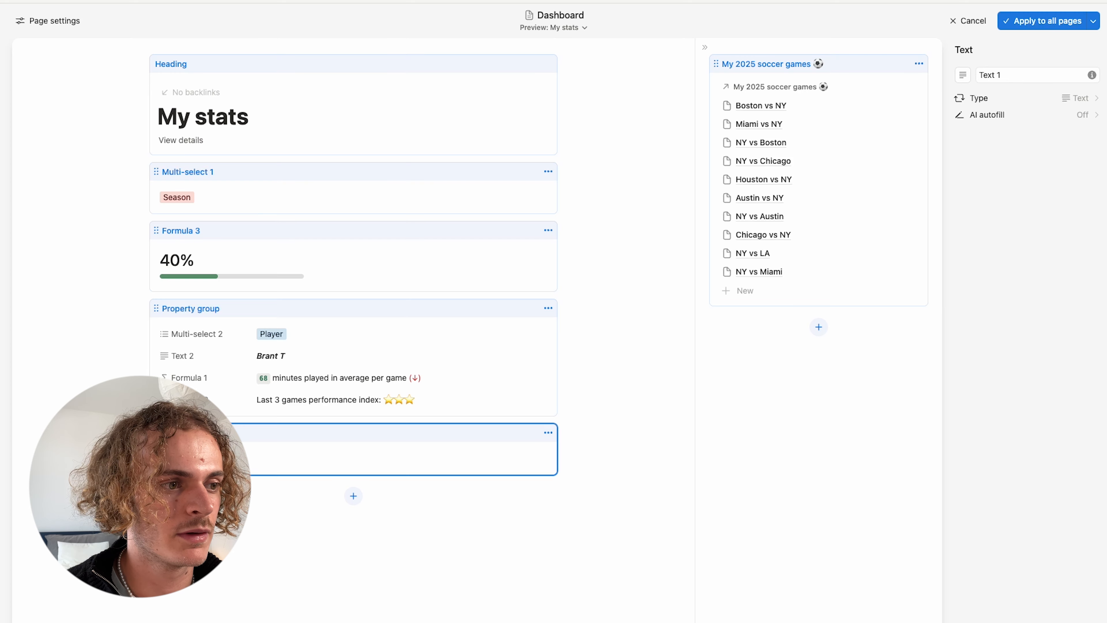
{"action": "left_click_drag", "start_coordinate": [156, 432], "coordinate": [162, 230]}
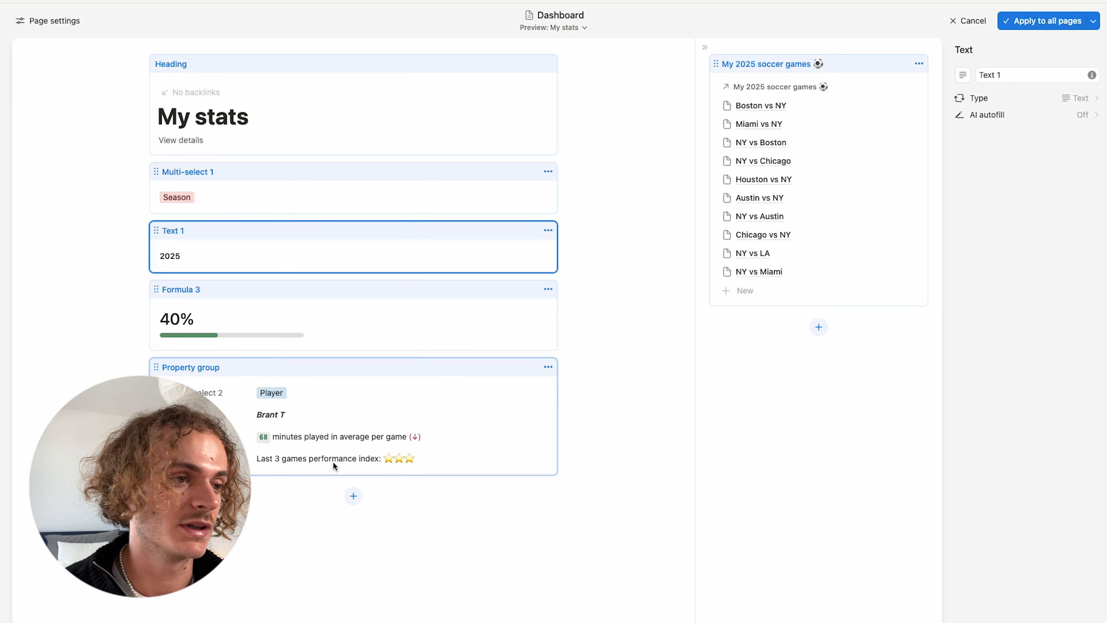
{"action": "left_click", "coordinate": [1025, 22]}
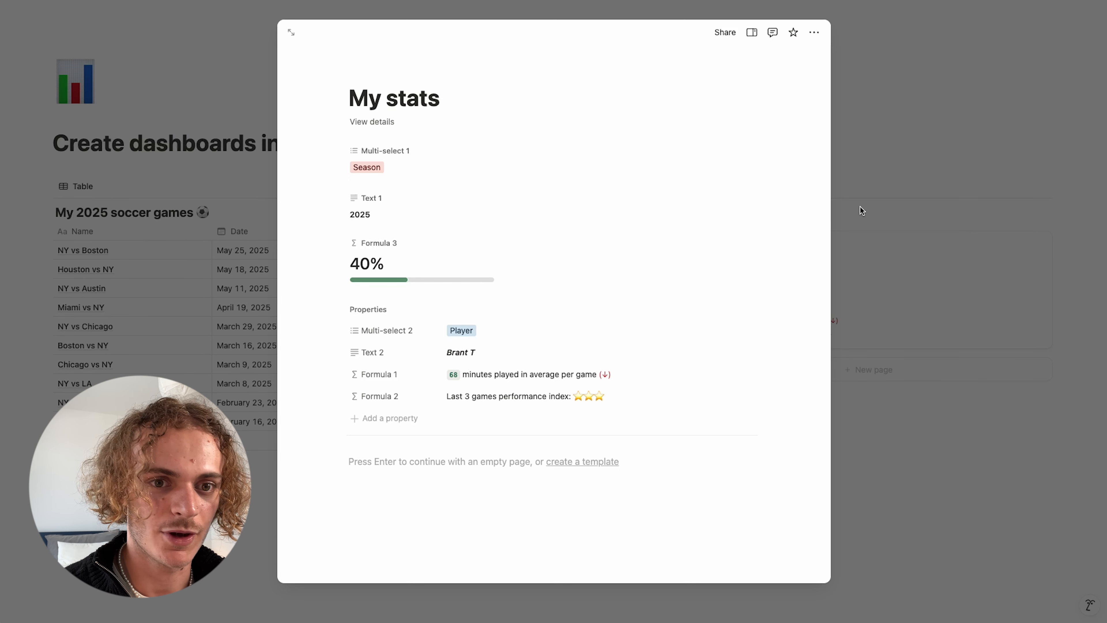
{"action": "left_click", "coordinate": [884, 151]}
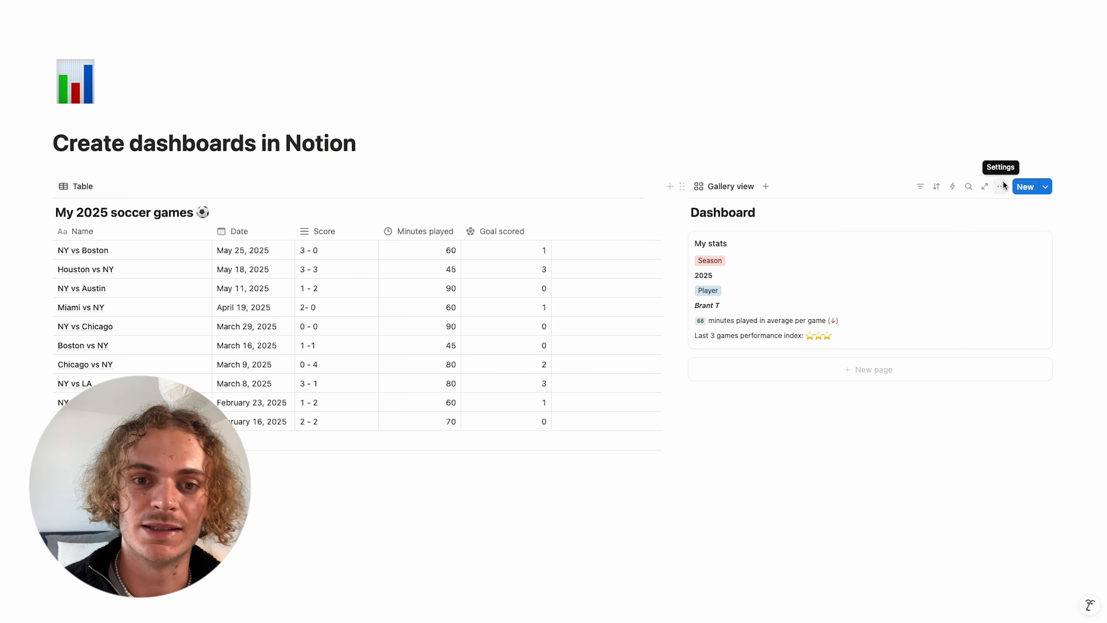
Show Formula 3 on the Dashboard gallery card, placed between Text 1 and Multi-select 2
{"action": "left_click", "coordinate": [1001, 185]}
{"action": "left_click", "coordinate": [997, 275]}
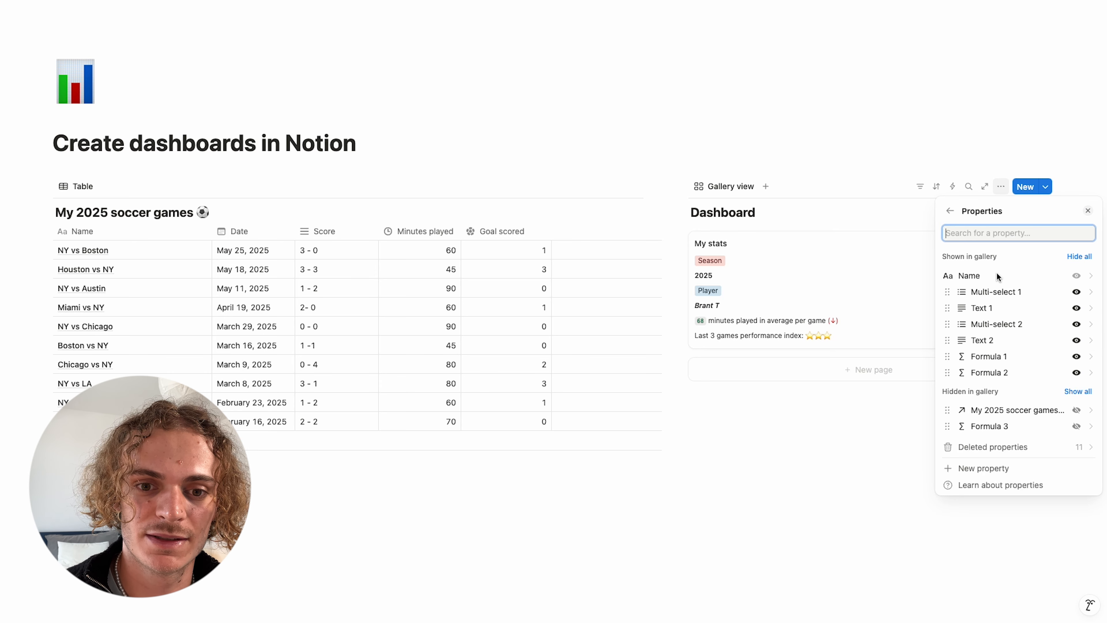
{"action": "left_click_drag", "start_coordinate": [1022, 423], "coordinate": [1011, 324]}
{"action": "left_click", "coordinate": [758, 511]}
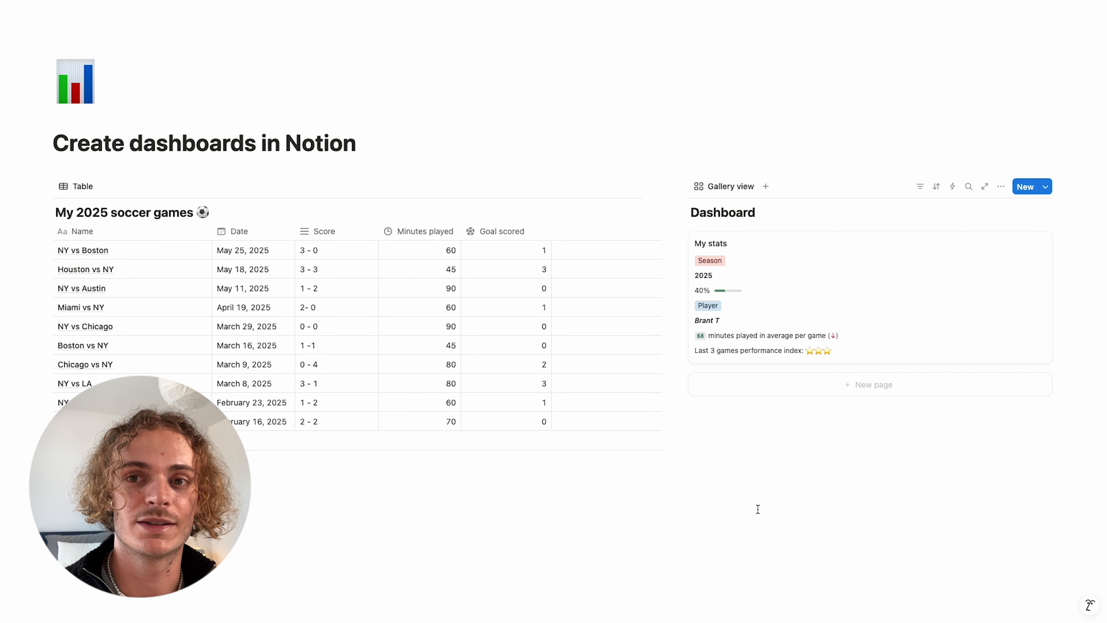
Delete the surplus empty lines between the Dashboard gallery and the Dashboard - Beginner gallery
{"action": "scroll", "coordinate": [758, 509], "scroll_direction": "down", "scroll_amount": 3}
{"action": "left_click", "coordinate": [727, 488]}
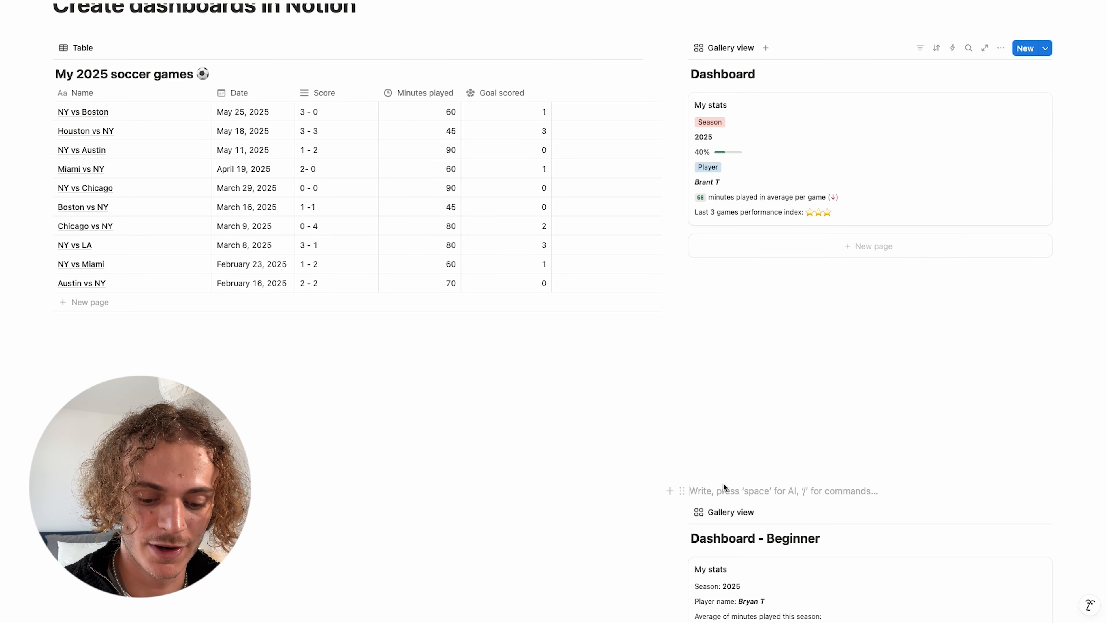
{"action": "key", "text": "BackSpace"}
{"action": "key", "text": "BackSpace"}
{"action": "key", "text": "BackSpace"}
{"action": "key", "text": "BackSpace"}
{"action": "key", "text": "BackSpace"}
{"action": "key", "text": "BackSpace"}
{"action": "key", "text": "BackSpace"}
{"action": "key", "text": "BackSpace"}
{"action": "key", "text": "BackSpace"}
{"action": "key", "text": "BackSpace"}
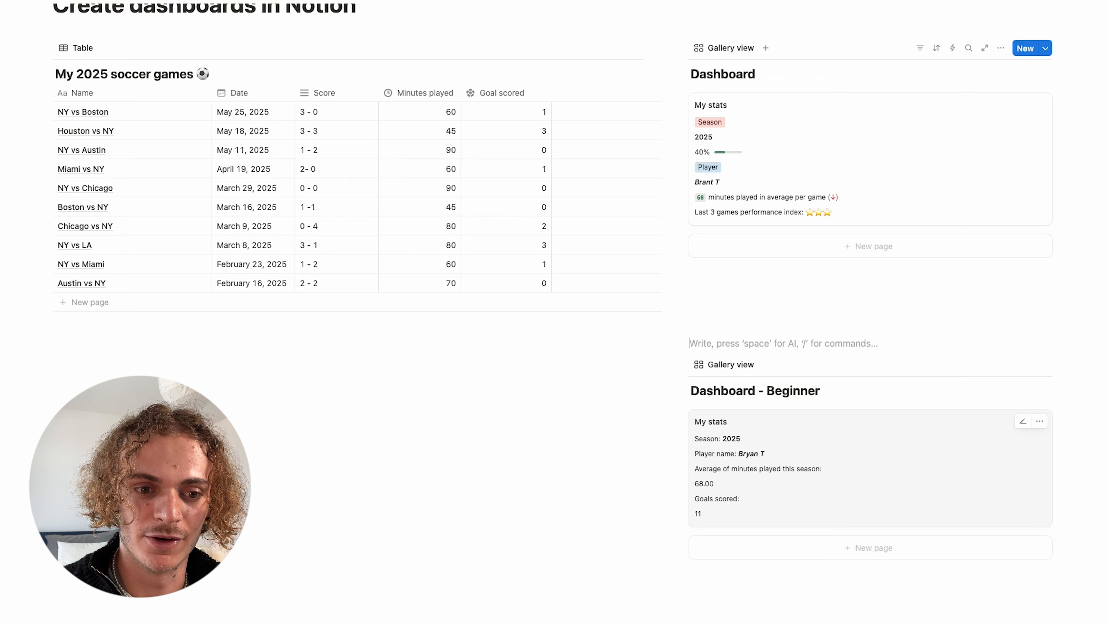
{"action": "left_click", "coordinate": [549, 575]}
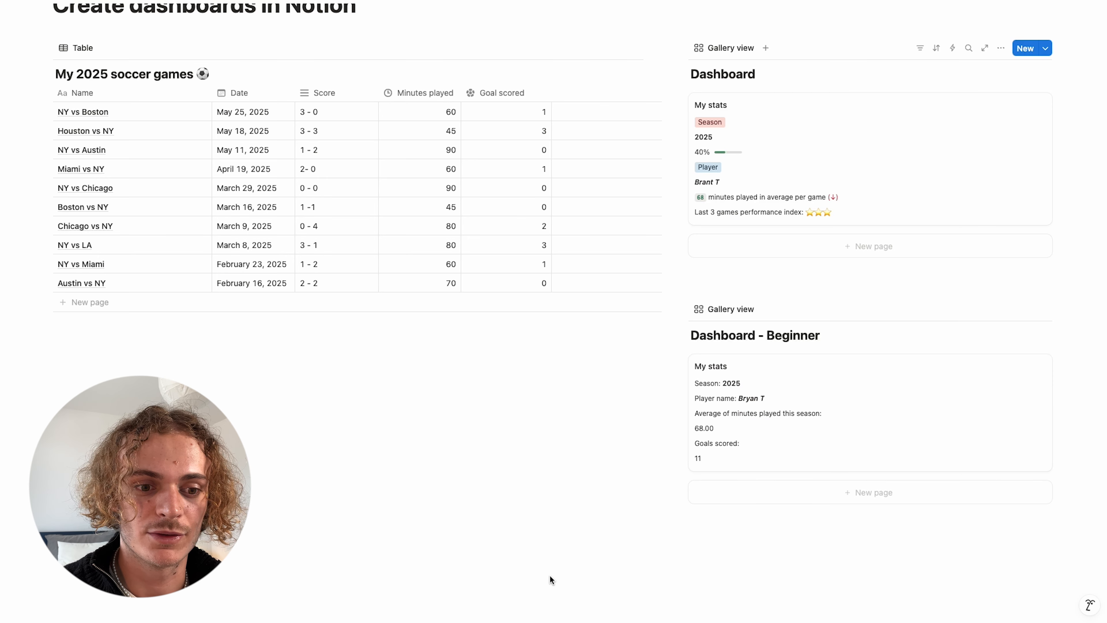
{"action": "scroll", "coordinate": [549, 575], "scroll_direction": "up", "scroll_amount": 3}
{"action": "scroll", "coordinate": [549, 575], "scroll_direction": "up", "scroll_amount": 1}
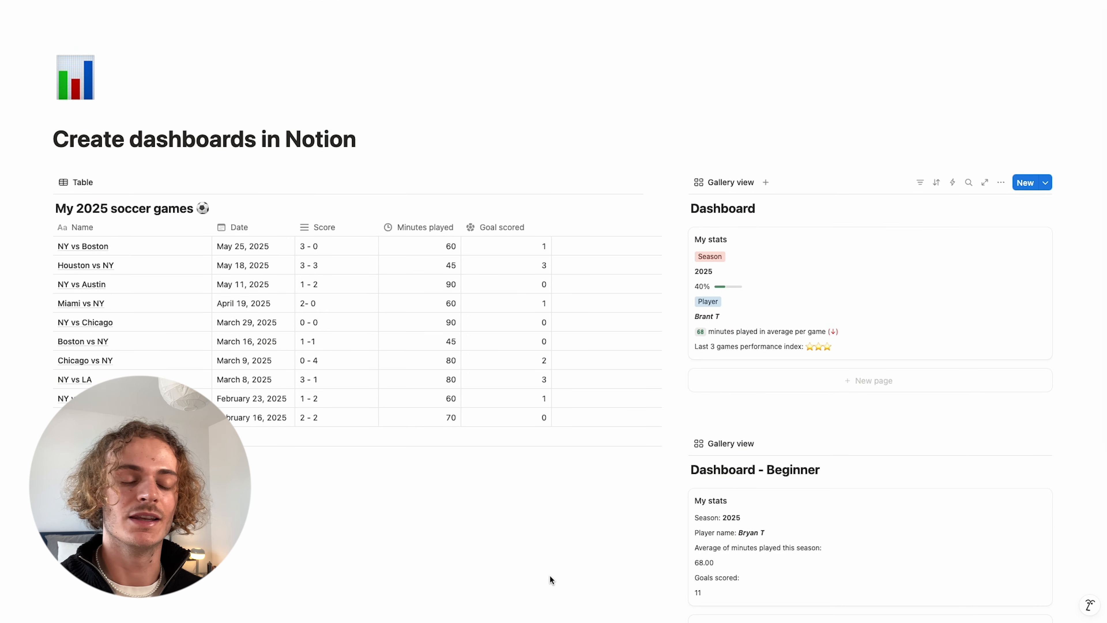